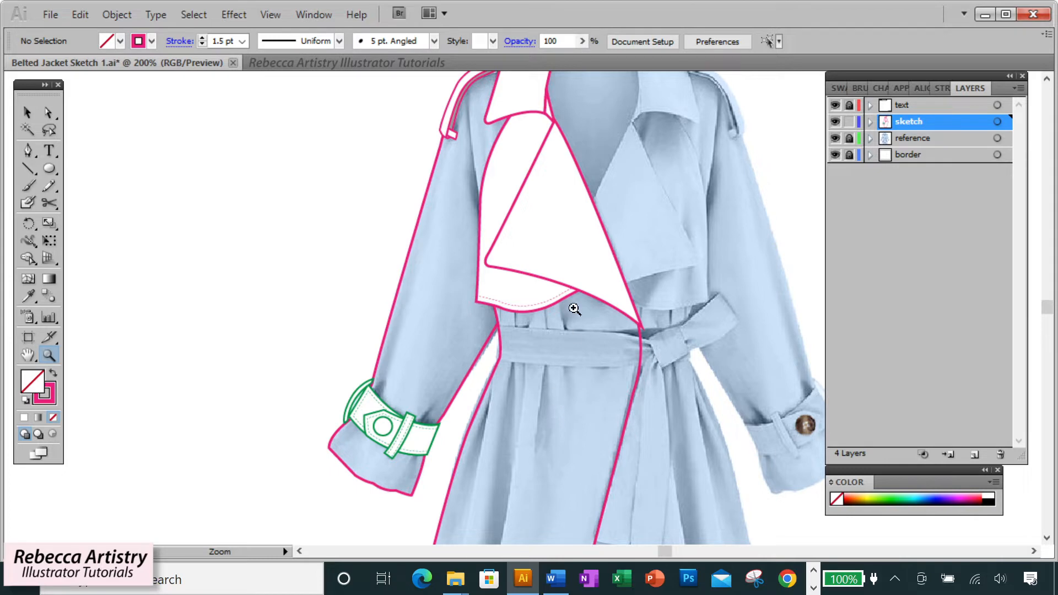
# Set the stroke weight for new lines to 1 pt.
pyautogui.scroll(3, 606, 309)
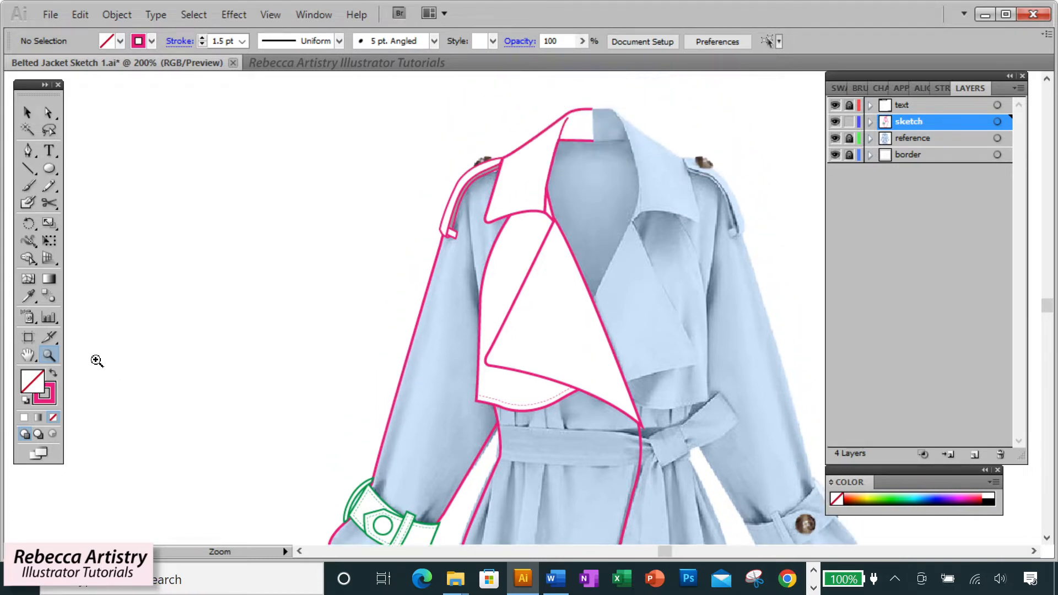
pyautogui.click(529, 249)
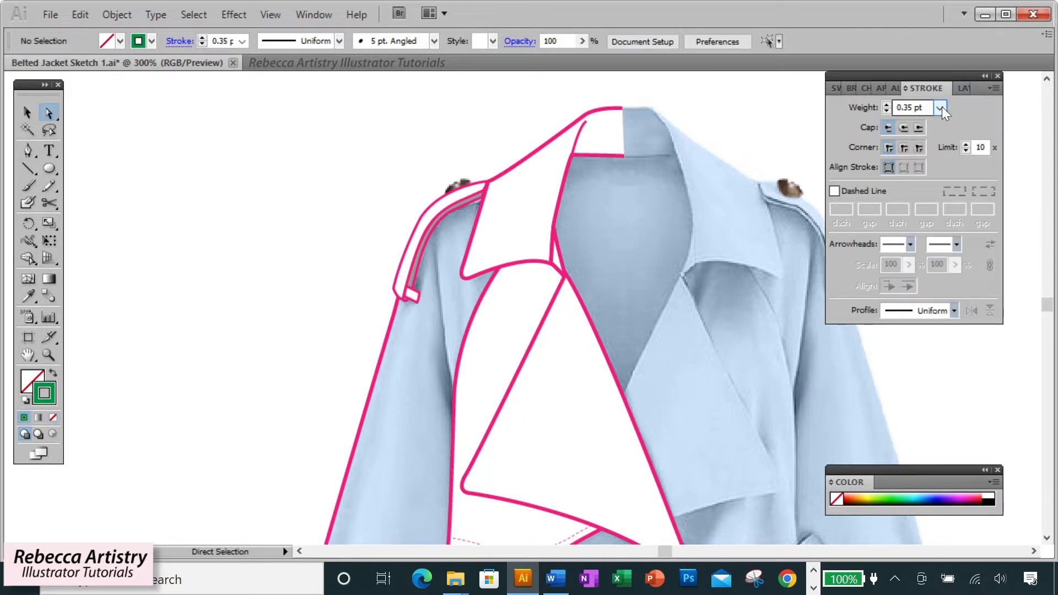
pyautogui.click(941, 107)
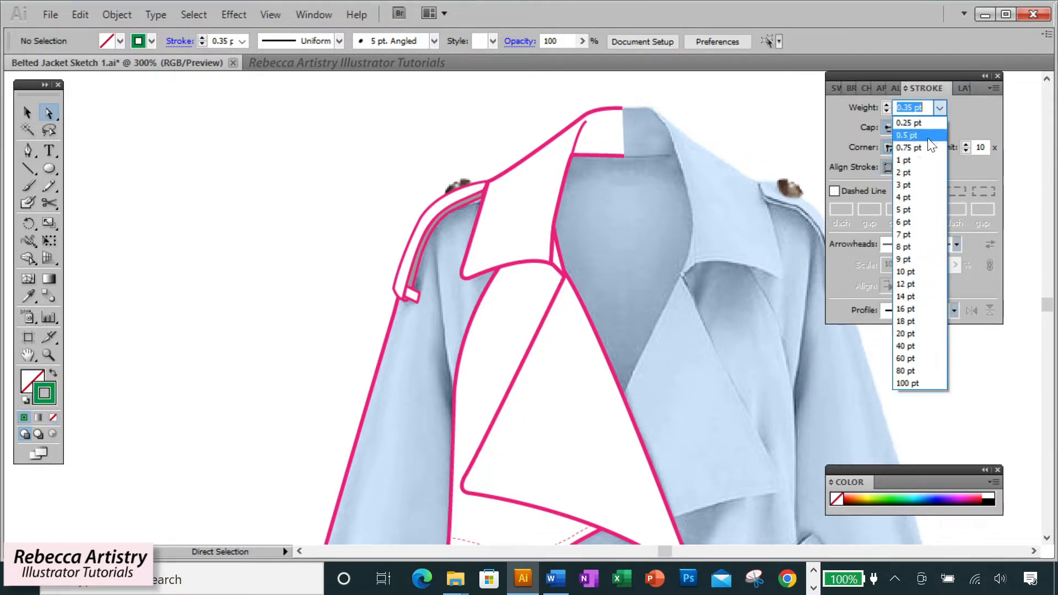
pyautogui.click(903, 160)
pyautogui.click(49, 355)
pyautogui.click(485, 327)
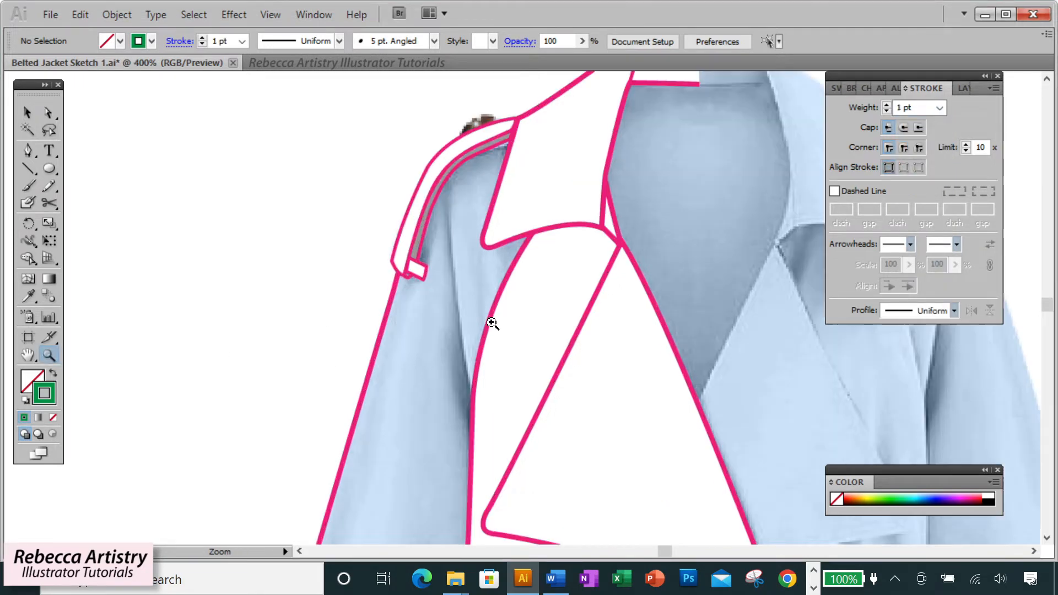
# Change the stroke colour for new lines to the purple swatch.
pyautogui.click(962, 88)
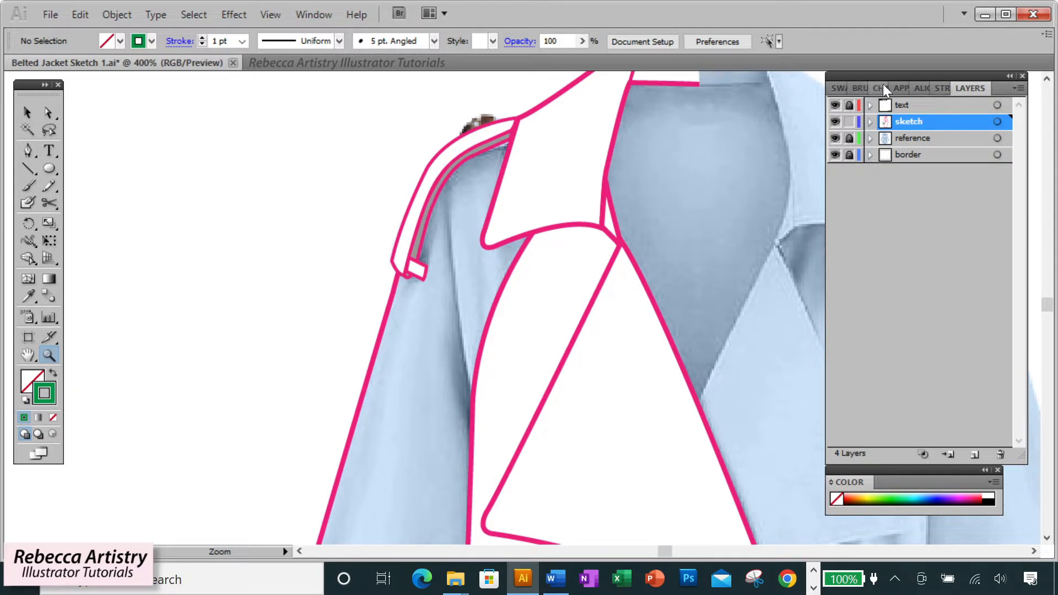
pyautogui.click(837, 89)
pyautogui.click(932, 171)
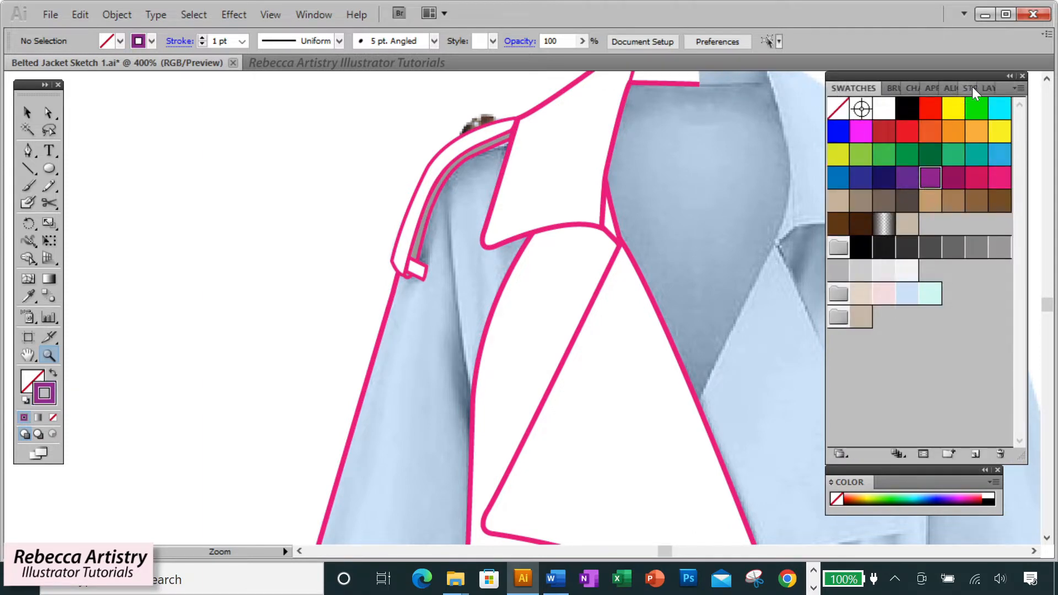
pyautogui.click(971, 88)
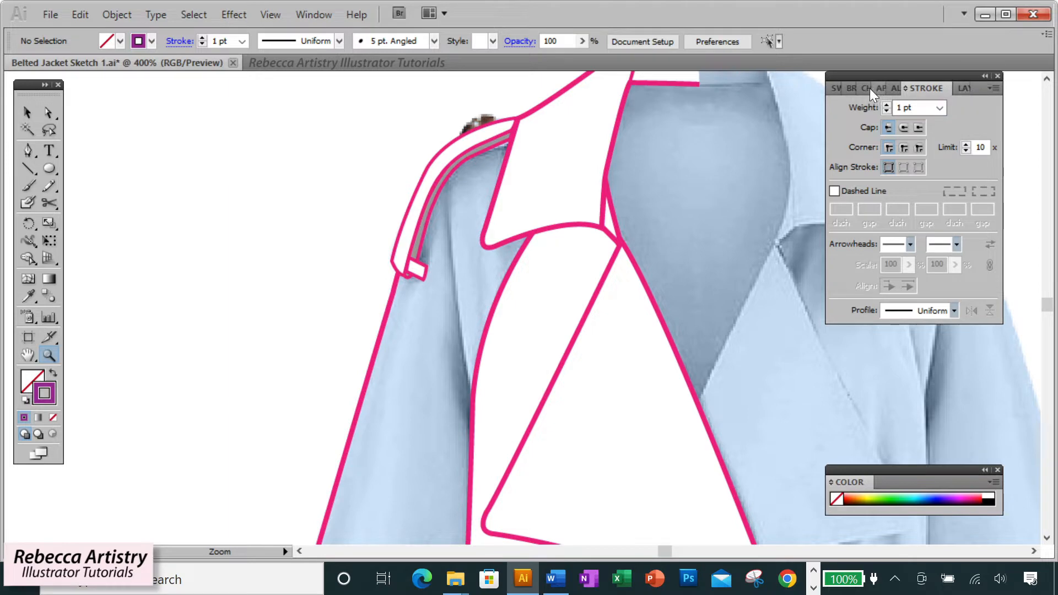
pyautogui.click(835, 88)
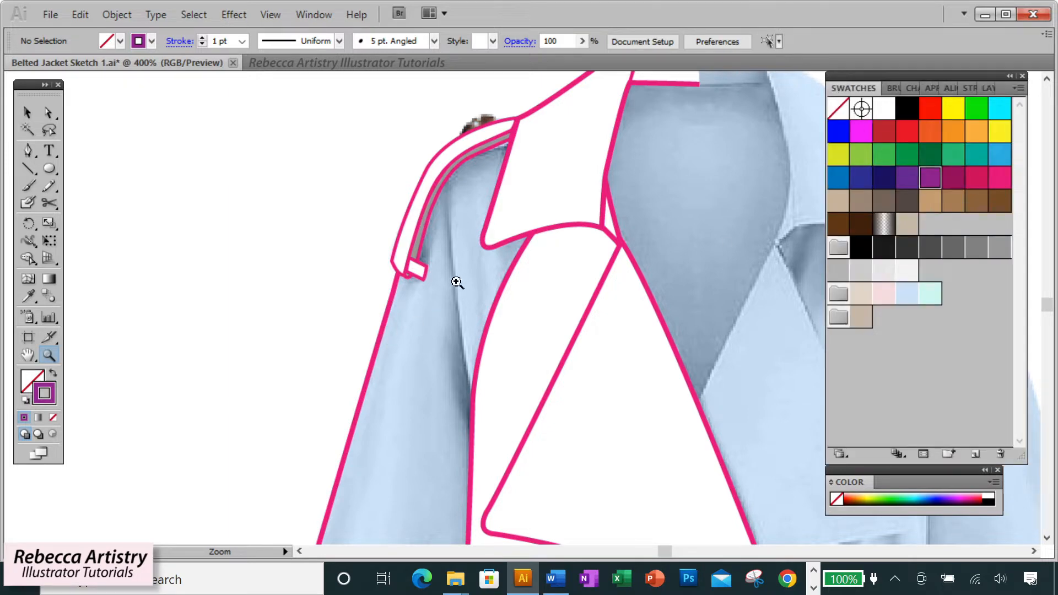
# Draw a slightly curved fold line with the Pen tool from the front flap's armhole edge up toward the shoulder strap, and deselect it.
pyautogui.click(29, 150)
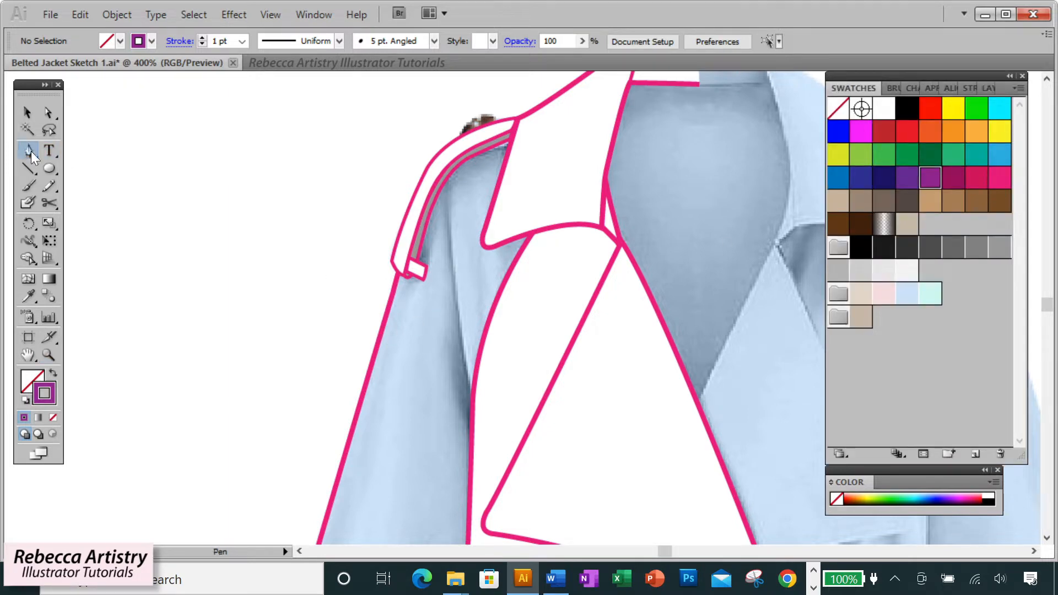
pyautogui.click(472, 403)
pyautogui.moveTo(449, 230); pyautogui.dragTo(446, 186)
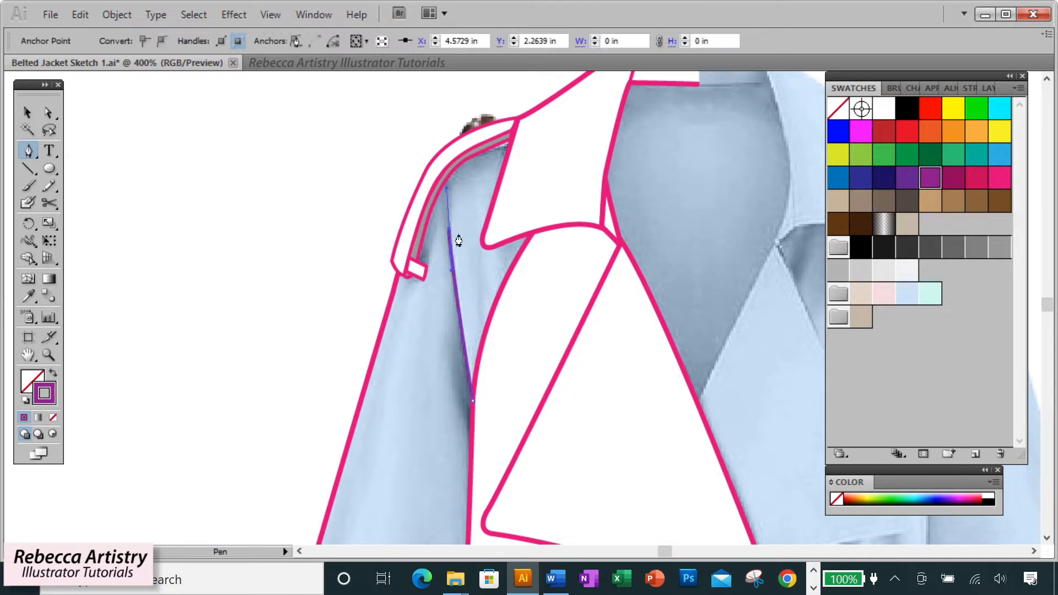
pyautogui.click(449, 230)
pyautogui.click(48, 113)
pyautogui.click(522, 325)
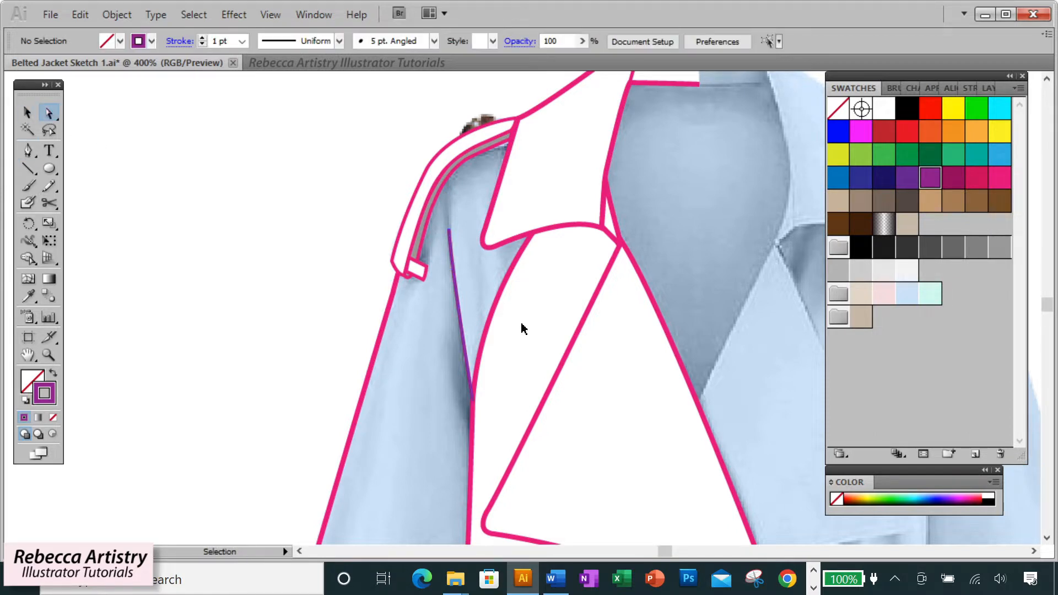
# Apply Width Profile 4 to the purple armhole fold line so it tapers toward the shoulder, and deselect it.
pyautogui.scroll(-1, 522, 329)
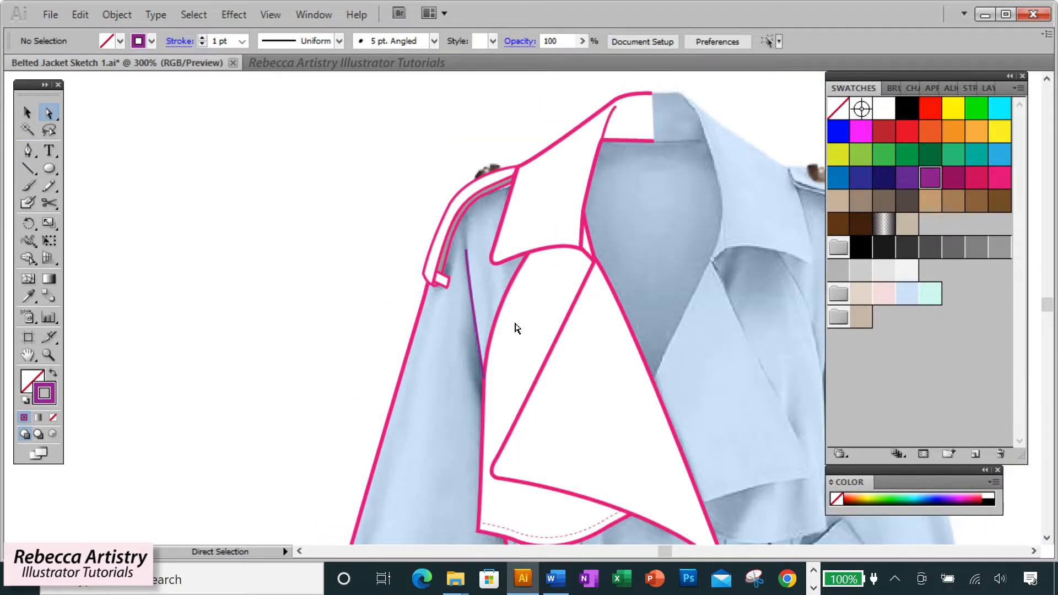
pyautogui.click(472, 304)
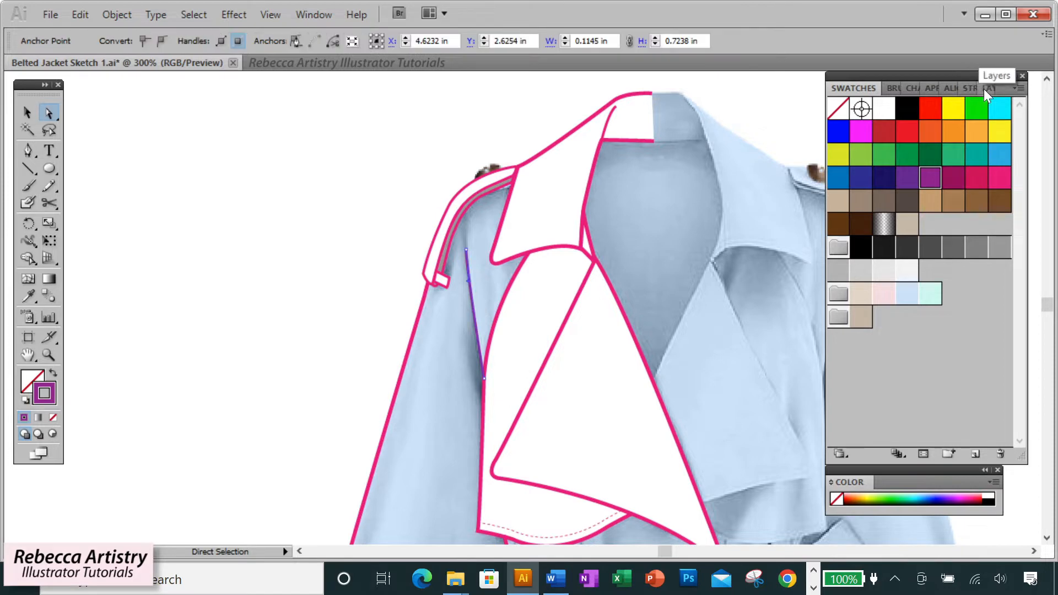
pyautogui.click(970, 88)
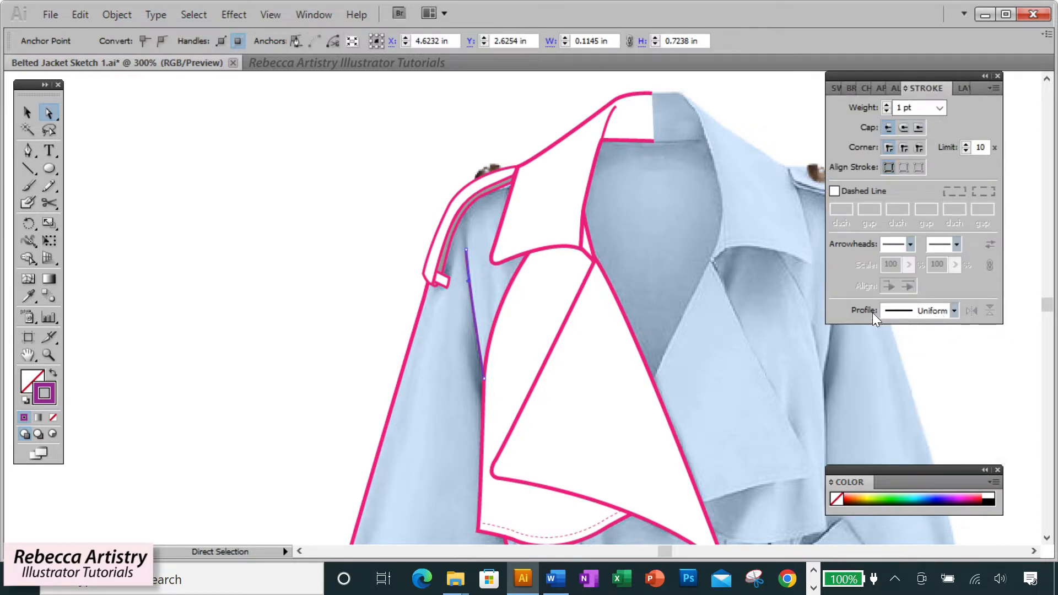
pyautogui.click(954, 312)
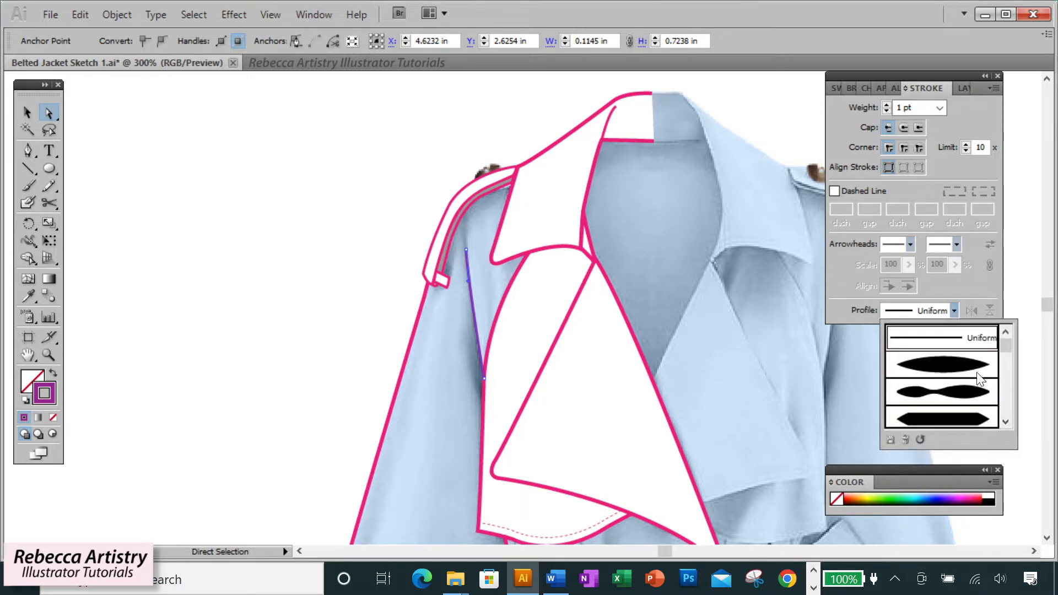
pyautogui.click(1004, 423)
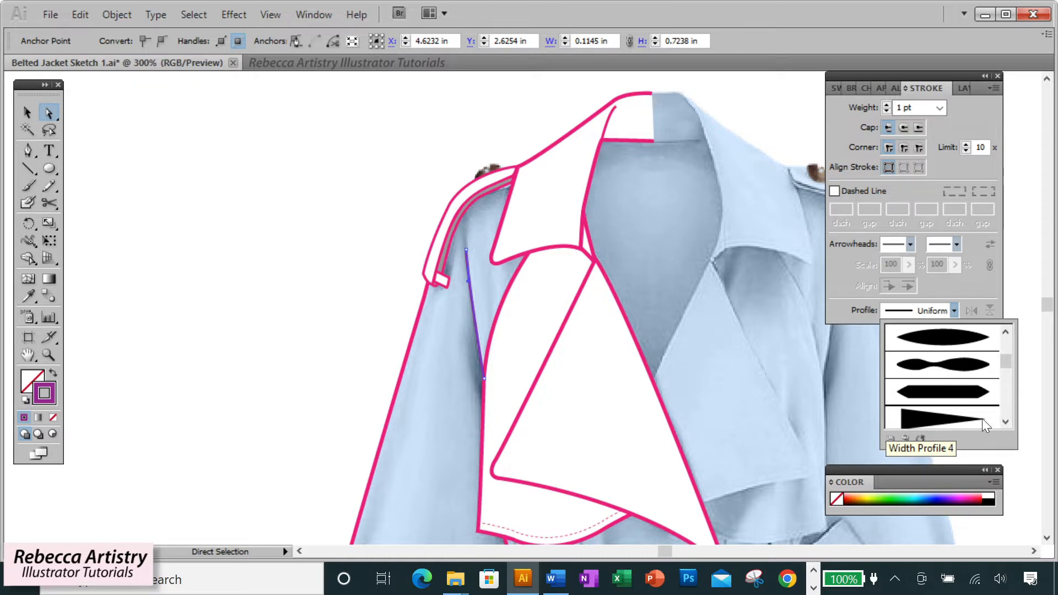
pyautogui.click(945, 418)
pyautogui.press('z')
pyautogui.click(524, 298)
pyautogui.click(525, 294)
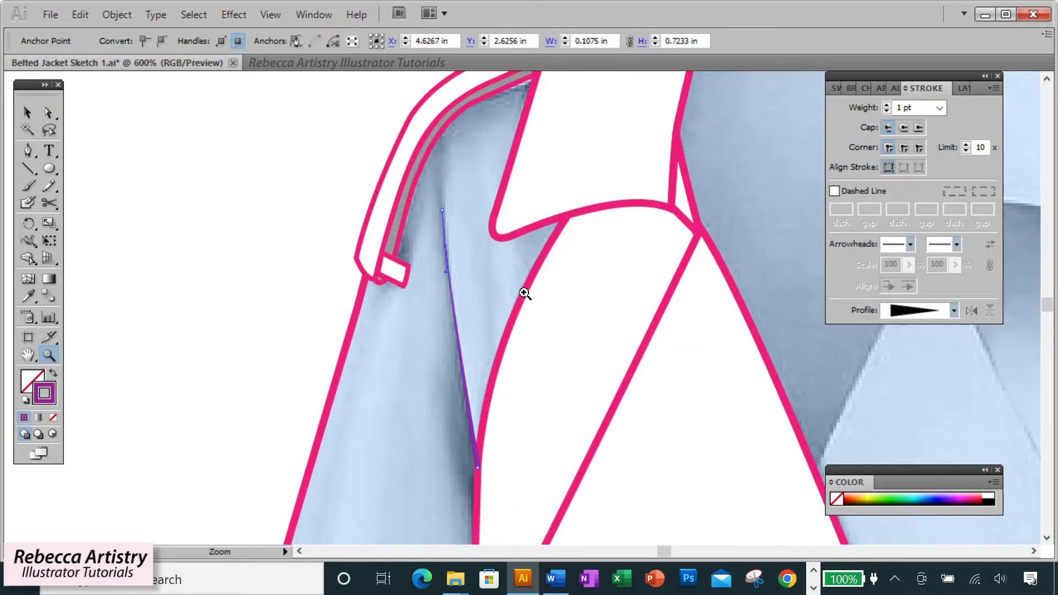
pyautogui.press('a')
pyautogui.click(230, 163)
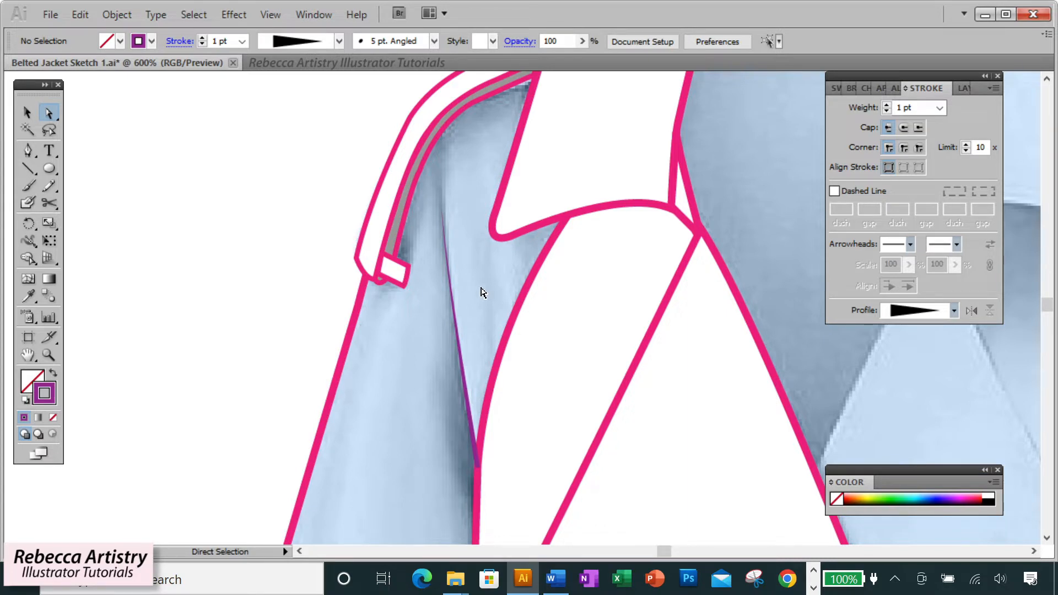
# Isolate the main jacket outline path at the waist for editing in isolation mode.
pyautogui.hotkey('ctrl', '-')
pyautogui.hotkey('ctrl', '-')
pyautogui.hotkey('ctrl', '-')
pyautogui.hotkey('ctrl', '-')
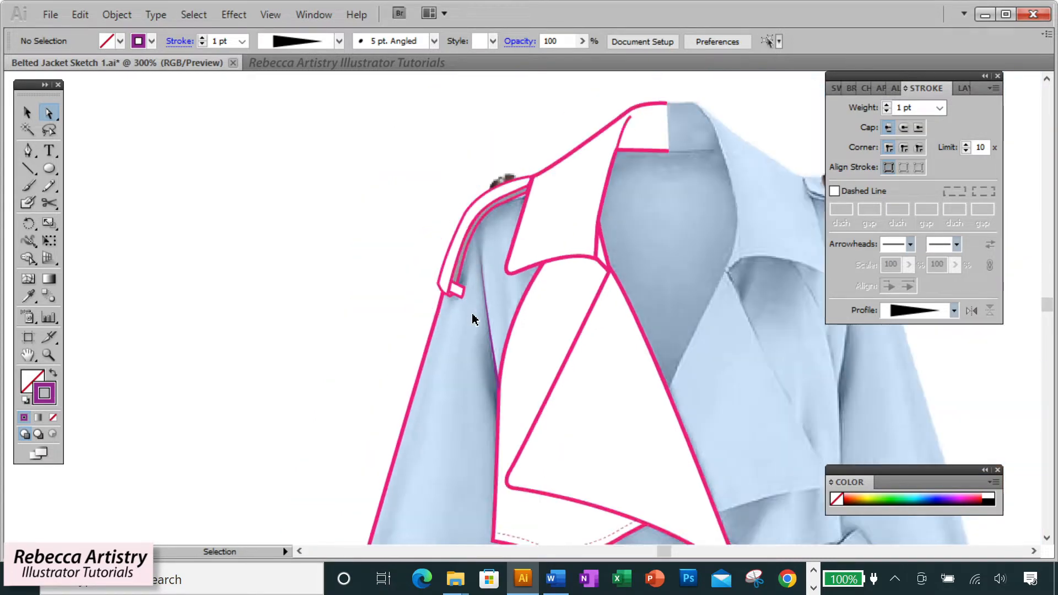
pyautogui.scroll(-1, 593, 350)
pyautogui.press('z')
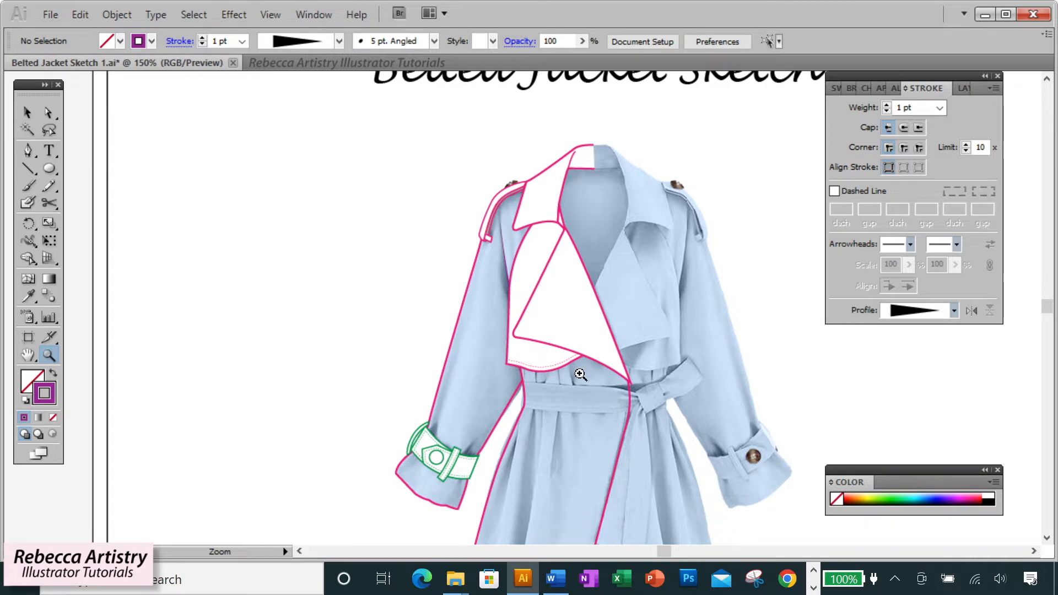
pyautogui.click(578, 370)
pyautogui.click(534, 309)
pyautogui.click(37, 114)
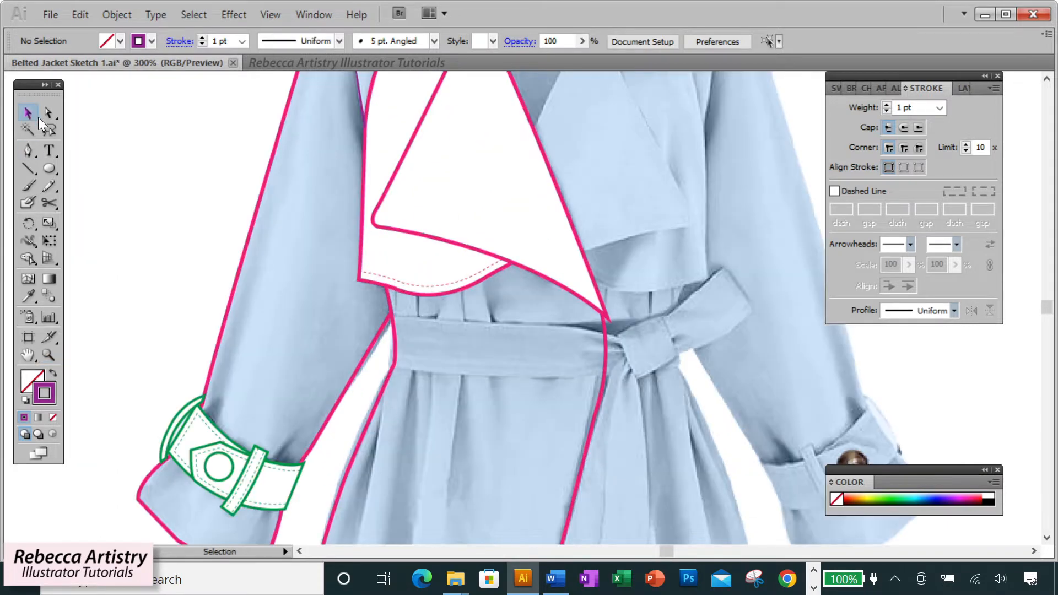
pyautogui.scroll(1, 413, 268)
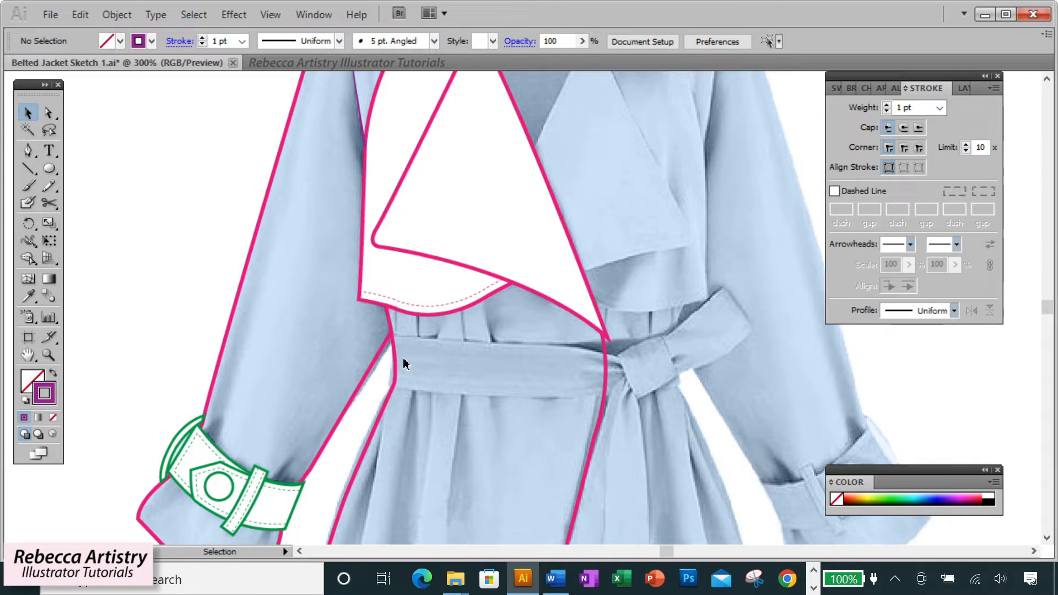
pyautogui.click(117, 15)
pyautogui.click(154, 131)
pyautogui.click(509, 400)
pyautogui.click(394, 361)
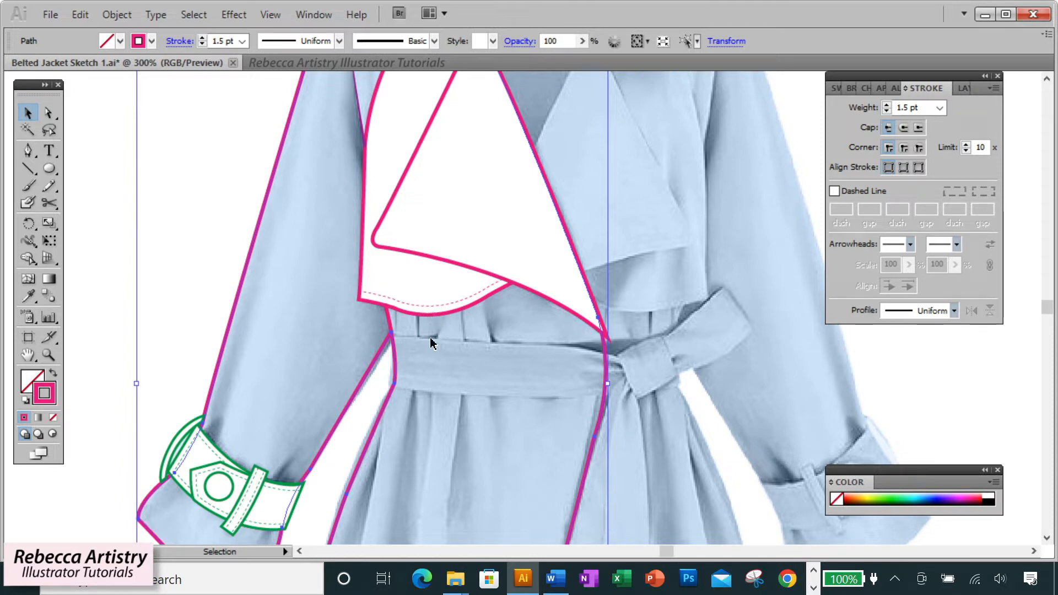
pyautogui.doubleClick(394, 357)
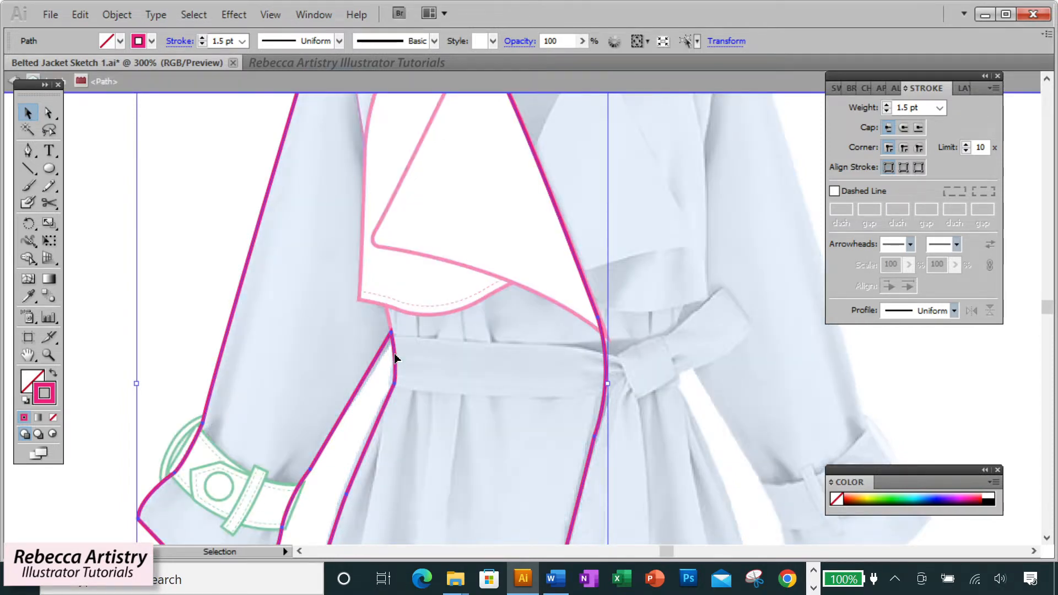
# Draw four separate, nearly vertical gather lines with the Pen tool from the belt's upper edge up past the front flap's hem.
pyautogui.click(27, 154)
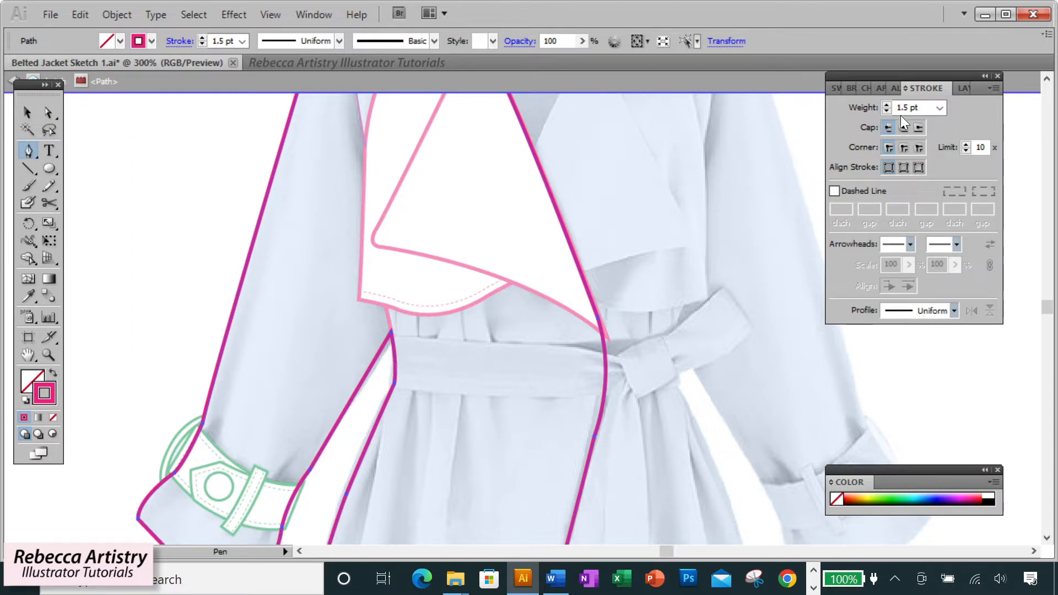
pyautogui.click(962, 87)
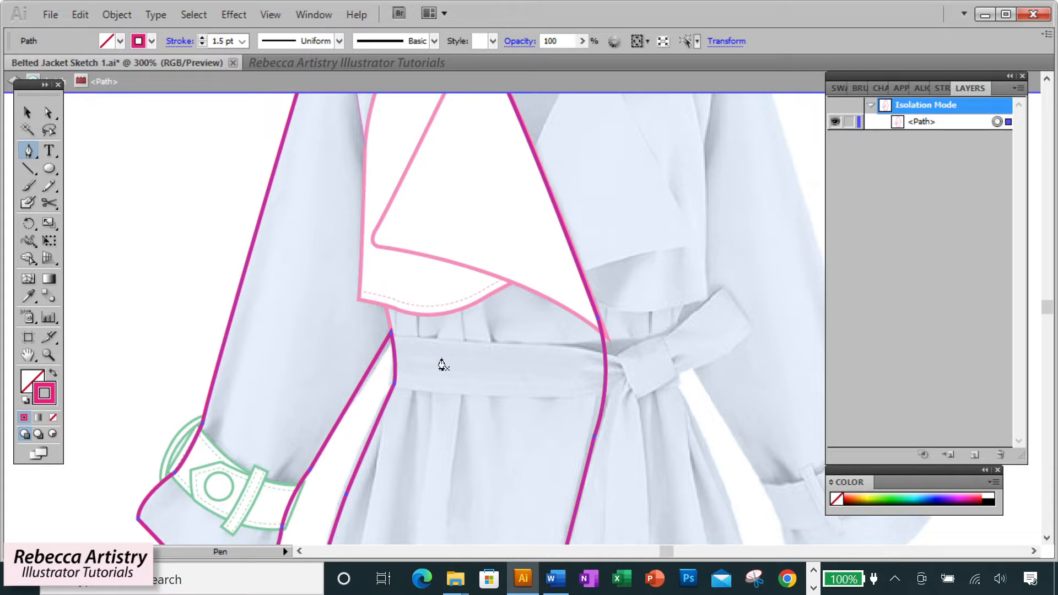
pyautogui.click(418, 336)
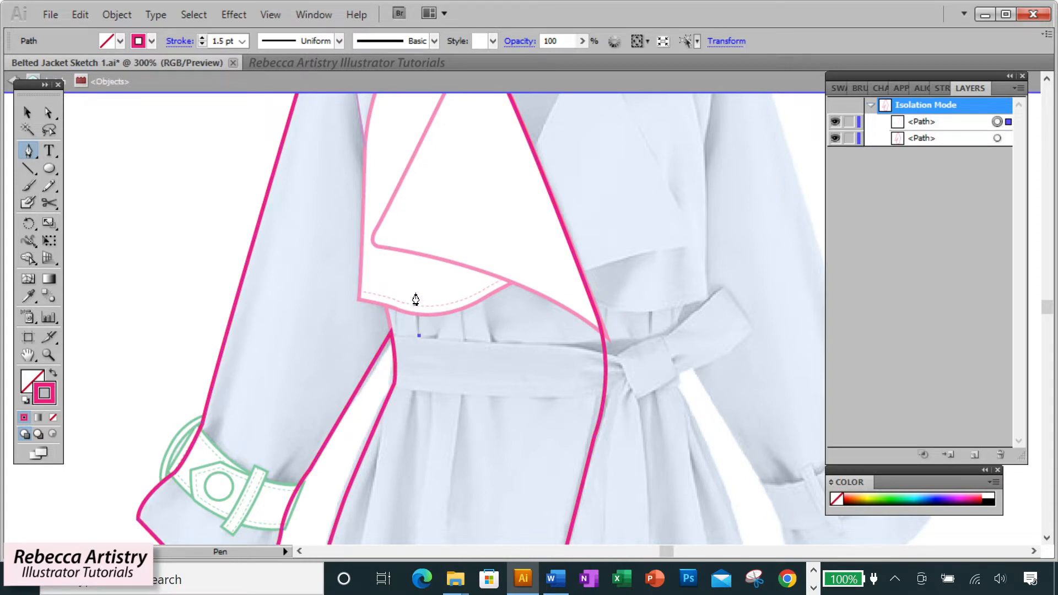
pyautogui.moveTo(417, 281); pyautogui.dragTo(416, 271)
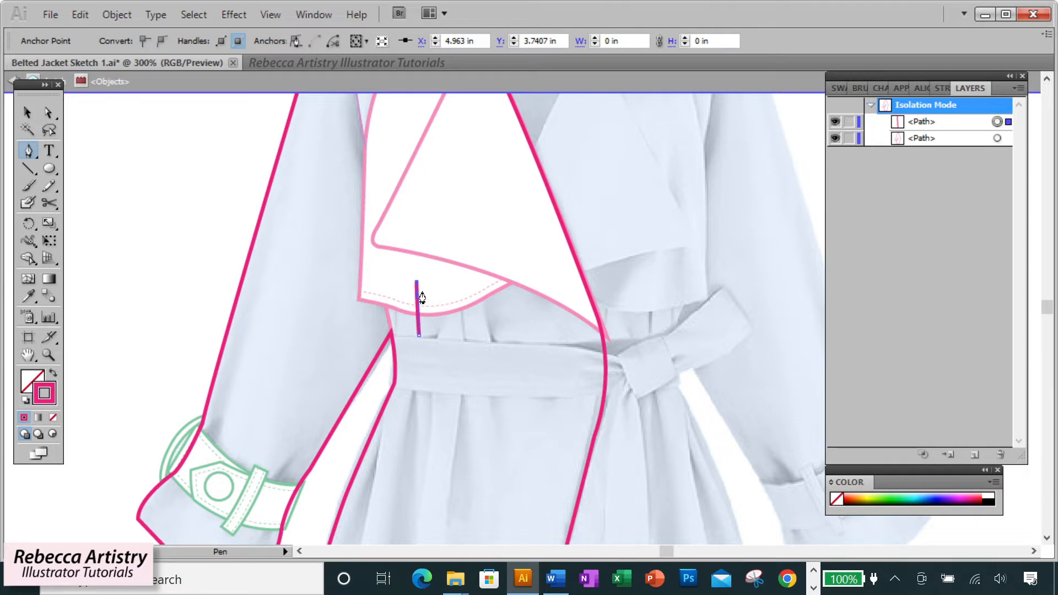
pyautogui.click(436, 335)
pyautogui.moveTo(434, 285); pyautogui.dragTo(435, 277)
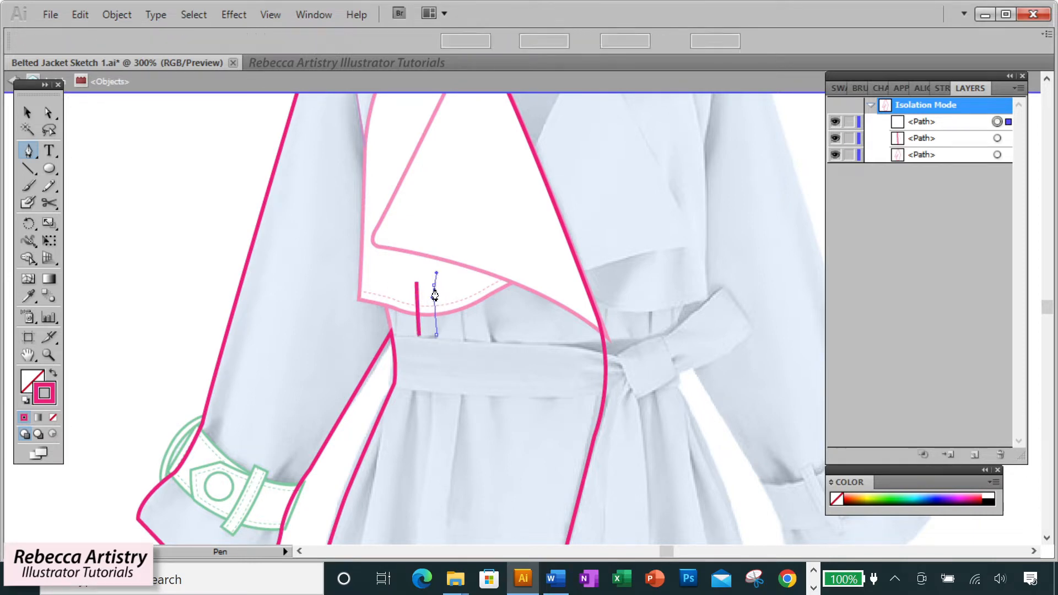
pyautogui.click(463, 339)
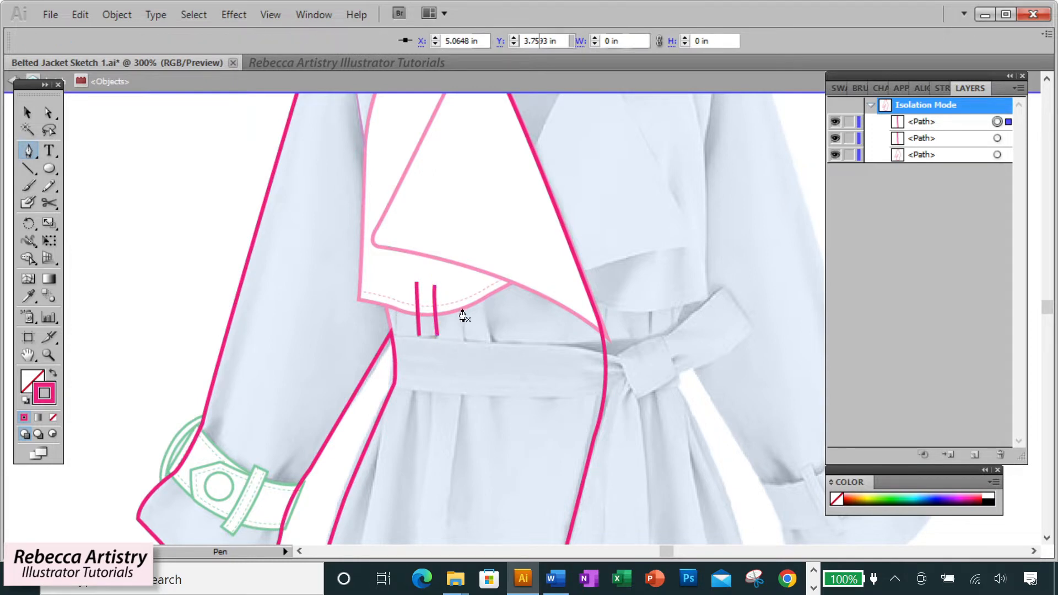
pyautogui.moveTo(460, 287); pyautogui.dragTo(462, 273)
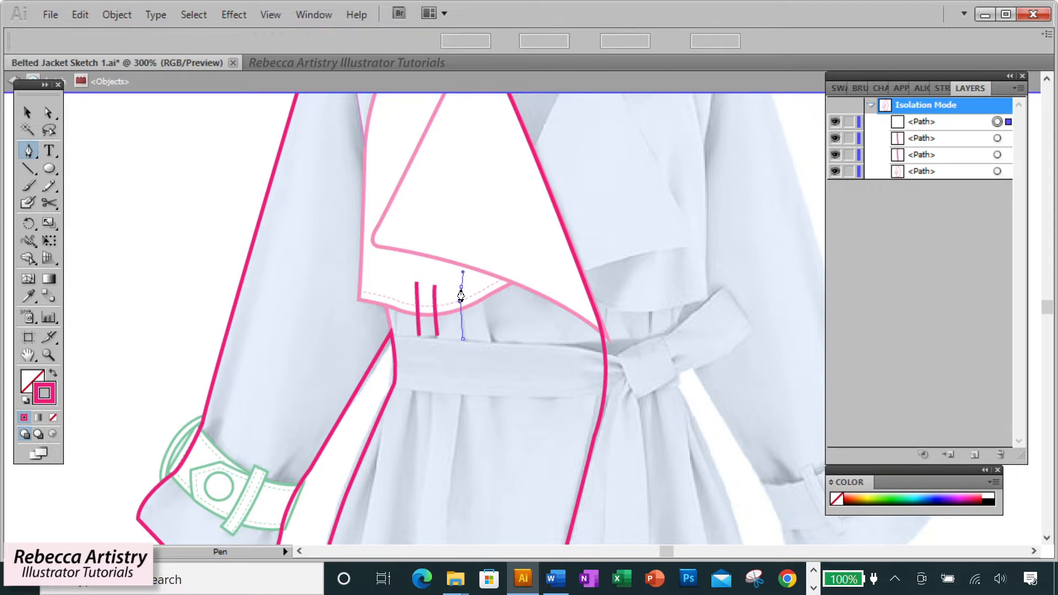
pyautogui.click(494, 341)
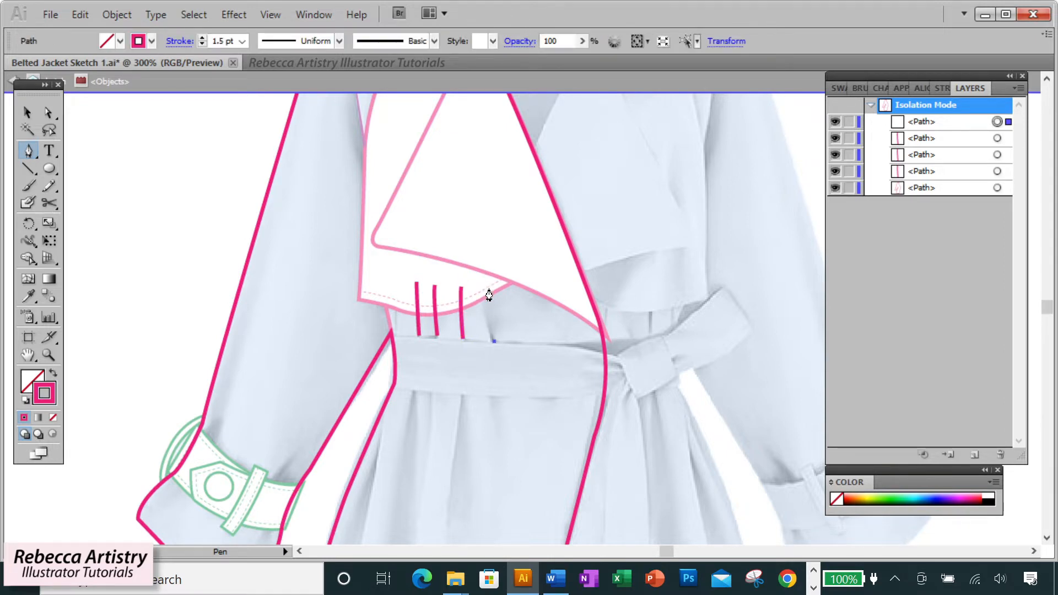
pyautogui.moveTo(485, 284); pyautogui.dragTo(486, 279)
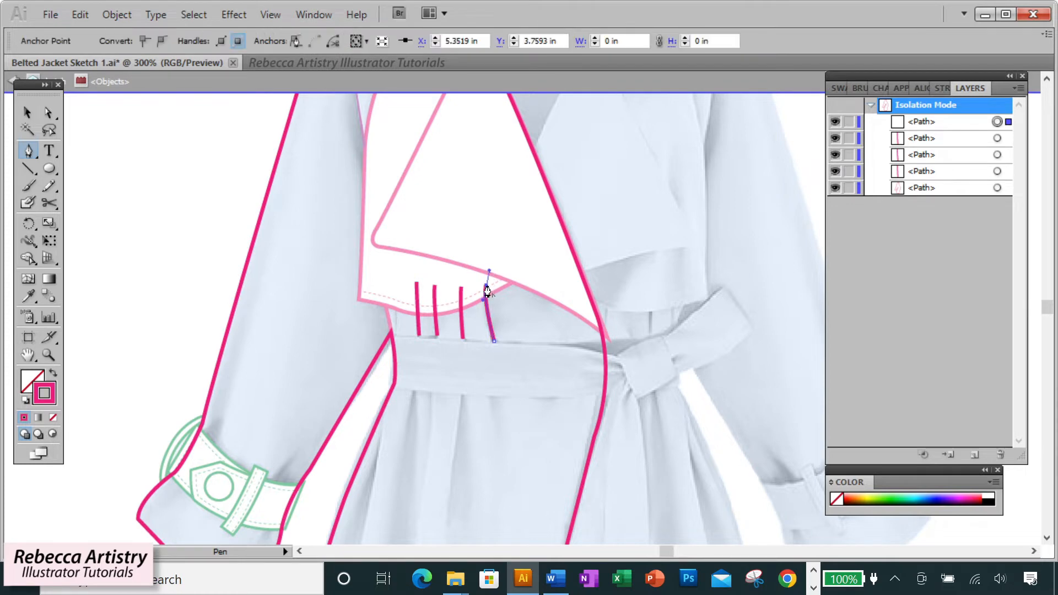
# Extend the lower end points of the gather lines down to the belt's upper edge with Direct Selection.
pyautogui.press('a')
pyautogui.click(169, 175)
pyautogui.click(464, 343)
pyautogui.click(419, 339)
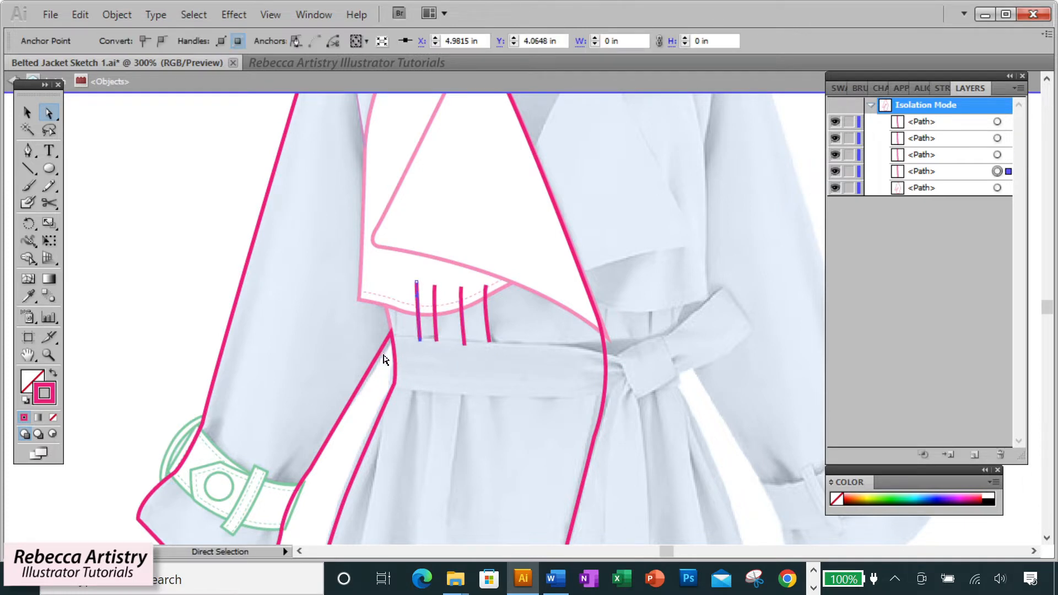
pyautogui.click(490, 342)
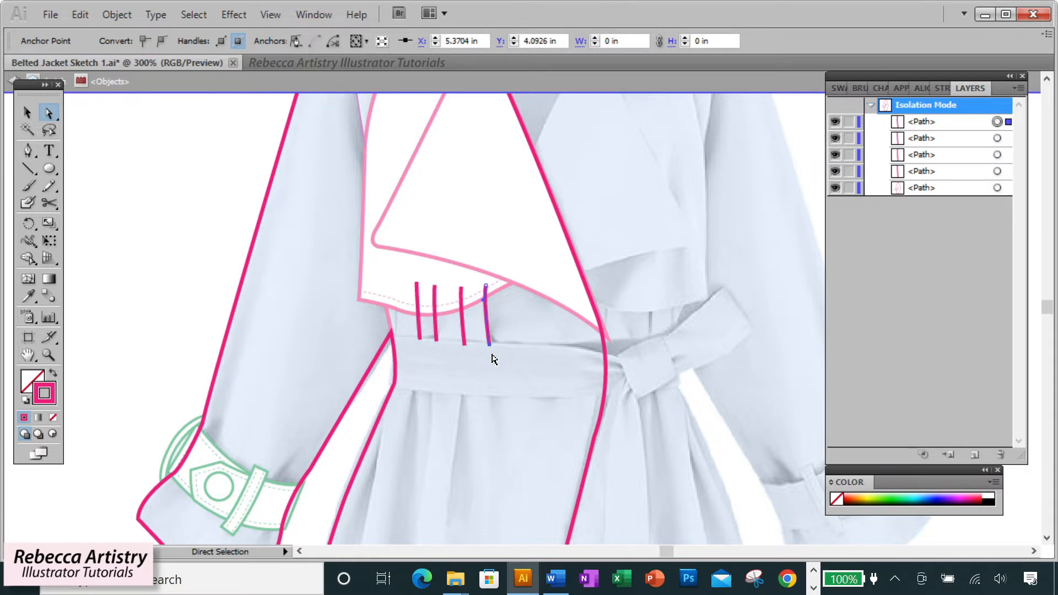
# Exit isolation mode, and expand the sketch layer to locate the main jacket outline path in the stacking order.
pyautogui.click(507, 323)
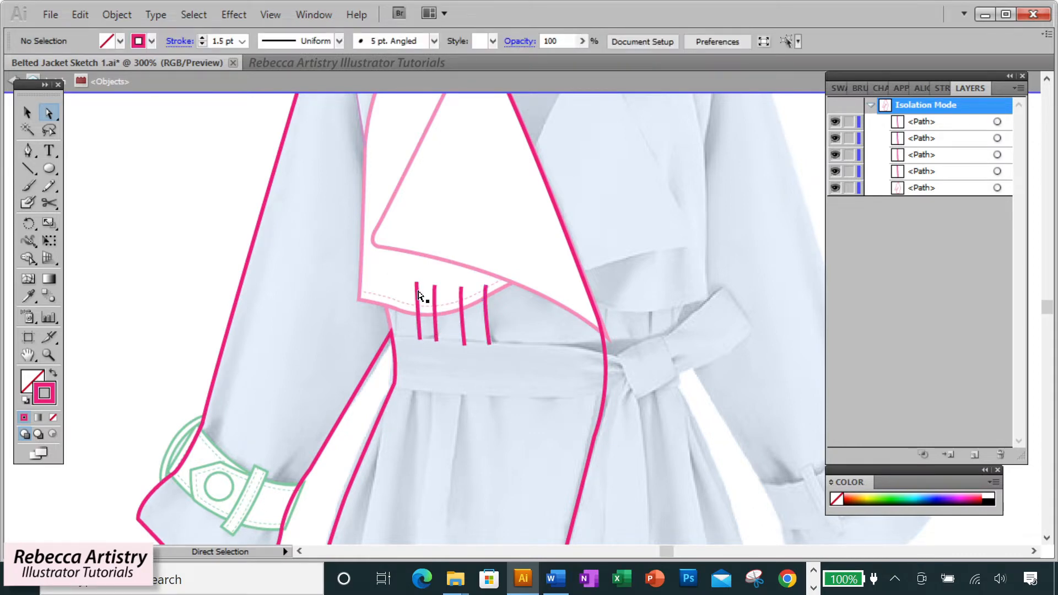
pyautogui.press('Escape')
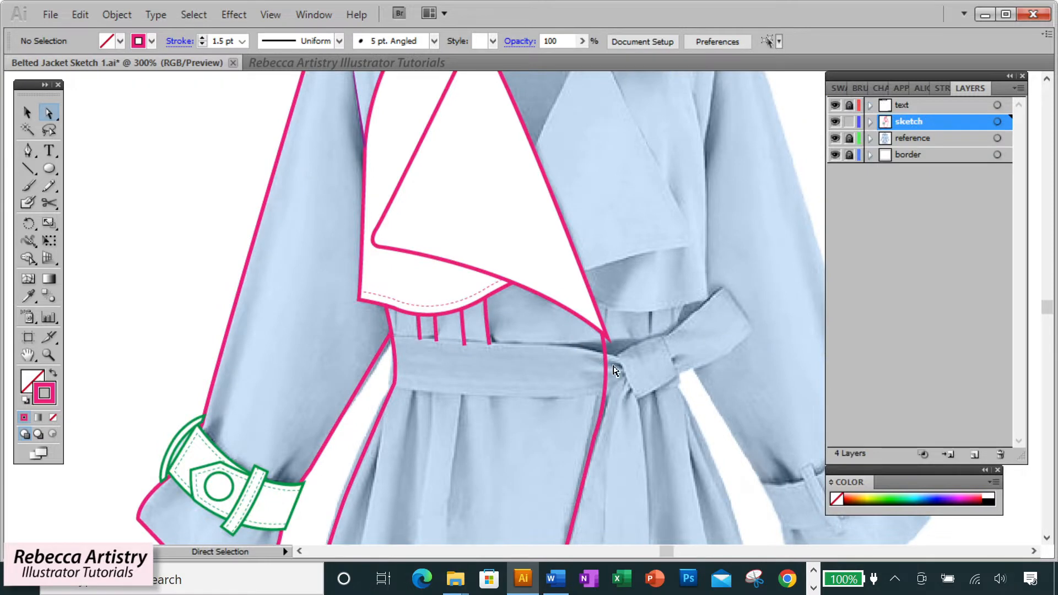
pyautogui.click(870, 121)
pyautogui.scroll(-3, 927, 381)
pyautogui.click(600, 416)
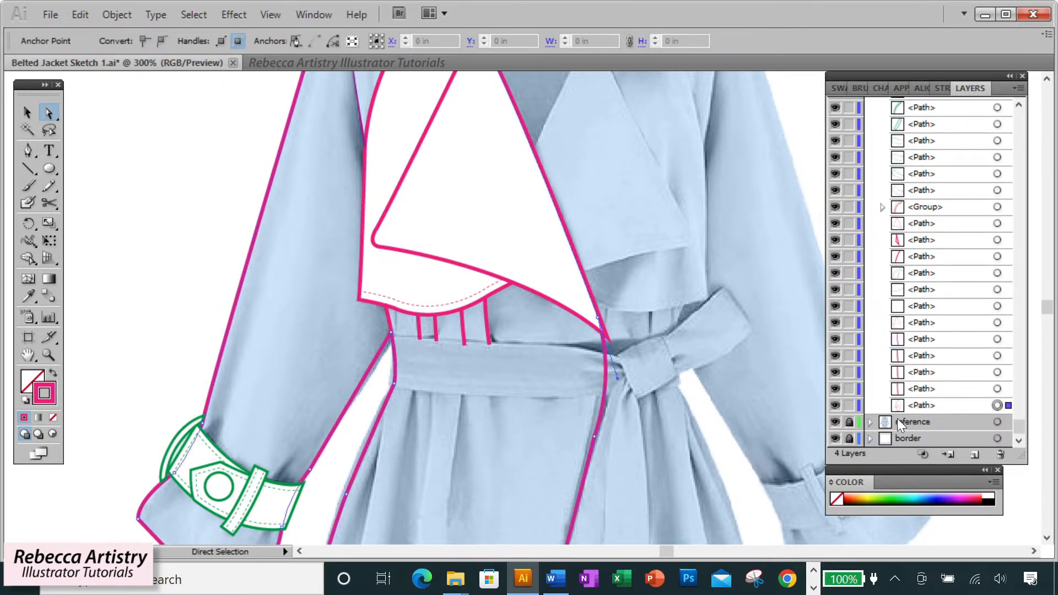
pyautogui.click(936, 404)
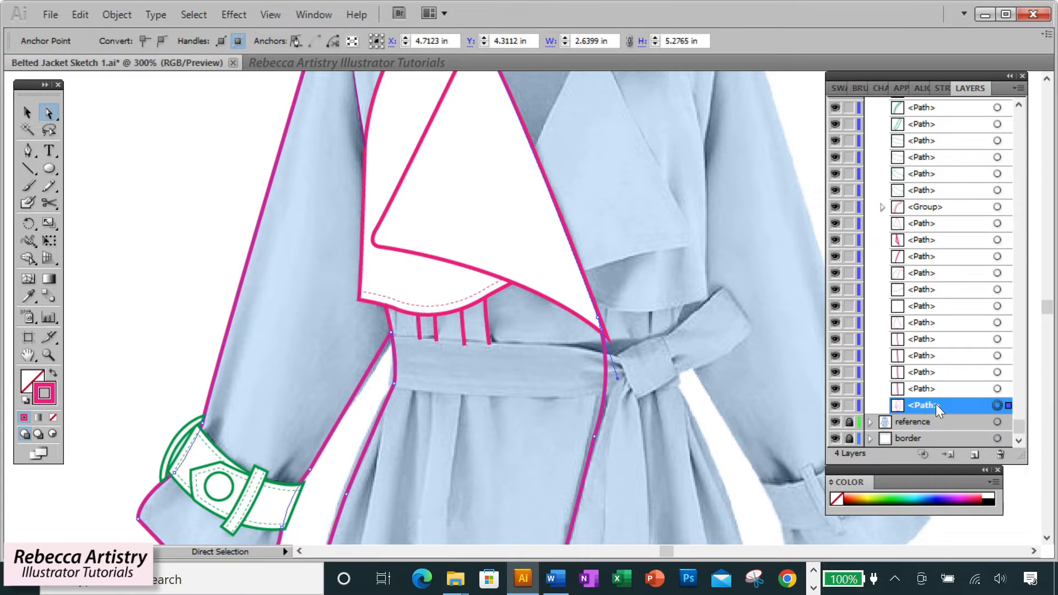
# Toggle the visibility of the jacket outline path and the gather line paths off and on to identify their place in the stack.
pyautogui.click(835, 406)
pyautogui.click(835, 407)
pyautogui.click(836, 406)
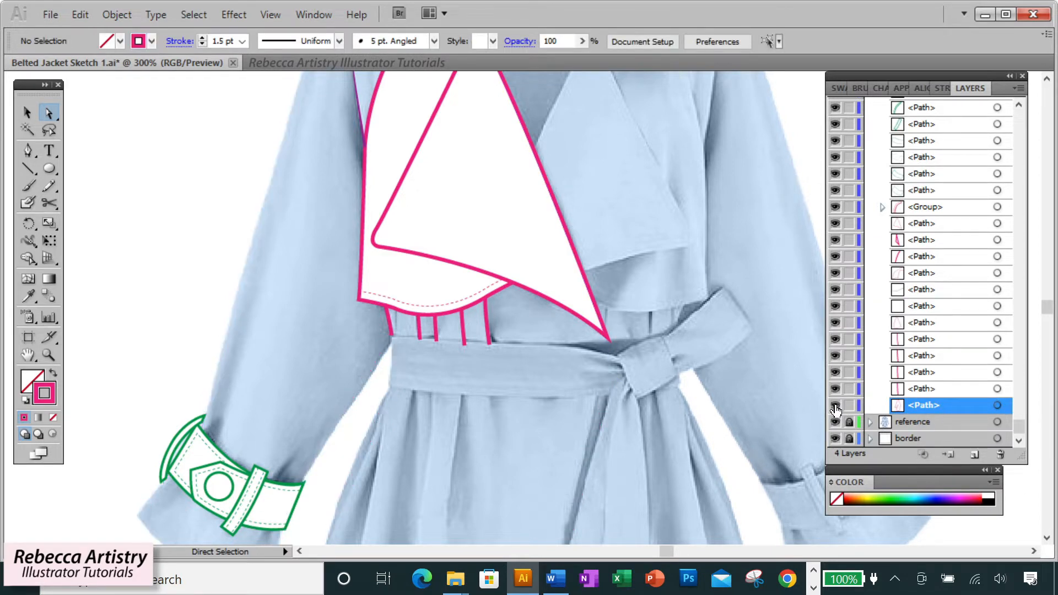
pyautogui.click(835, 407)
pyautogui.click(836, 388)
pyautogui.click(835, 388)
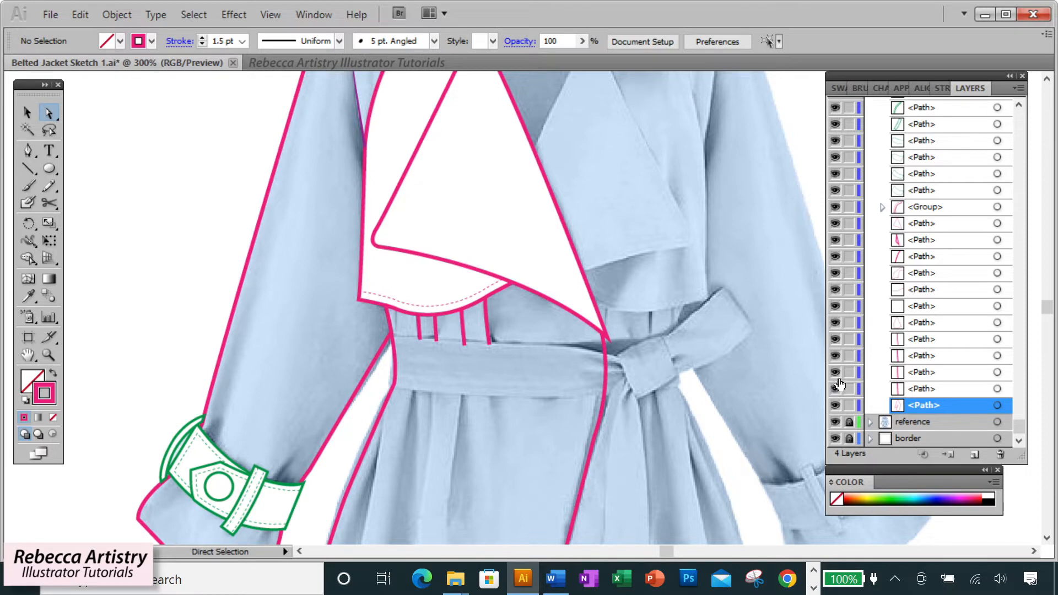
pyautogui.click(835, 372)
pyautogui.click(836, 372)
pyautogui.click(835, 356)
pyautogui.click(835, 356)
pyautogui.click(835, 324)
pyautogui.click(836, 324)
# Isolate the main jacket outline path at the waist for drawing the skirt gathers.
pyautogui.press('v')
pyautogui.doubleClick(401, 364)
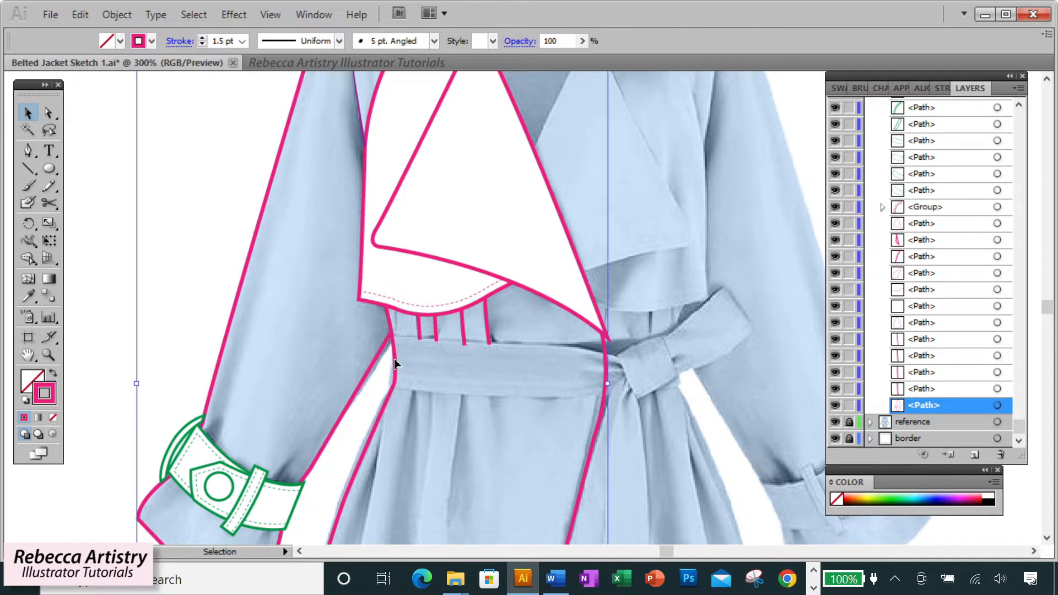
pyautogui.scroll(-1, 479, 390)
pyautogui.scroll(-1, 478, 389)
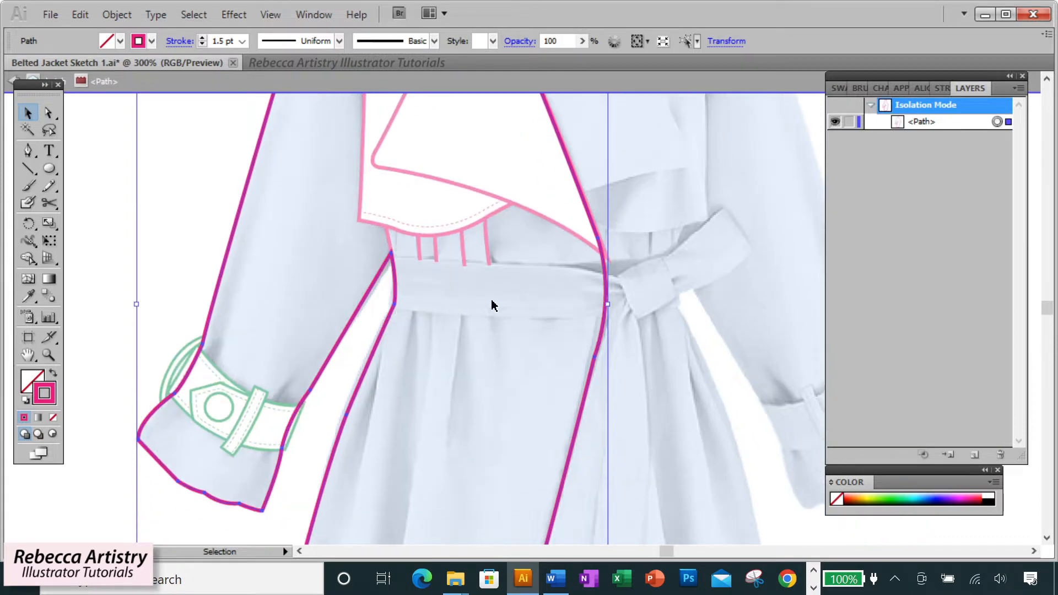
# Draw two separate gather lines with the Pen tool down from the belt's lower edge, one short and one longer, slanting outward.
pyautogui.press('a')
pyautogui.hotkey('ctrl', '-')
pyautogui.press('p')
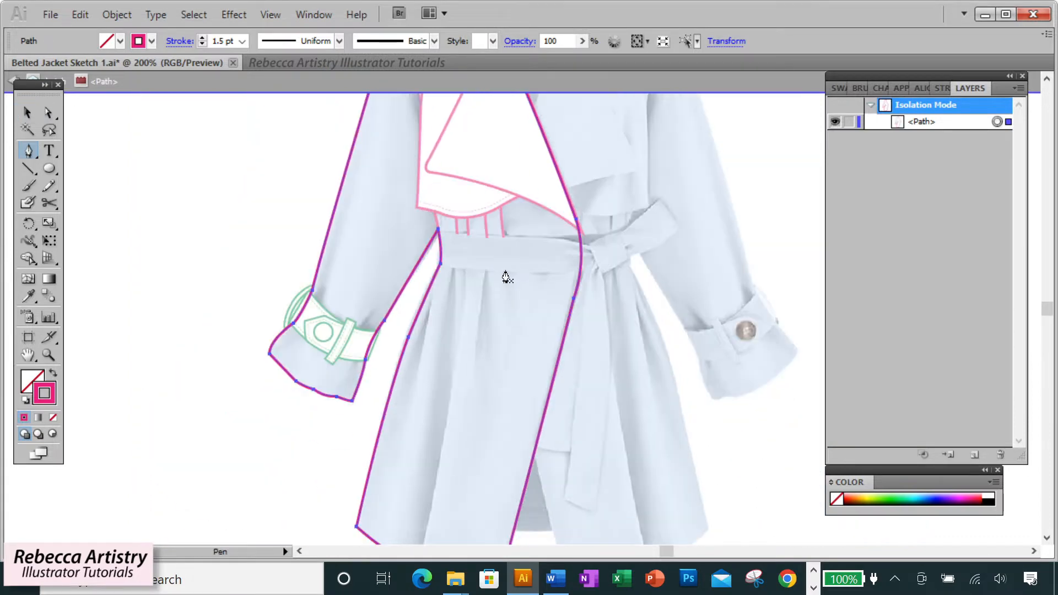
pyautogui.click(505, 270)
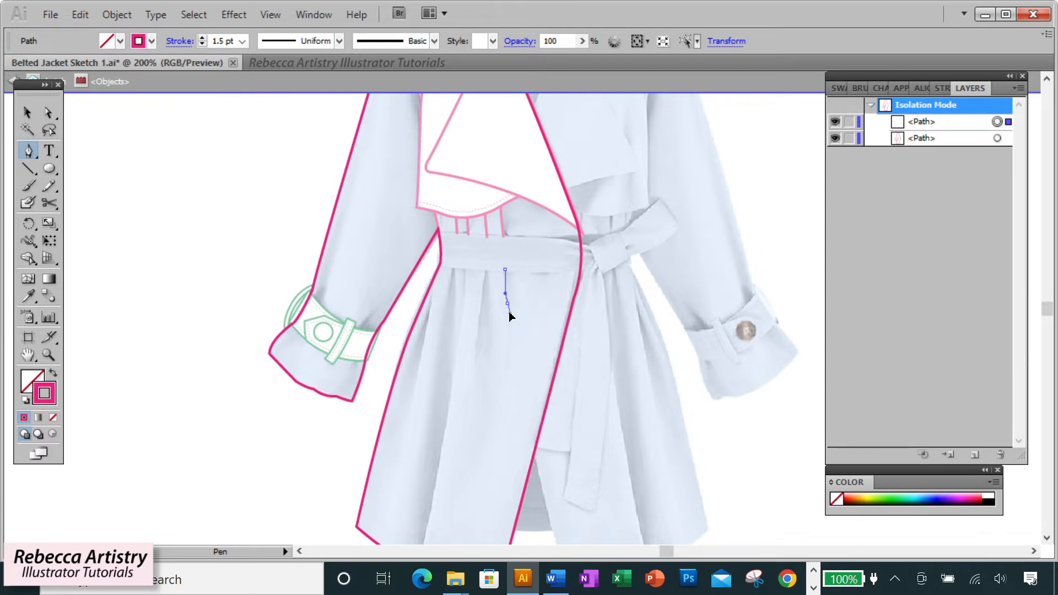
pyautogui.click(507, 303)
pyautogui.click(49, 112)
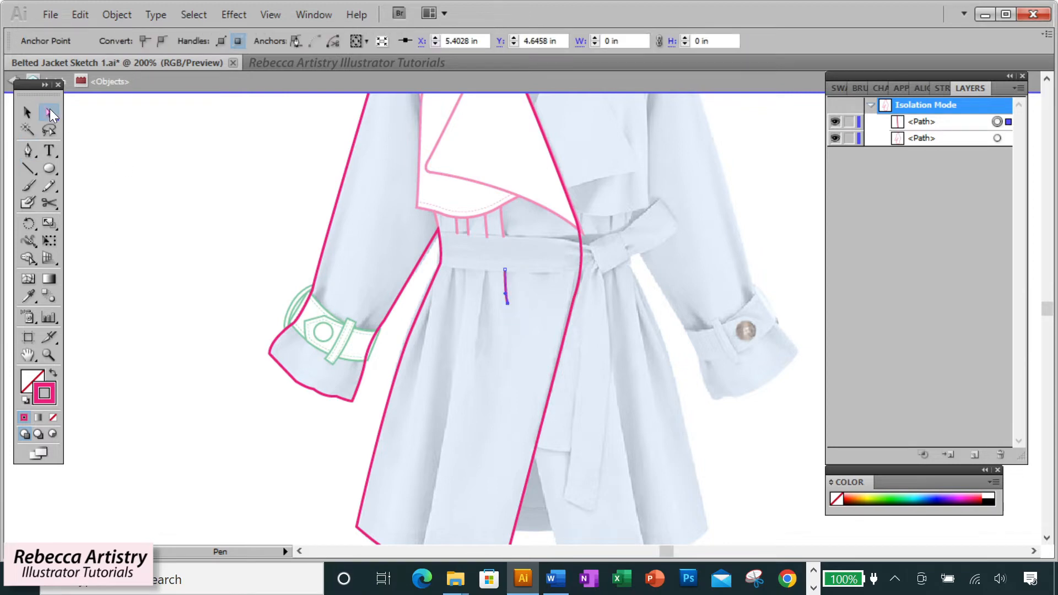
pyautogui.click(152, 158)
pyautogui.click(25, 150)
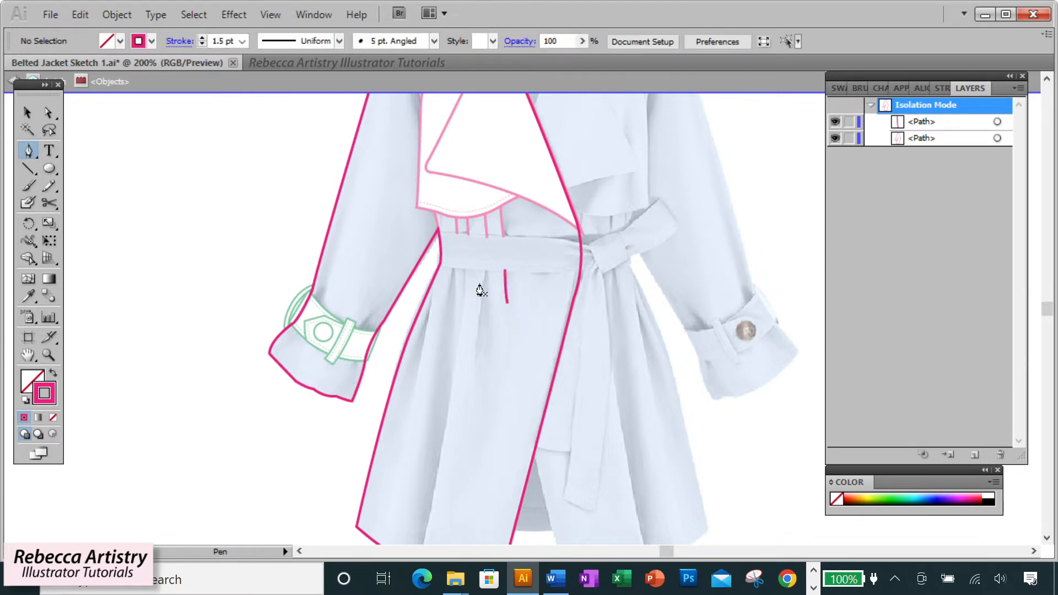
pyautogui.click(486, 270)
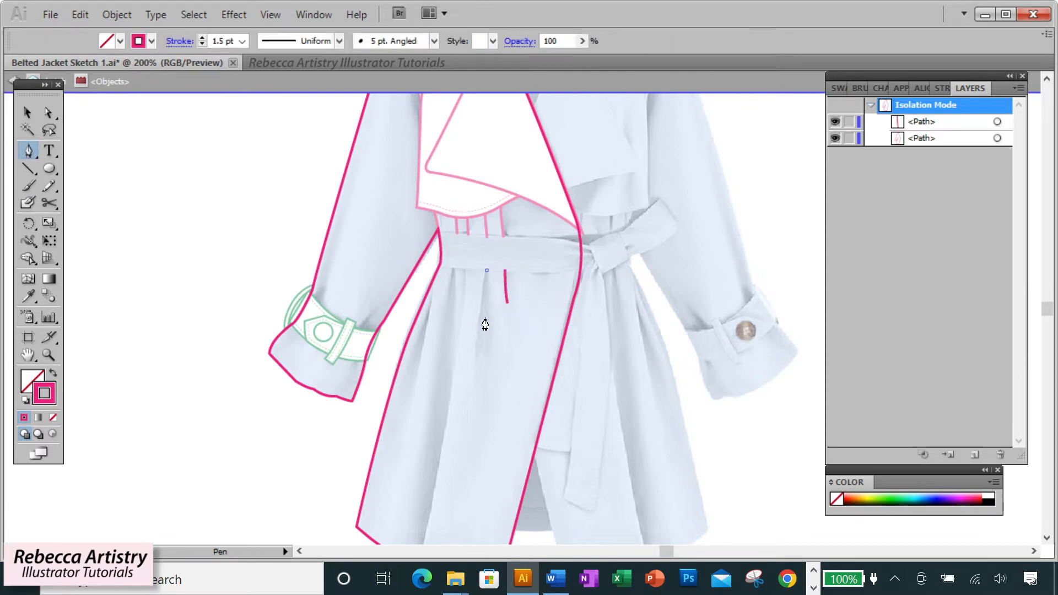
pyautogui.click(475, 355)
pyautogui.click(474, 370)
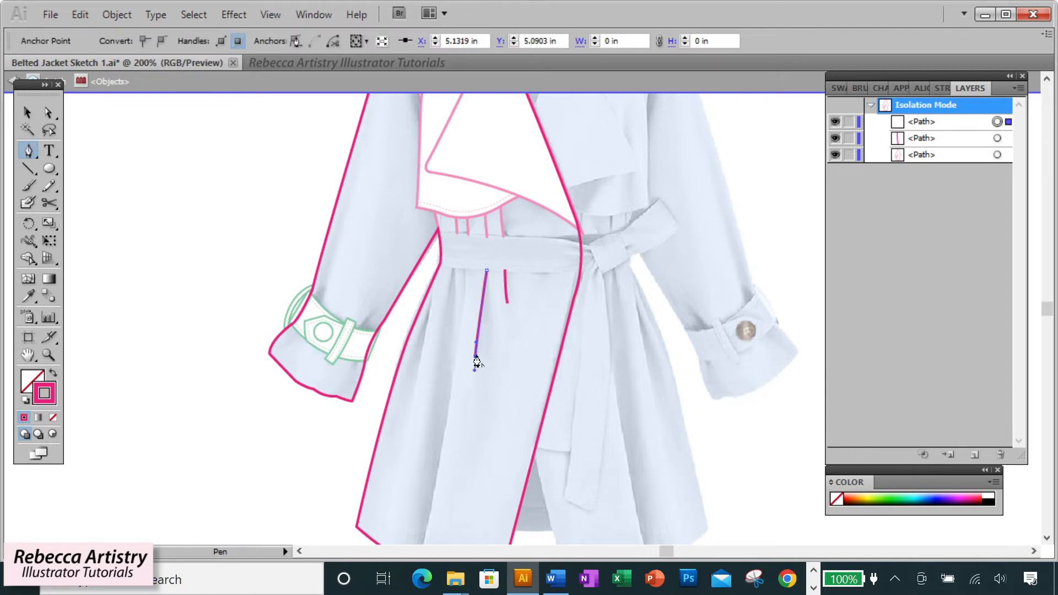
# Draw one long fold line with the Pen tool from the belt's lower edge to the notch in the hem, and deselect it.
pyautogui.press('p')
pyautogui.click(467, 269)
pyautogui.scroll(-2, 456, 332)
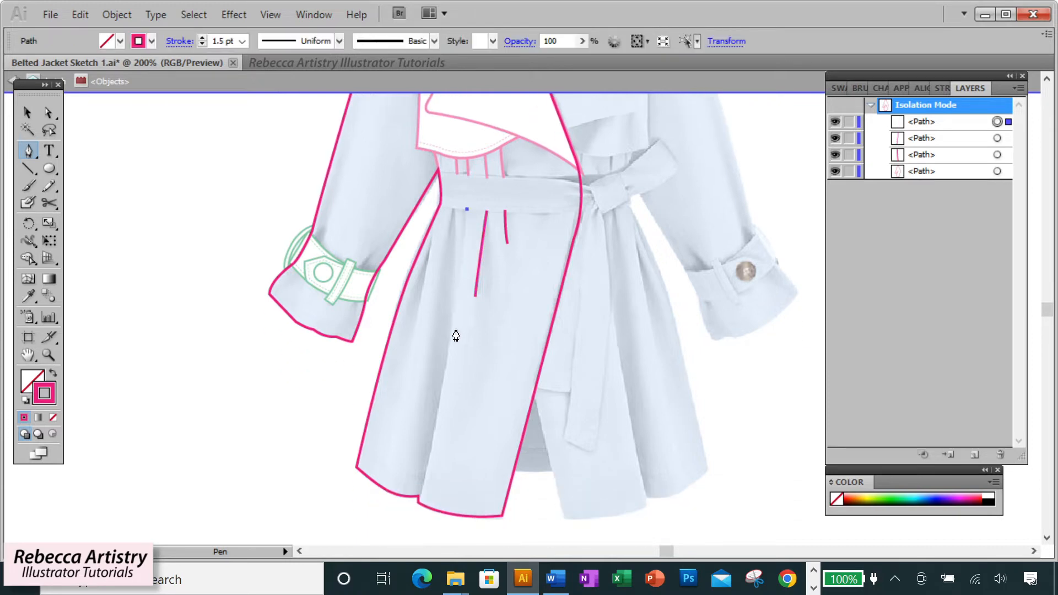
pyautogui.moveTo(450, 324); pyautogui.dragTo(447, 341)
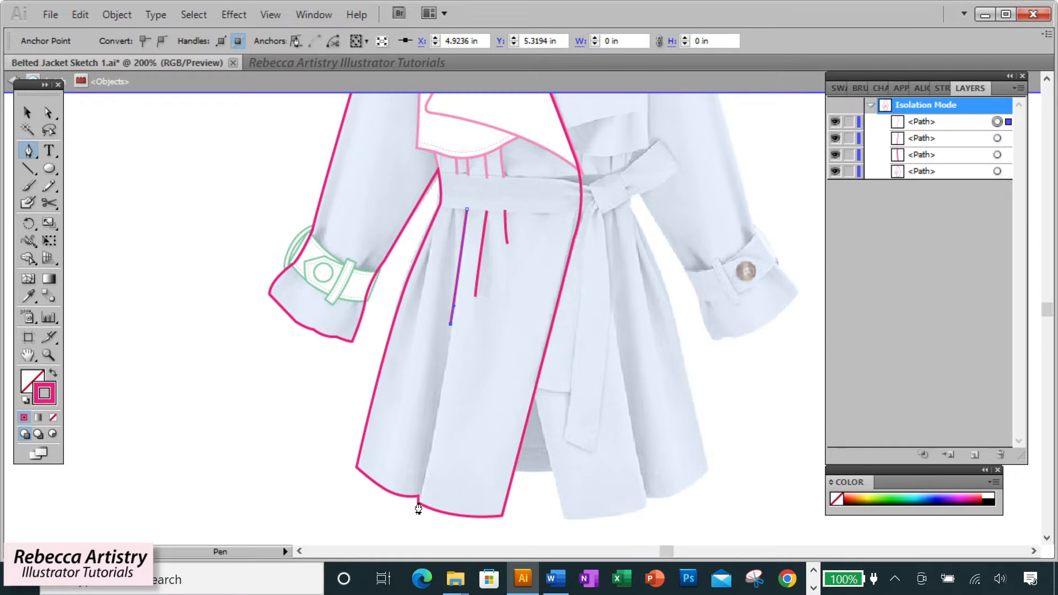
pyautogui.moveTo(417, 503); pyautogui.dragTo(413, 518)
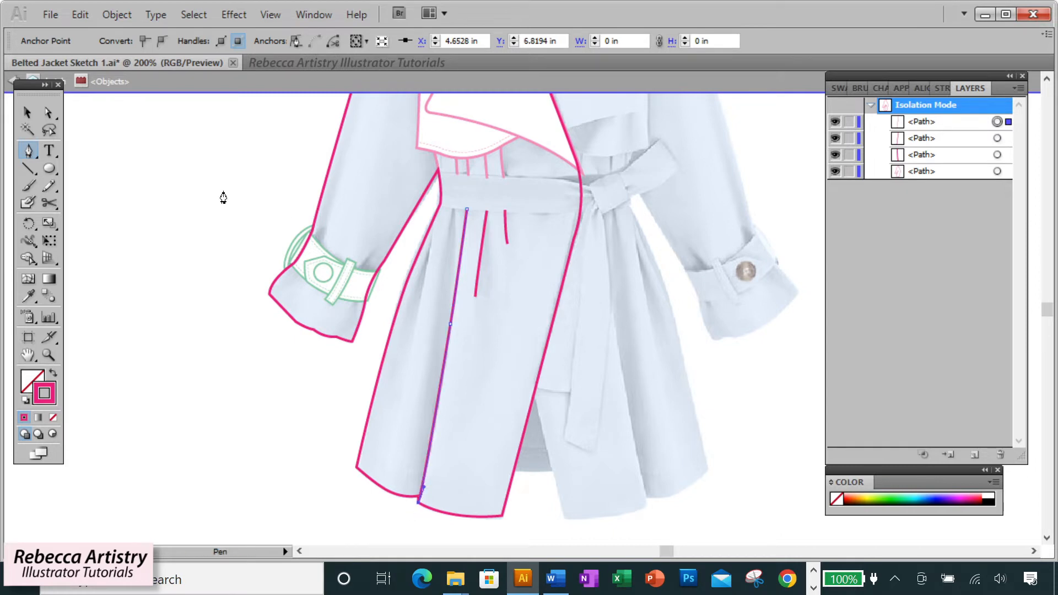
pyautogui.click(50, 115)
pyautogui.click(463, 306)
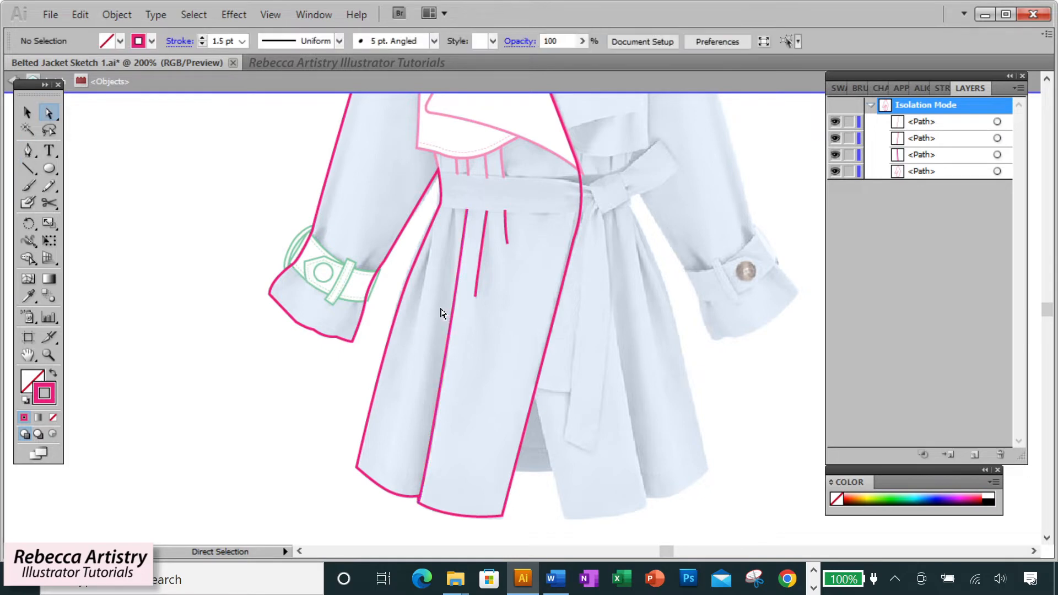
# Draw three more separate fold lines with the Pen tool on the skirt, between the long fold line and the side edge.
pyautogui.click(27, 151)
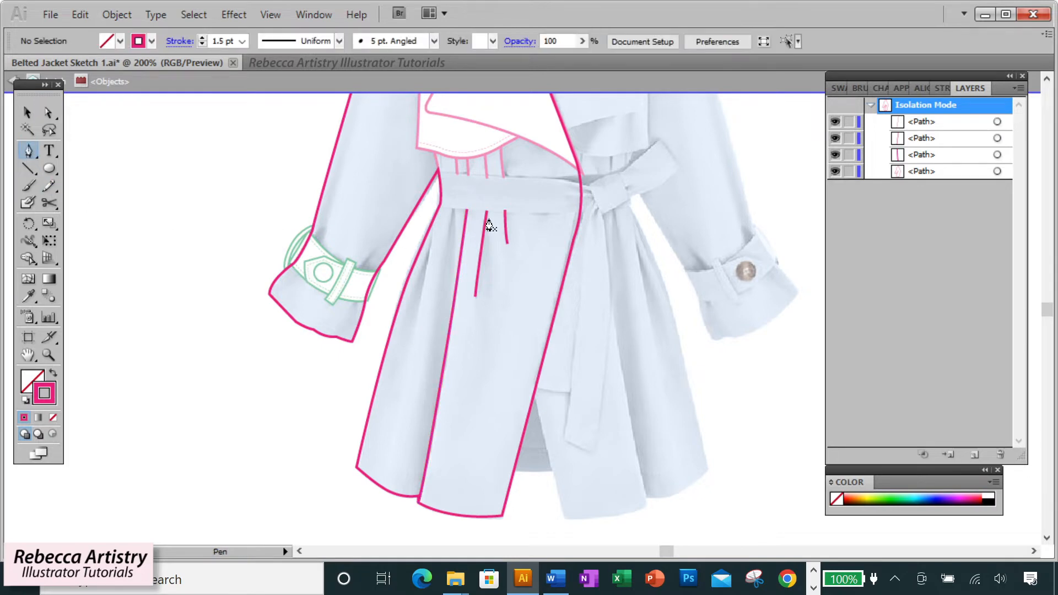
pyautogui.click(453, 208)
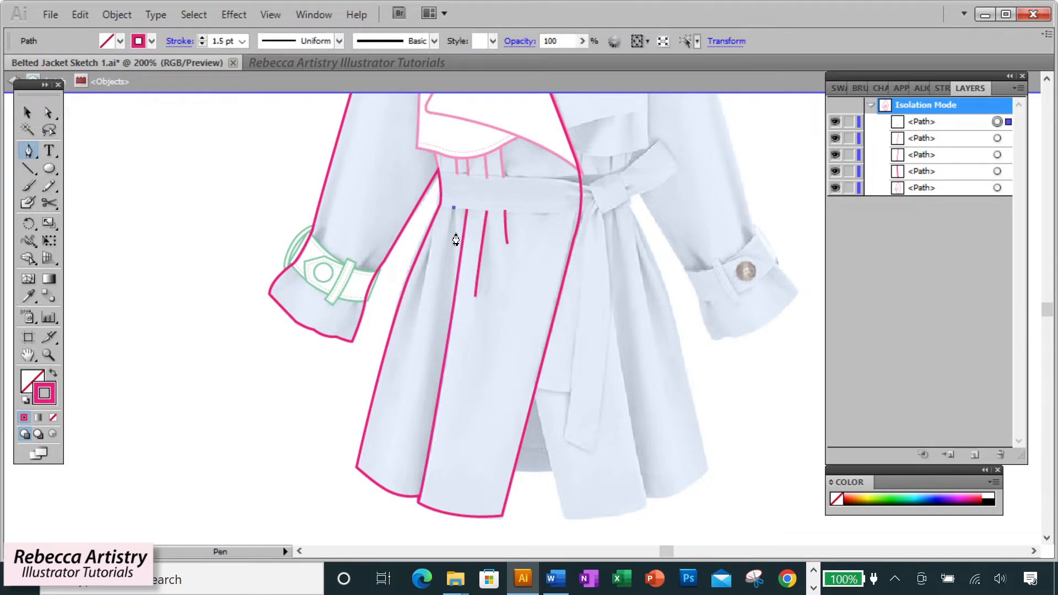
pyautogui.click(439, 302)
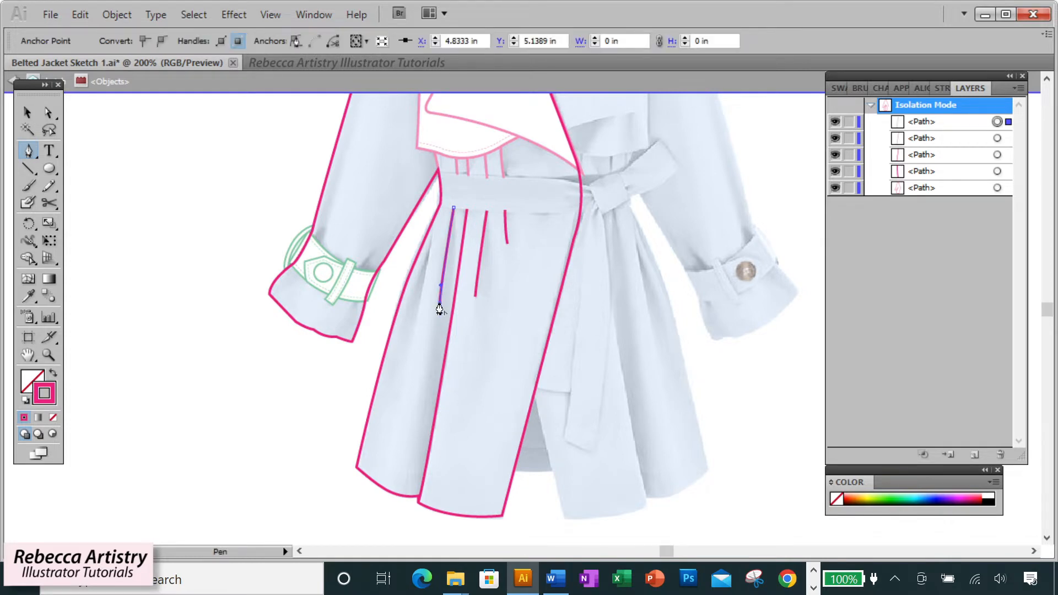
pyautogui.click(433, 220)
pyautogui.moveTo(419, 315); pyautogui.dragTo(415, 334)
pyautogui.click(419, 316)
pyautogui.click(428, 256)
pyautogui.hotkey('ctrl', 'shift', 'a')
pyautogui.click(427, 254)
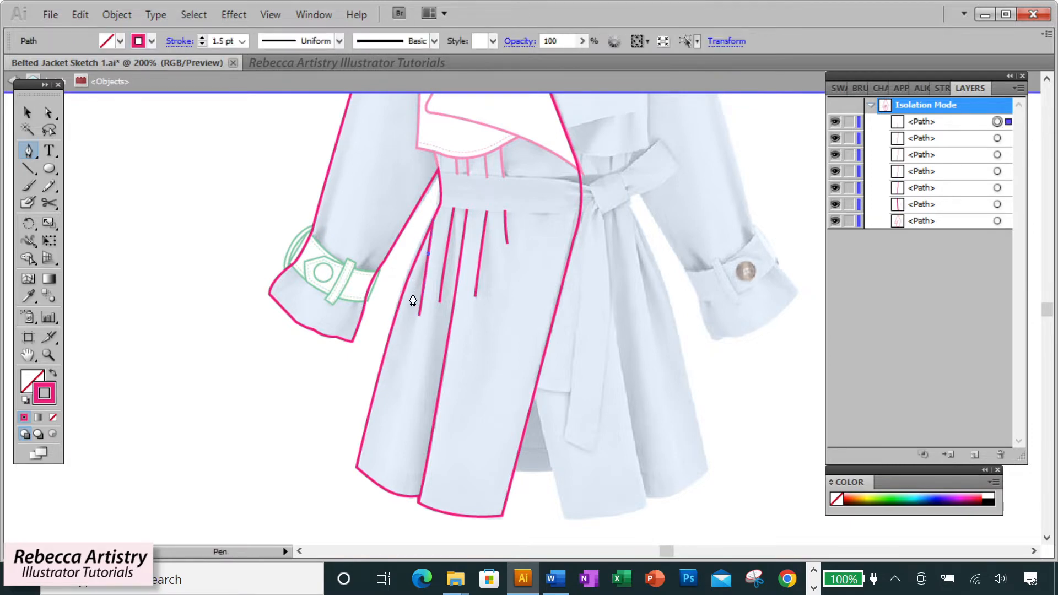
pyautogui.moveTo(408, 303); pyautogui.dragTo(409, 304)
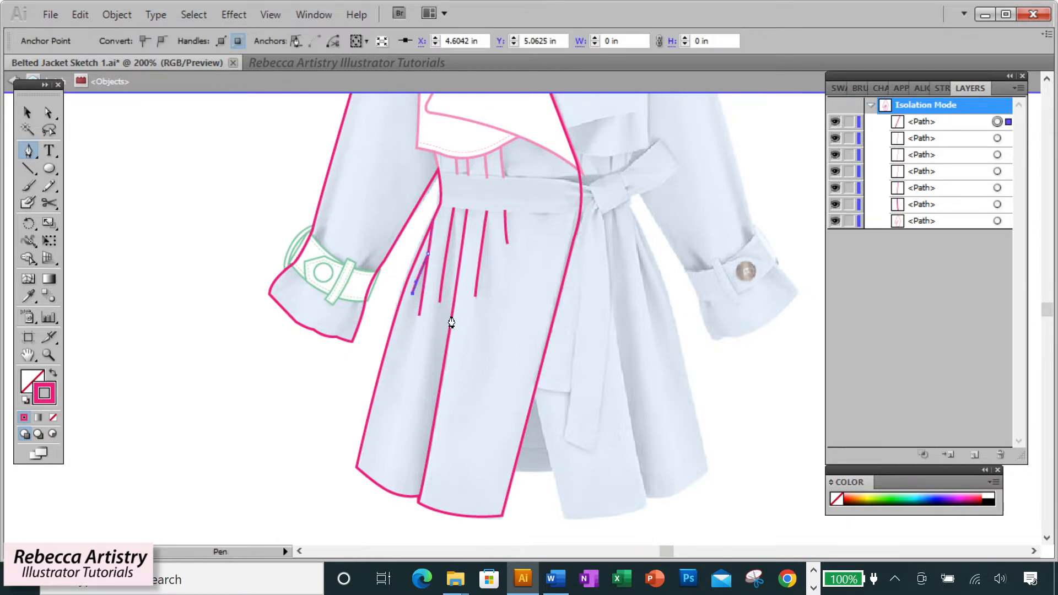
# Deselect the skirt fold lines and exit isolation mode.
pyautogui.click(48, 112)
pyautogui.hotkey('ctrl', 'shift', 'a')
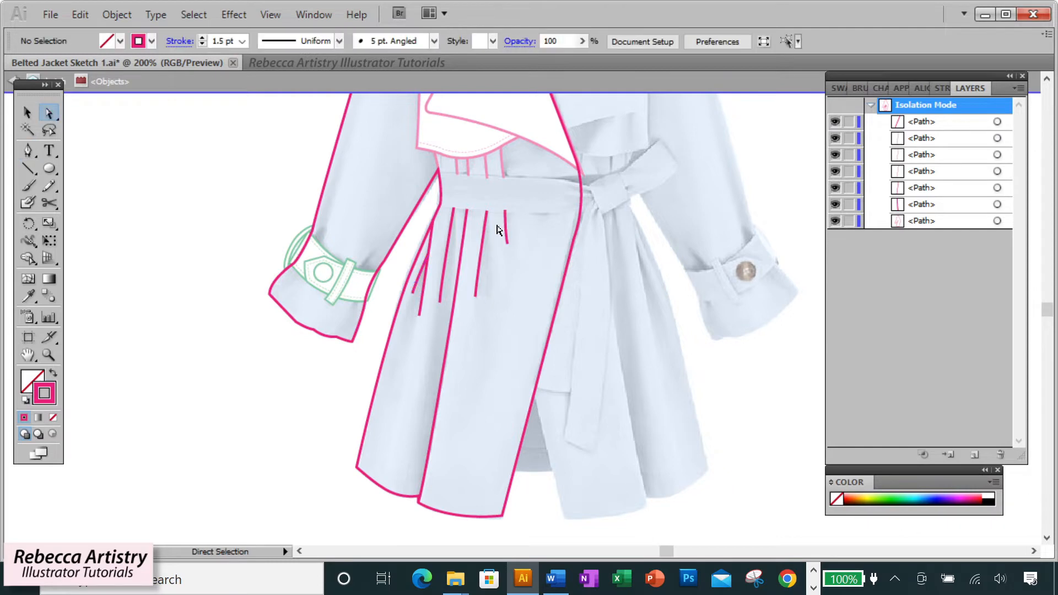
pyautogui.doubleClick(508, 274)
pyautogui.click(27, 112)
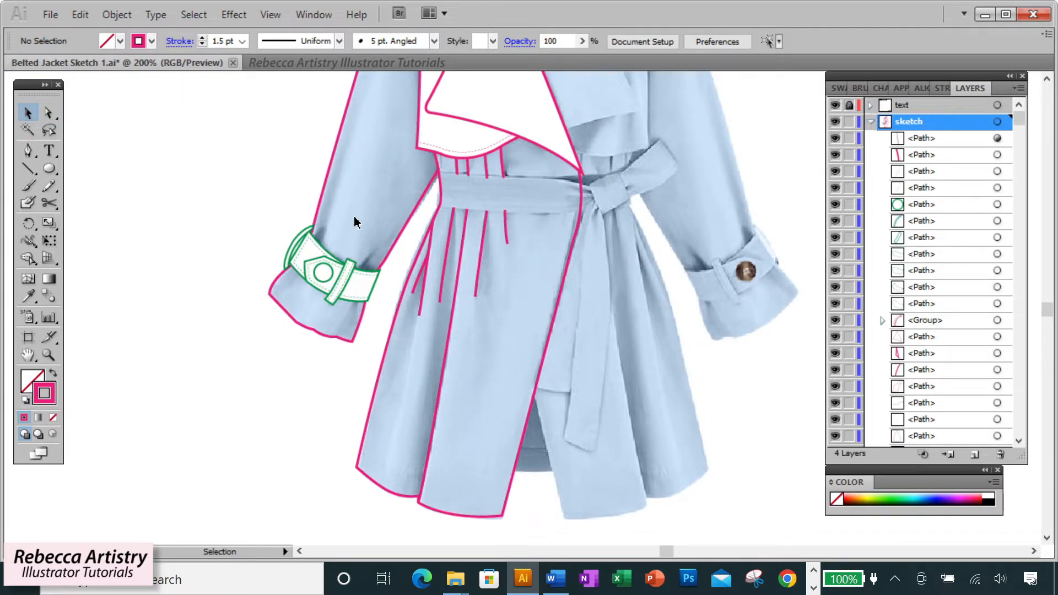
# Isolate the main jacket outline path at the sleeve's inner edge above the cuff strap.
pyautogui.scroll(2, 501, 259)
pyautogui.scroll(4, 504, 281)
pyautogui.scroll(-1, 441, 325)
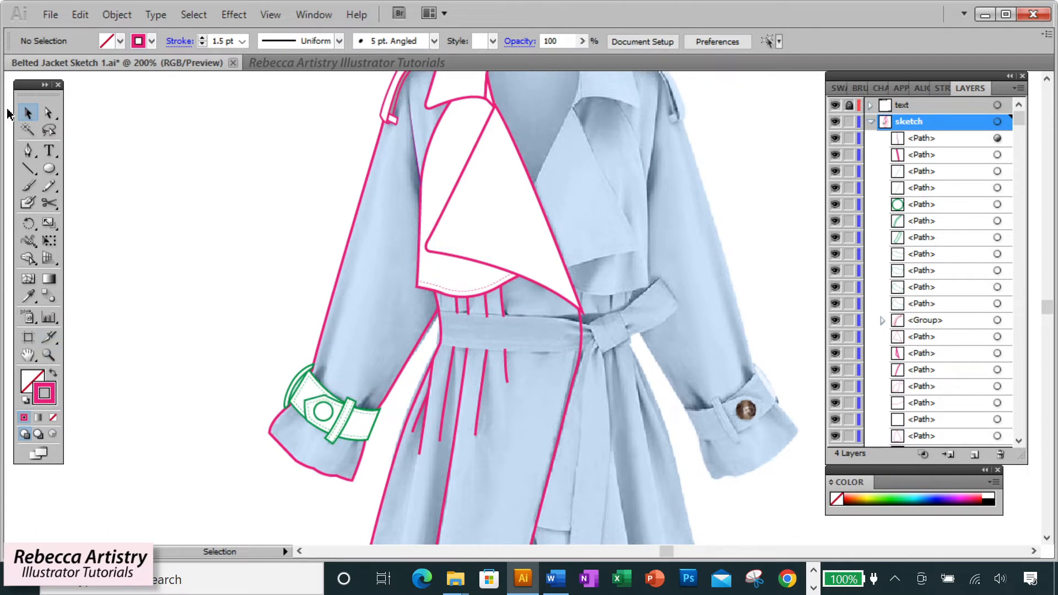
pyautogui.doubleClick(392, 382)
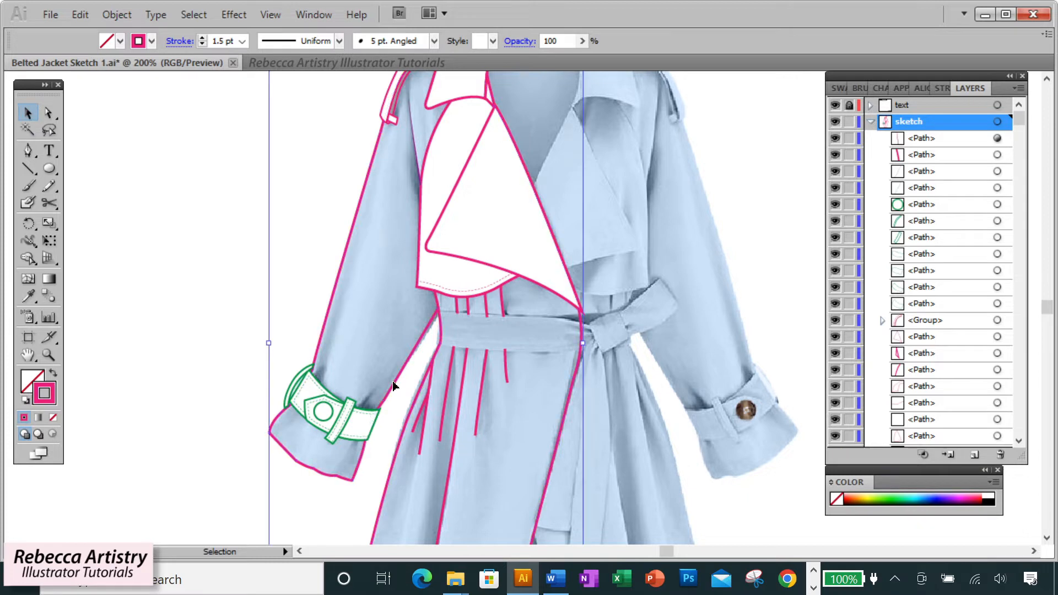
# Draw two short fold lines with the Pen tool beside the cuff strap's loop, one above the strap and one below it.
pyautogui.click(30, 154)
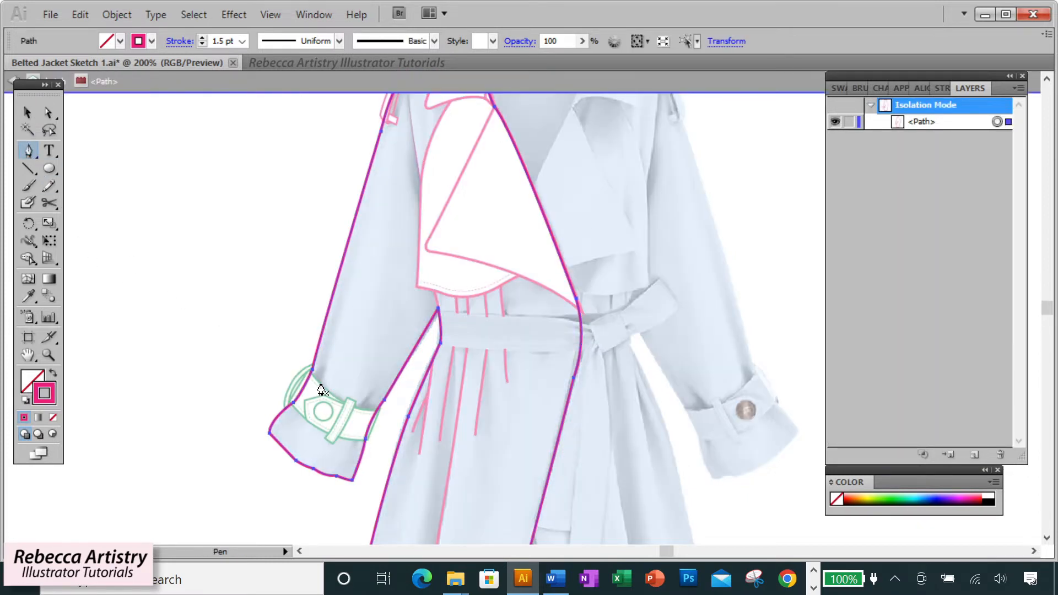
pyautogui.click(360, 407)
pyautogui.moveTo(374, 388); pyautogui.dragTo(381, 381)
pyautogui.click(374, 387)
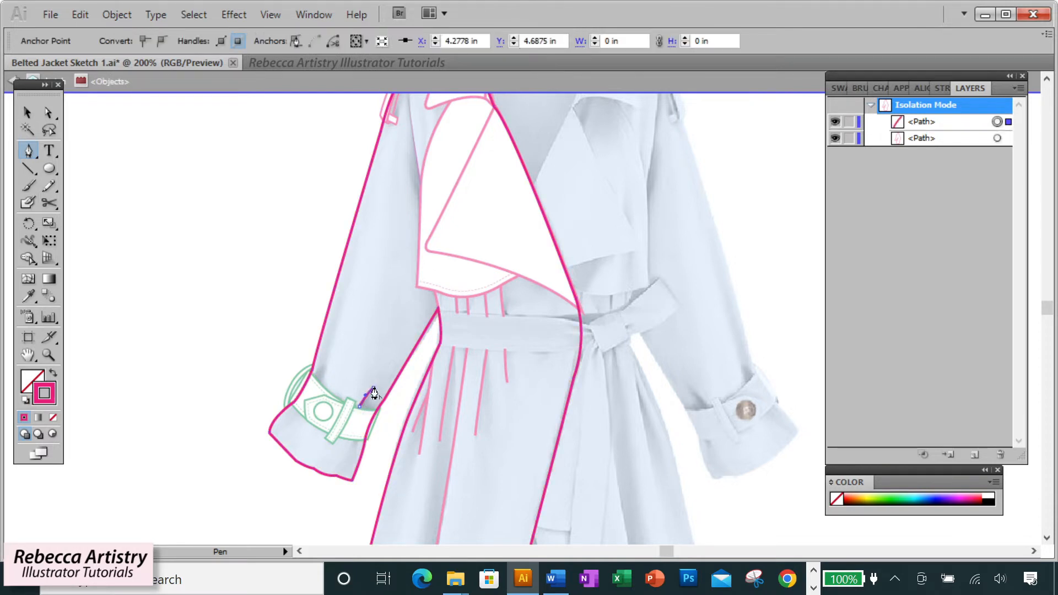
pyautogui.keyDown('ctrl'); pyautogui.click(349, 437); pyautogui.keyUp('ctrl')
pyautogui.click(349, 438)
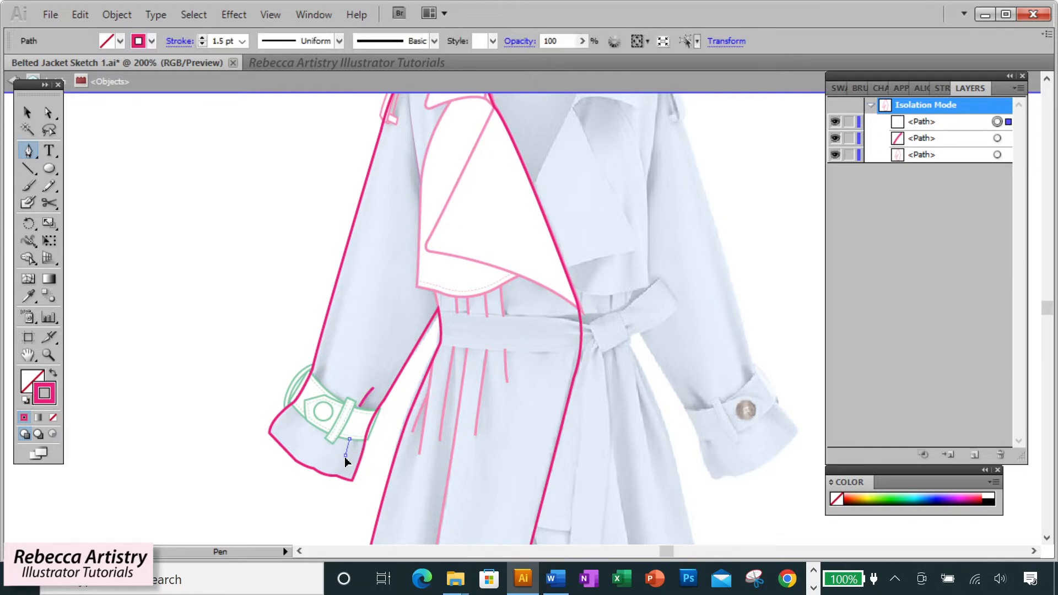
pyautogui.click(343, 452)
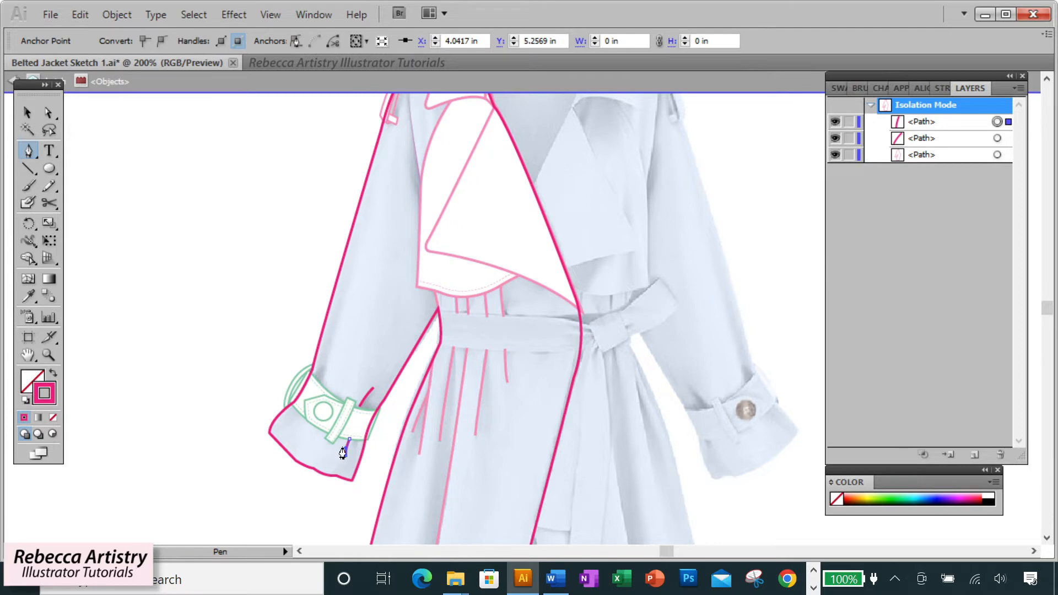
# Draw a long fold line from the cuff strap up the sleeve's outer side, and a short fold line on the cuff below the strap.
pyautogui.keyDown('ctrl'); pyautogui.click(319, 382); pyautogui.keyUp('ctrl')
pyautogui.click(319, 382)
pyautogui.moveTo(367, 237); pyautogui.dragTo(387, 171)
pyautogui.click(368, 237)
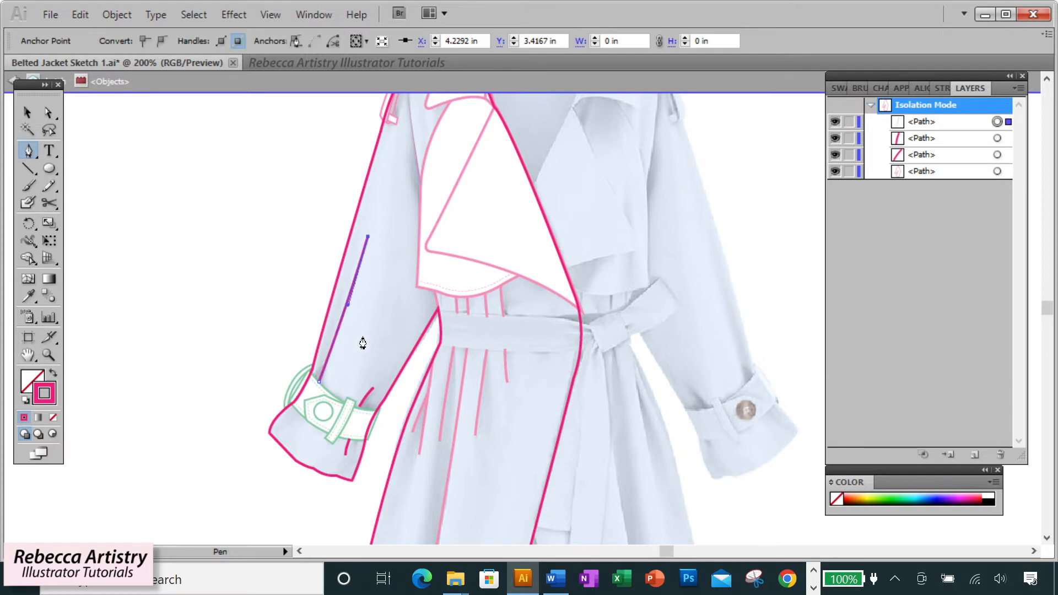
pyautogui.click(301, 416)
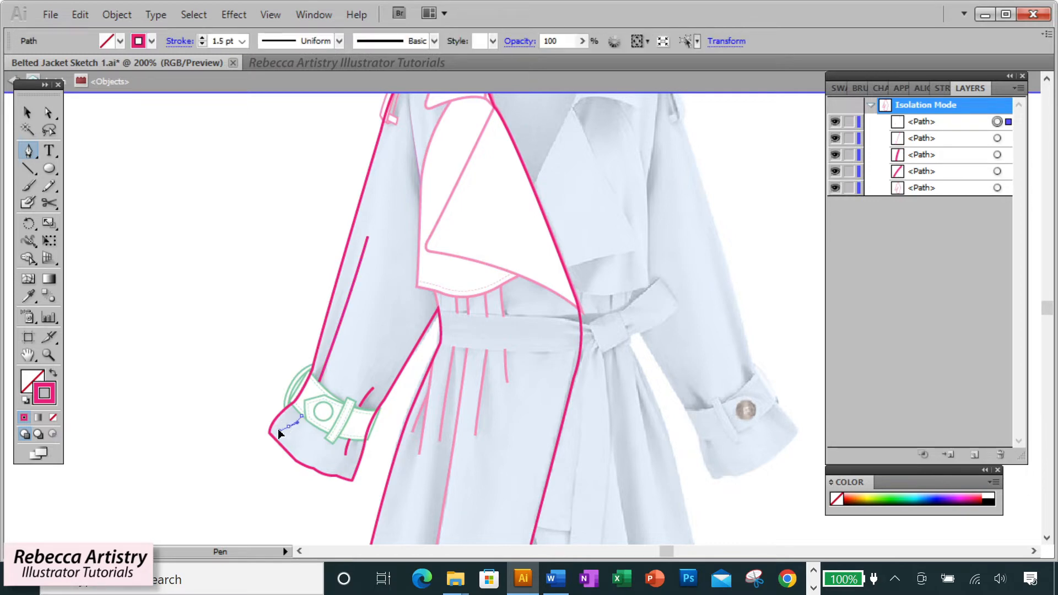
pyautogui.moveTo(289, 426); pyautogui.dragTo(290, 433)
# Extend the lower end point of the short fold line above the cuff strap down under the strap with Direct Selection.
pyautogui.click(48, 112)
pyautogui.click(130, 186)
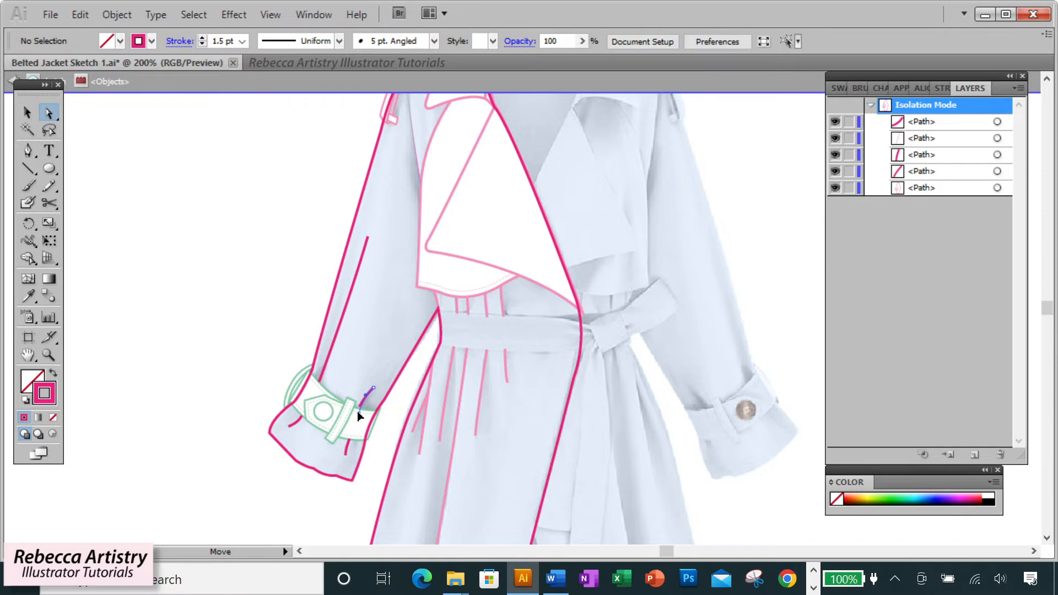
pyautogui.click(355, 413)
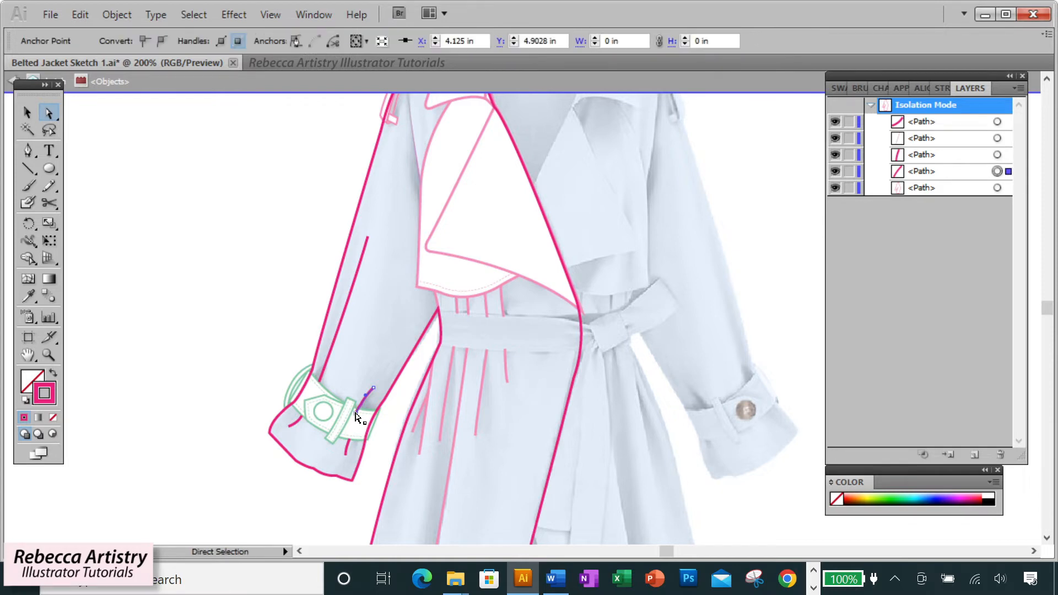
# Leave isolation mode and group the four fold lines on the sleeve and cuff.
pyautogui.click(391, 419)
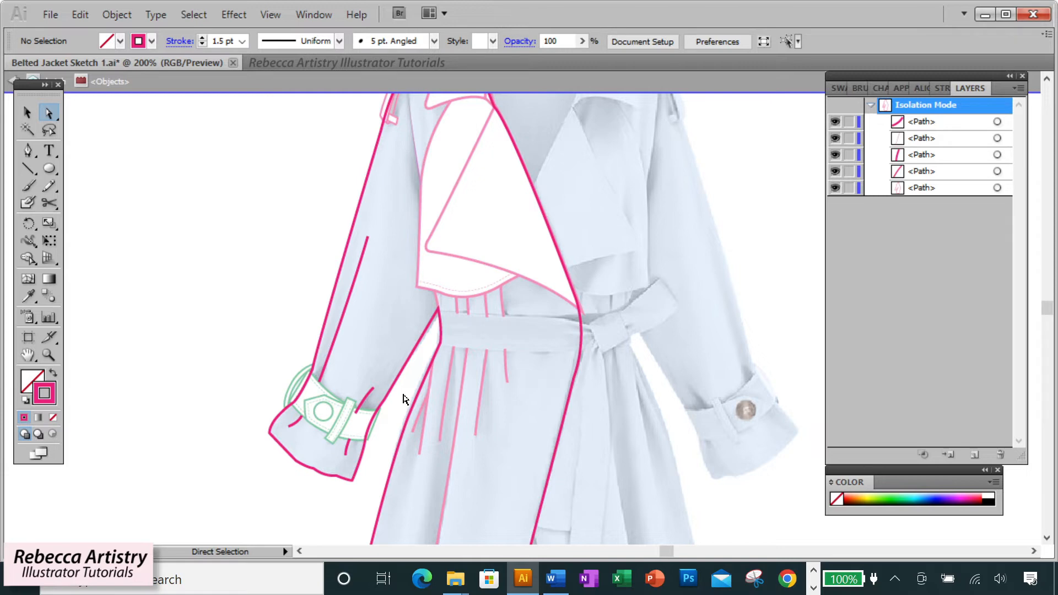
pyautogui.doubleClick(404, 398)
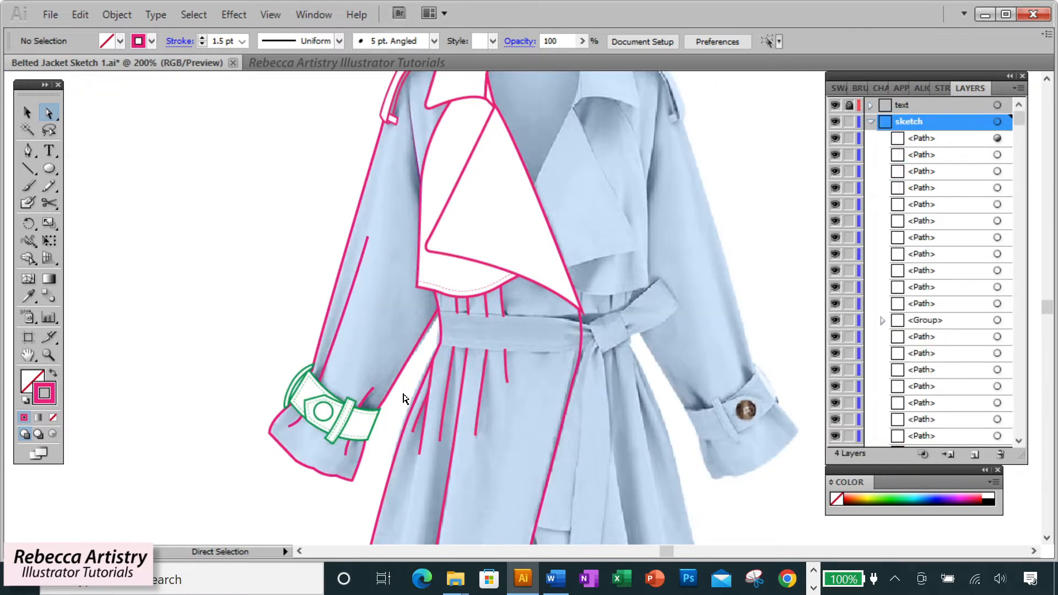
pyautogui.click(370, 399)
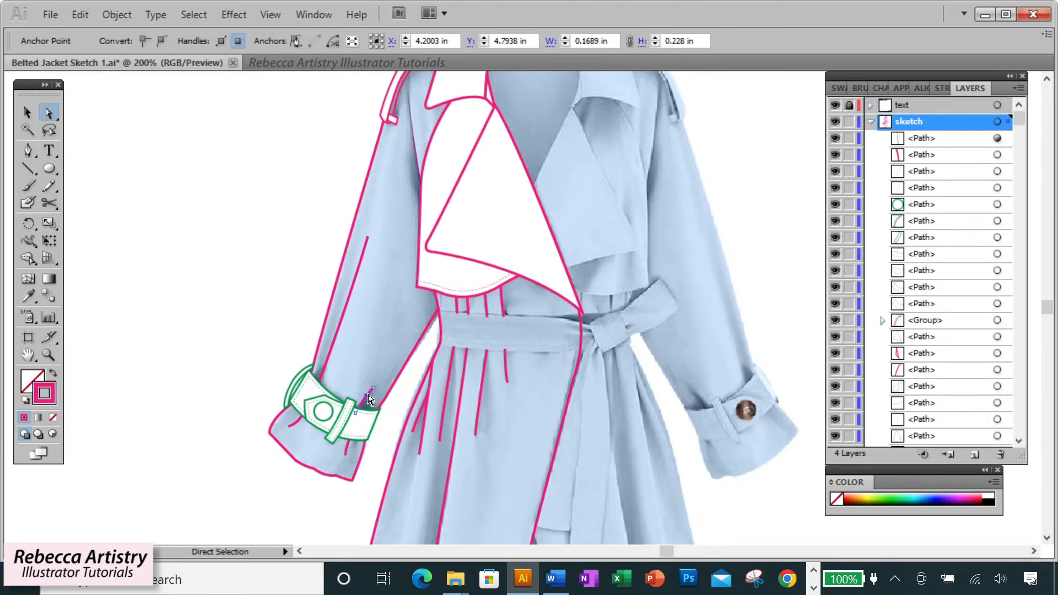
pyautogui.keyDown('shift'); pyautogui.click(338, 329); pyautogui.keyUp('shift')
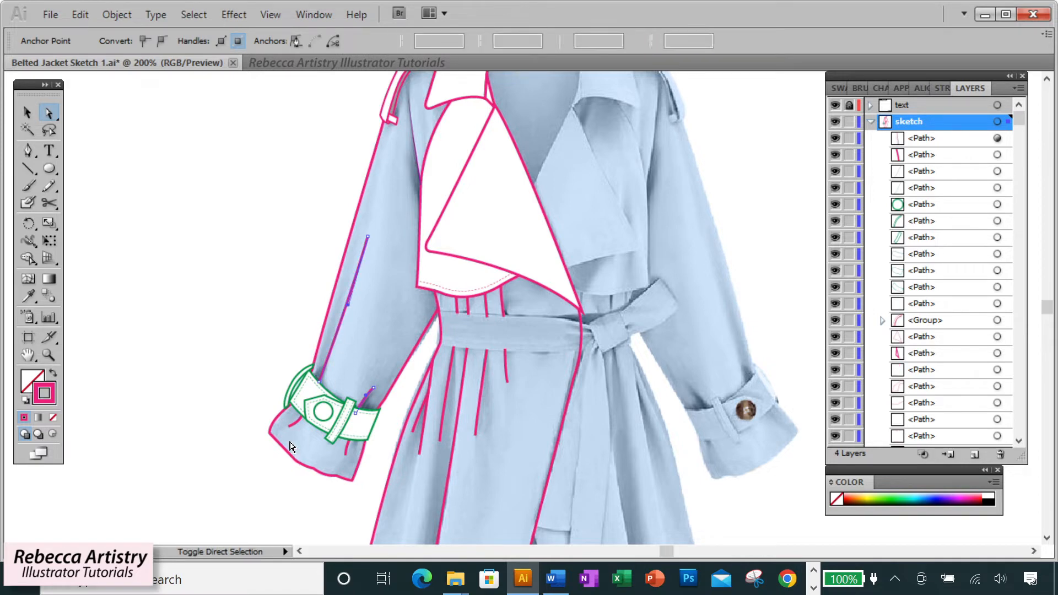
pyautogui.keyDown('shift'); pyautogui.click(297, 425); pyautogui.keyUp('shift')
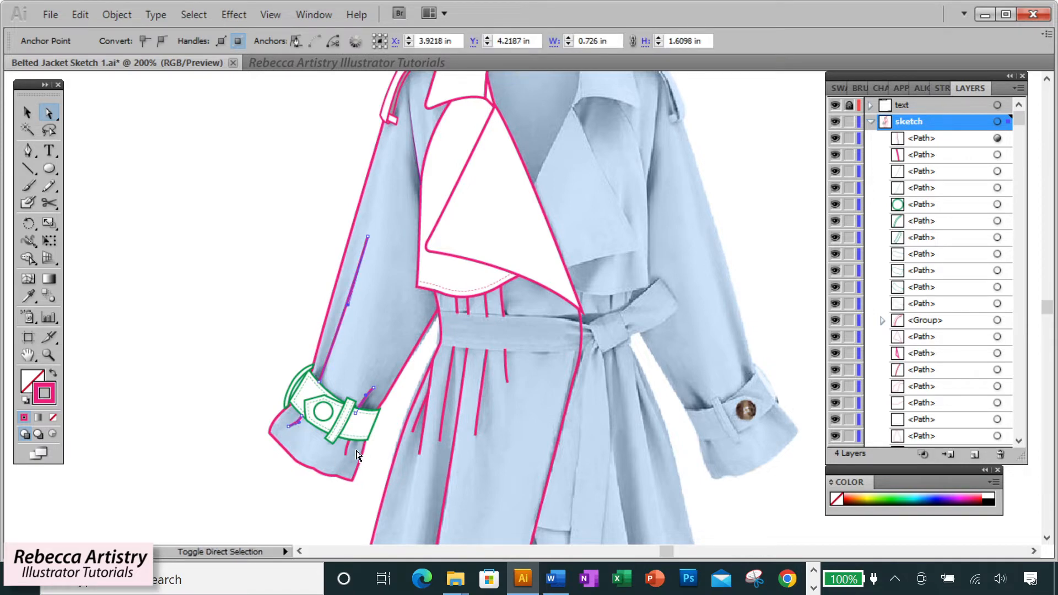
pyautogui.keyDown('shift'); pyautogui.click(347, 450); pyautogui.keyUp('shift')
pyautogui.click(116, 15)
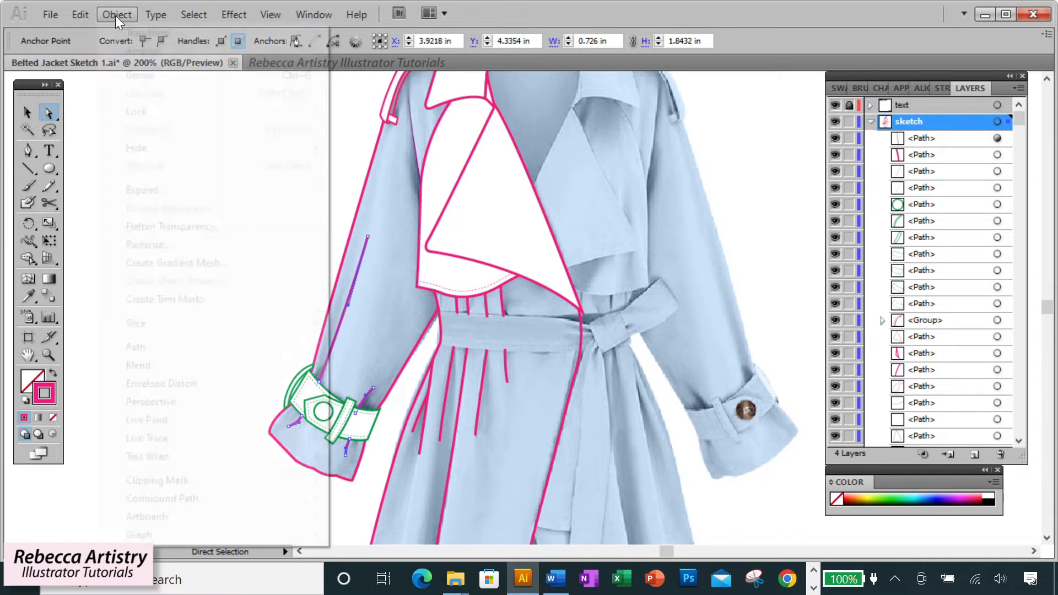
pyautogui.click(151, 75)
# Group all the fold lines on the skirt below the belt, including the two at its outer edge.
pyautogui.press('v')
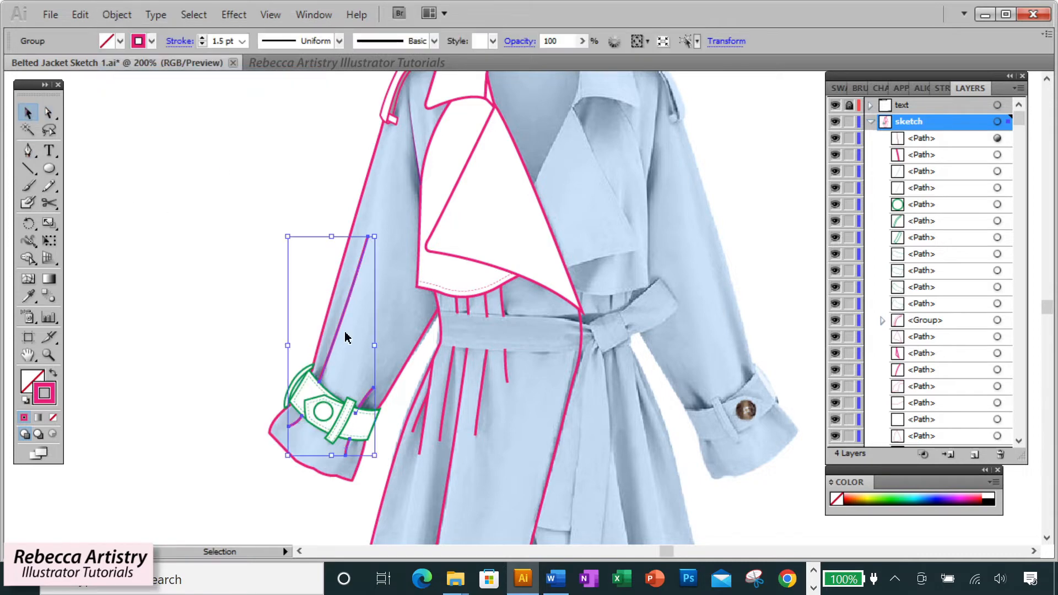
pyautogui.click(514, 368)
pyautogui.moveTo(514, 369); pyautogui.dragTo(432, 420)
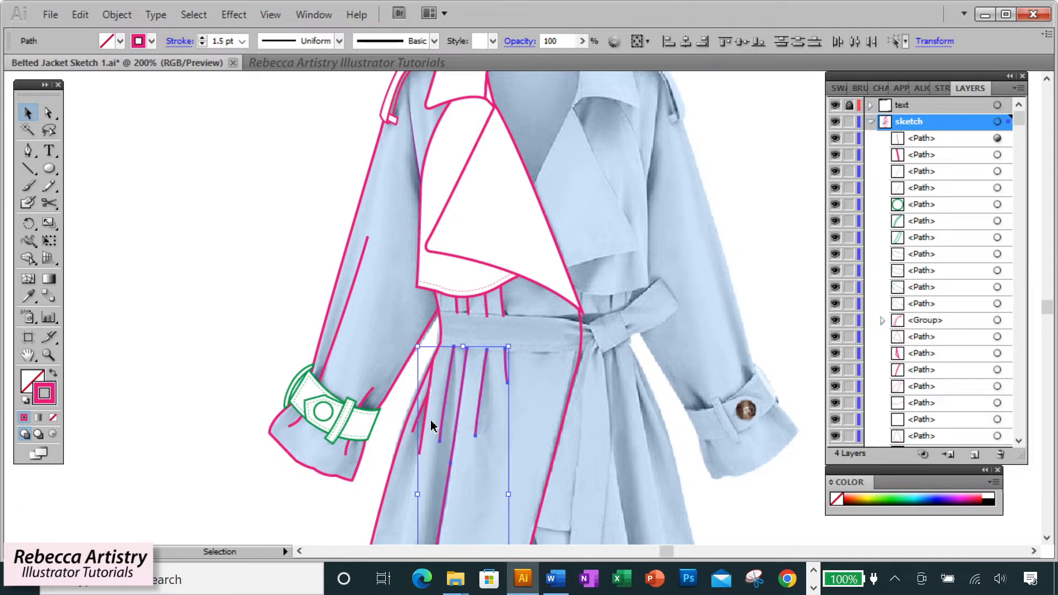
pyautogui.keyDown('shift'); pyautogui.click(425, 418); pyautogui.keyUp('shift')
pyautogui.keyDown('shift'); pyautogui.click(423, 407); pyautogui.keyUp('shift')
pyautogui.click(131, 17)
pyautogui.click(140, 75)
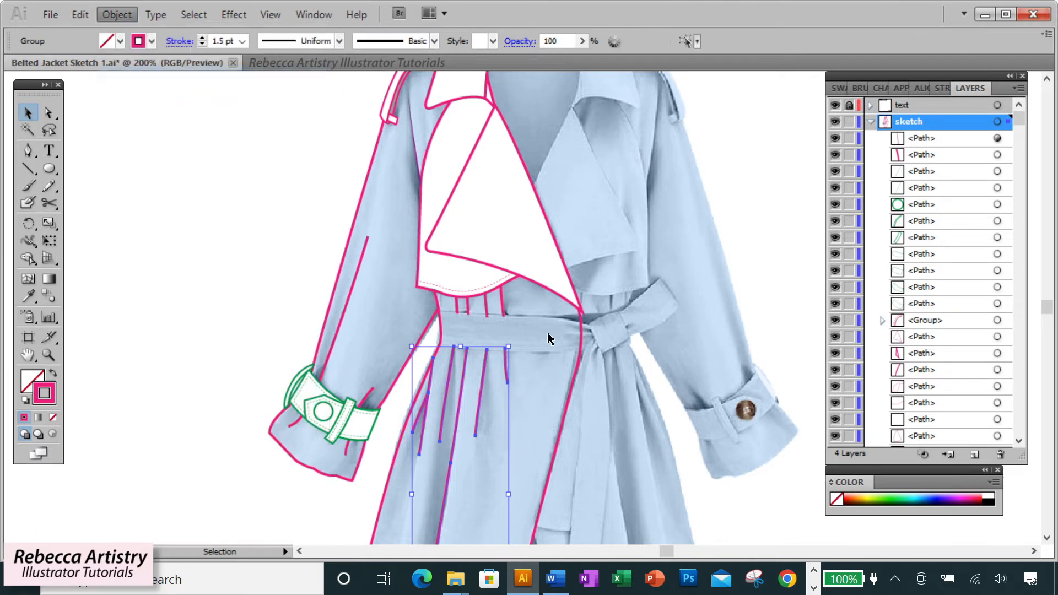
# Group the short gather lines between the storm flap and the top of the belt.
pyautogui.click(521, 307)
pyautogui.moveTo(521, 307); pyautogui.dragTo(442, 330)
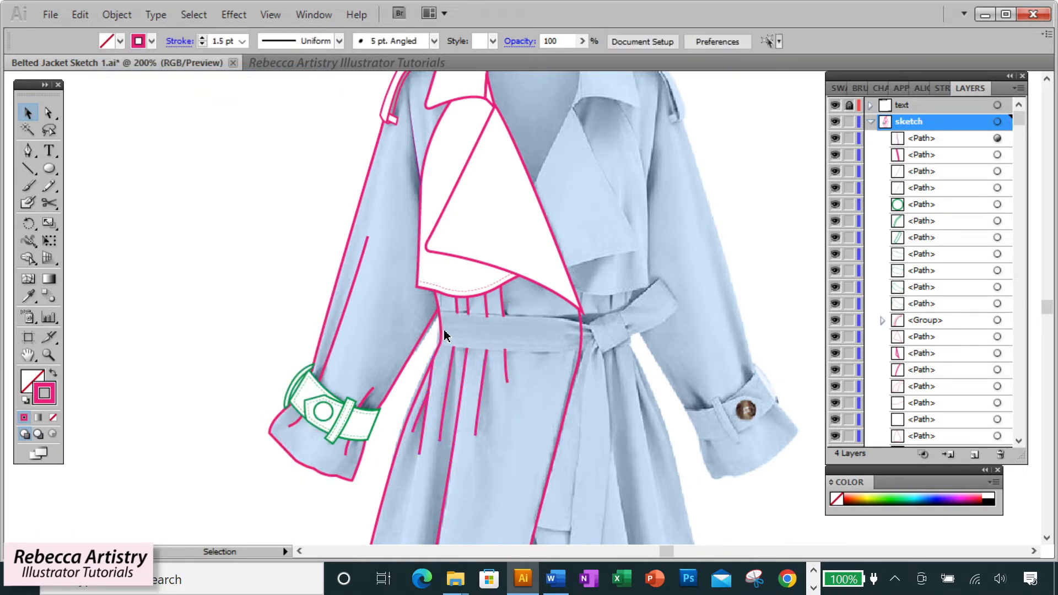
pyautogui.click(122, 19)
pyautogui.click(141, 74)
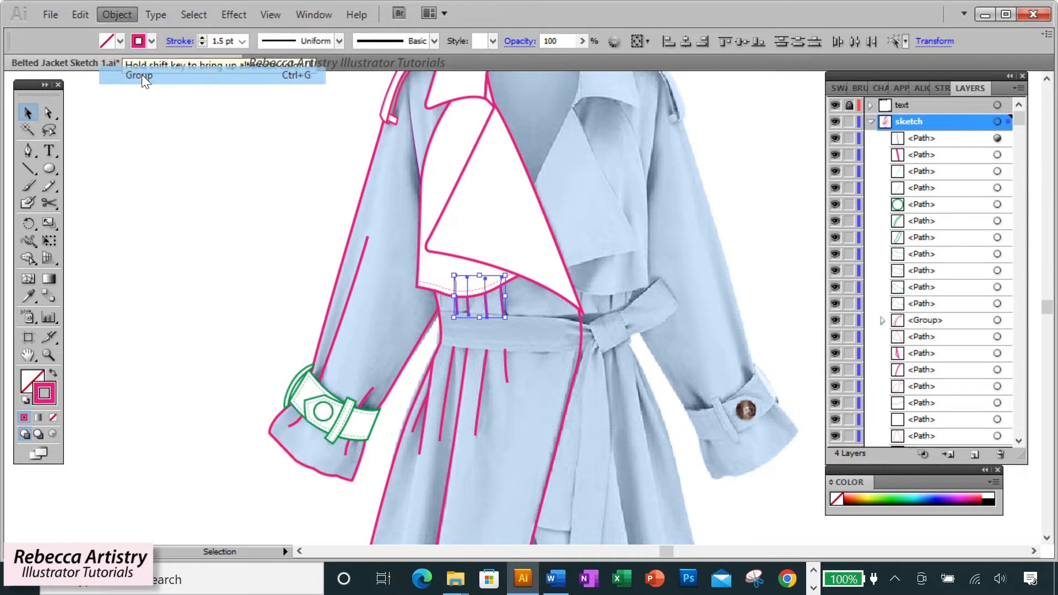
pyautogui.click(524, 318)
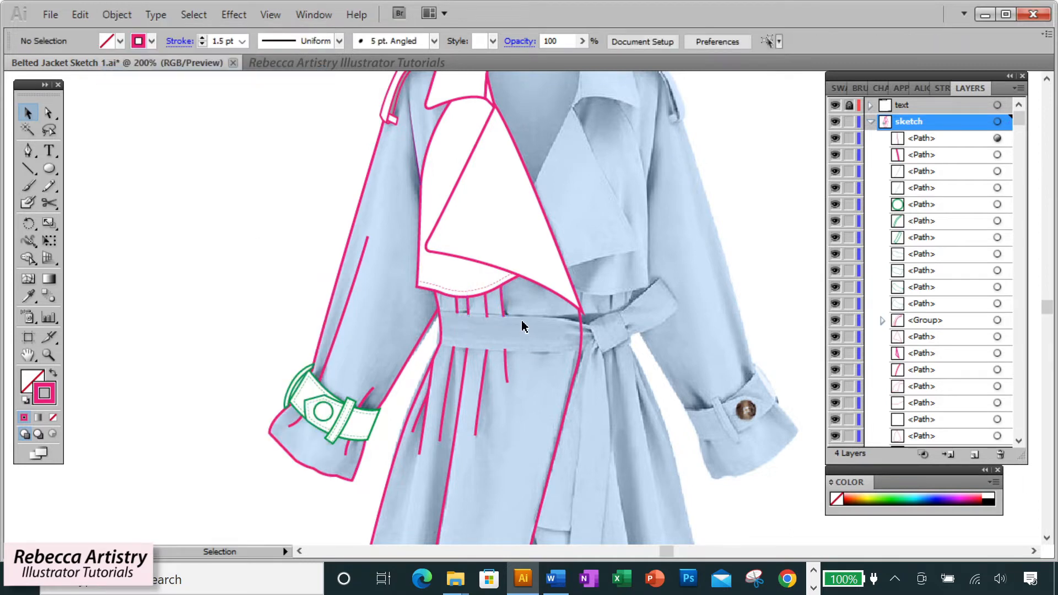
# Set the stroke weight of the waist, skirt and sleeve fold line groups to 0.35 pt.
pyautogui.click(503, 300)
pyautogui.keyDown('shift'); pyautogui.click(505, 359); pyautogui.keyUp('shift')
pyautogui.keyDown('shift'); pyautogui.click(372, 393); pyautogui.keyUp('shift')
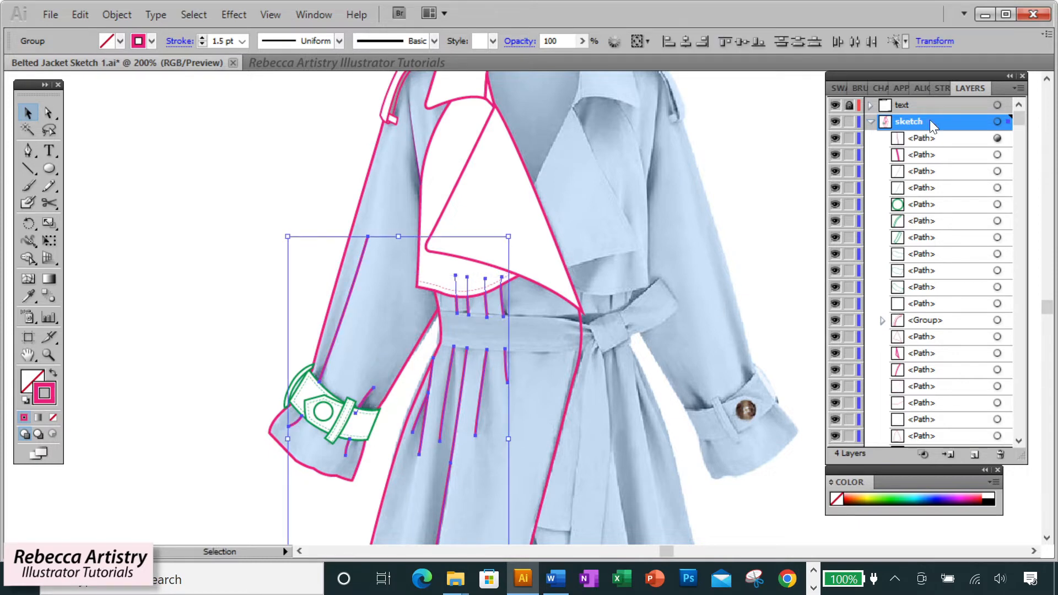
pyautogui.scroll(2, 653, 219)
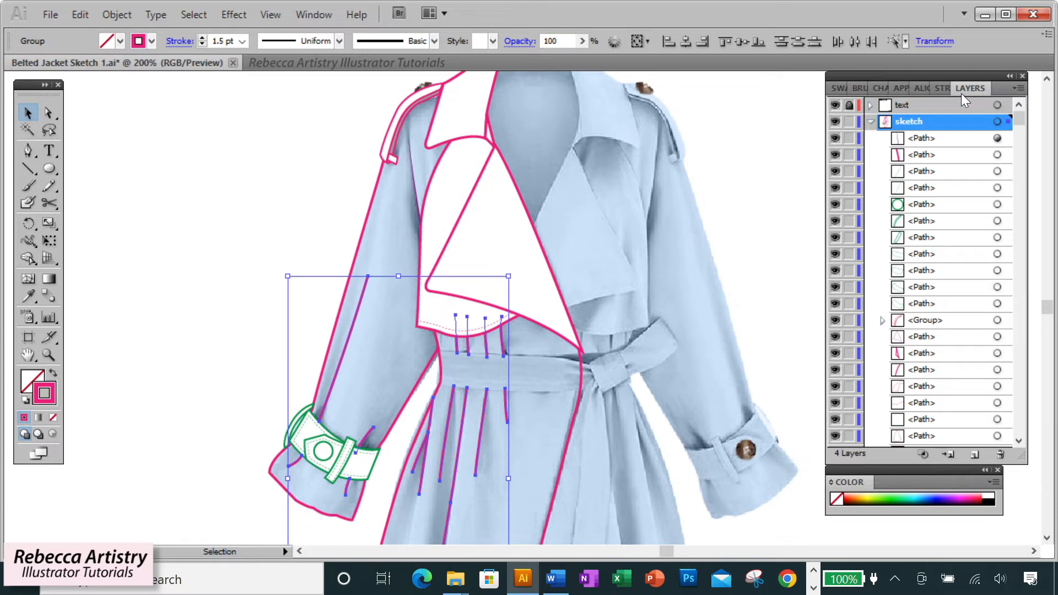
pyautogui.click(942, 88)
pyautogui.click(939, 109)
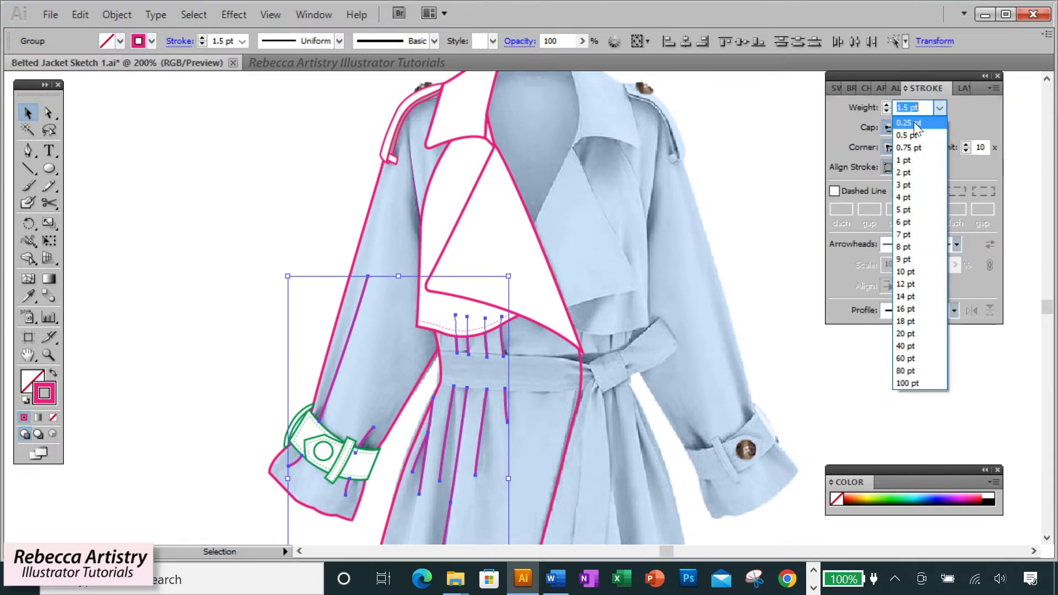
pyautogui.click(917, 121)
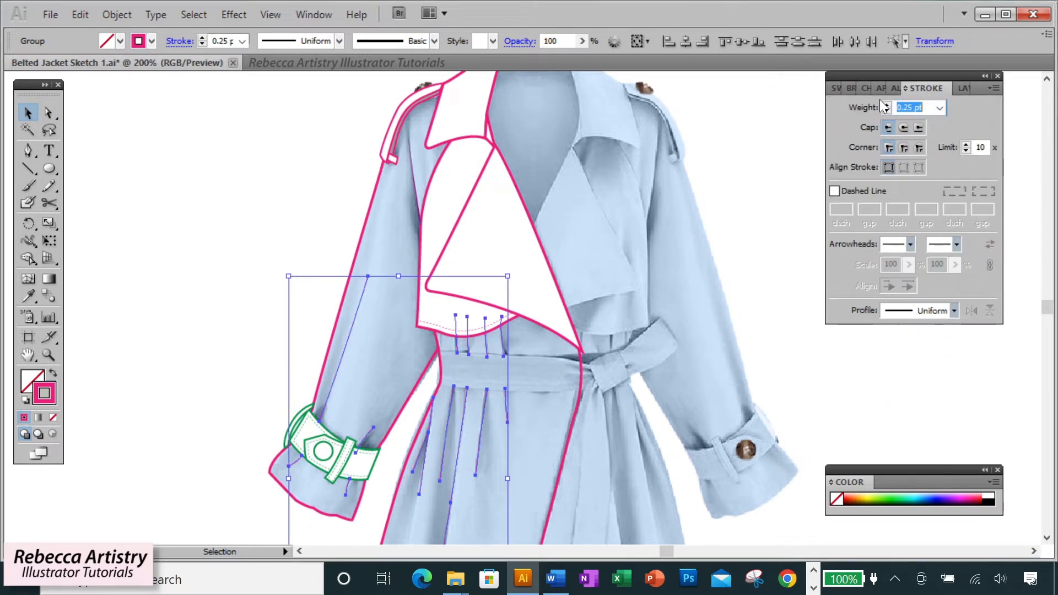
pyautogui.write('.35')
pyautogui.press('Return')
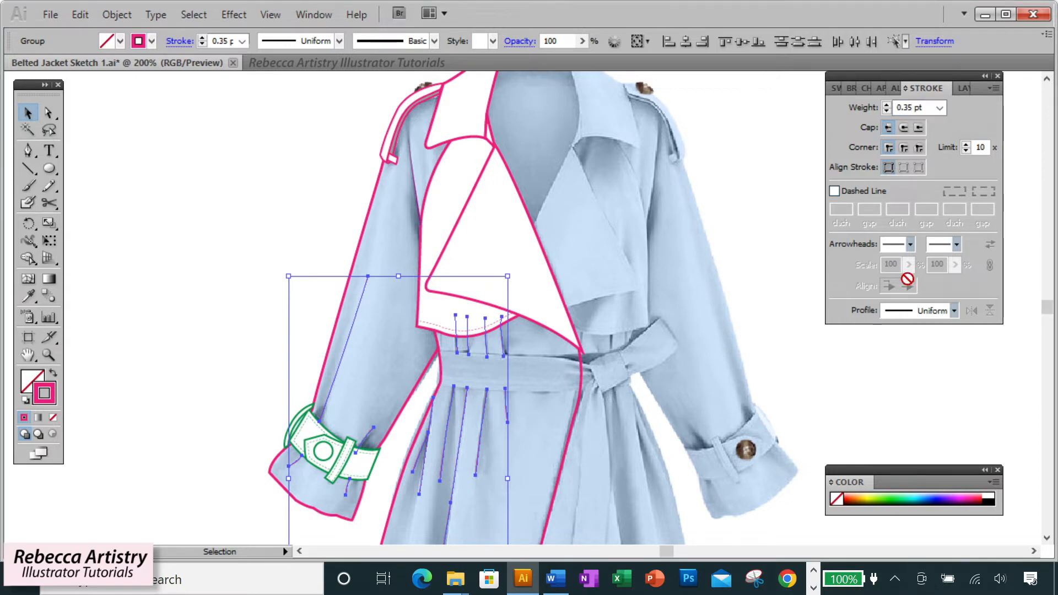
# Apply the tapered Width Profile 4 to the three fold line groups and deselect them.
pyautogui.click(953, 312)
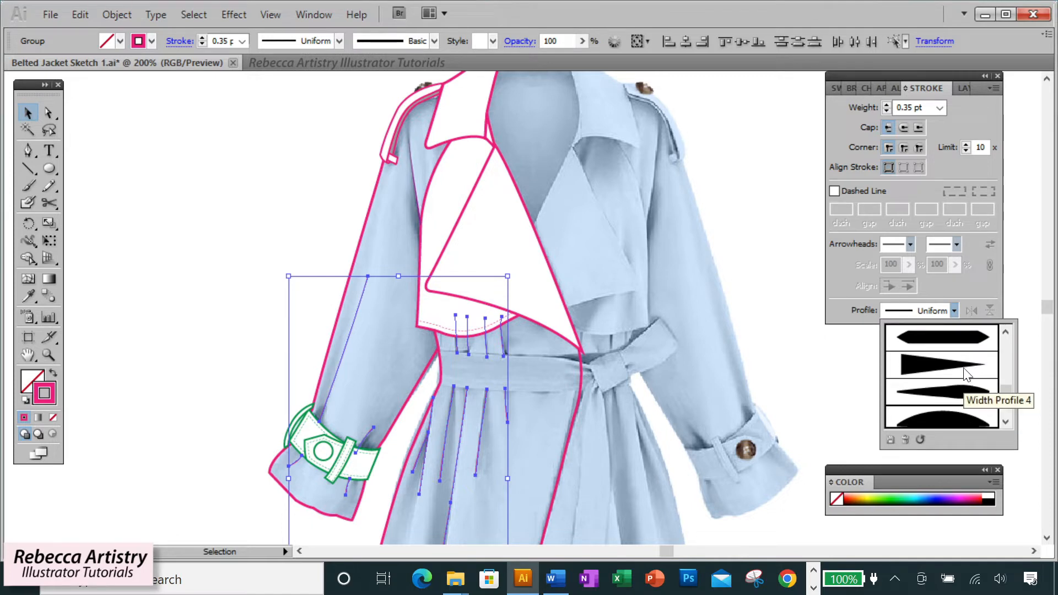
pyautogui.click(966, 371)
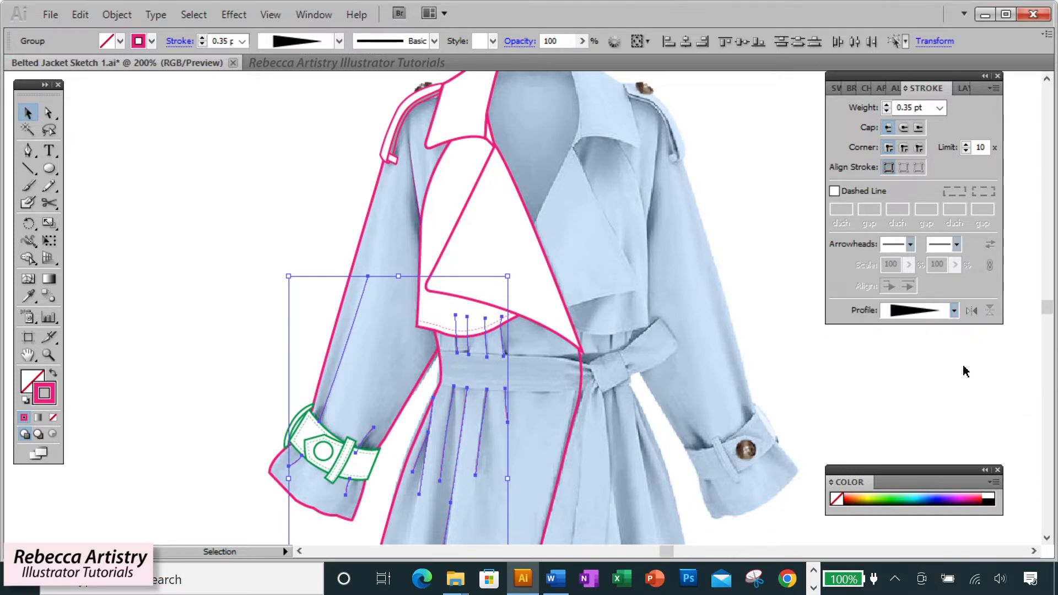
pyautogui.click(688, 352)
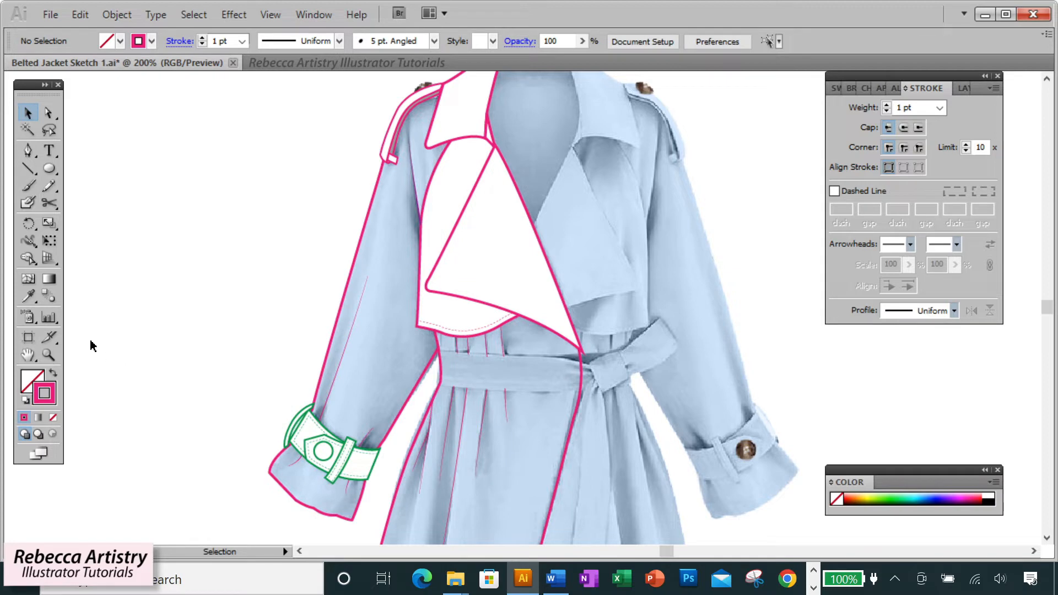
# Examine the tapered strokes of the fold and gather lines above and below the belt up close.
pyautogui.click(48, 354)
pyautogui.click(489, 354)
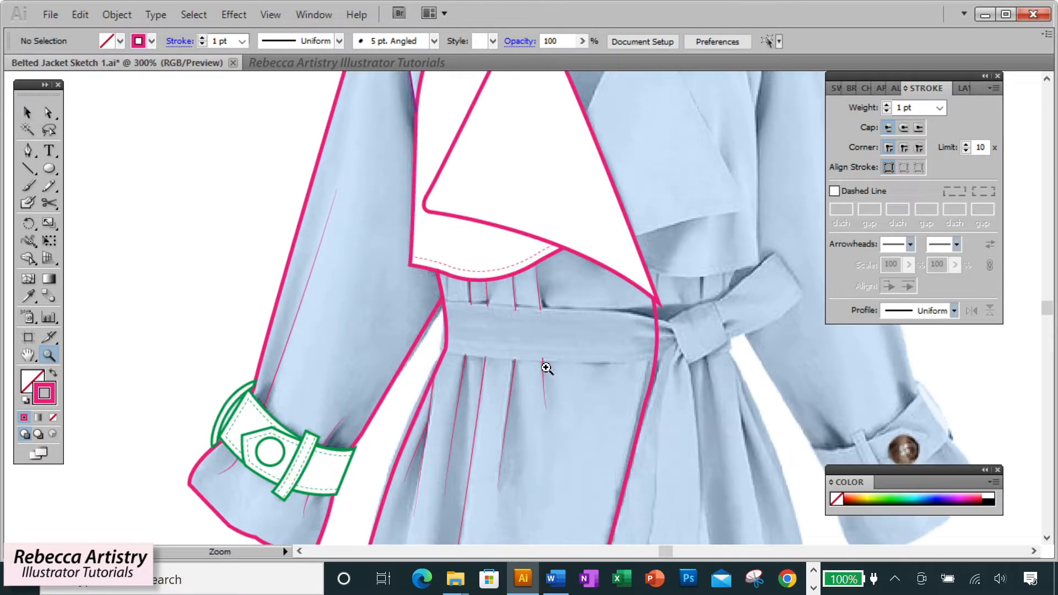
pyautogui.scroll(-8, 554, 380)
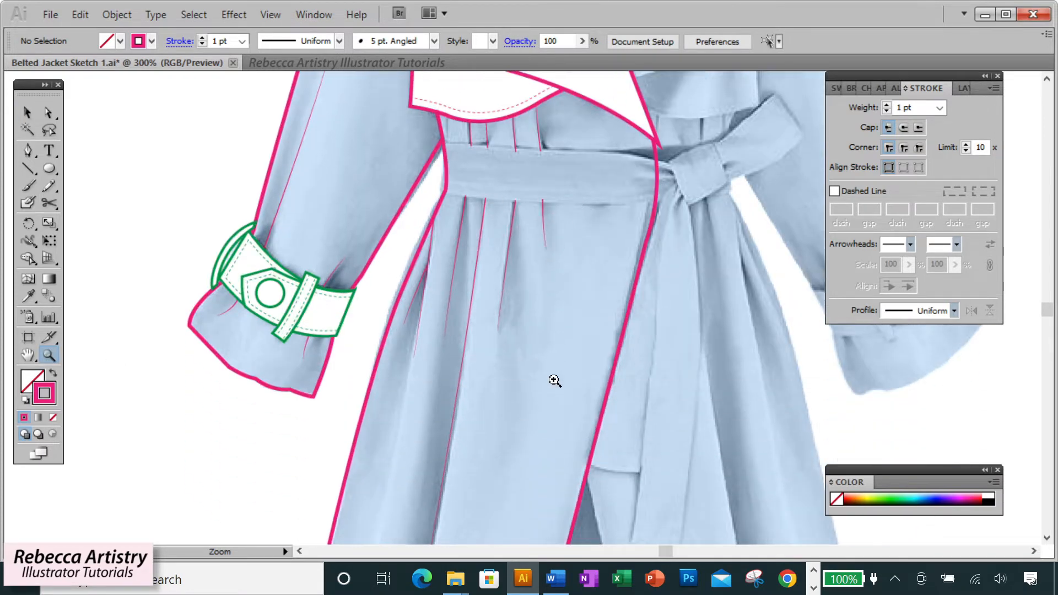
pyautogui.scroll(8, 554, 380)
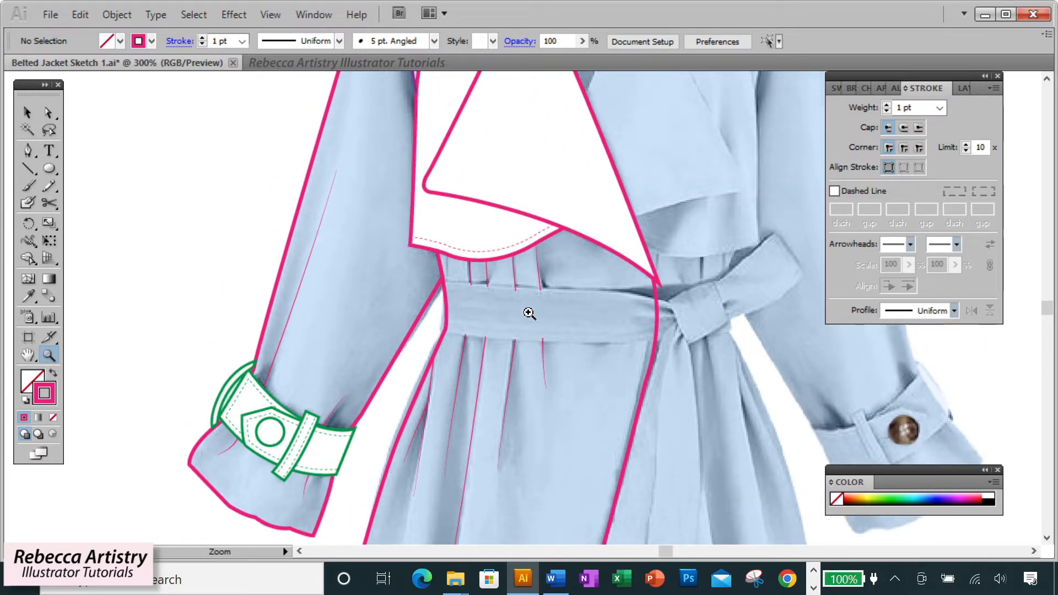
pyautogui.click(49, 112)
pyautogui.click(49, 355)
pyautogui.click(562, 296)
pyautogui.click(524, 306)
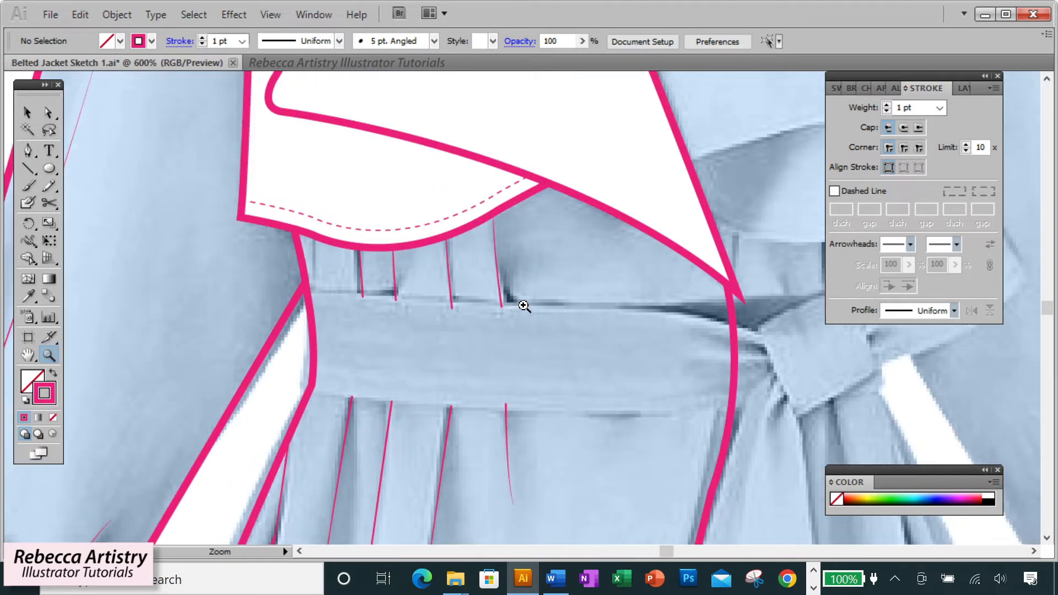
pyautogui.click(524, 306)
pyautogui.scroll(-3, 528, 288)
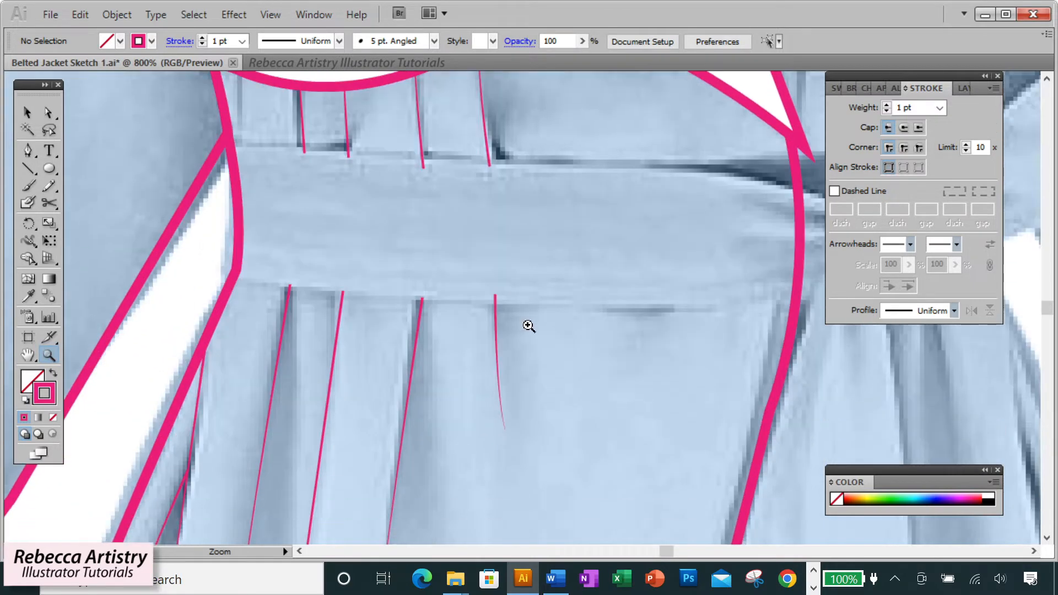
pyautogui.click(529, 326)
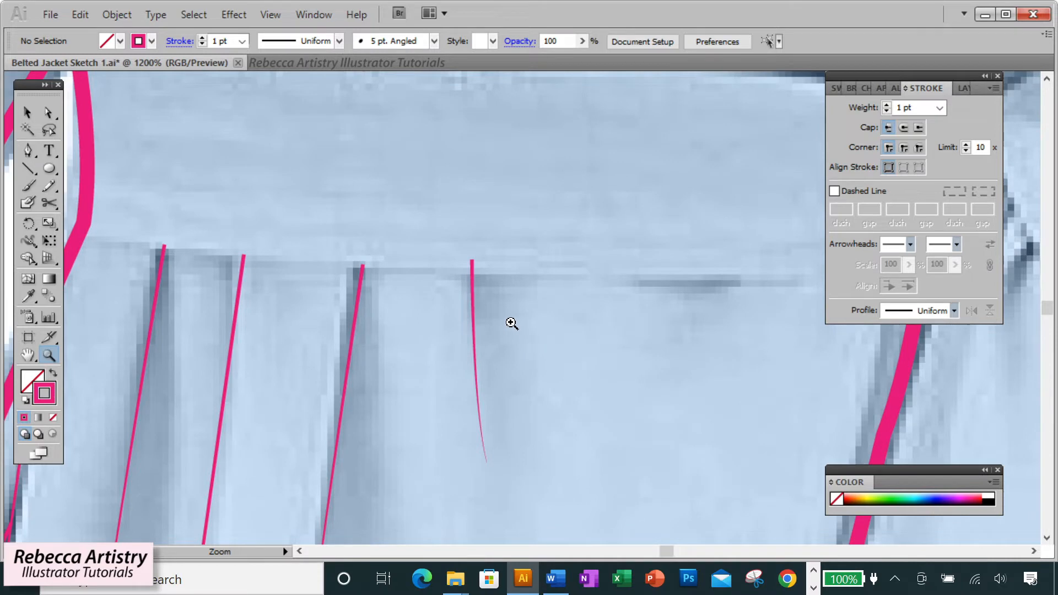
# Flip the width profile along the short skirt fold line nearest the jacket's front edge.
pyautogui.click(50, 113)
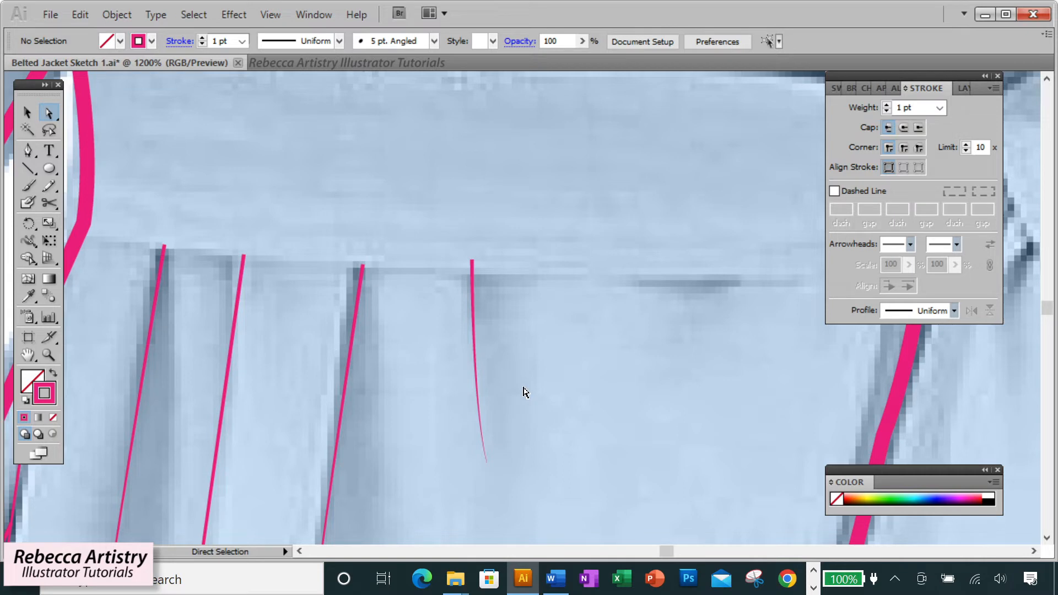
pyautogui.click(473, 317)
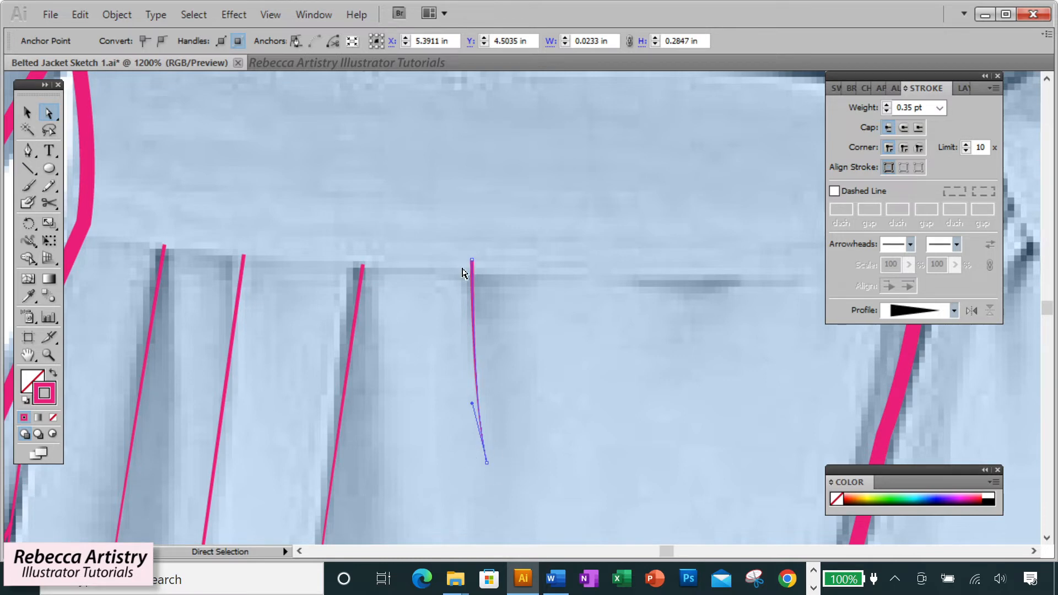
pyautogui.click(972, 312)
pyautogui.click(733, 390)
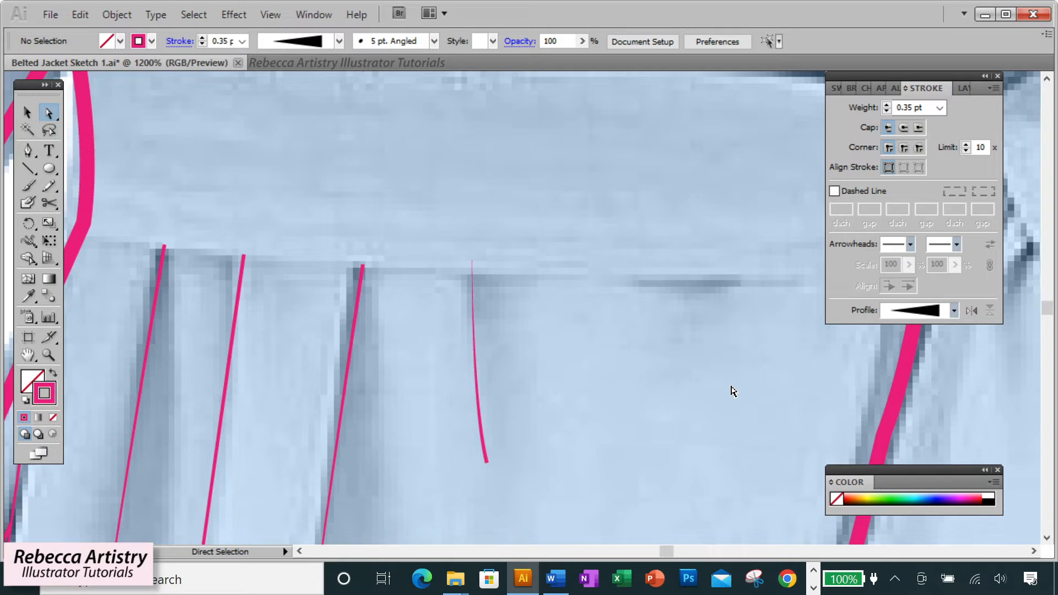
# Flip the same fold line's width profile back so its thick end starts at the belt.
pyautogui.click(483, 420)
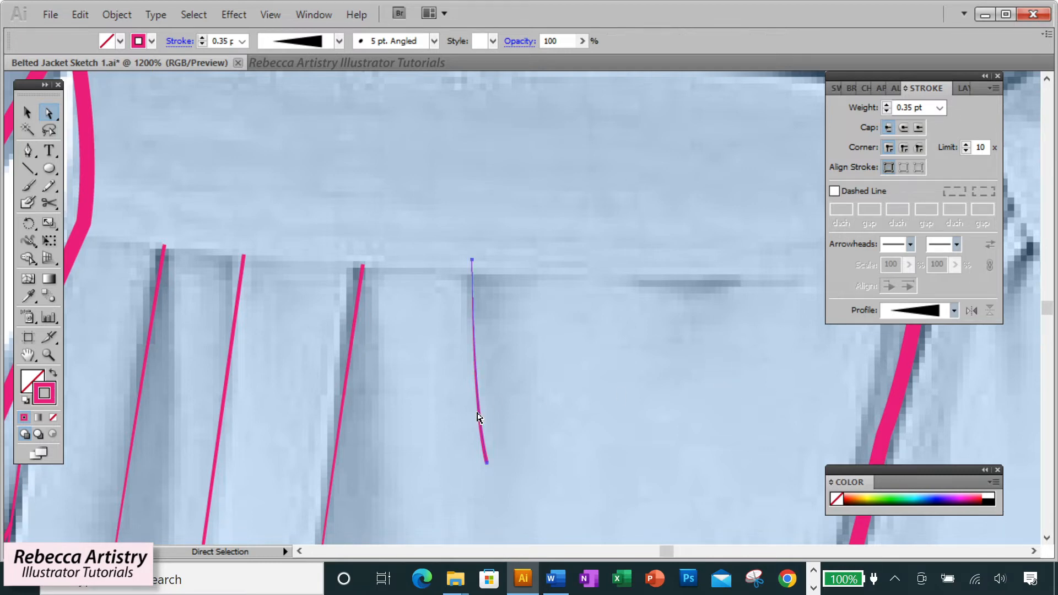
pyautogui.click(971, 310)
pyautogui.click(645, 385)
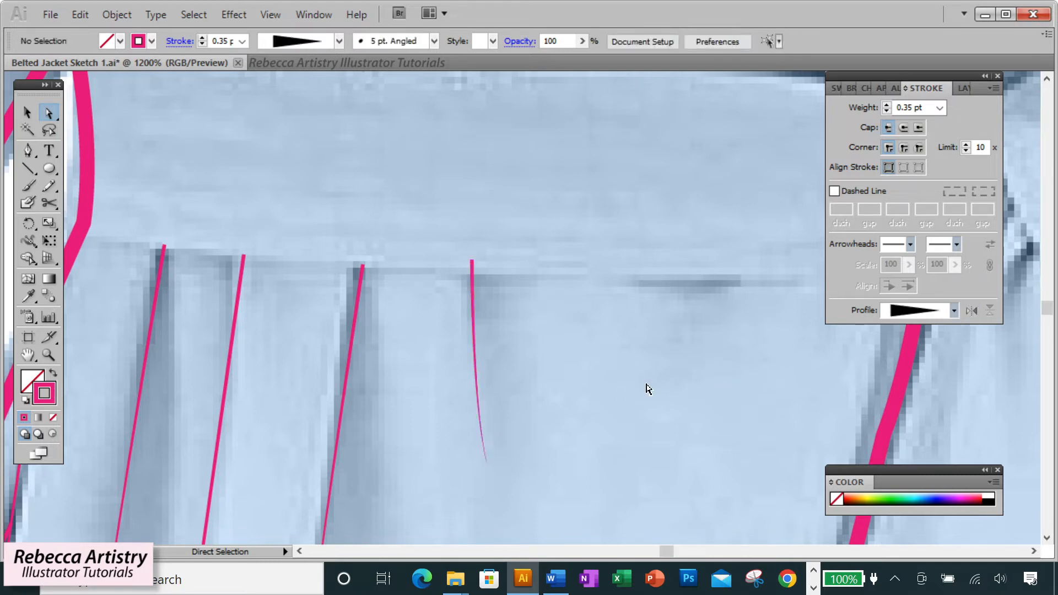
# Select all the artwork of the jacket sketch and lock it.
pyautogui.hotkey('ctrl', '-')
pyautogui.hotkey('ctrl', '-')
pyautogui.hotkey('ctrl', '-')
pyautogui.hotkey('ctrl', '-')
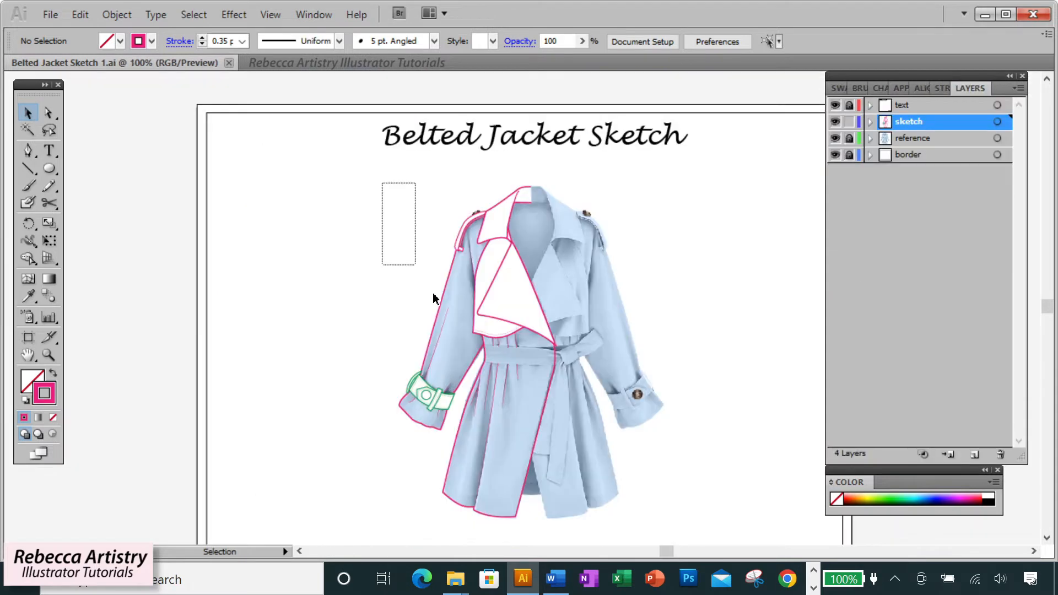
pyautogui.hotkey('ctrl', 'a')
pyautogui.click(115, 17)
pyautogui.moveTo(143, 111)
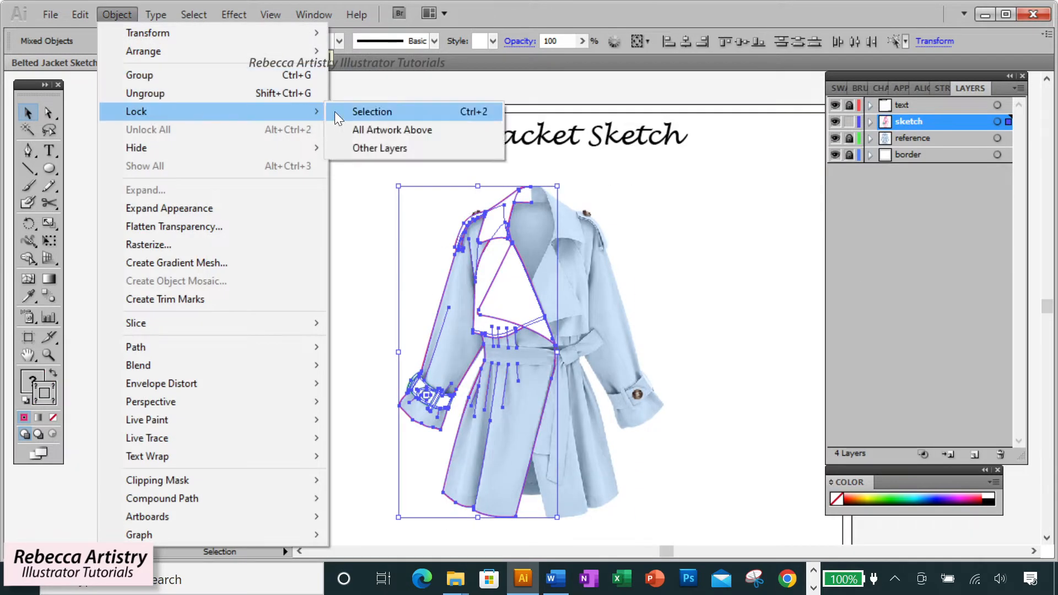
pyautogui.click(335, 111)
# Unlock only the bottommost path inside the sketch layer.
pyautogui.click(870, 122)
pyautogui.scroll(-5, 935, 348)
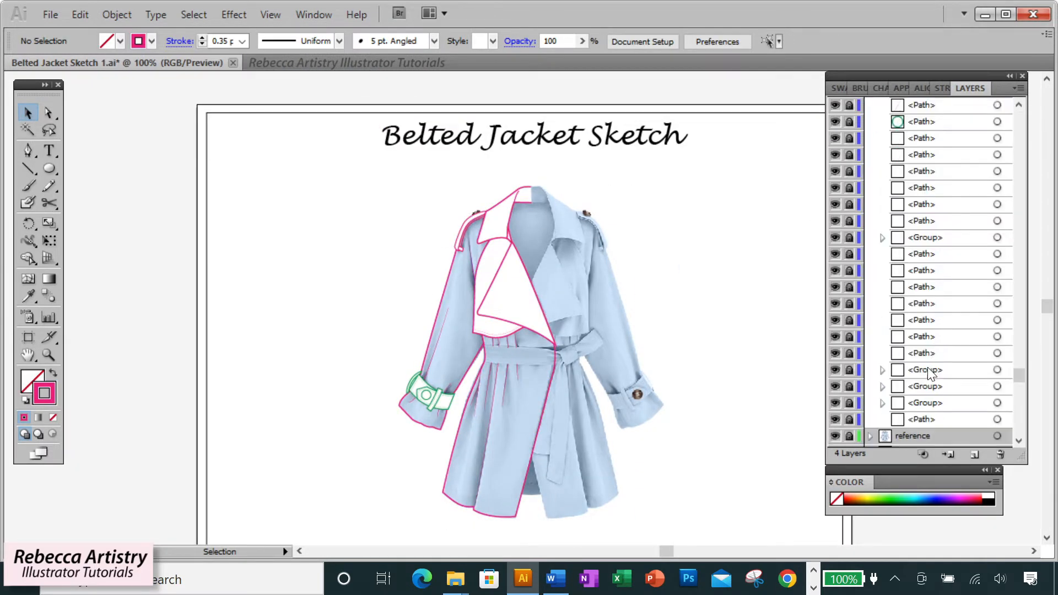
pyautogui.click(849, 405)
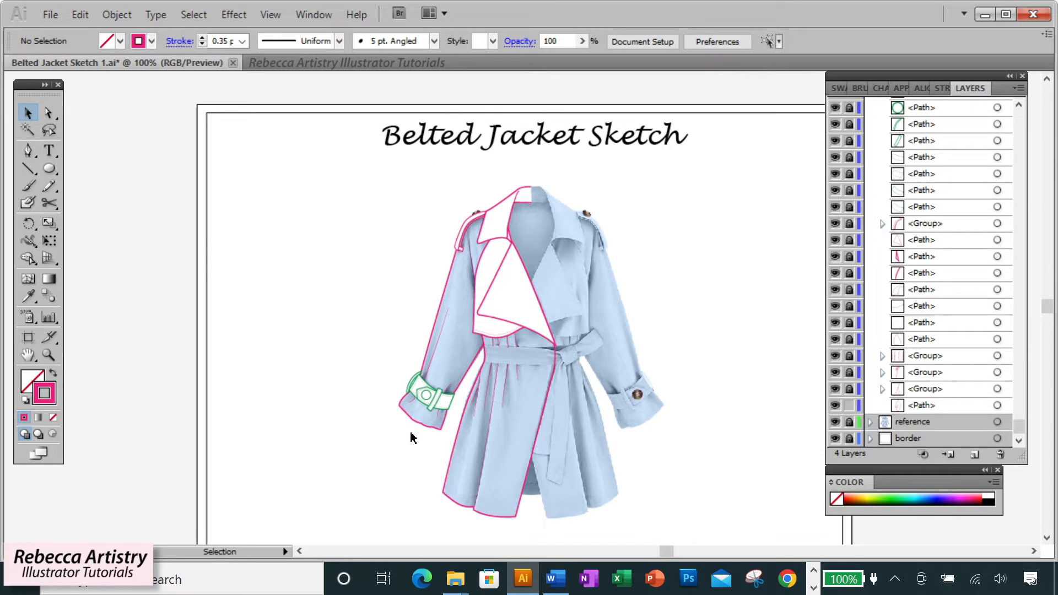
# Isolate the jacket's unlocked base outline path for editing on its own.
pyautogui.press('z')
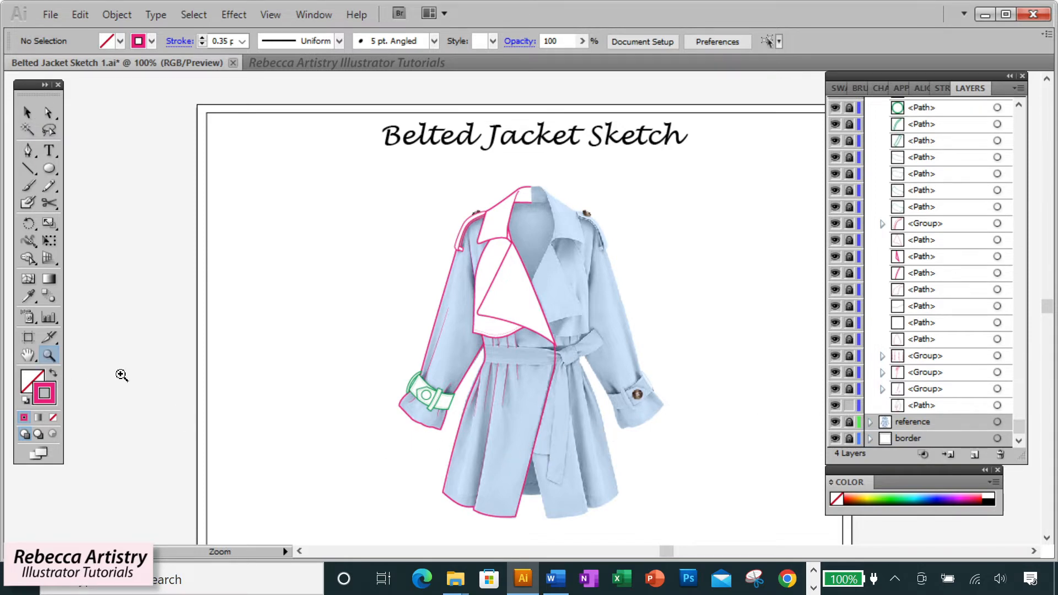
pyautogui.click(459, 340)
pyautogui.click(603, 346)
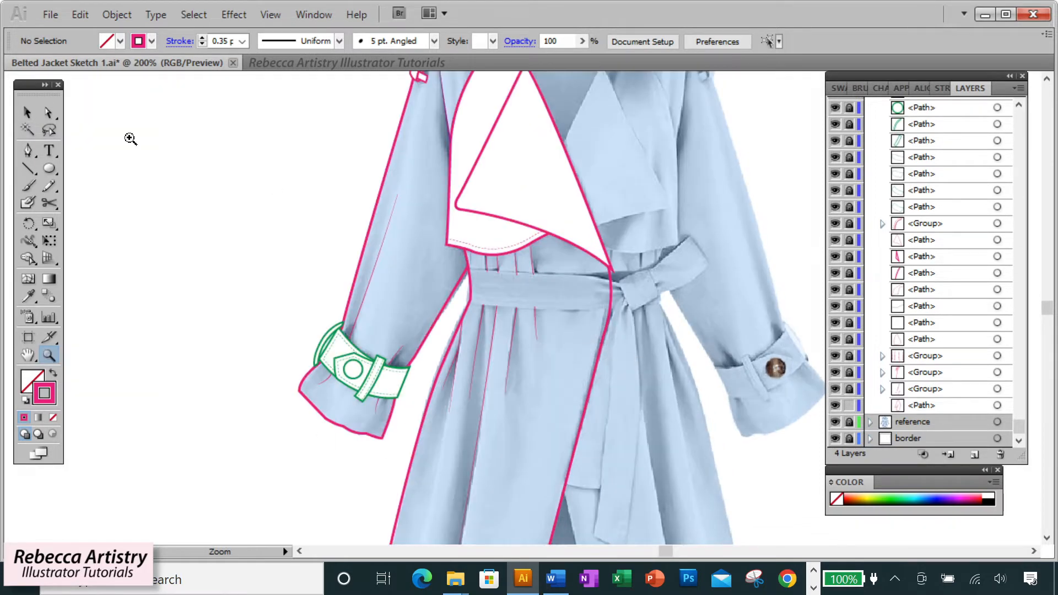
pyautogui.click(28, 113)
pyautogui.doubleClick(604, 324)
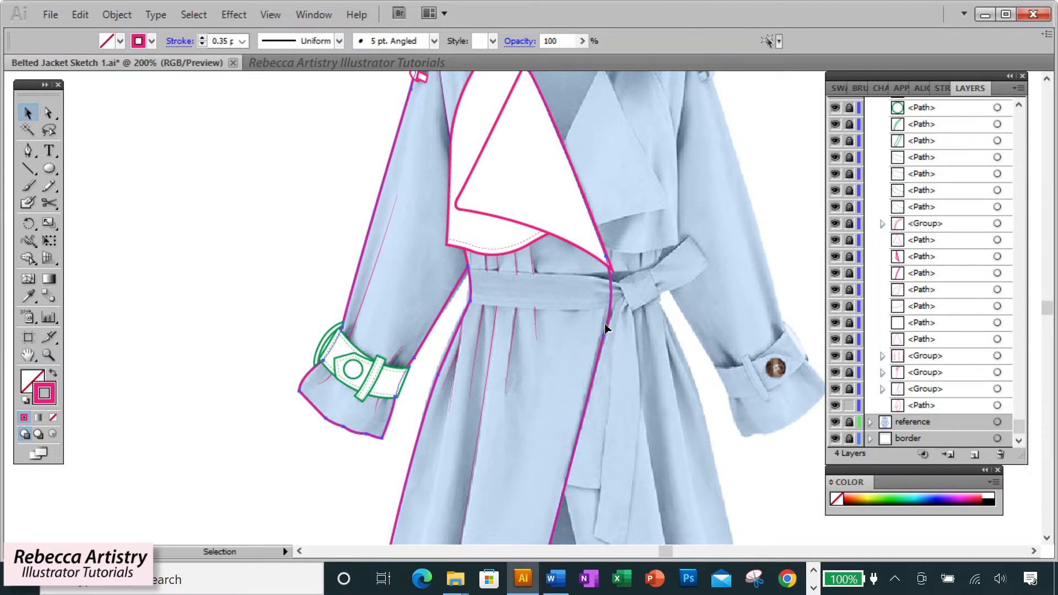
pyautogui.scroll(3, 554, 302)
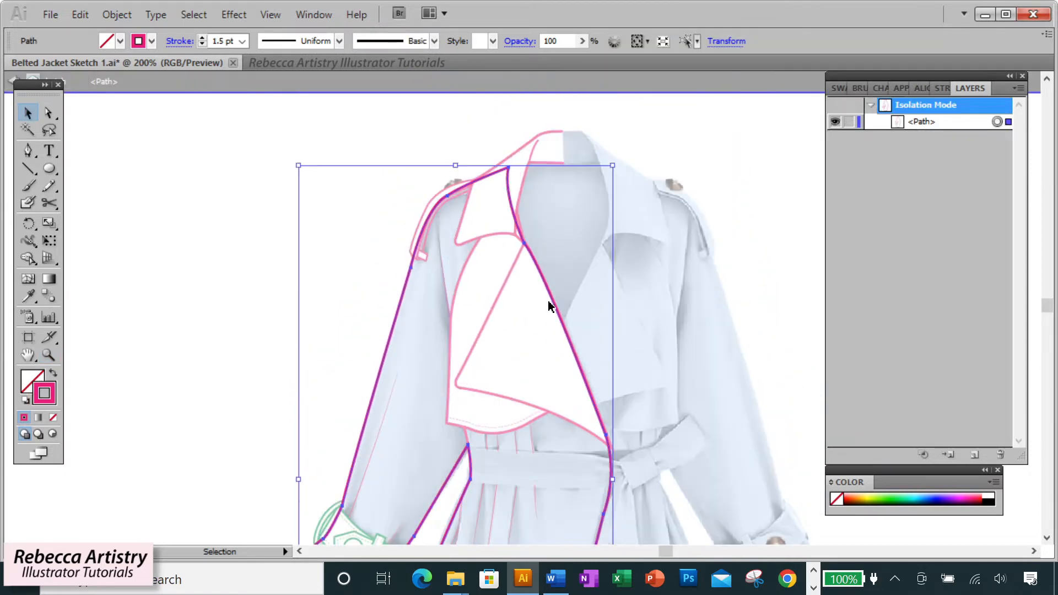
# Deselect the base path and set a dark orange stroke for the shadow shape beside the sleeve's armhole.
pyautogui.click(49, 354)
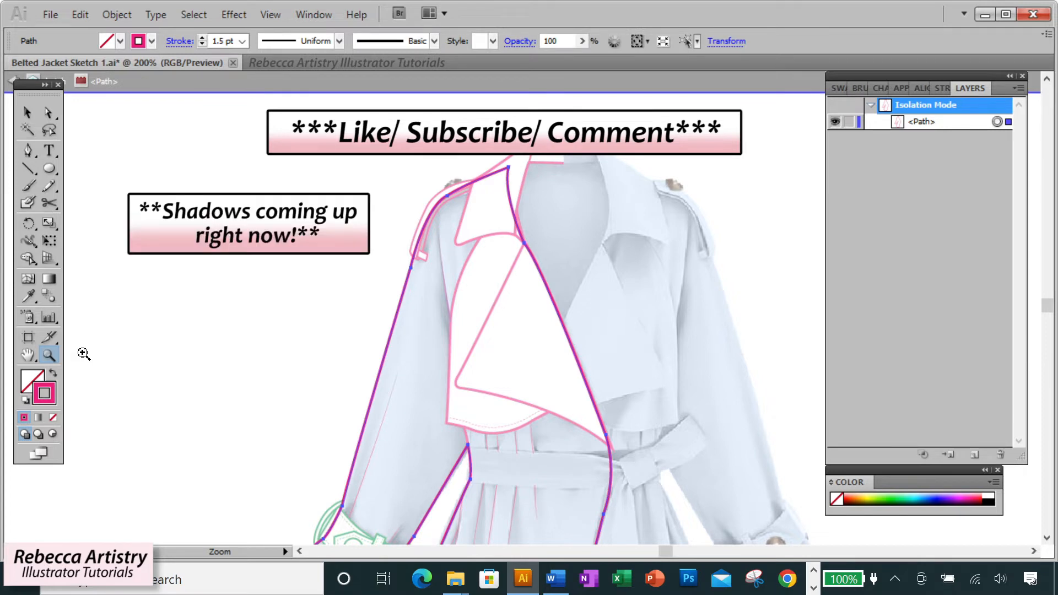
pyautogui.scroll(-3, 595, 488)
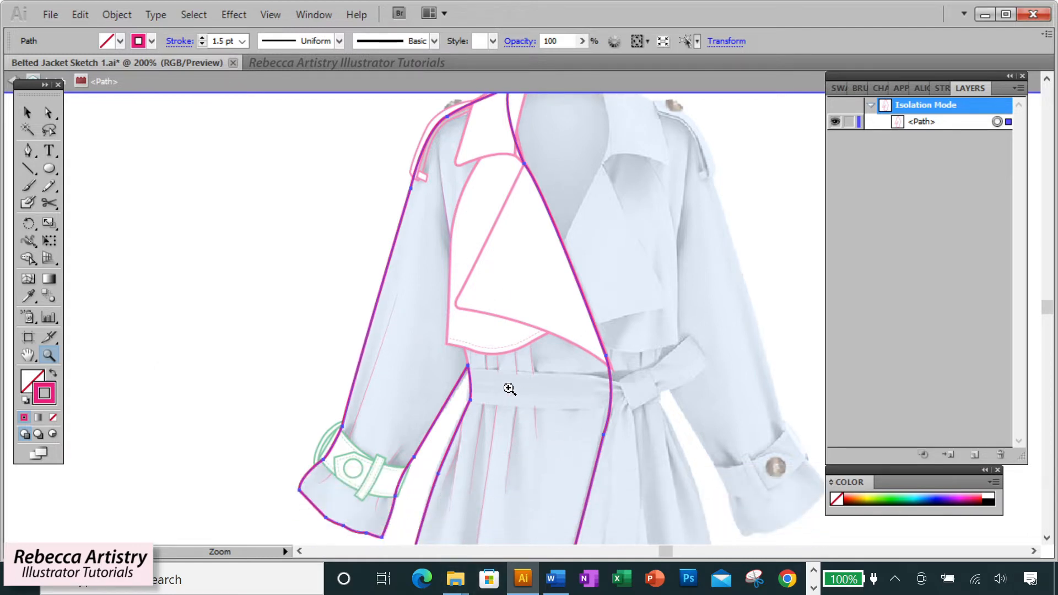
pyautogui.scroll(2, 529, 437)
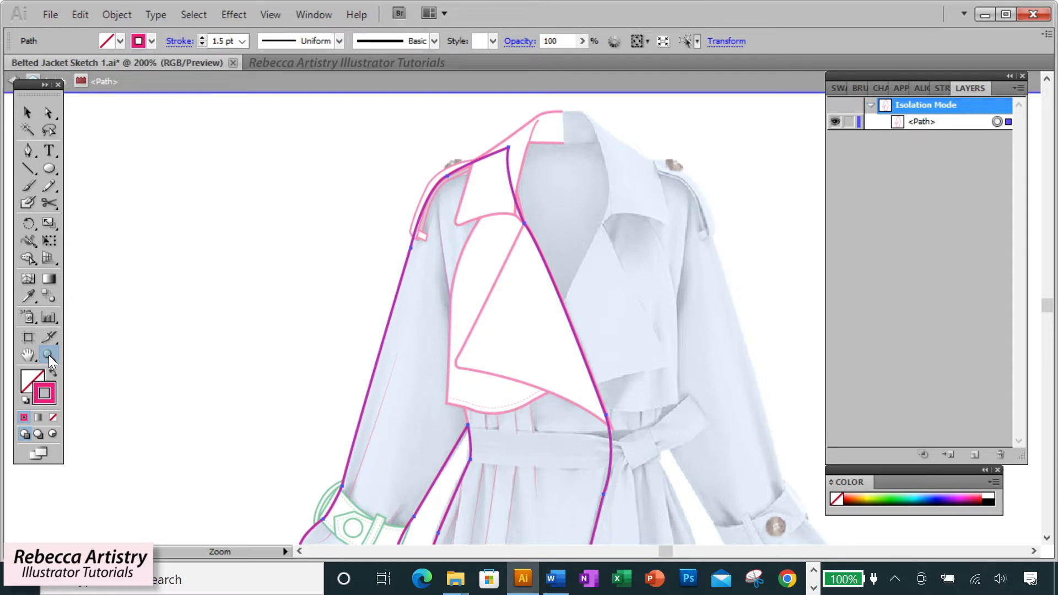
pyautogui.click(439, 255)
pyautogui.click(558, 312)
pyautogui.press('p')
pyautogui.click(838, 89)
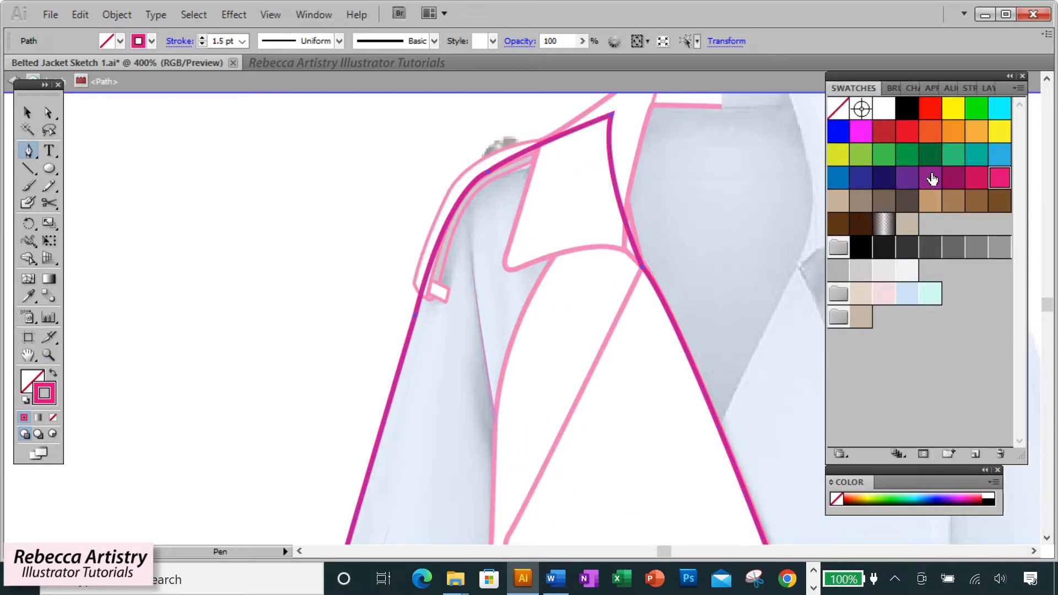
pyautogui.press('a')
pyautogui.hotkey('ctrl', 'shift', 'a')
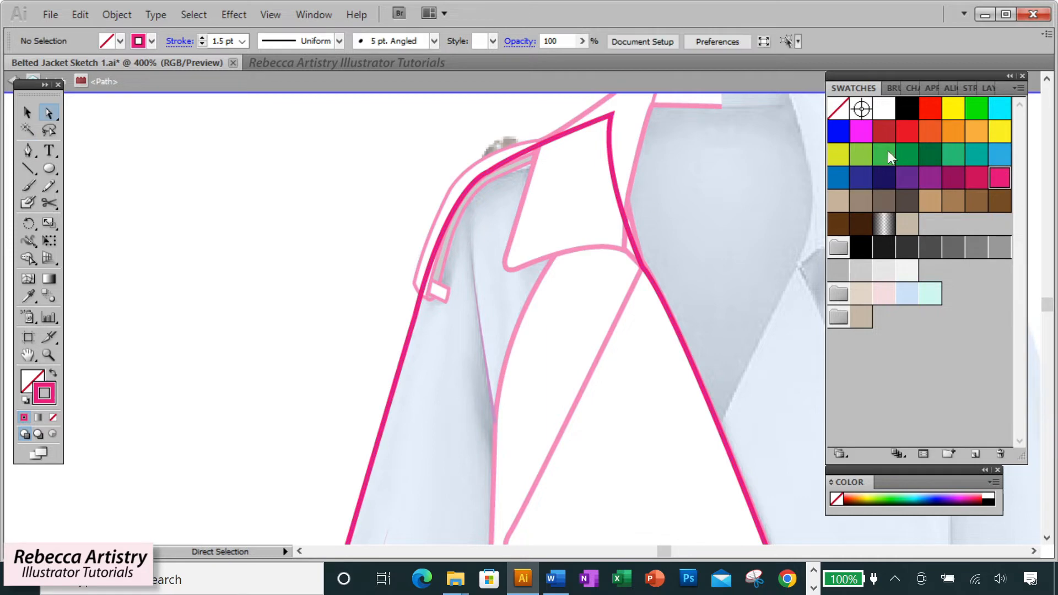
pyautogui.click(945, 135)
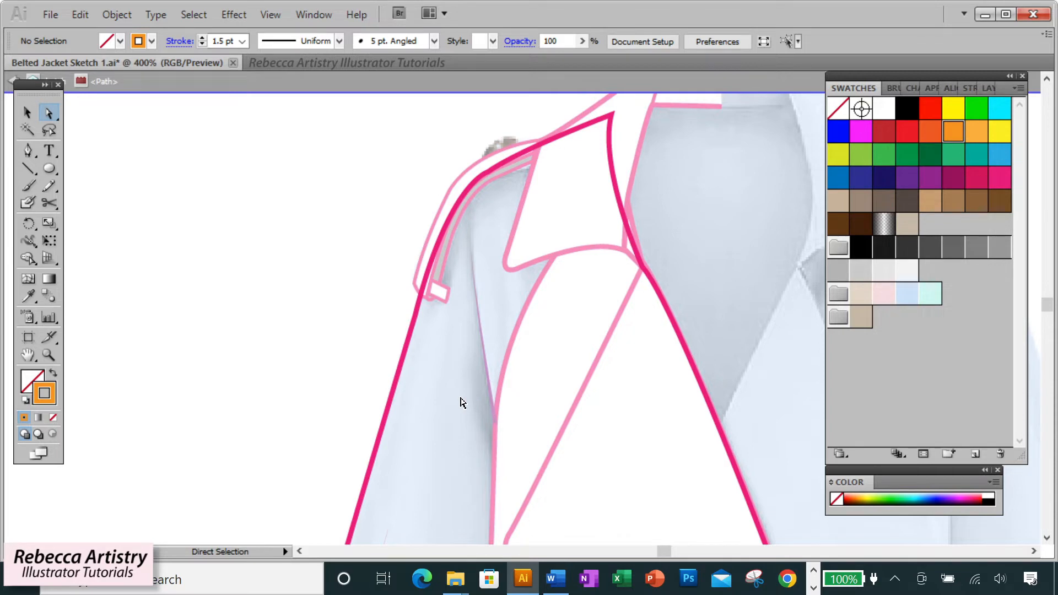
pyautogui.click(930, 132)
# Draw a closed, narrow curved shadow shape with the Pen tool along the armhole fold, from its upper end down to the lapel edge.
pyautogui.click(26, 152)
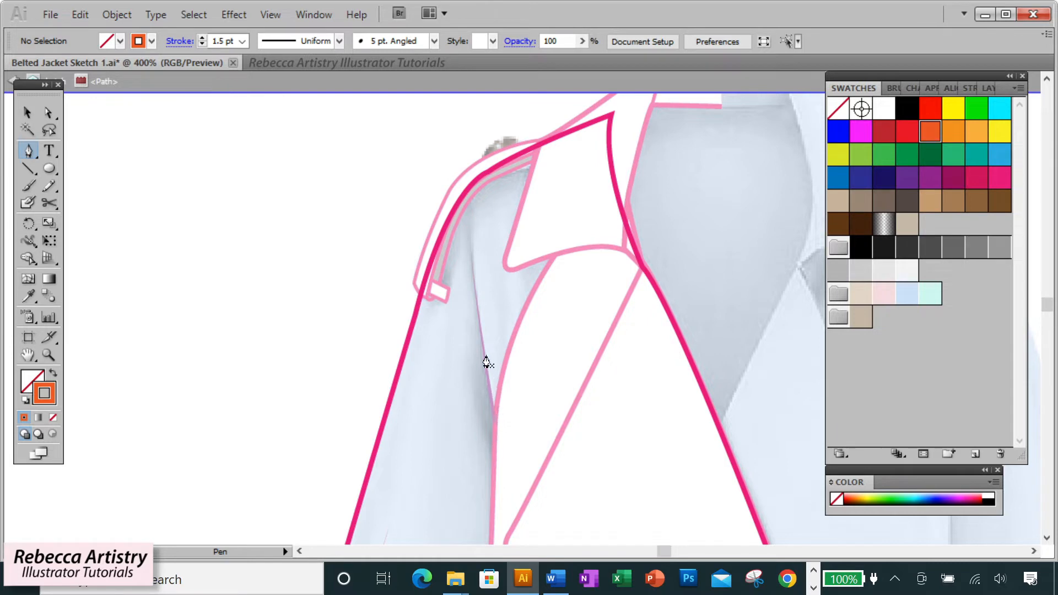
pyautogui.click(496, 421)
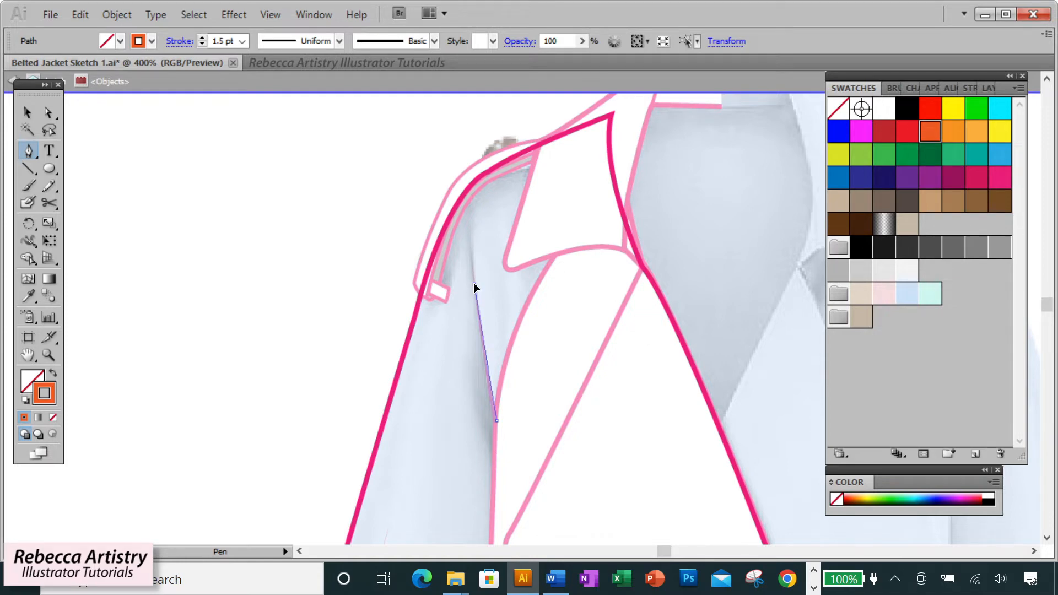
pyautogui.moveTo(475, 284); pyautogui.dragTo(476, 281)
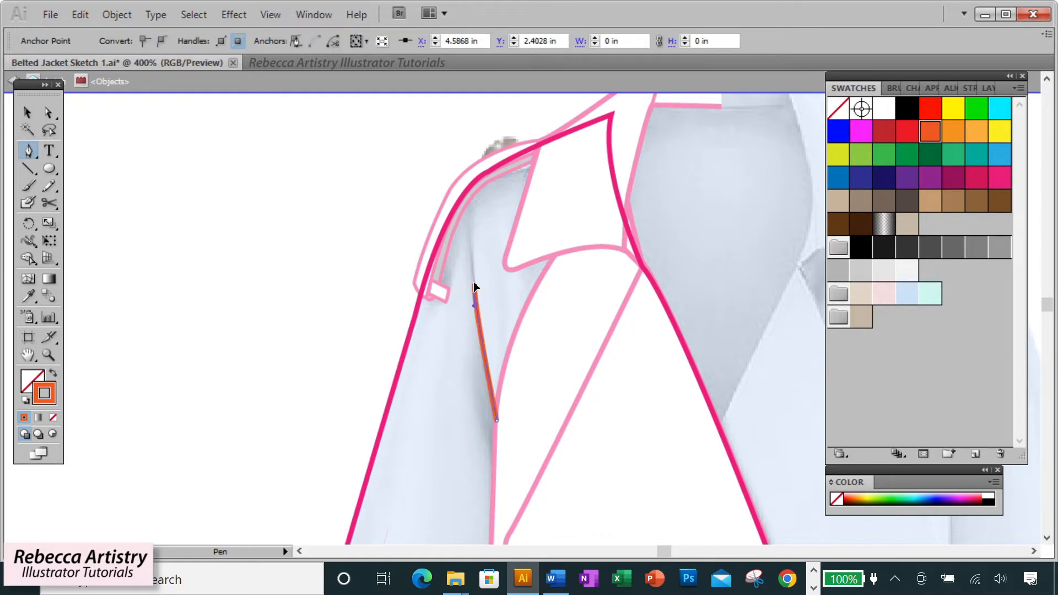
pyautogui.moveTo(472, 409)
pyautogui.mouseDown()
pyautogui.moveTo(491, 475)
pyautogui.moveTo(505, 483)
pyautogui.mouseUp()
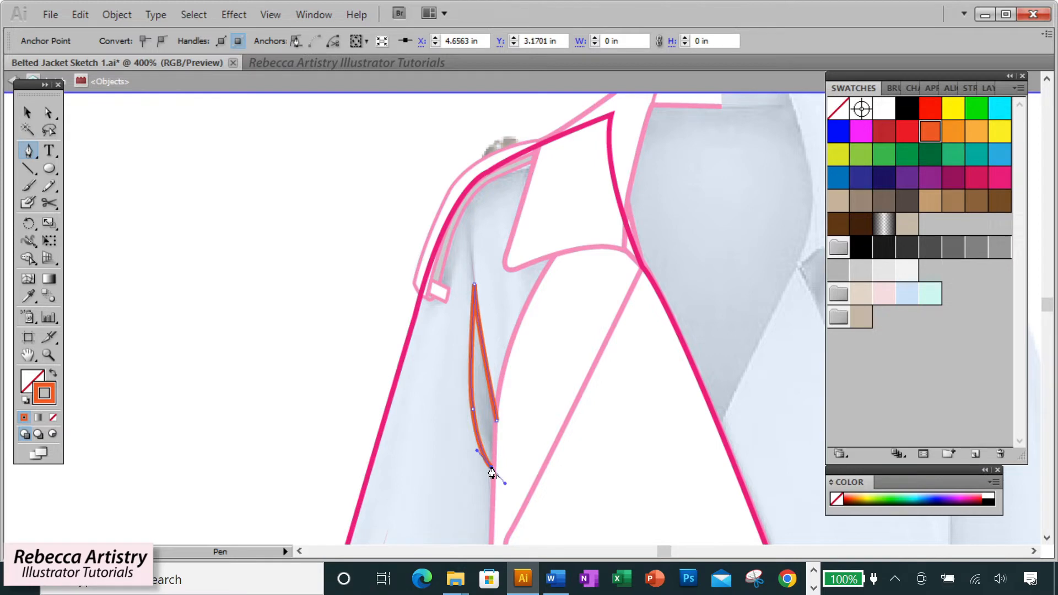
pyautogui.click(497, 422)
# Nudge the shadow shape's lowest anchor point onto the lapel edge and leave isolation mode.
pyautogui.click(48, 113)
pyautogui.click(541, 465)
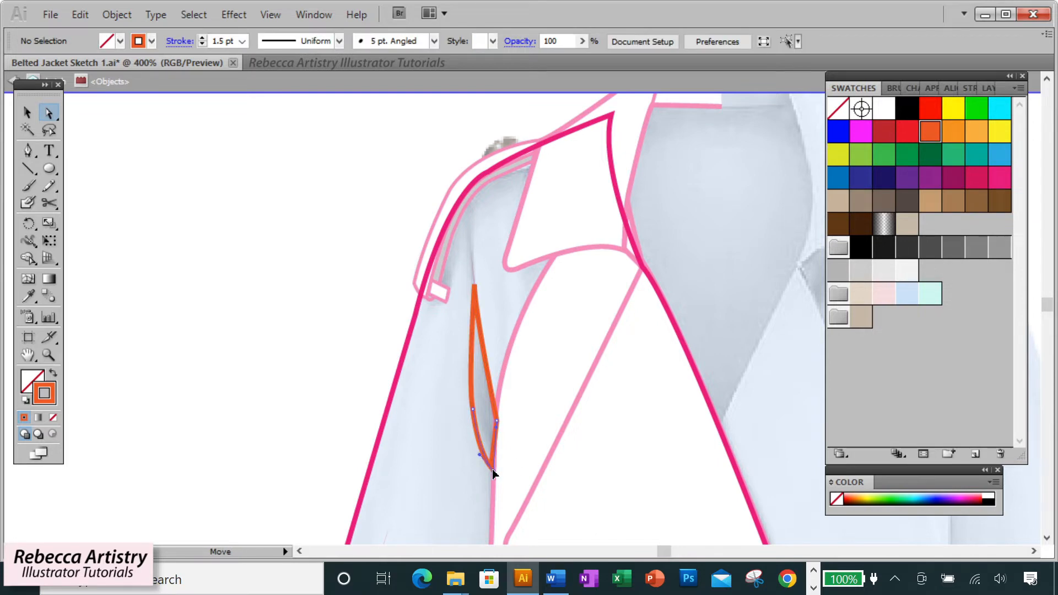
pyautogui.click(493, 472)
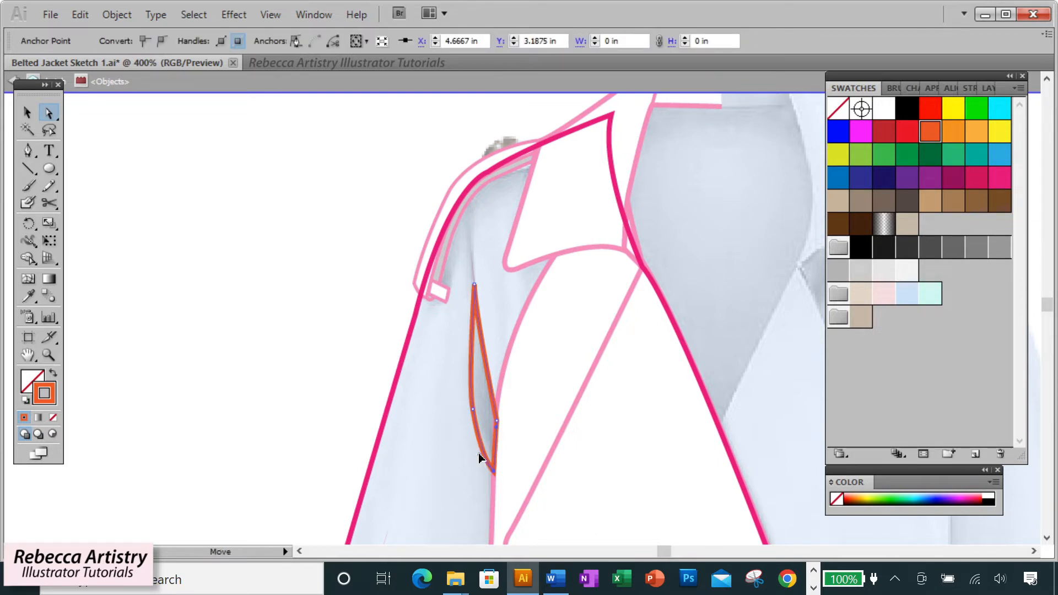
pyautogui.doubleClick(520, 440)
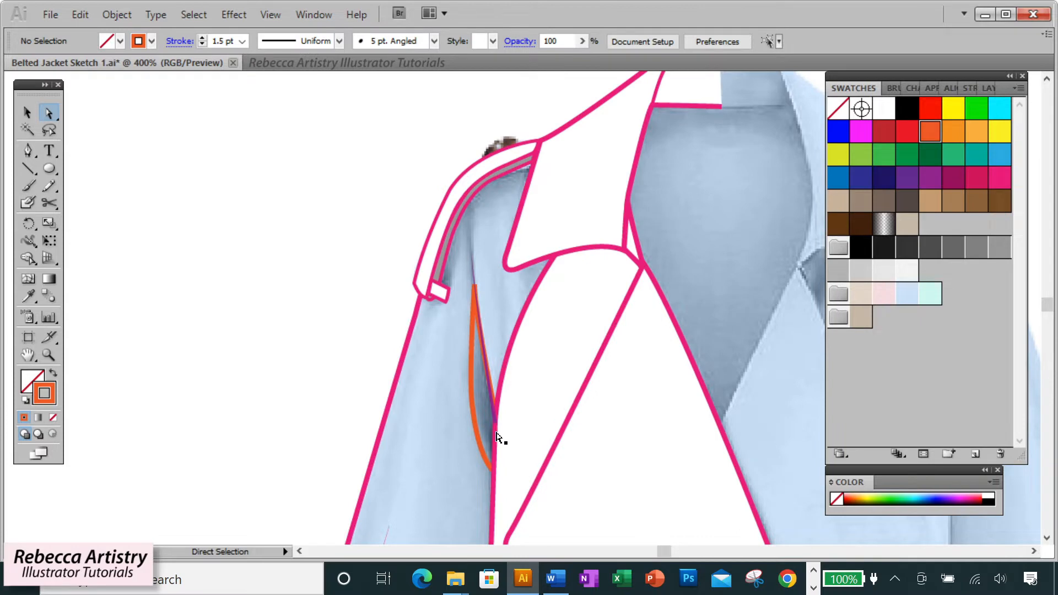
# Swap the shadow shape's fill and stroke so it has an orange fill and no stroke.
pyautogui.click(478, 433)
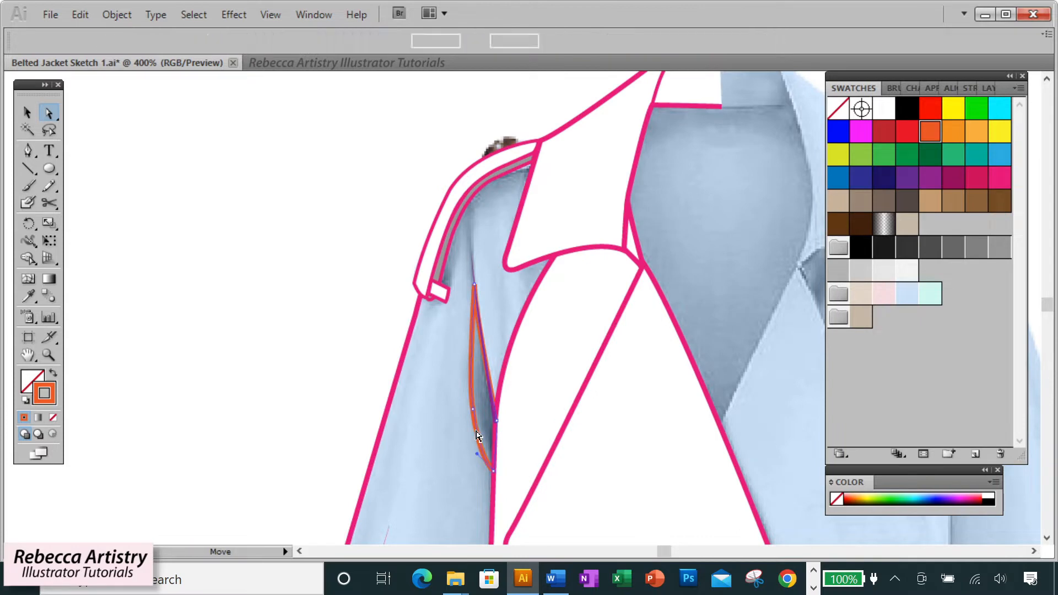
pyautogui.click(52, 374)
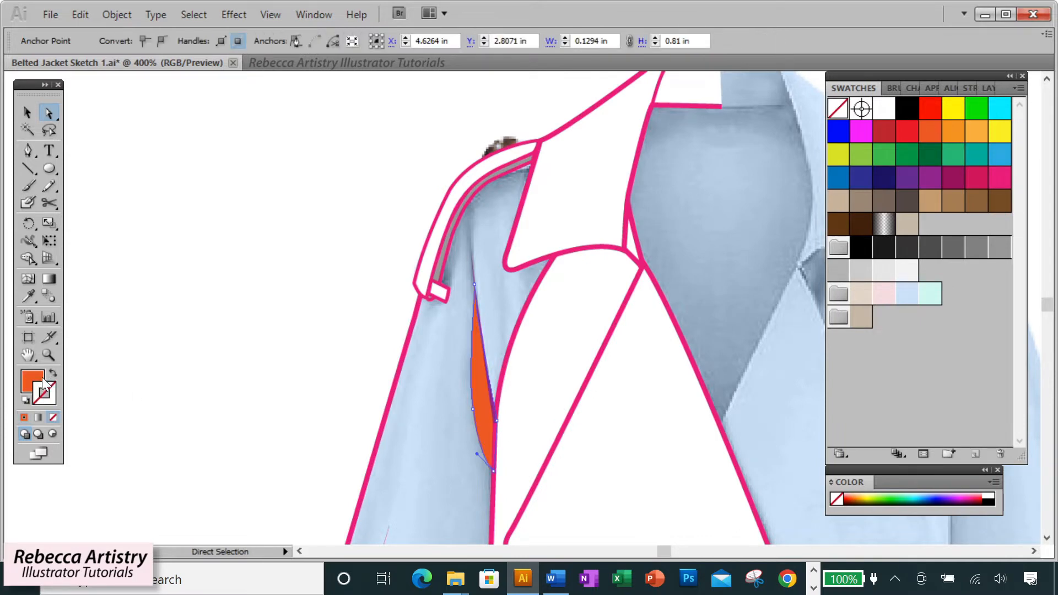
pyautogui.click(437, 406)
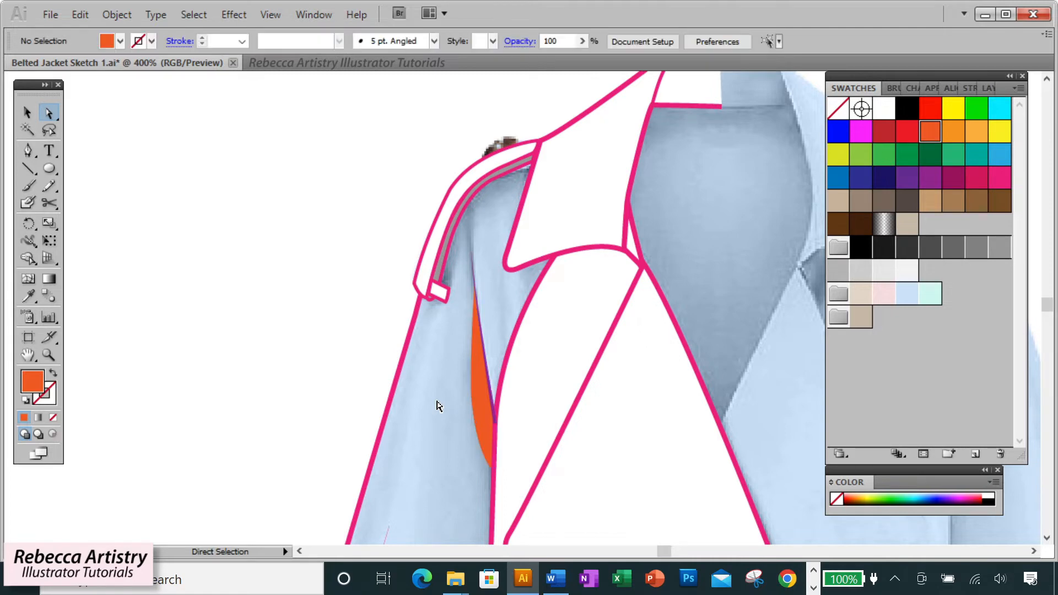
# Recolor the armhole shadow shape's fill with the near-black gray swatch from the gray color group.
pyautogui.click(479, 412)
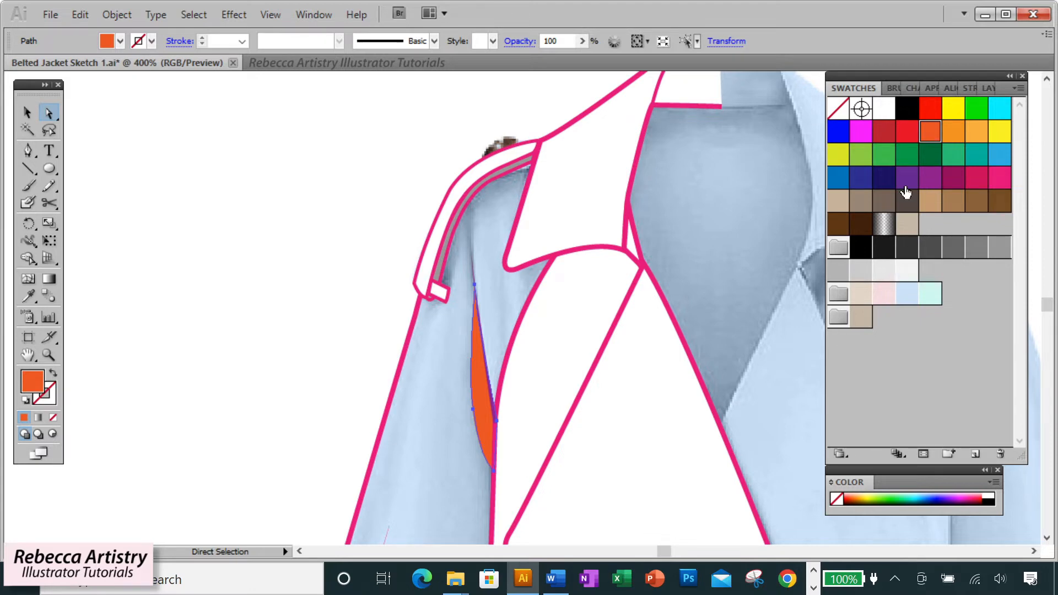
pyautogui.click(910, 116)
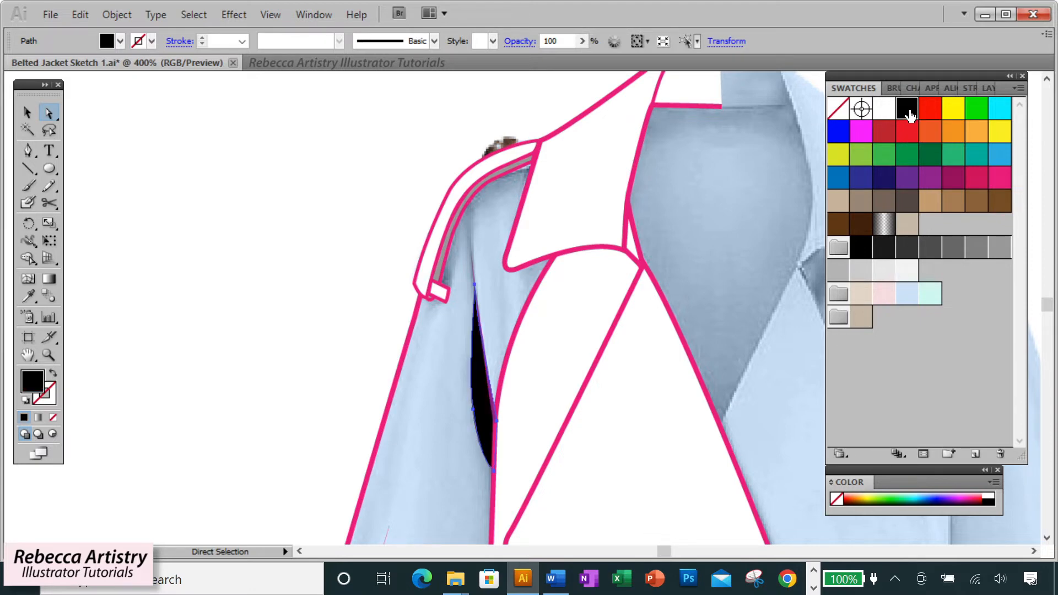
pyautogui.click(884, 270)
pyautogui.click(910, 251)
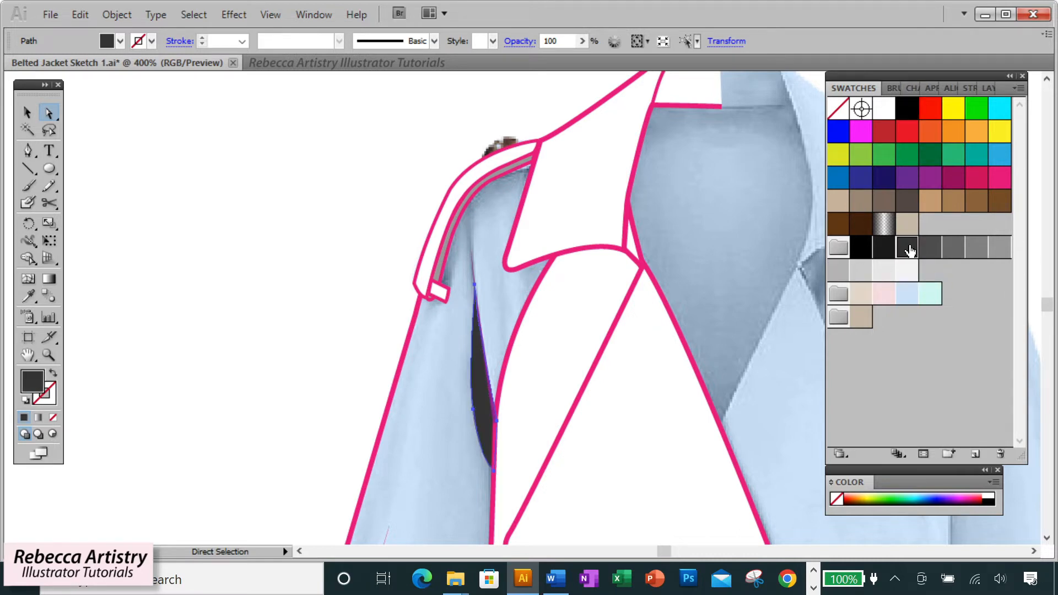
pyautogui.click(885, 247)
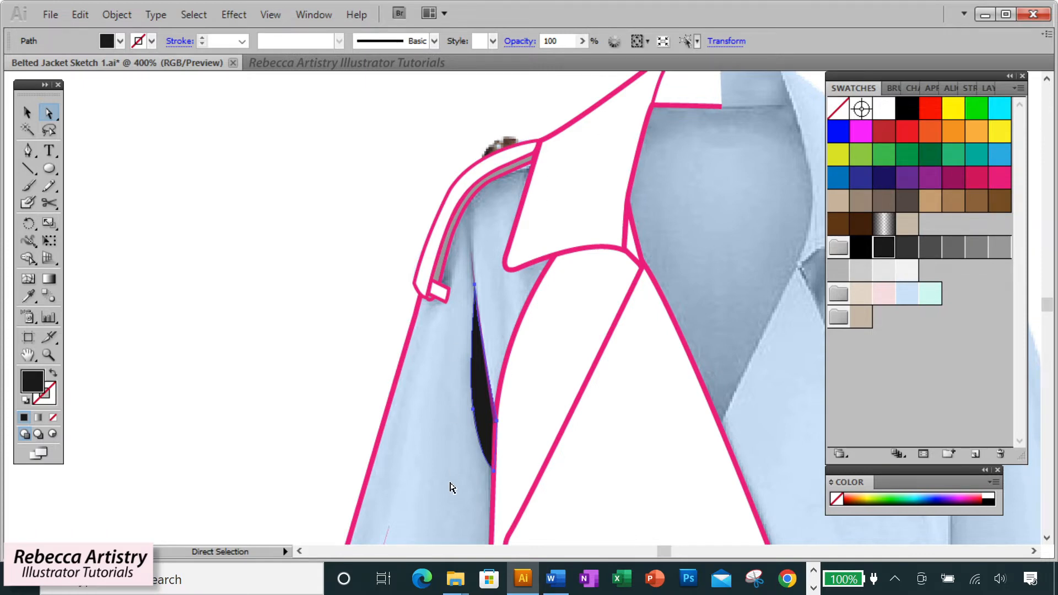
# Set the opacity of the armhole shadow's fill to 15%.
pyautogui.click(931, 88)
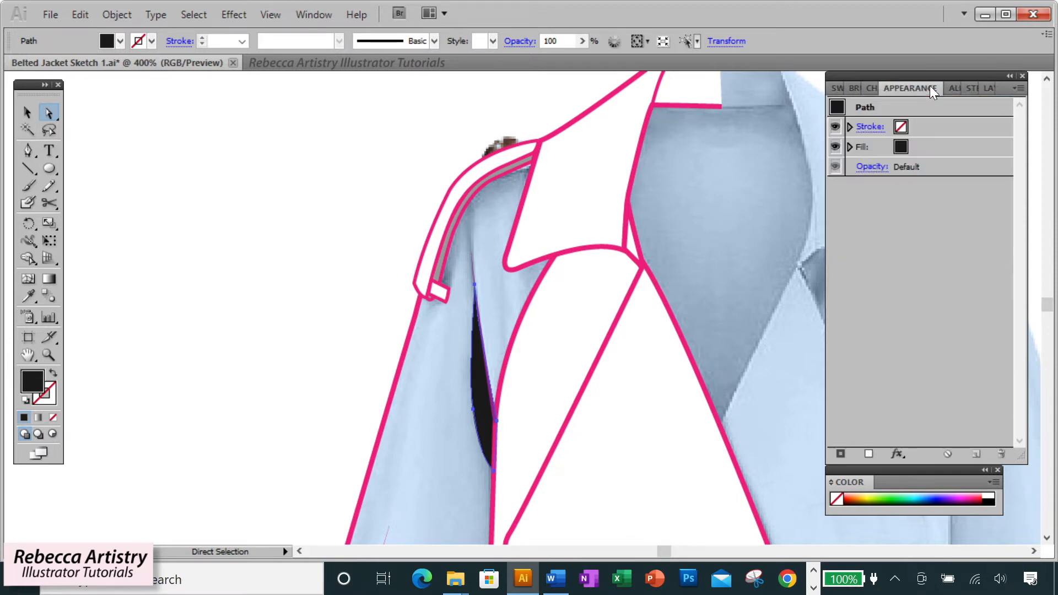
pyautogui.click(850, 147)
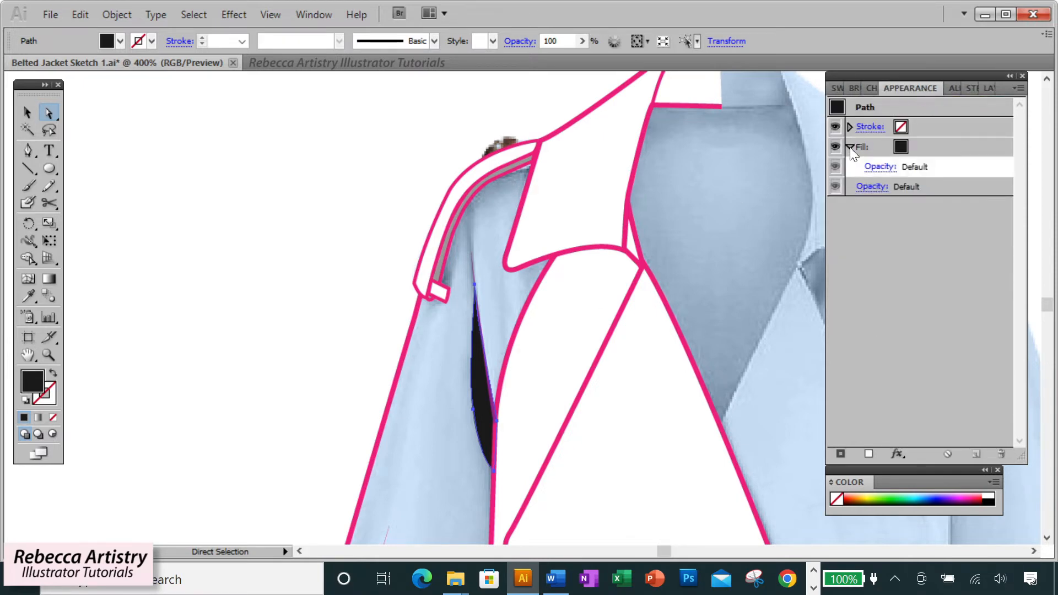
pyautogui.click(885, 168)
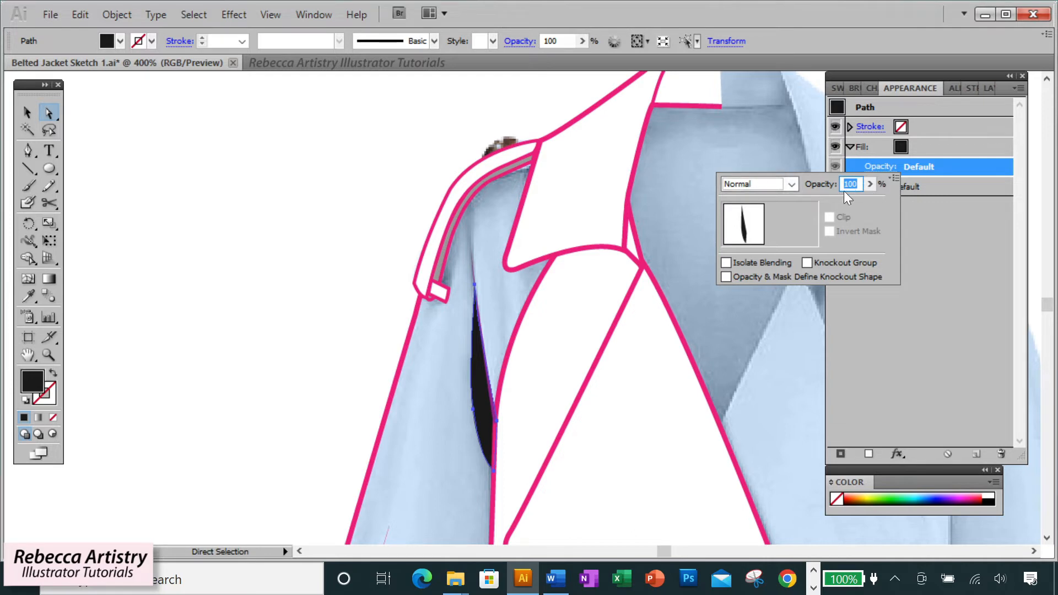
pyautogui.click(791, 183)
pyautogui.click(870, 183)
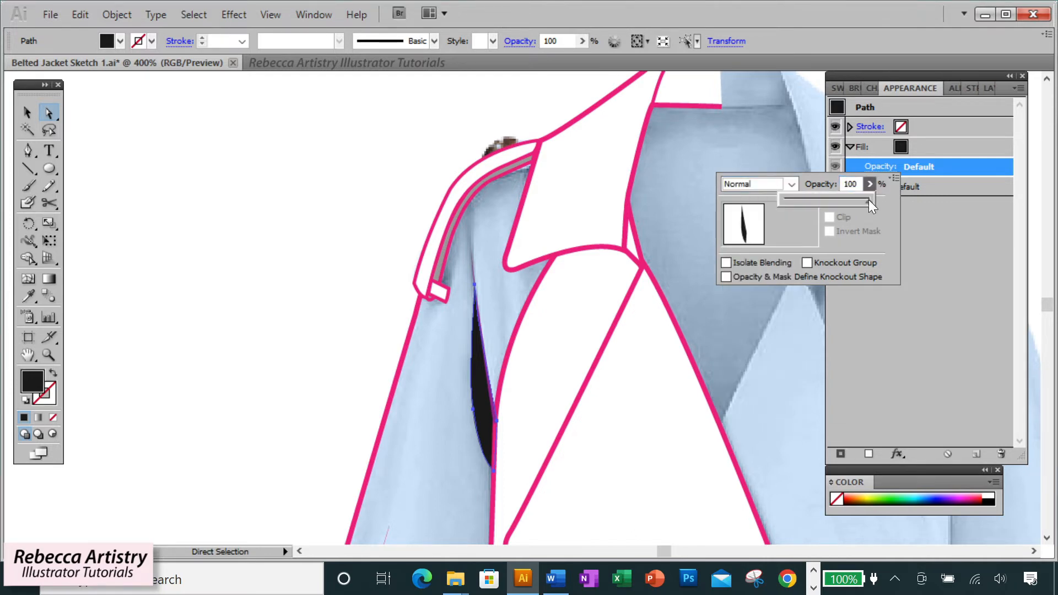
pyautogui.click(843, 184)
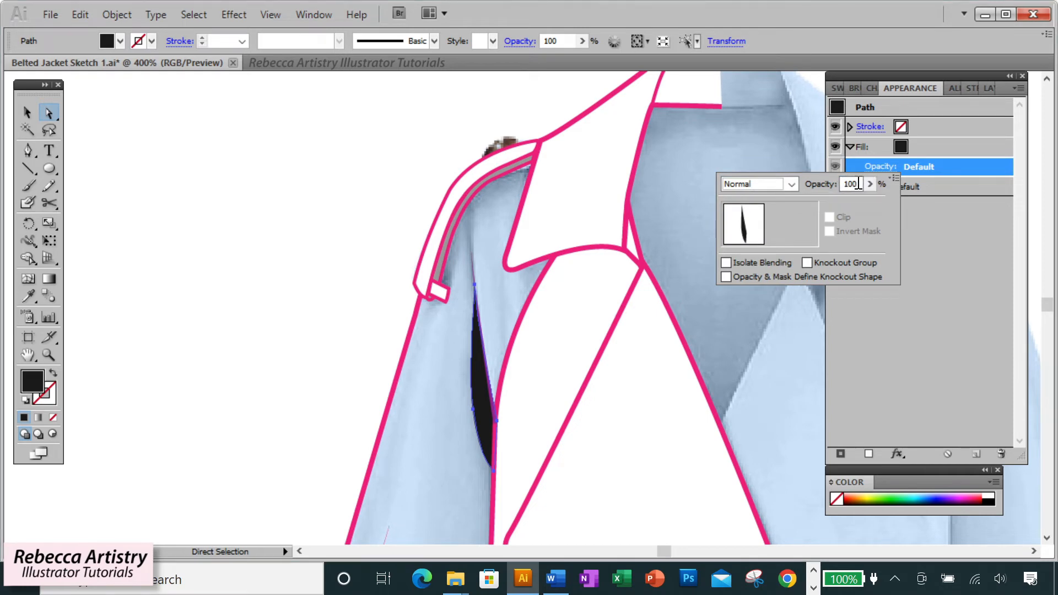
pyautogui.write('15')
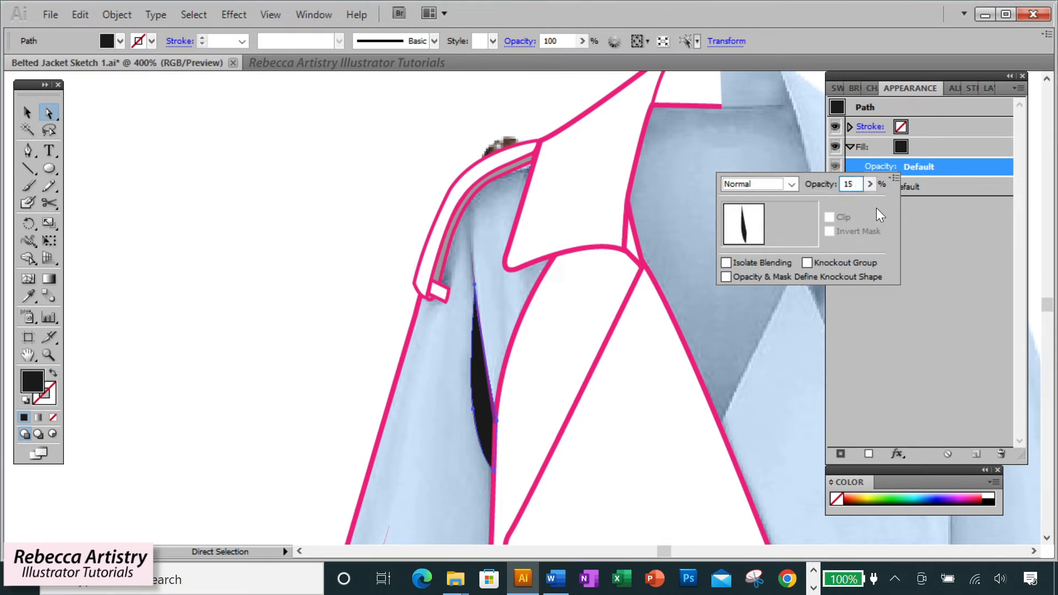
pyautogui.press('Return')
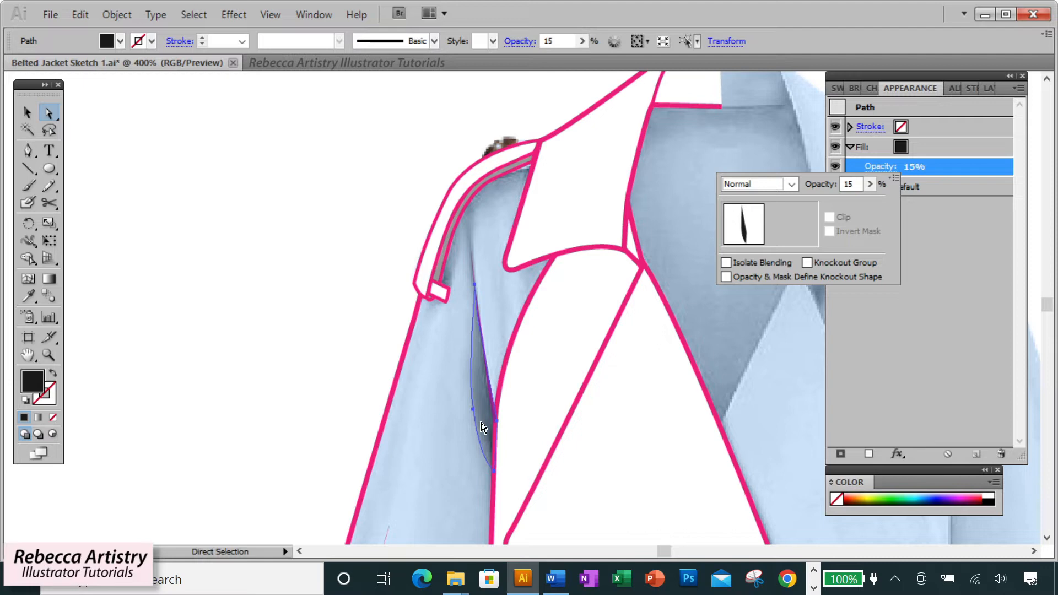
# Set the blending mode of the armhole shadow's fill to Multiply.
pyautogui.click(789, 185)
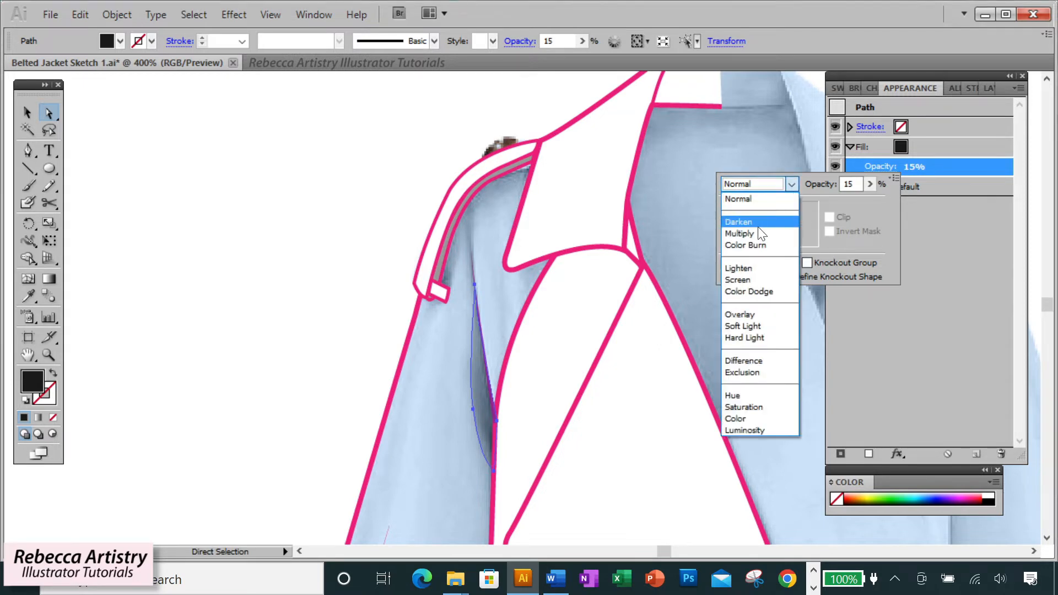
pyautogui.click(745, 234)
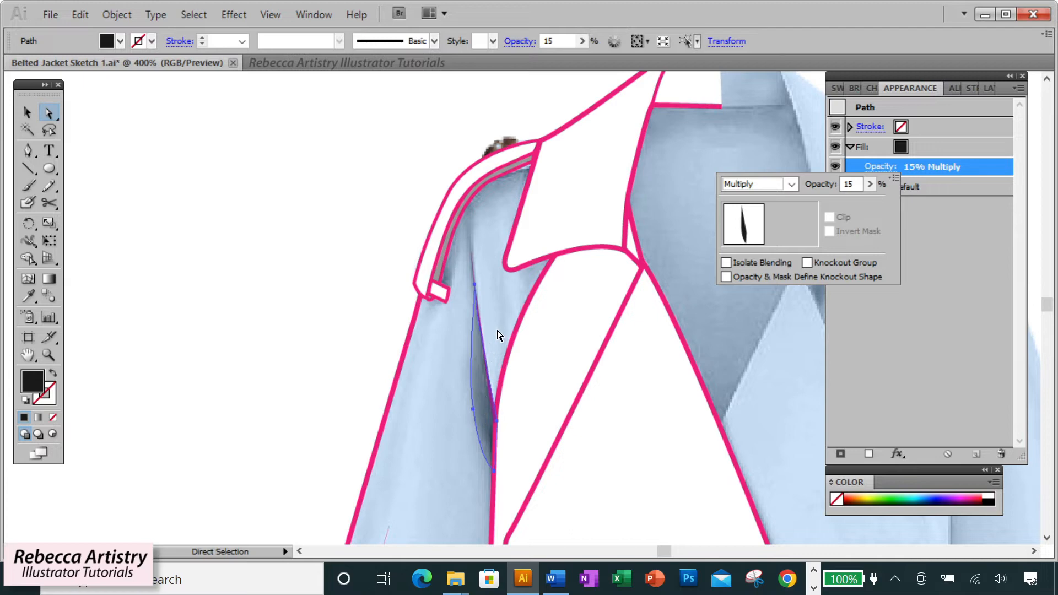
pyautogui.click(792, 183)
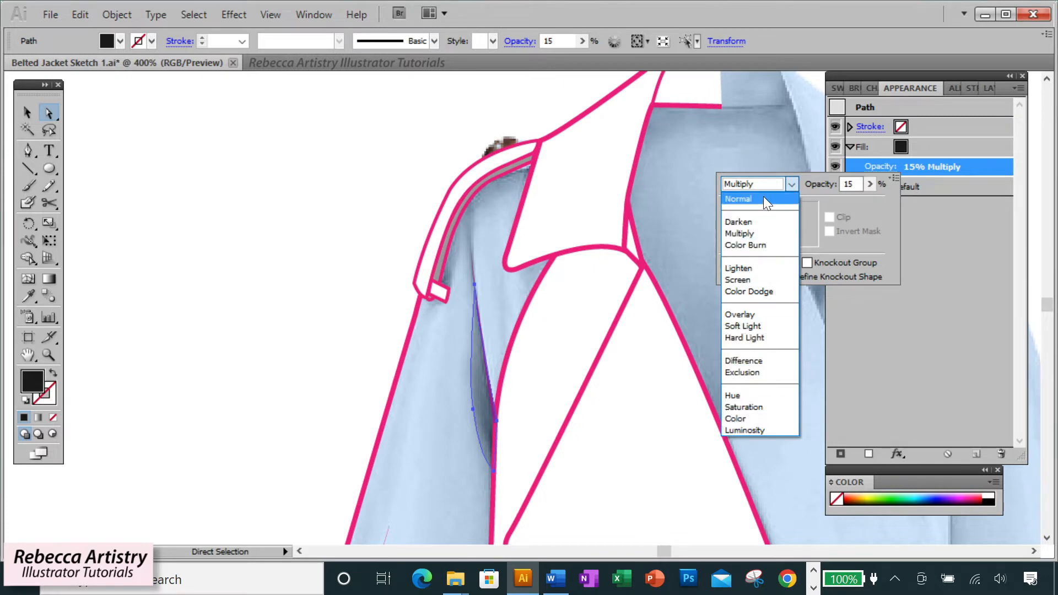
pyautogui.click(762, 232)
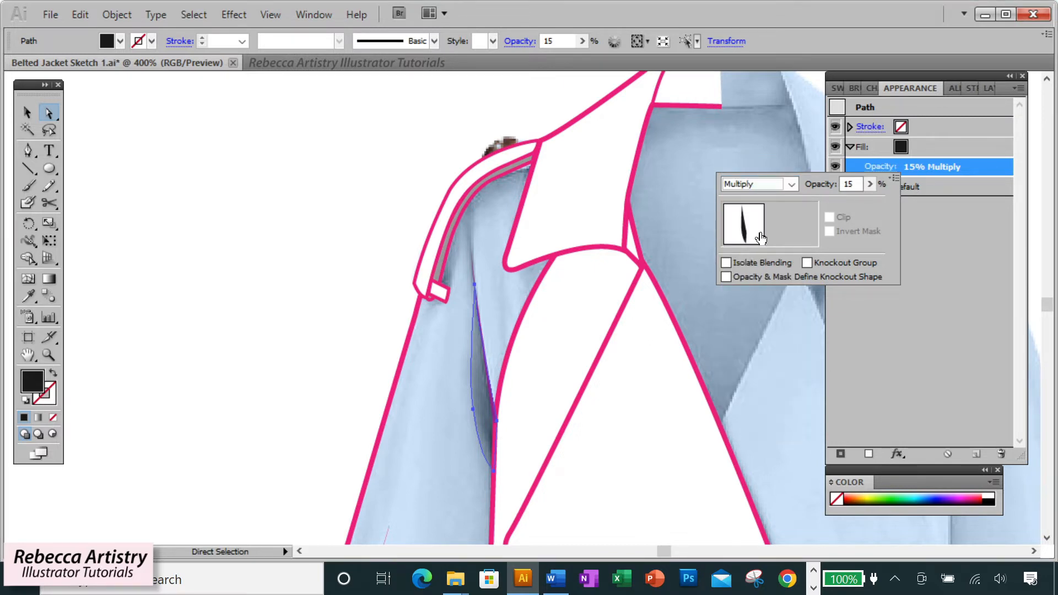
# Close the armhole shadow's opacity settings and deselect the shape.
pyautogui.click(682, 239)
pyautogui.scroll(-3, 701, 325)
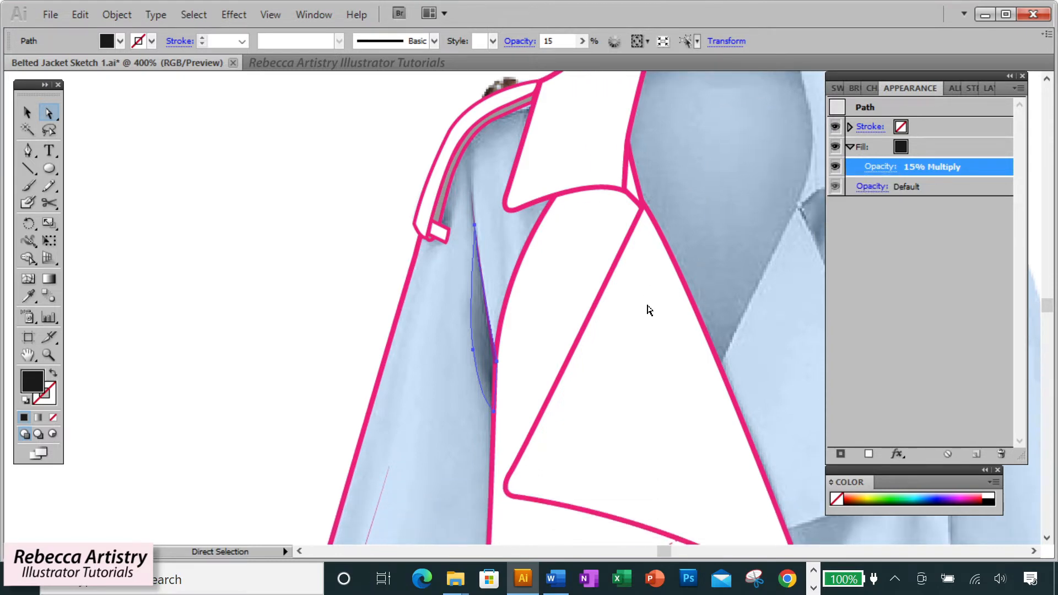
pyautogui.click(656, 293)
pyautogui.hotkey('ctrl', '-')
pyautogui.hotkey('ctrl', '-')
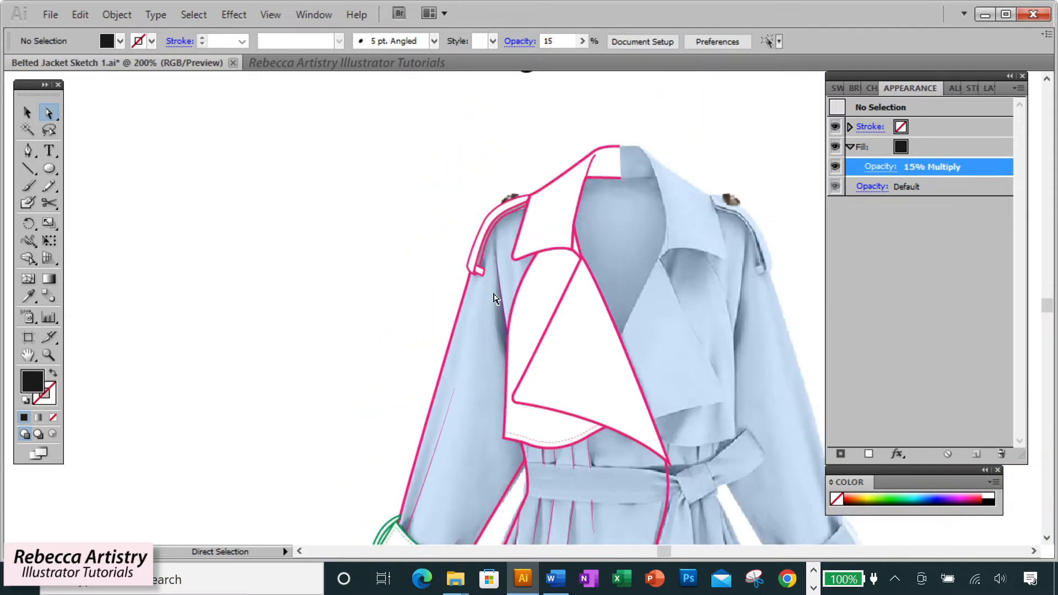
# Fill the jacket body outline with white to preview the armhole shadow without the reference photo, and undo the fill.
pyautogui.click(459, 312)
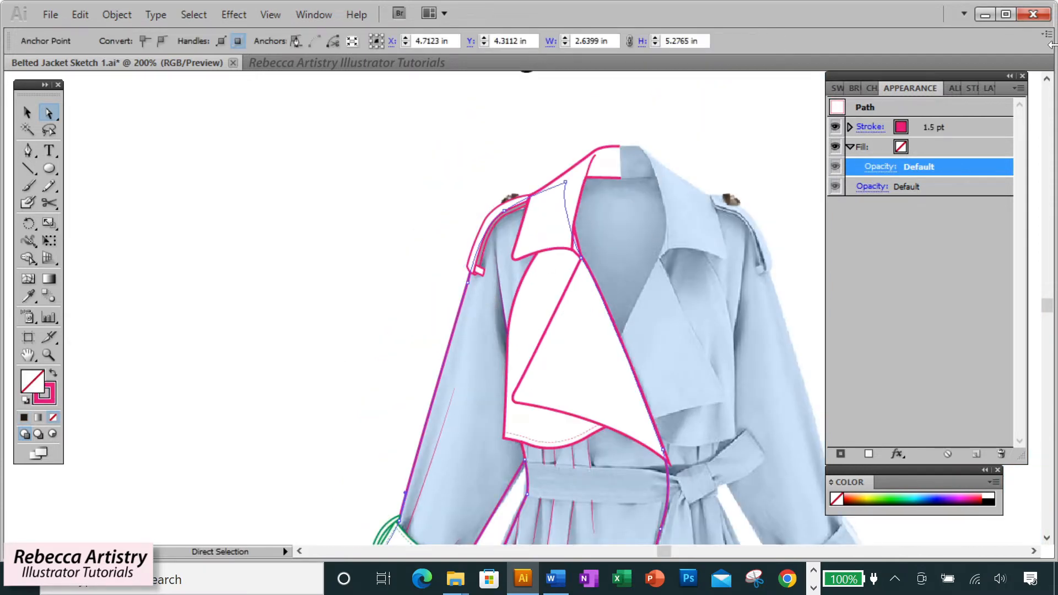
pyautogui.click(839, 88)
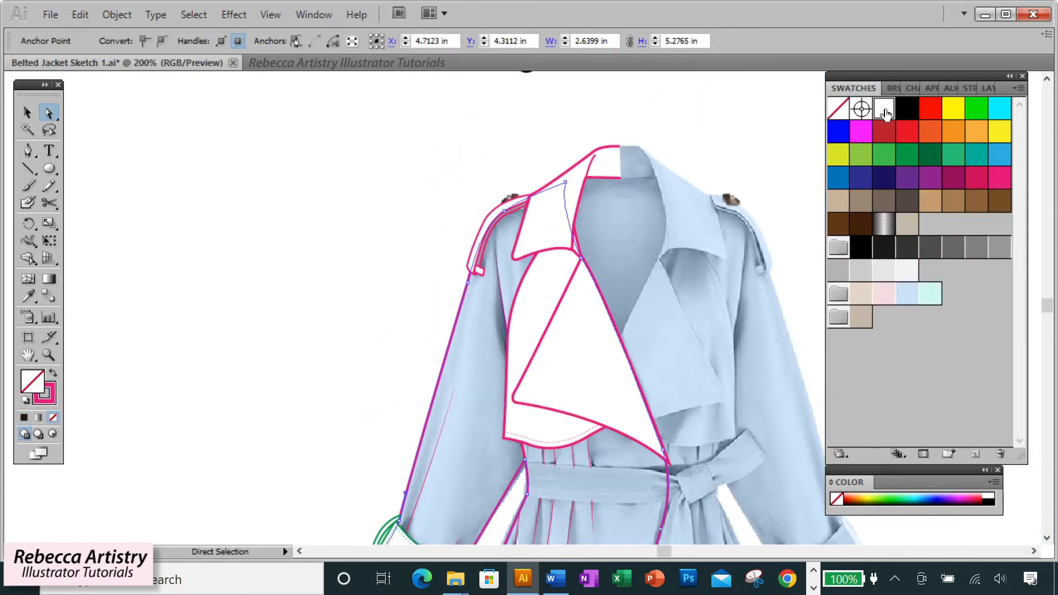
pyautogui.click(883, 109)
pyautogui.hotkey('ctrl', 'shift', 'a')
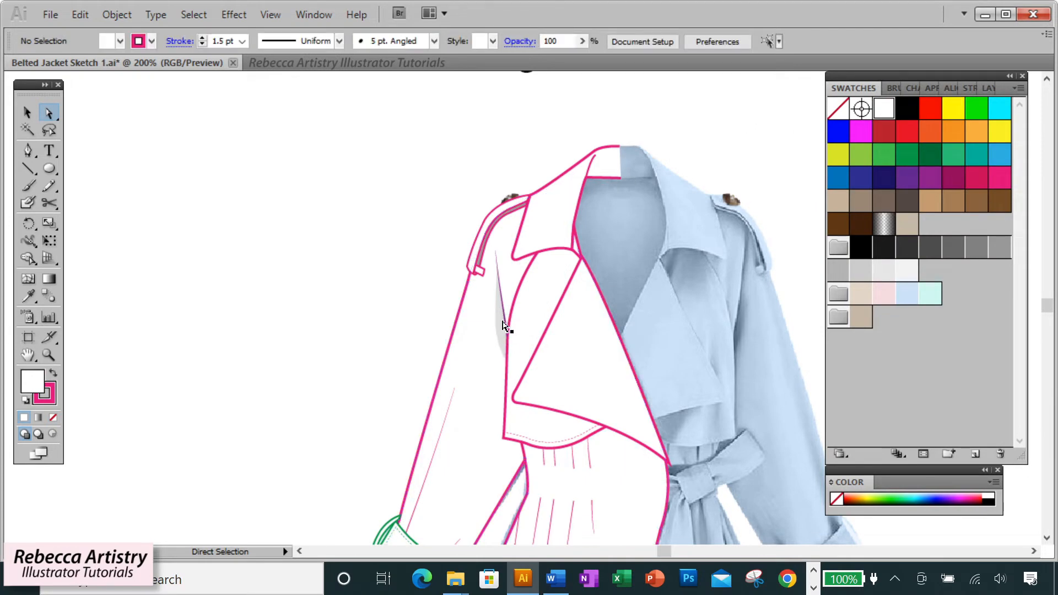
pyautogui.hotkey('ctrl', '-')
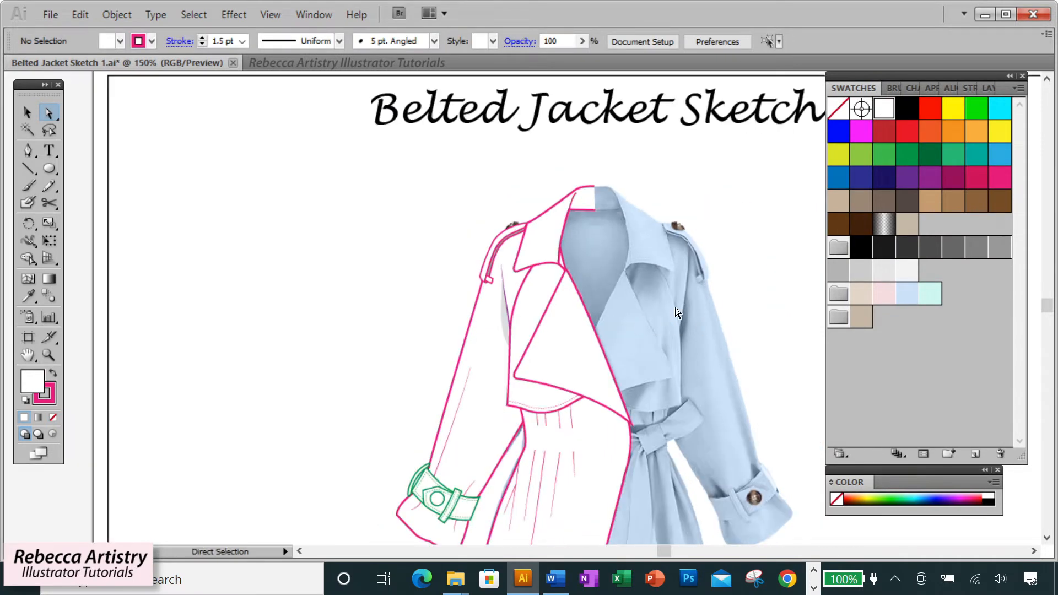
pyautogui.hotkey('ctrl', '-')
pyautogui.press('z')
pyautogui.click(537, 352)
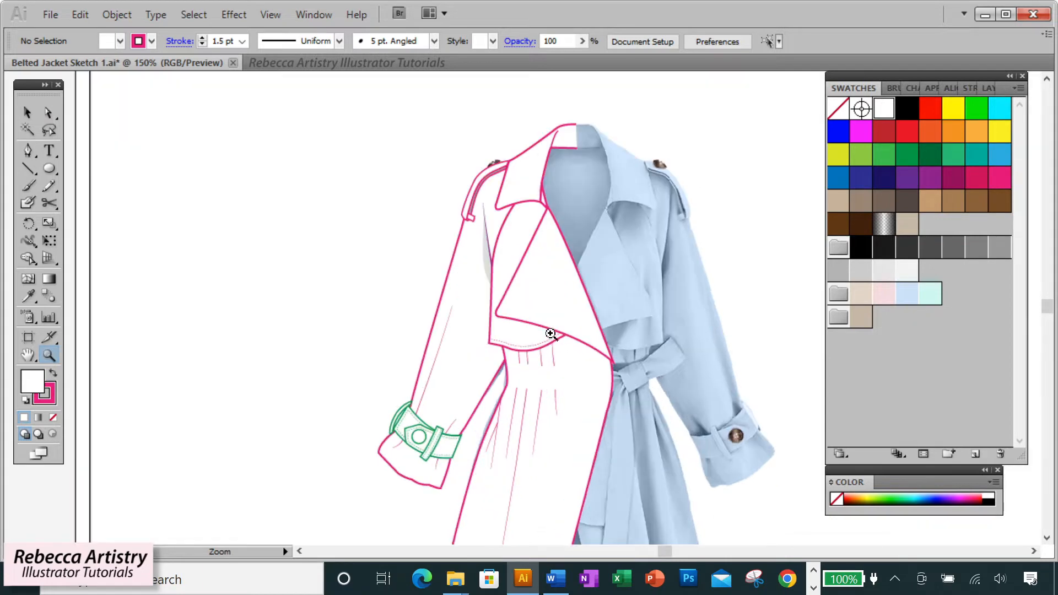
pyautogui.click(529, 311)
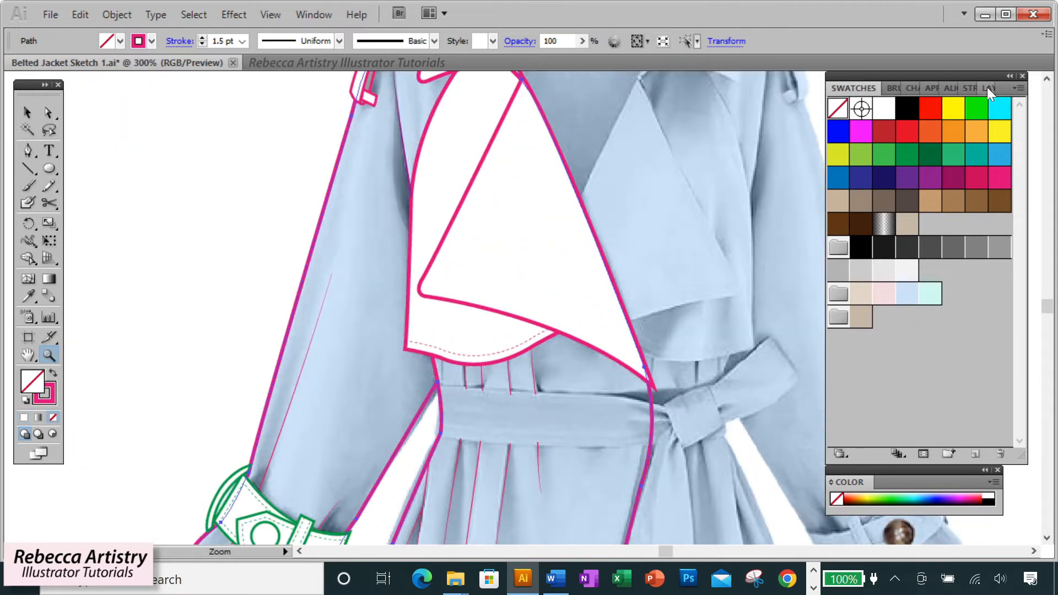
# Collapse the sketch layer's contents and isolate the jacket body outline path.
pyautogui.click(987, 87)
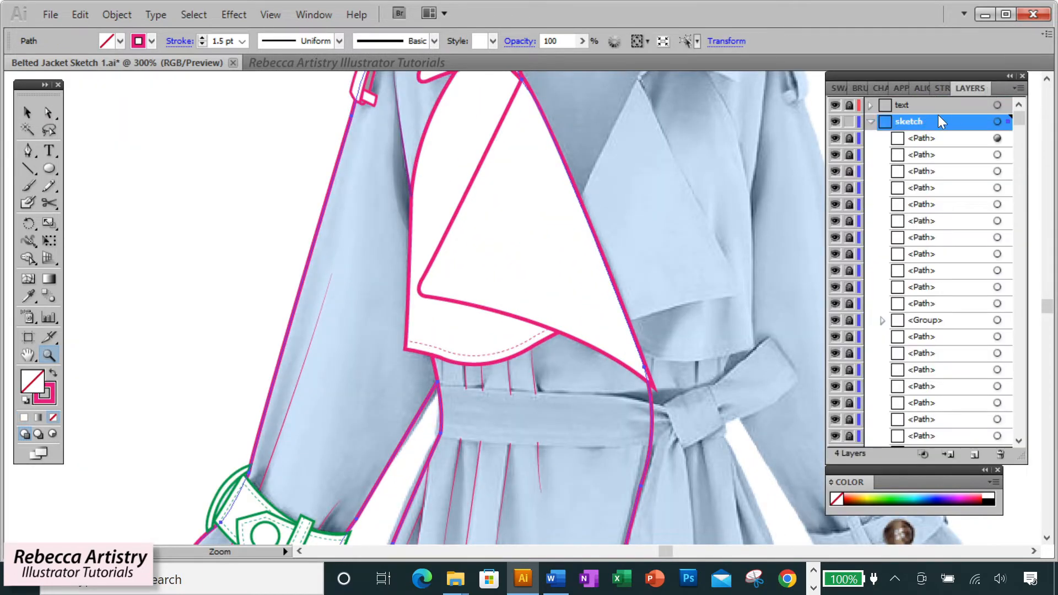
pyautogui.click(870, 121)
pyautogui.press('v')
pyautogui.doubleClick(299, 289)
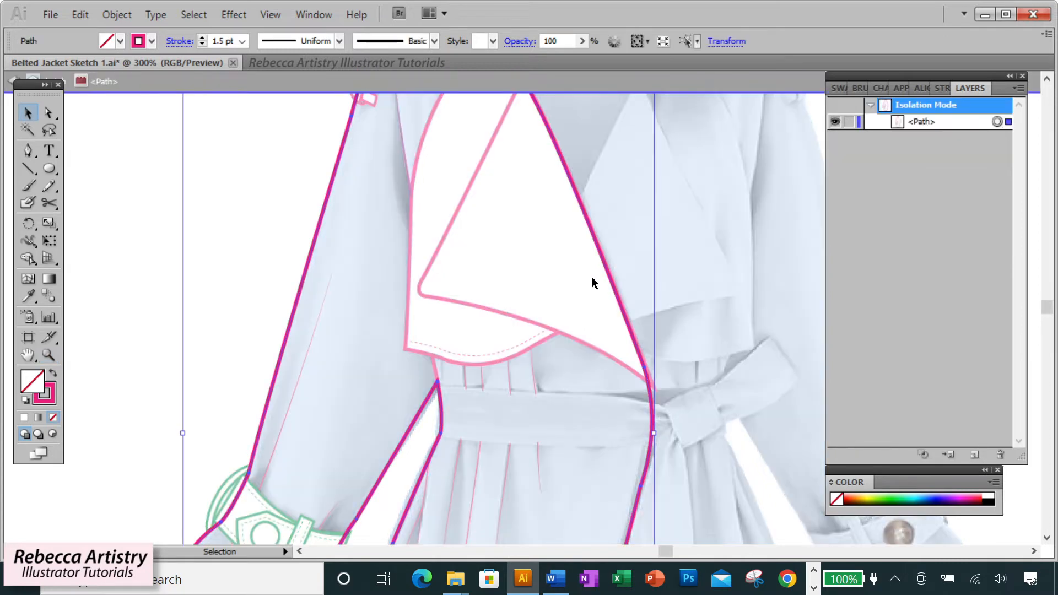
# Set up the Pen tool with an orange stroke and no fill for drawing a shadow at the waist folds.
pyautogui.click(31, 150)
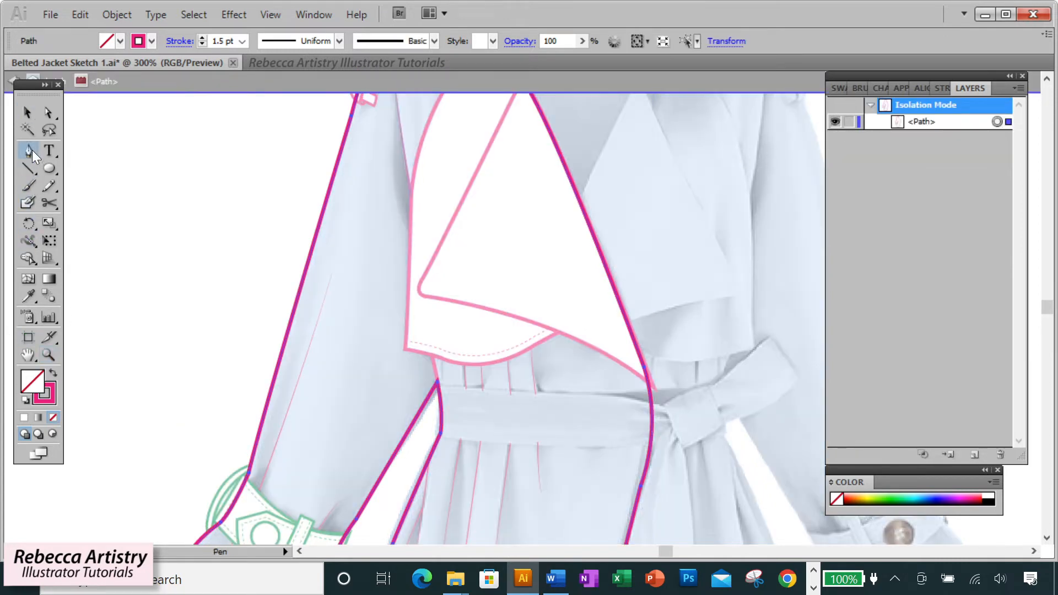
pyautogui.click(836, 86)
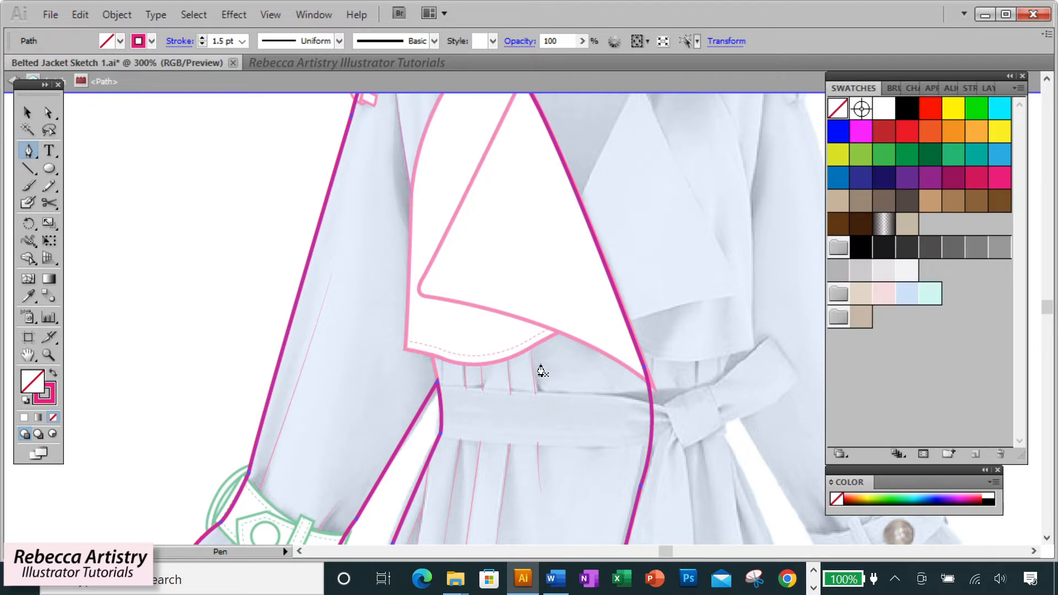
pyautogui.click(986, 88)
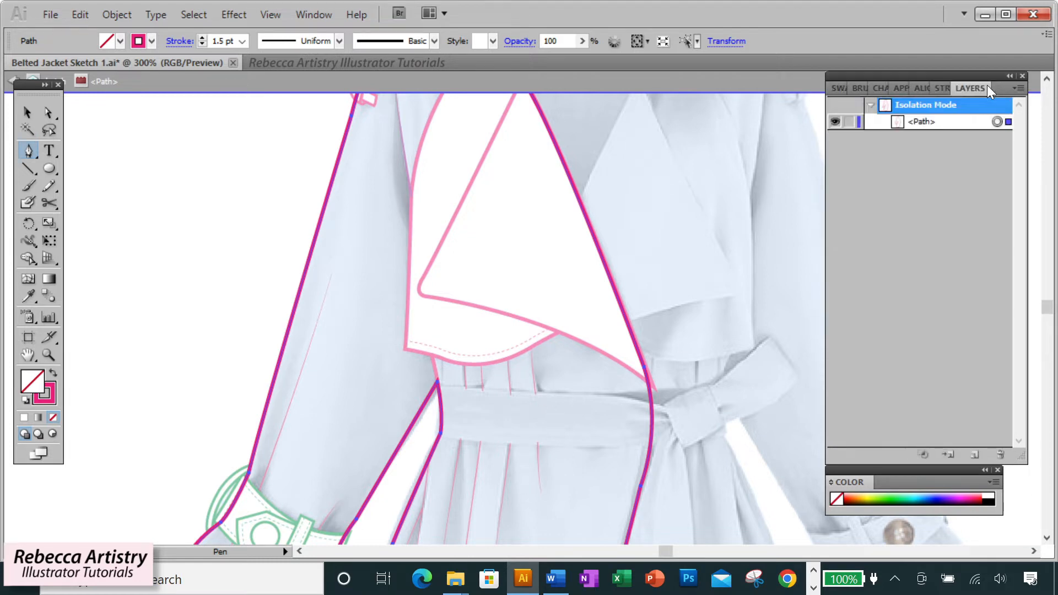
pyautogui.click(837, 86)
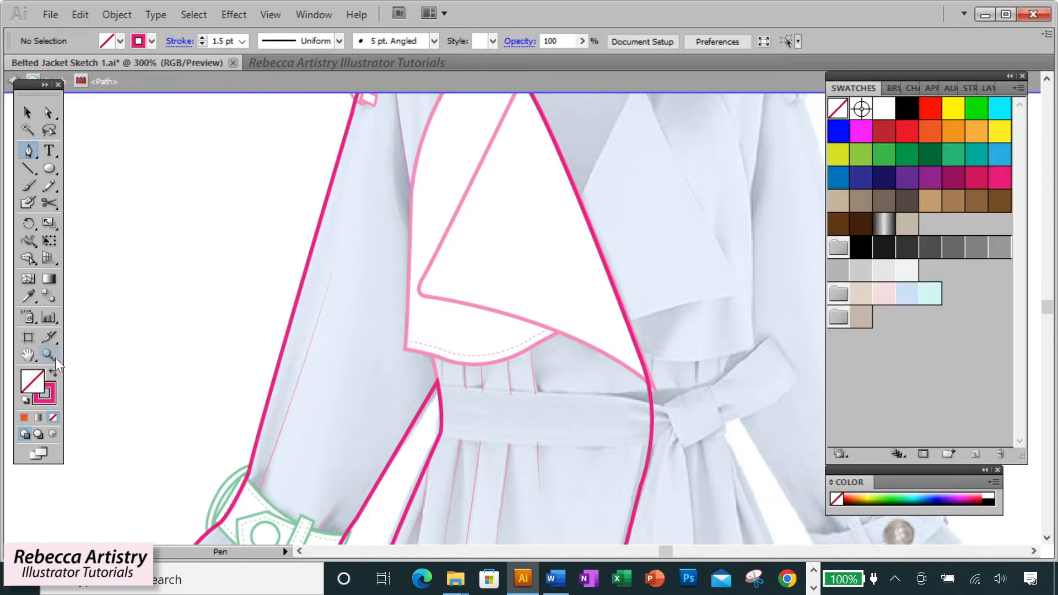
pyautogui.press('z')
pyautogui.click(545, 379)
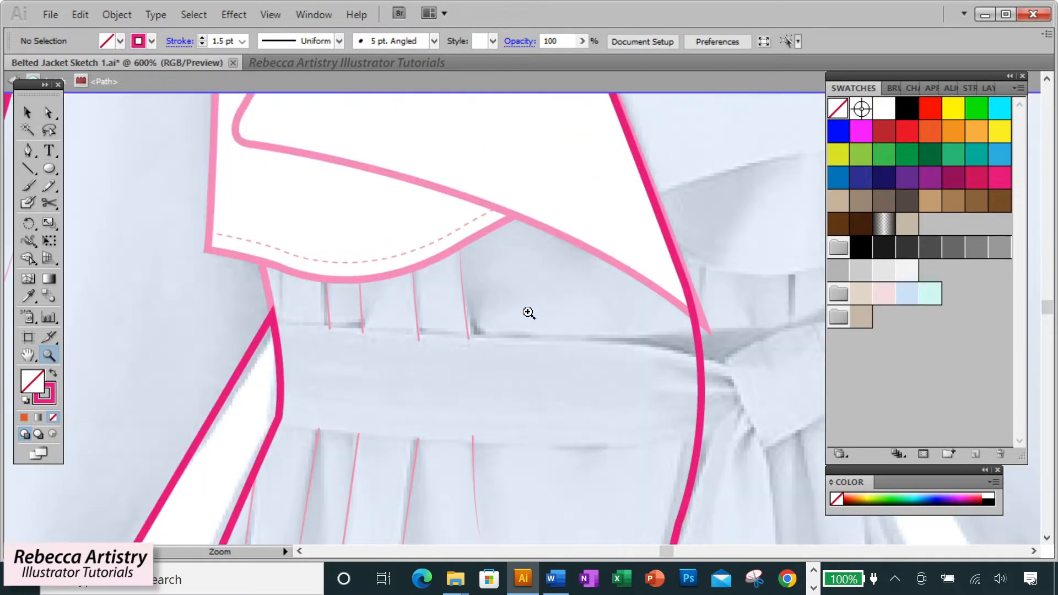
pyautogui.click(510, 313)
pyautogui.press('p')
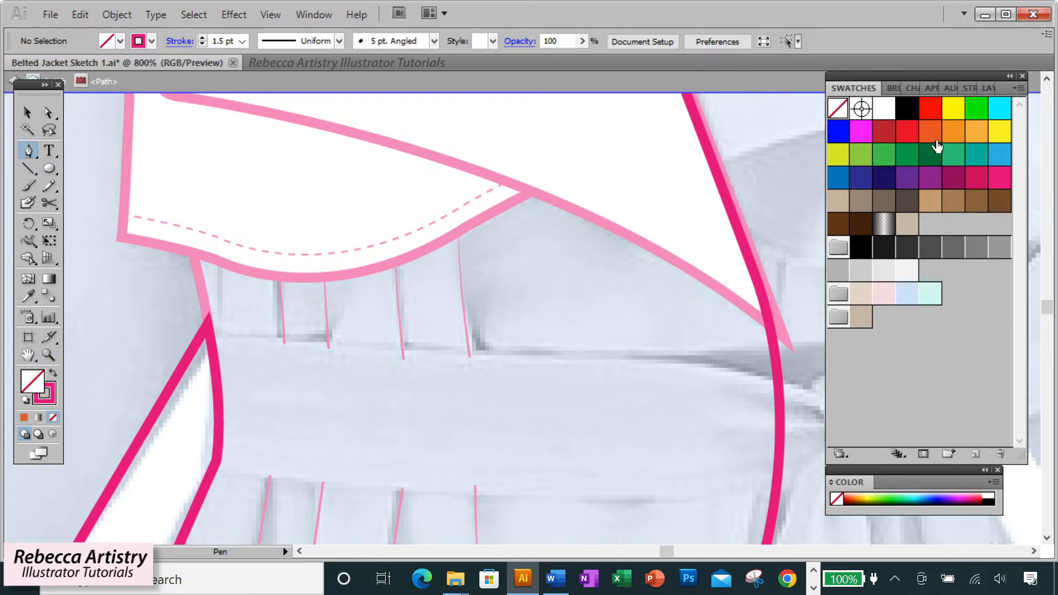
pyautogui.click(930, 132)
pyautogui.click(53, 373)
pyautogui.click(53, 417)
pyautogui.click(48, 400)
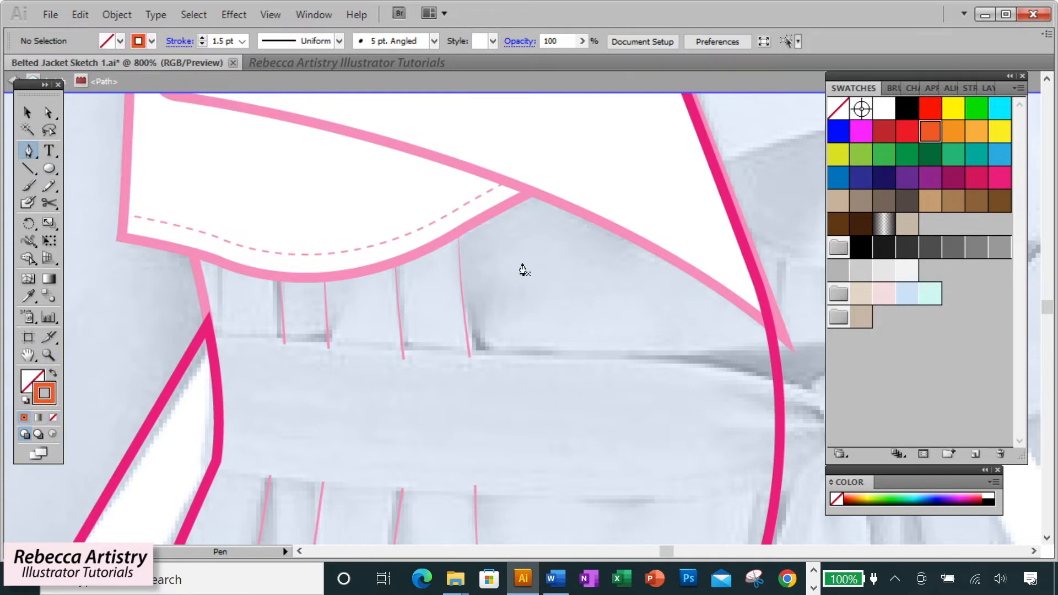
# Draw a closed tapered shadow, about 0.05 in by 0.26 in, beside the fold line nearest the front opening above the belt, with orange fill and no stroke.
pyautogui.click(470, 355)
pyautogui.click(458, 239)
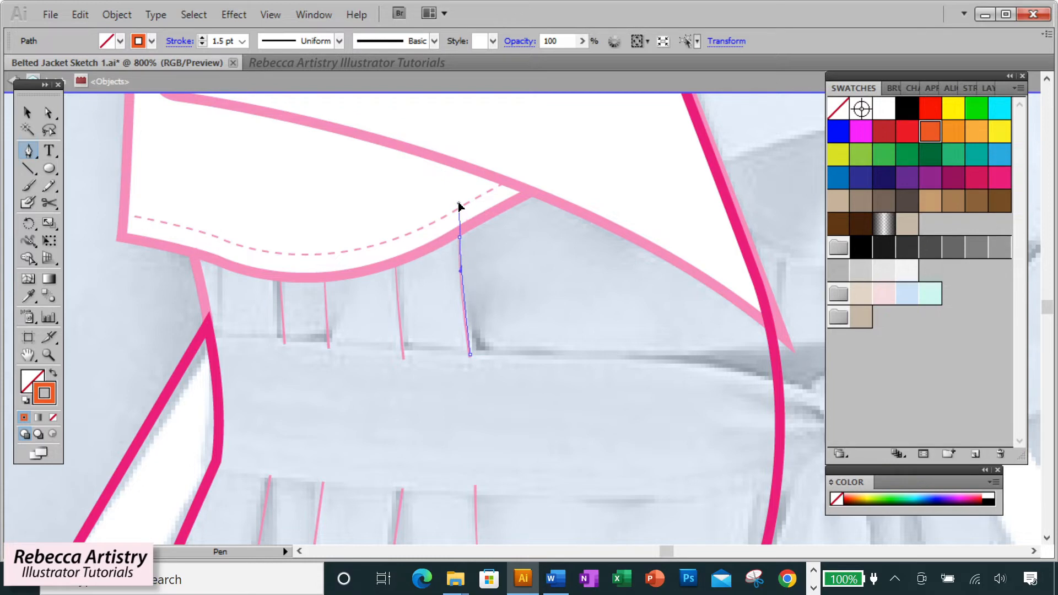
pyautogui.moveTo(459, 206); pyautogui.dragTo(458, 204)
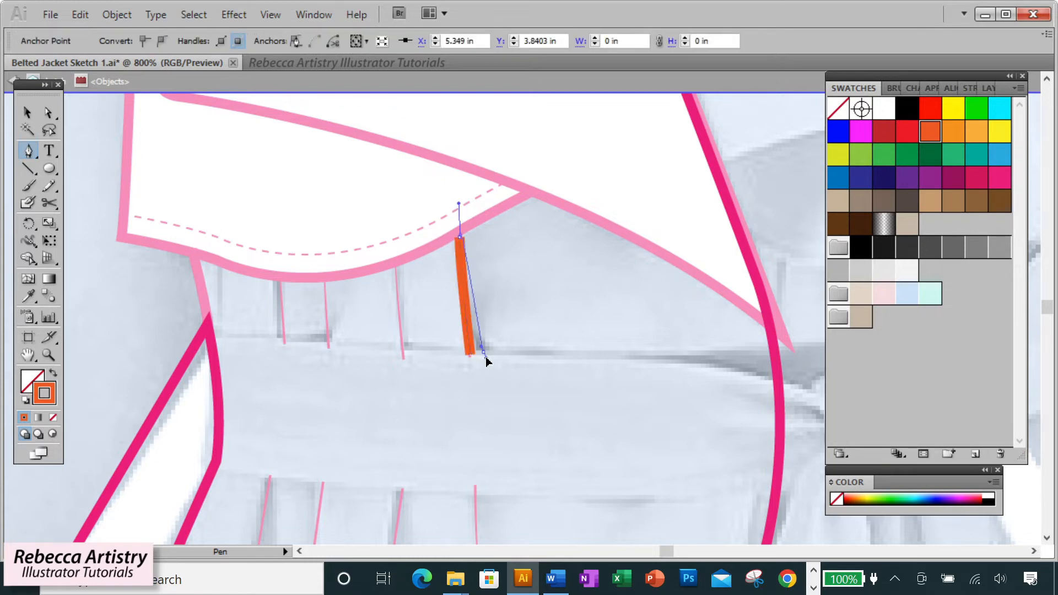
pyautogui.click(484, 357)
pyautogui.click(471, 356)
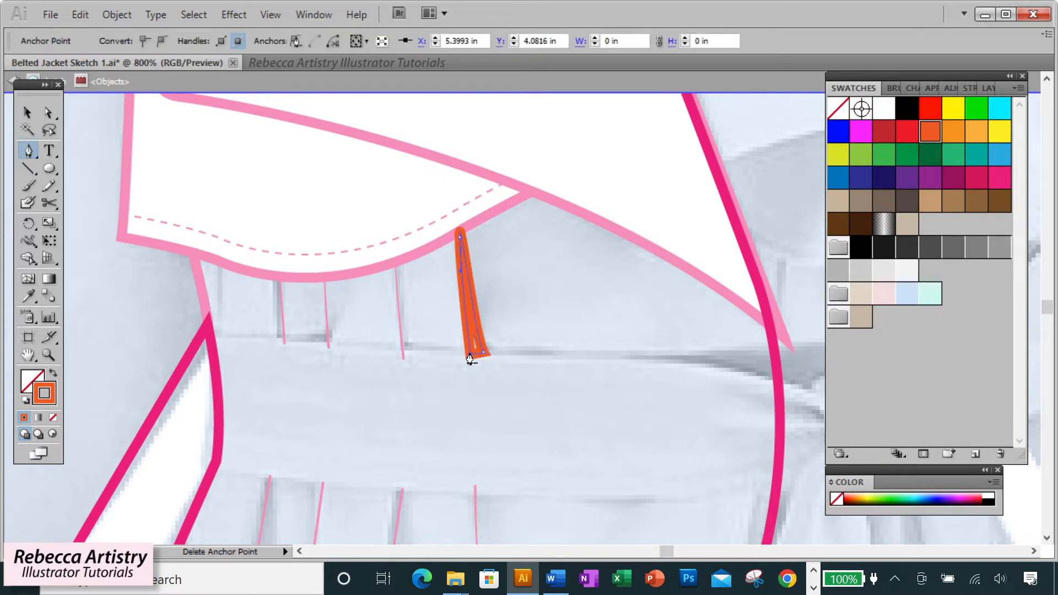
pyautogui.click(53, 373)
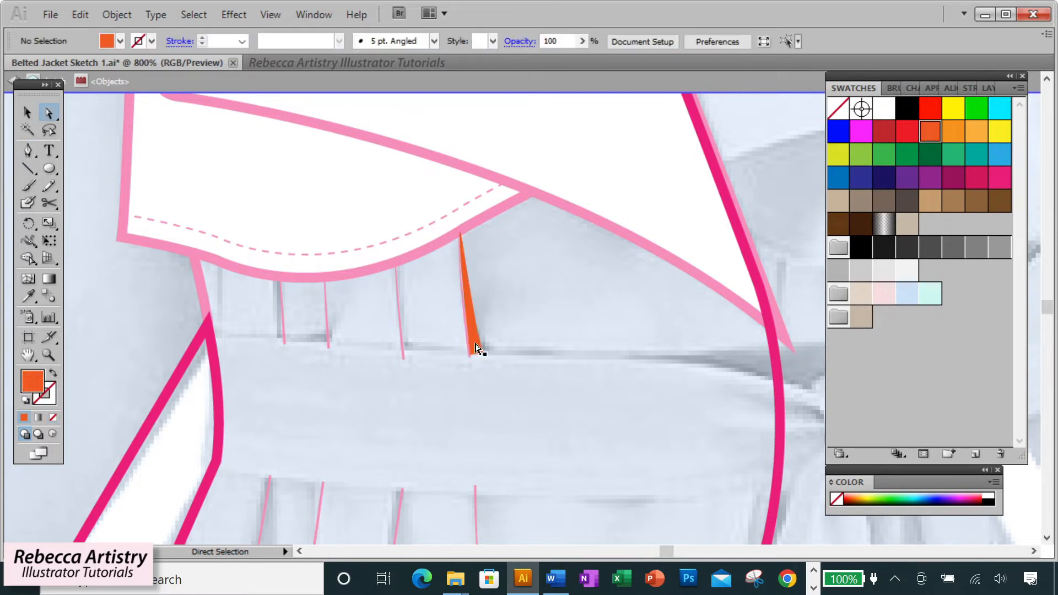
# Copy the armhole shadow's appearance onto the orange waist fold shadow with the Eyedropper.
pyautogui.click(481, 354)
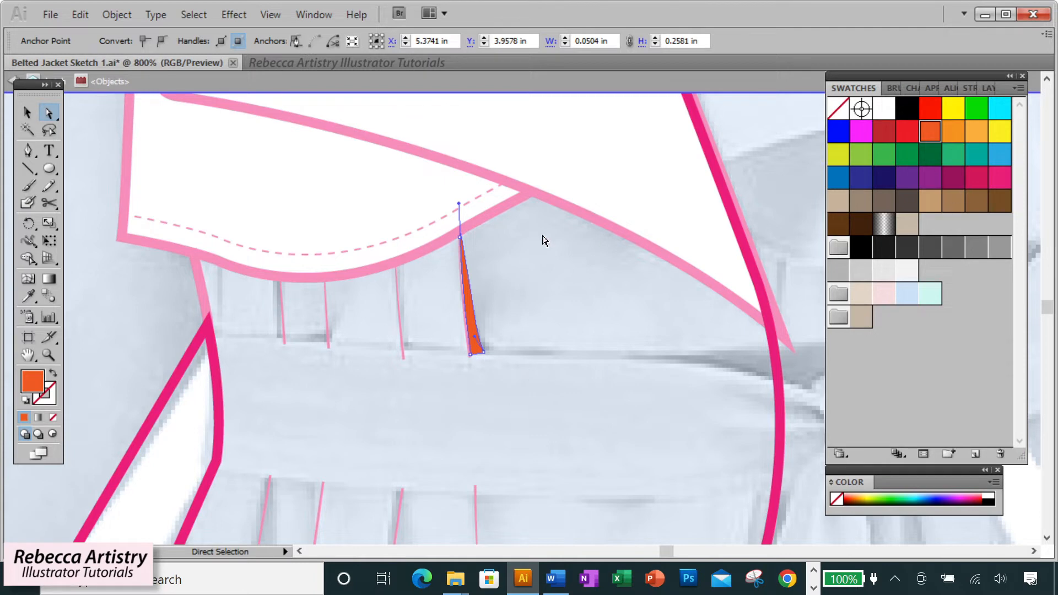
pyautogui.hotkey('ctrl', '-')
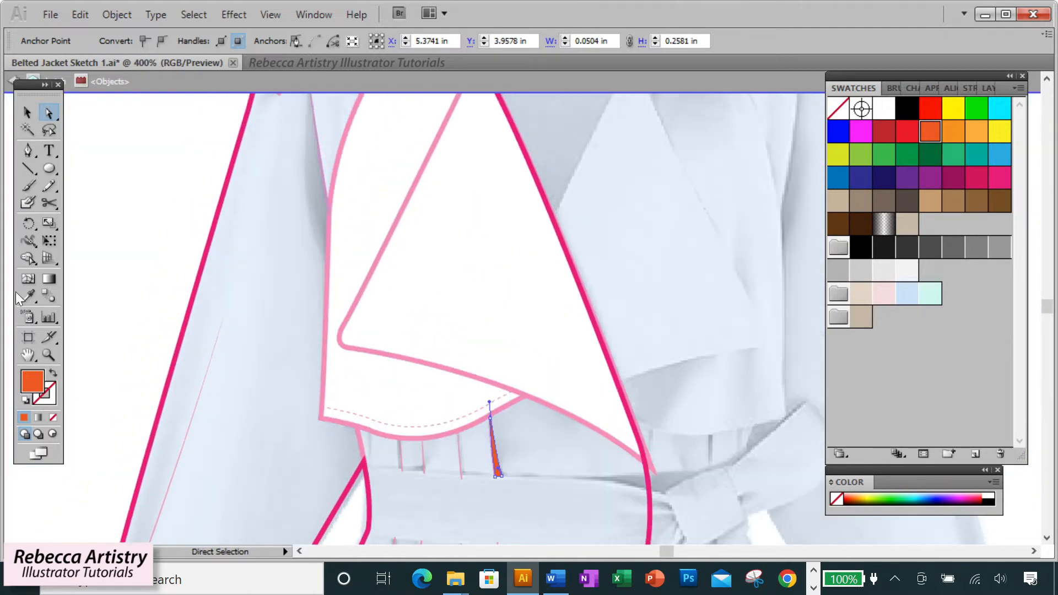
pyautogui.click(30, 298)
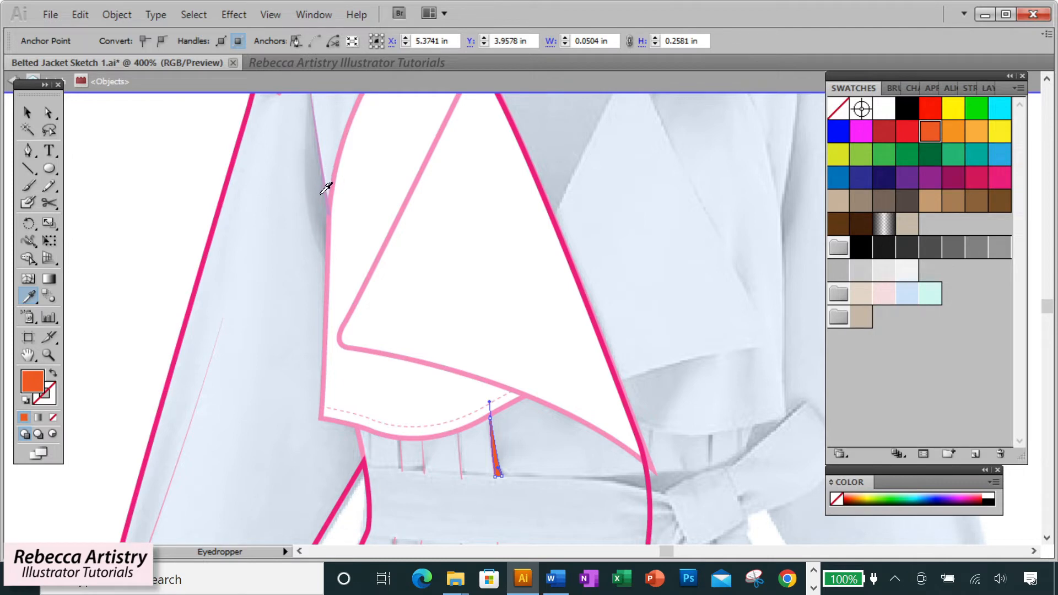
pyautogui.scroll(3, 327, 181)
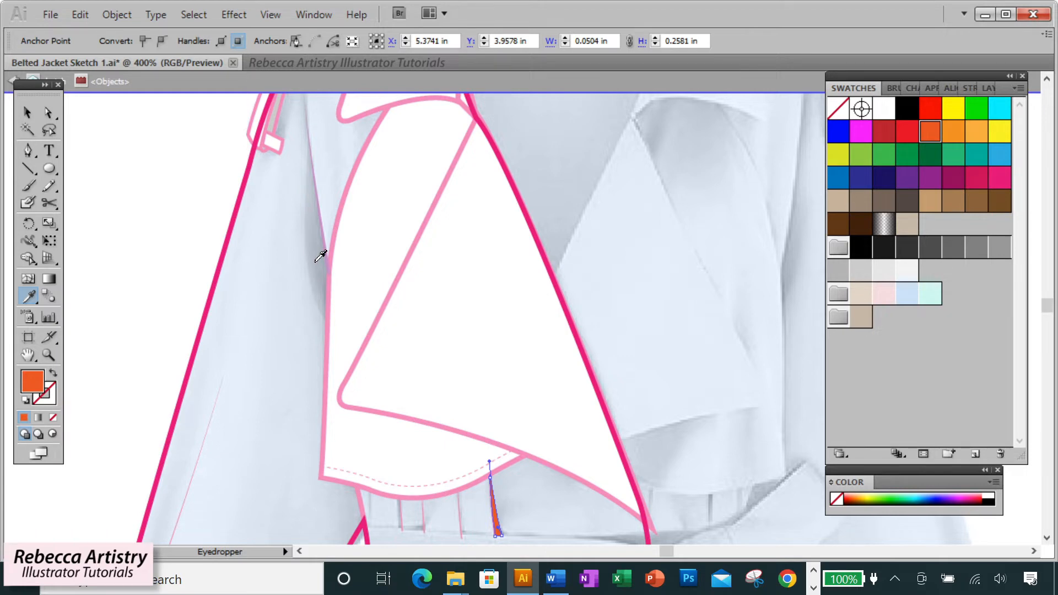
pyautogui.scroll(-2, 323, 247)
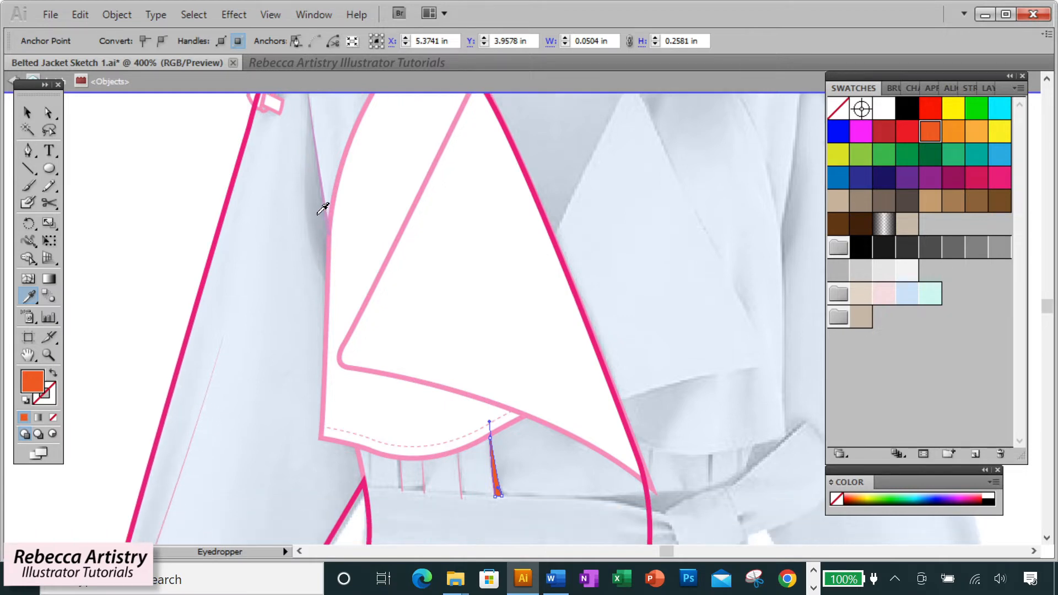
pyautogui.click(323, 208)
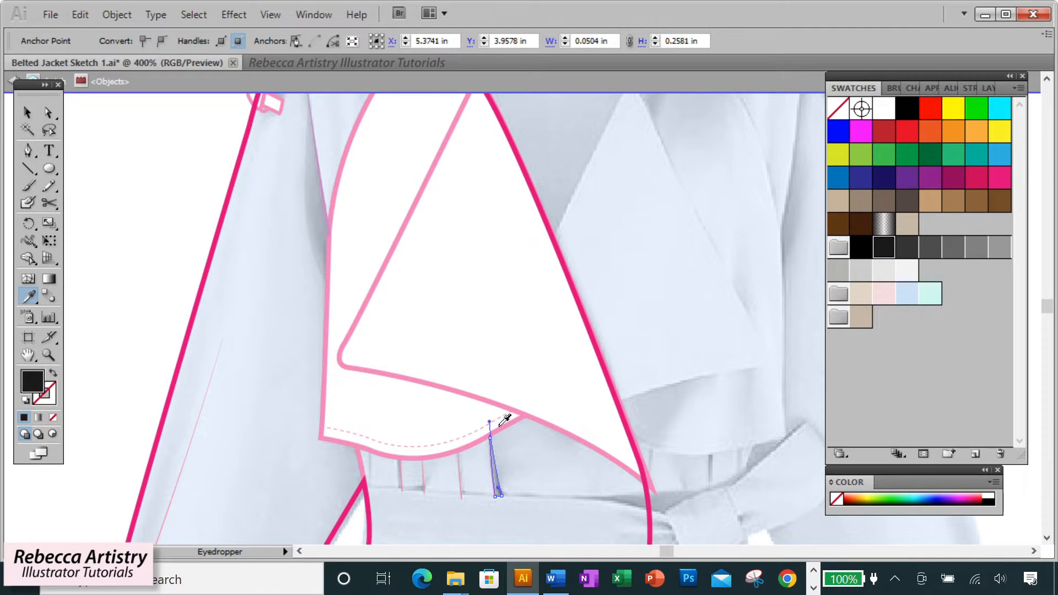
# Check the waist fold shadow's fill opacity and blending mode in its appearance attributes.
pyautogui.press('v')
pyautogui.click(595, 474)
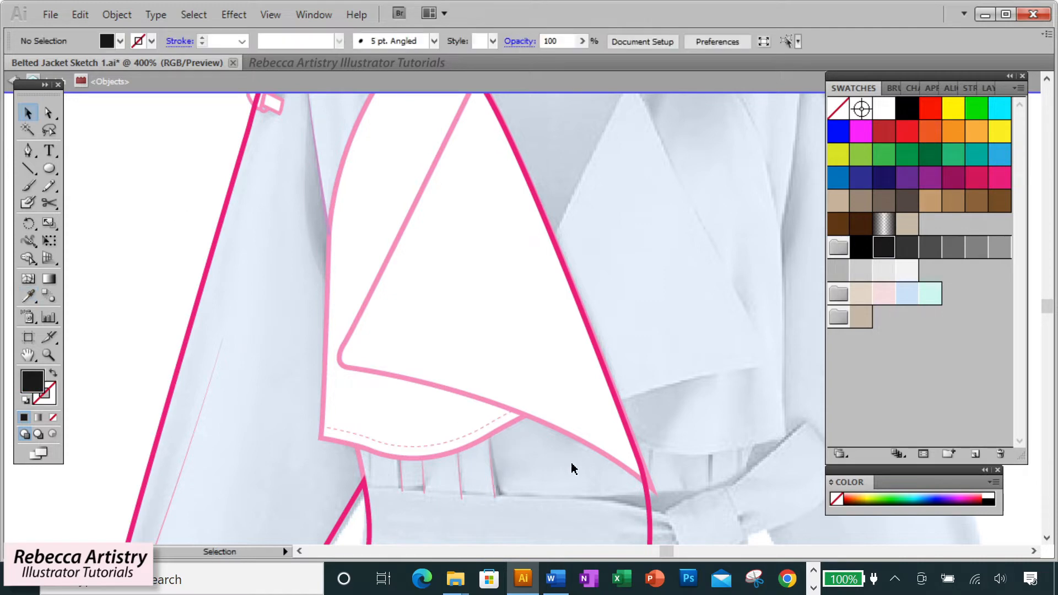
pyautogui.click(497, 482)
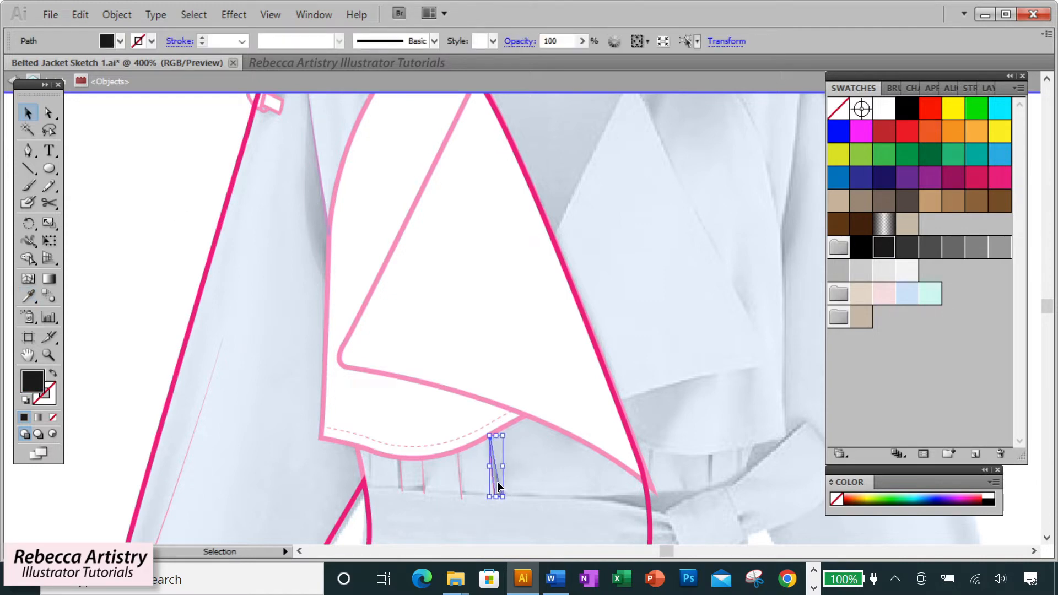
pyautogui.click(931, 87)
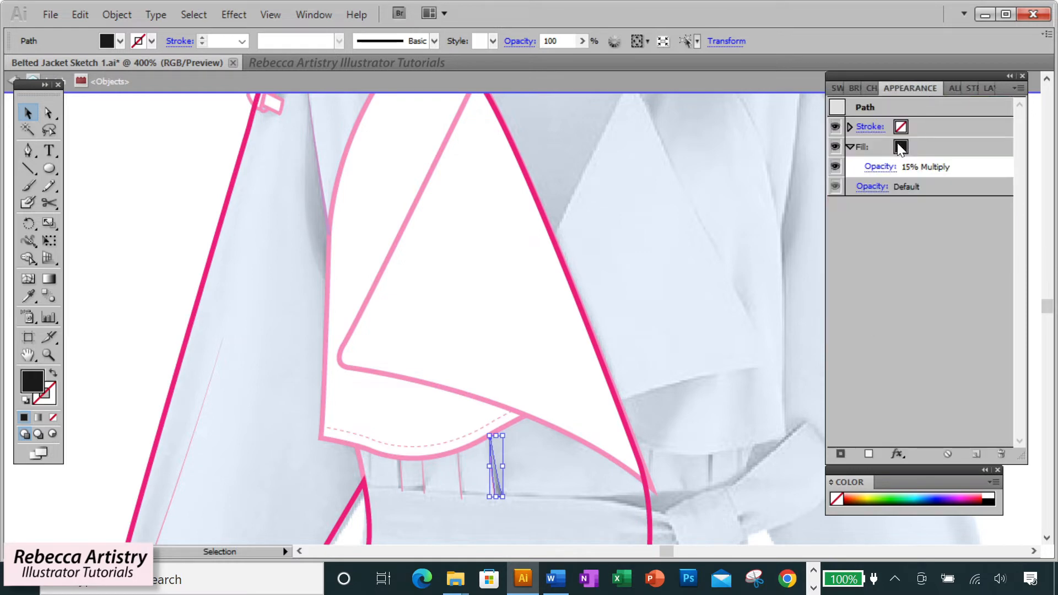
pyautogui.click(866, 172)
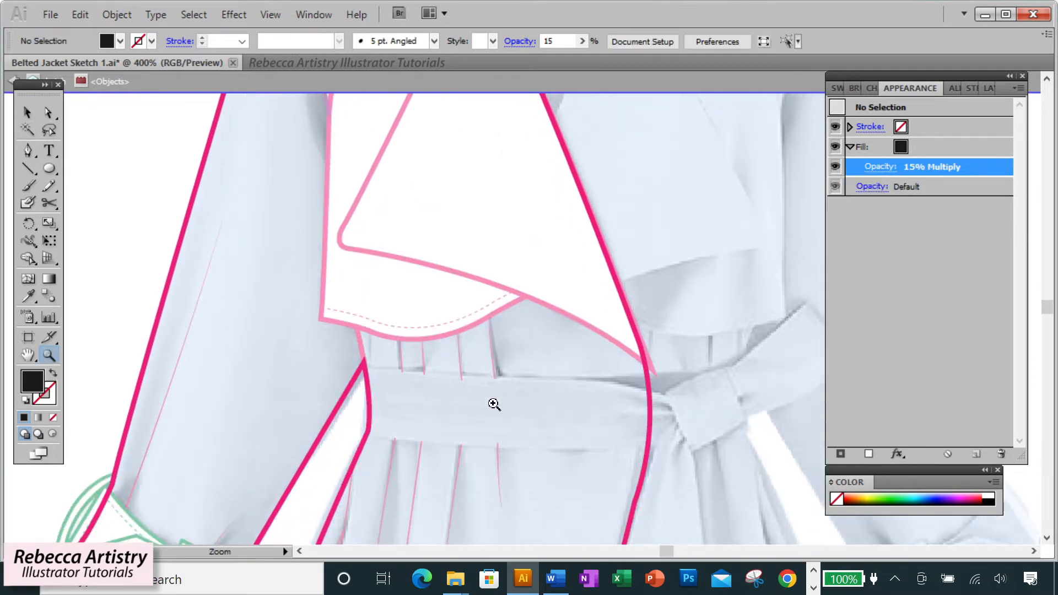
# Set the Pen tool's stroke back to orange with no fill for another shadow above the belt.
pyautogui.click(499, 361)
pyautogui.click(503, 294)
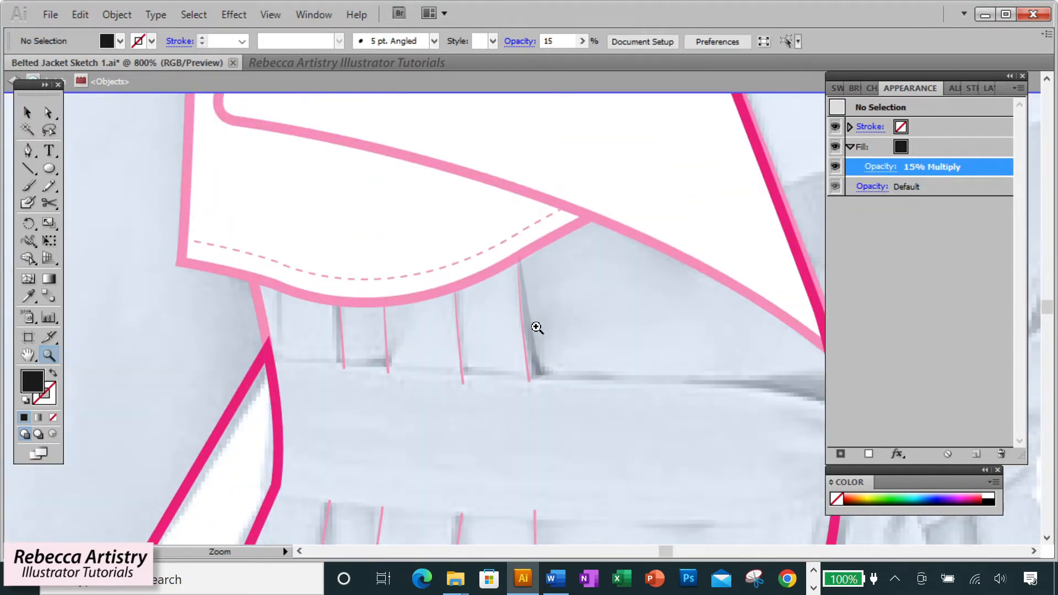
pyautogui.click(28, 150)
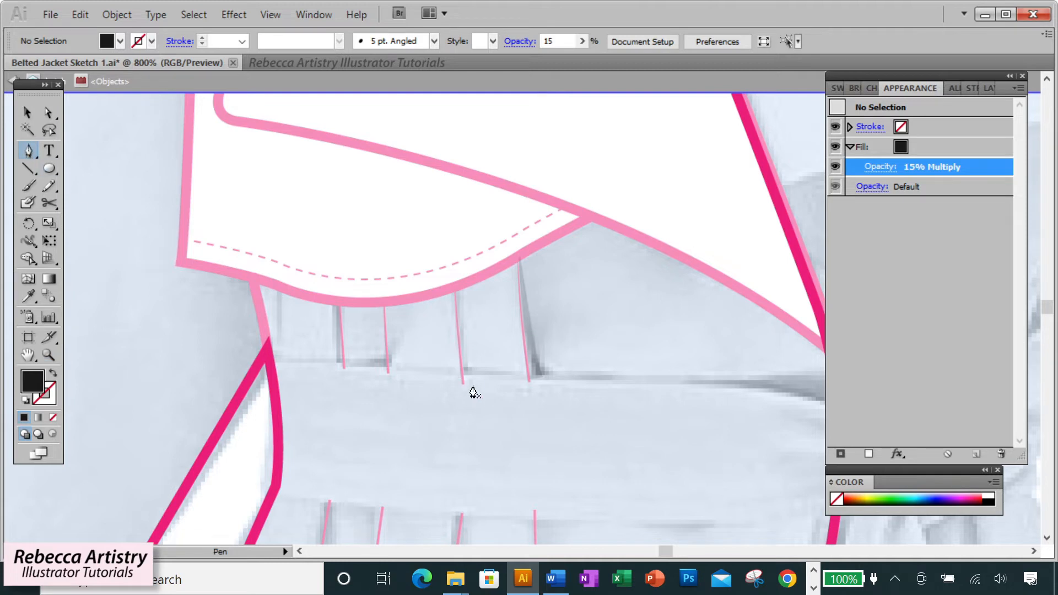
pyautogui.hotkey('shift', 'x')
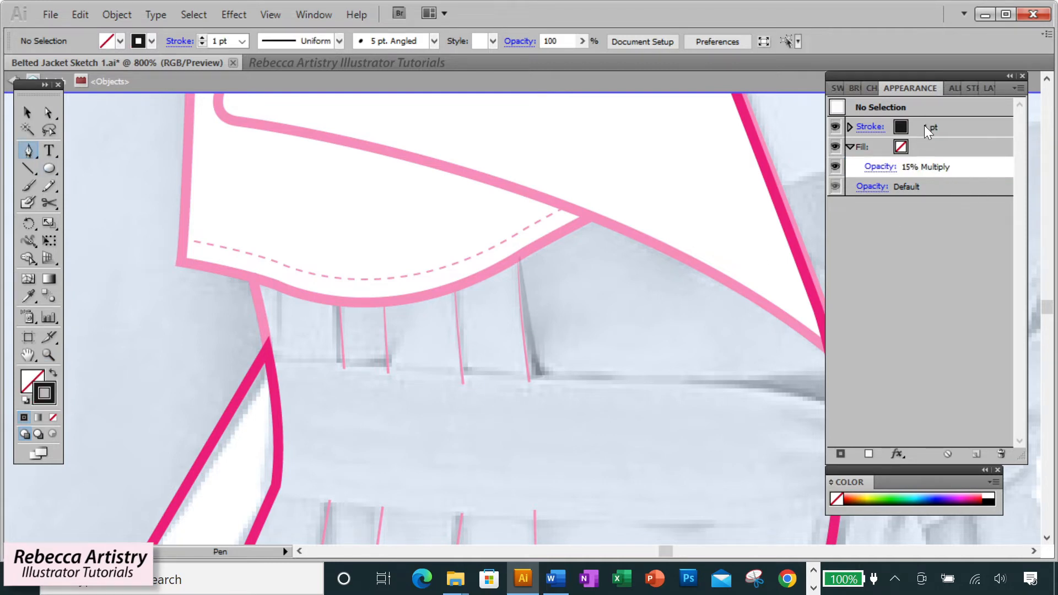
pyautogui.click(971, 87)
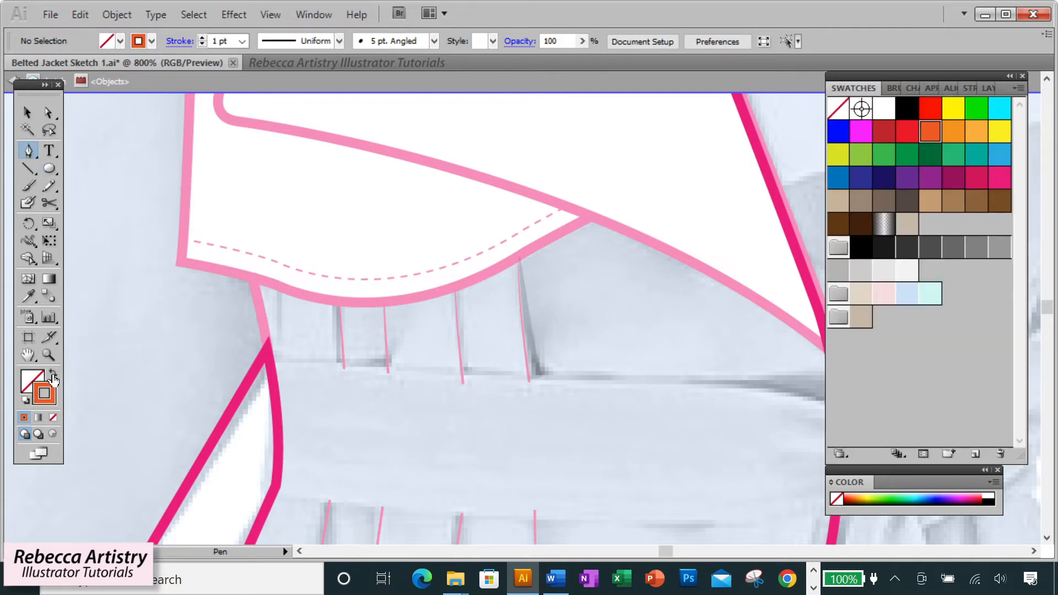
# Draw a closed tapered shadow beside the second fold line from the front opening above the belt, with orange fill and no stroke.
pyautogui.click(463, 383)
pyautogui.click(454, 291)
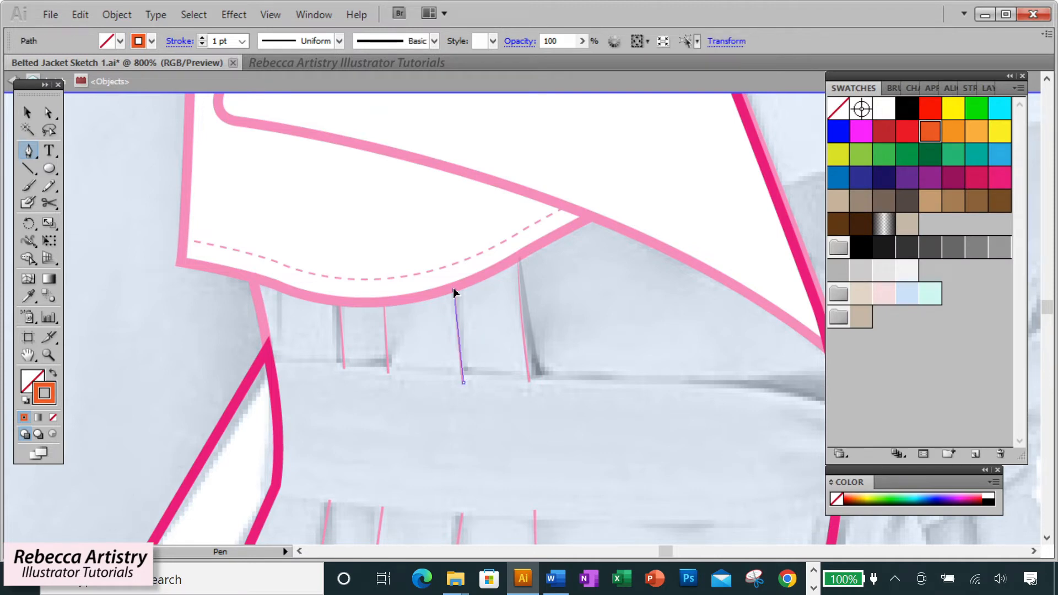
pyautogui.click(479, 380)
pyautogui.click(463, 383)
pyautogui.click(53, 374)
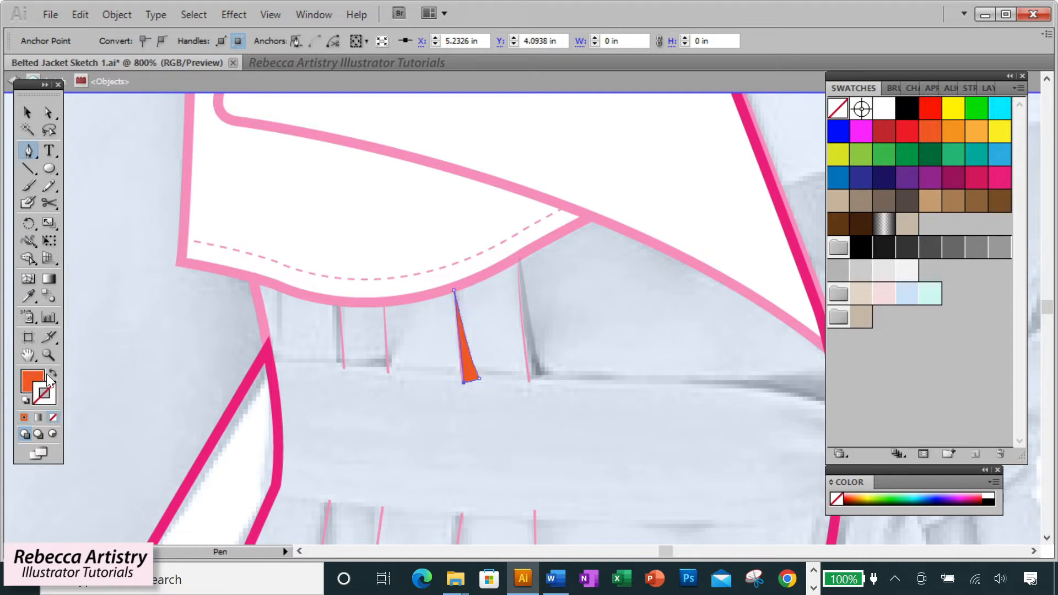
pyautogui.hotkey('ctrl', 'shift', 'a')
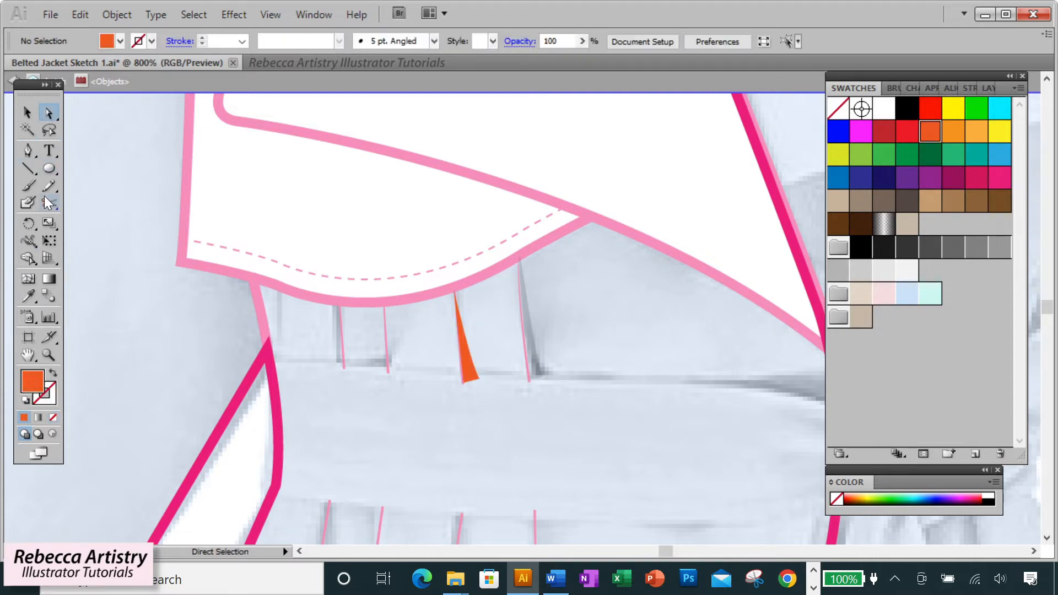
# Draw a tapered shadow with orange fill beside the third fold line from the front opening above the belt and narrow its lower end.
pyautogui.click(35, 155)
pyautogui.click(382, 287)
pyautogui.click(388, 378)
pyautogui.click(407, 375)
pyautogui.click(383, 288)
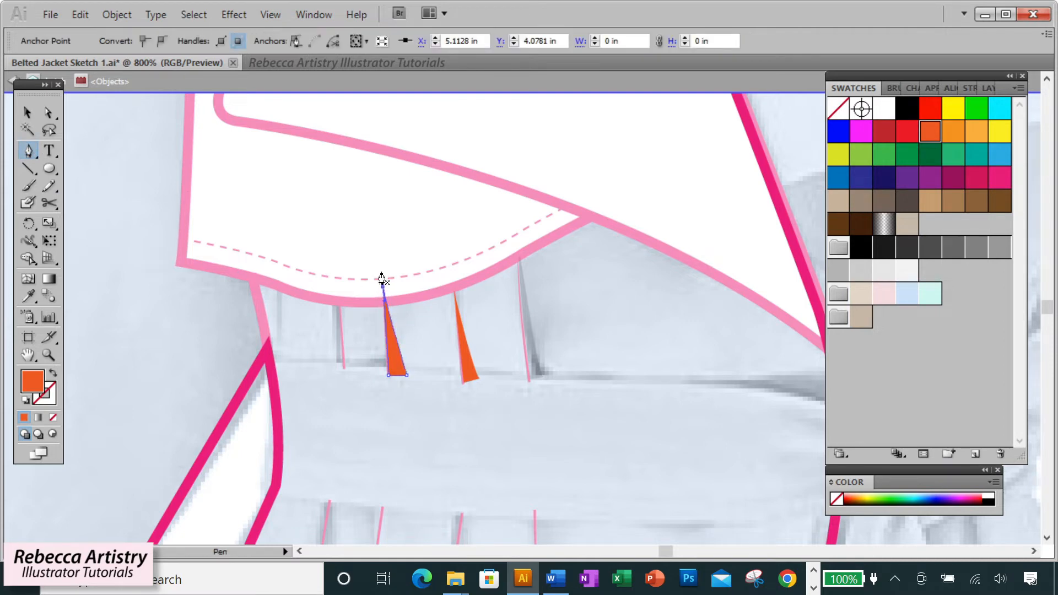
pyautogui.hotkey('ctrl', 'shift', 'a')
pyautogui.moveTo(404, 374); pyautogui.dragTo(401, 376)
pyautogui.click(419, 376)
# Draw a narrow closed shadow beside the fold line nearest the side seam above the belt, with orange fill and no stroke.
pyautogui.click(340, 295)
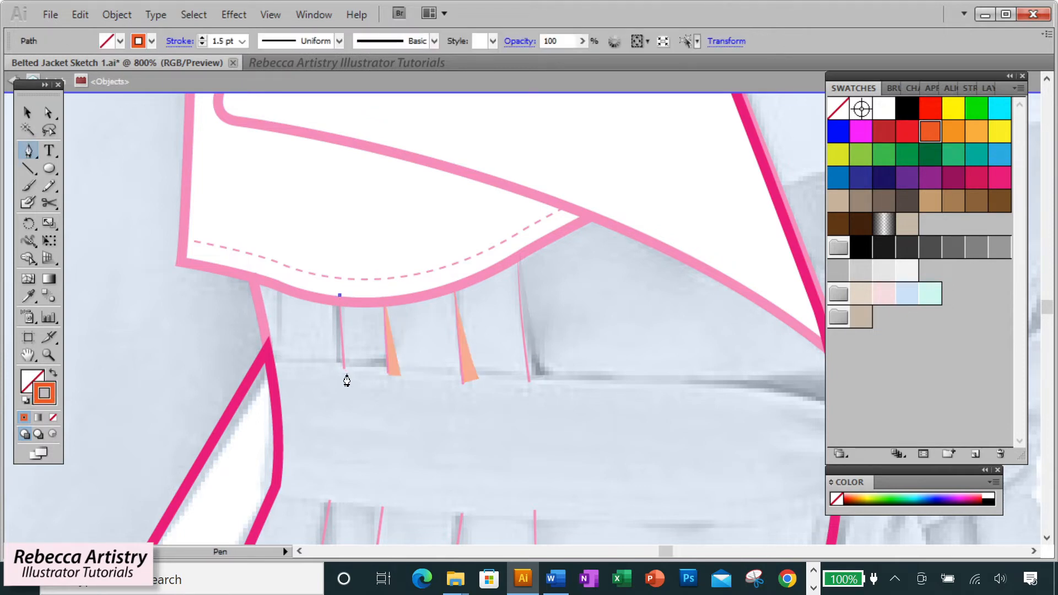
pyautogui.click(345, 369)
pyautogui.click(354, 368)
pyautogui.click(340, 297)
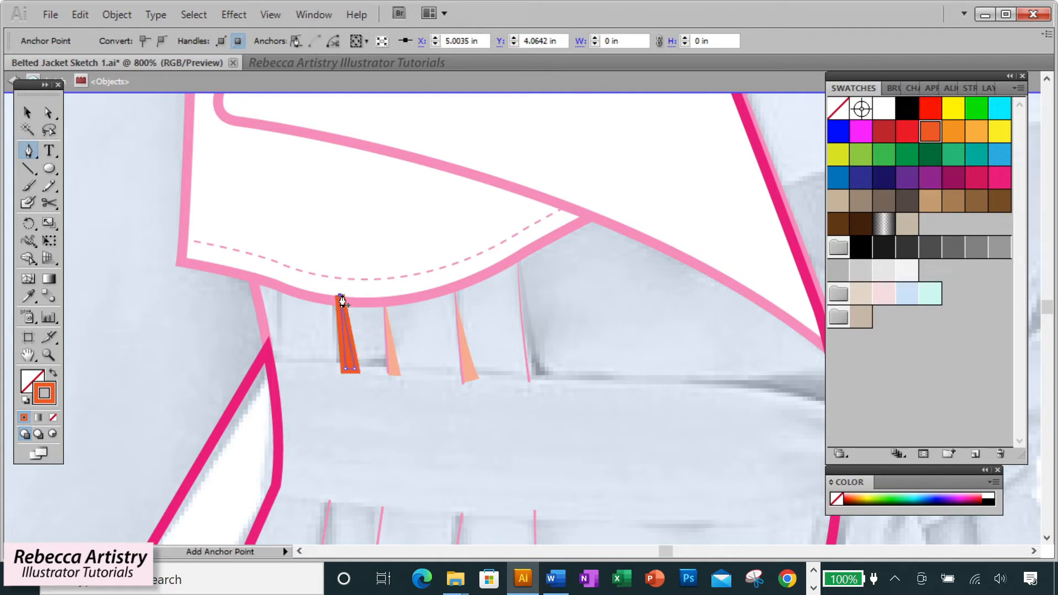
pyautogui.click(59, 374)
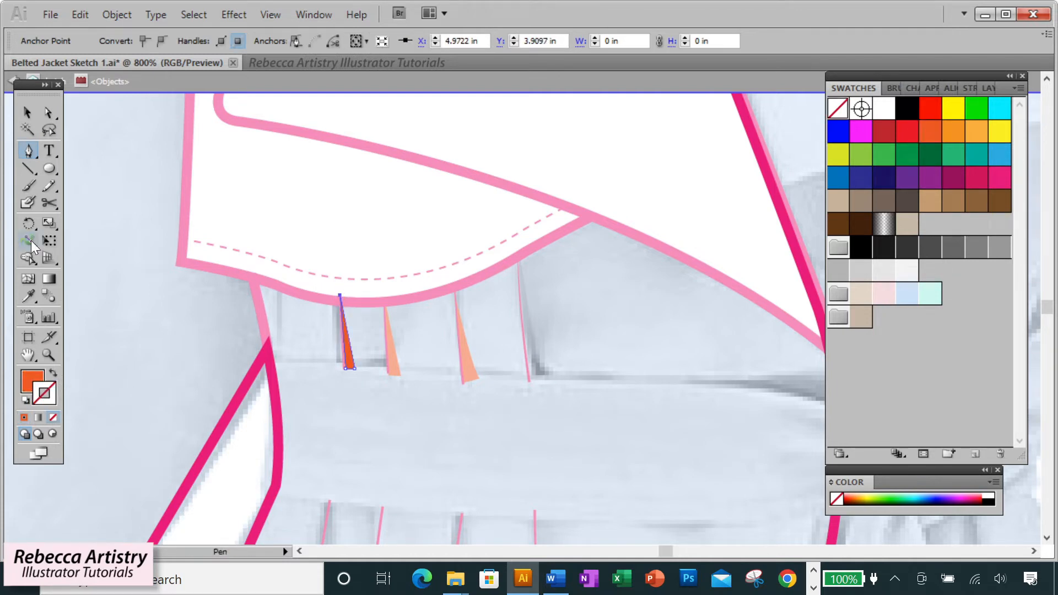
pyautogui.click(48, 113)
pyautogui.click(348, 380)
# Draw a short curved orange shadow, about 0.2 in long, beside the skirt fold line nearest the front opening below the belt.
pyautogui.scroll(-5, 492, 349)
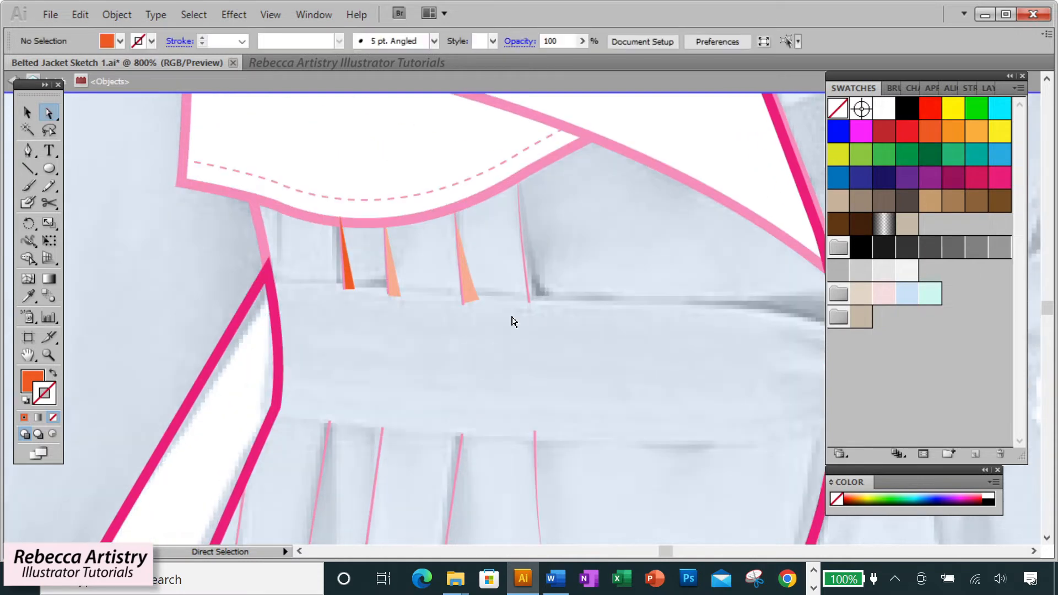
pyautogui.scroll(-2, 355, 317)
pyautogui.hotkey('ctrl', '-')
pyautogui.hotkey('ctrl', '-')
pyautogui.scroll(-3, 508, 342)
pyautogui.press('p')
pyautogui.click(32, 383)
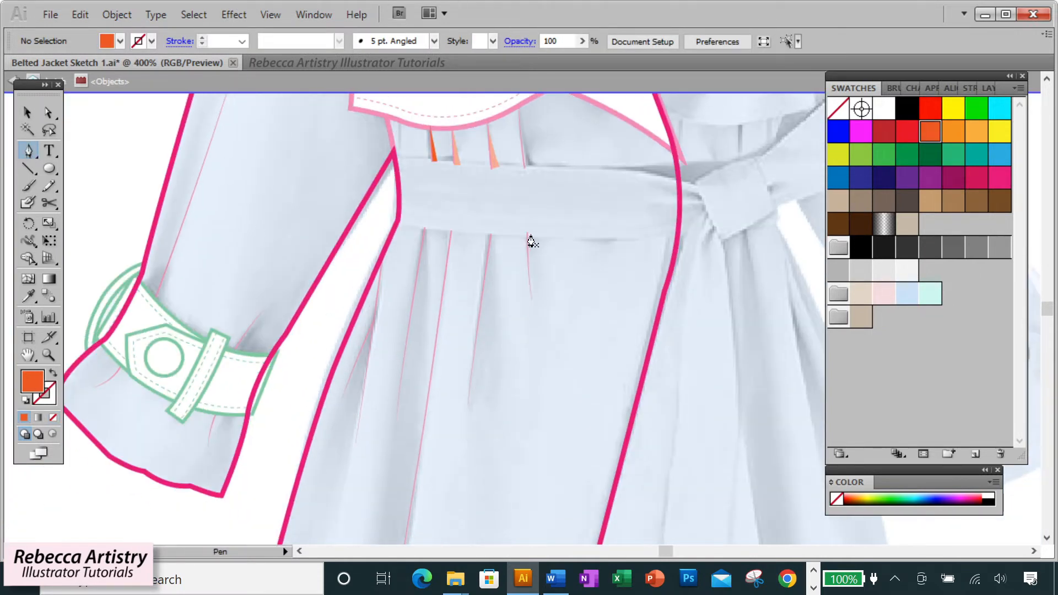
pyautogui.click(527, 233)
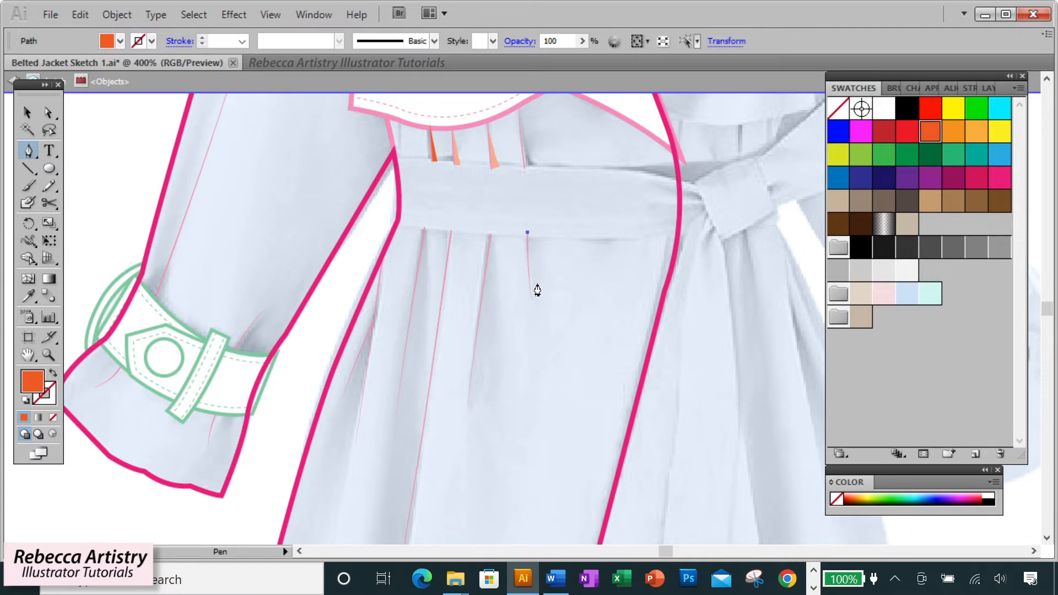
pyautogui.moveTo(532, 283)
pyautogui.mouseDown()
pyautogui.moveTo(551, 288)
pyautogui.moveTo(539, 286)
pyautogui.mouseUp()
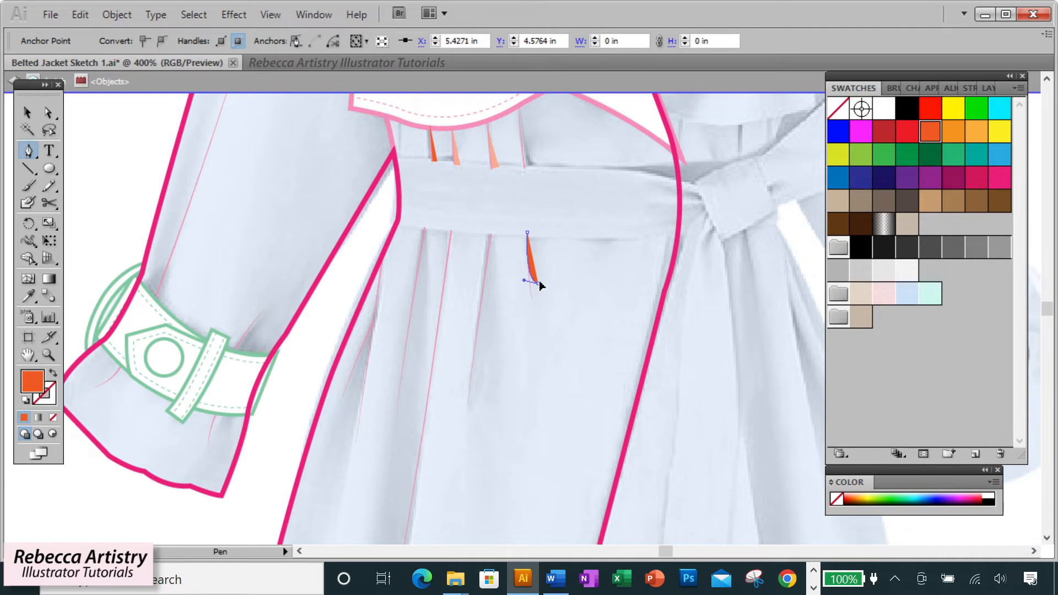
pyautogui.moveTo(544, 238); pyautogui.dragTo(537, 209)
pyautogui.click(545, 238)
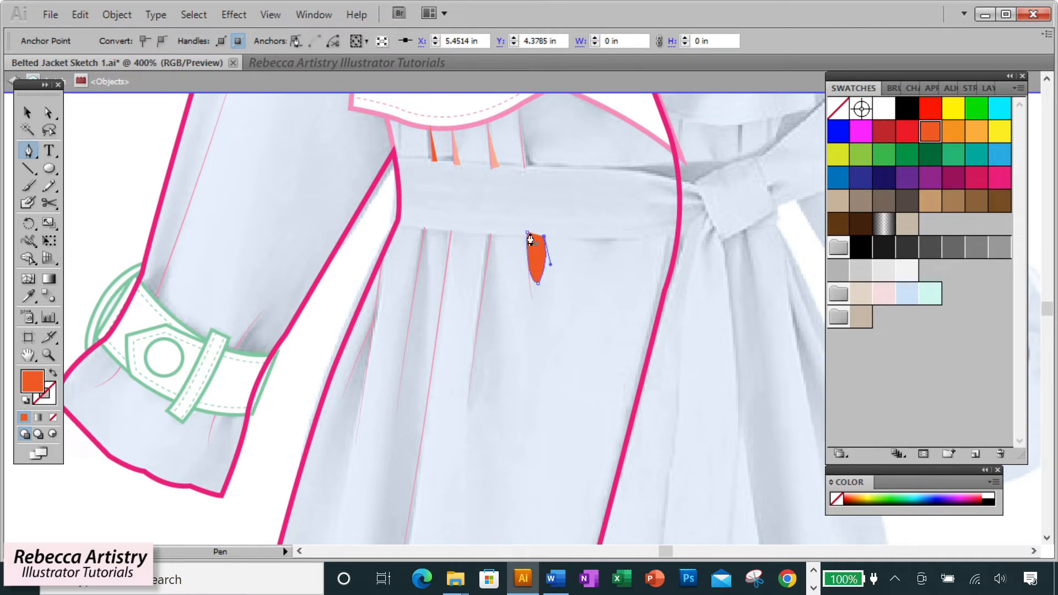
pyautogui.click(528, 235)
# Draw a closed orange shadow along the second skirt fold line from the front opening, widest at the belt and tapering to a point.
pyautogui.click(491, 234)
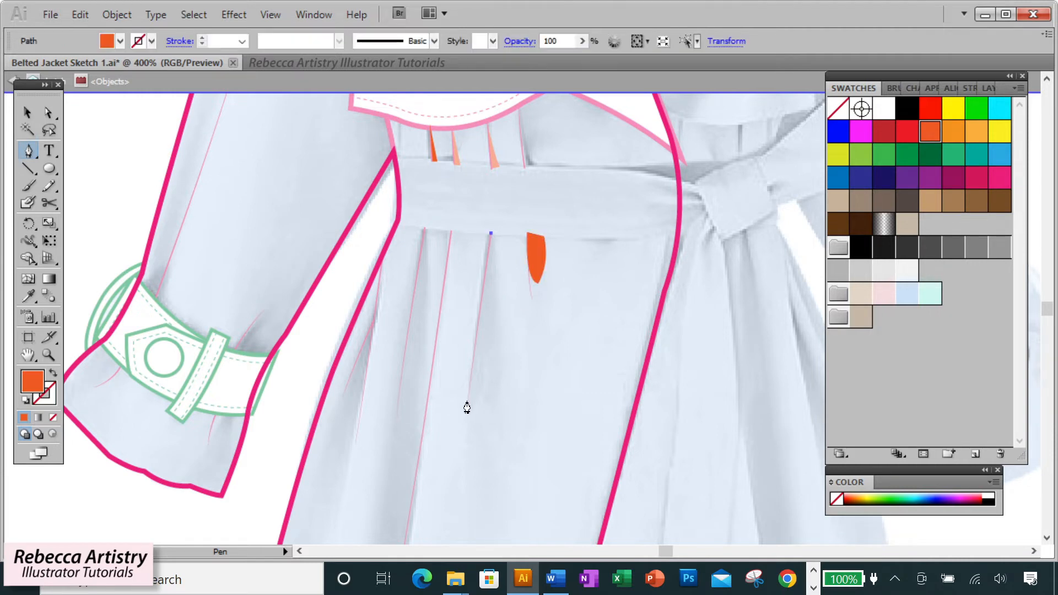
pyautogui.moveTo(468, 403); pyautogui.dragTo(469, 418)
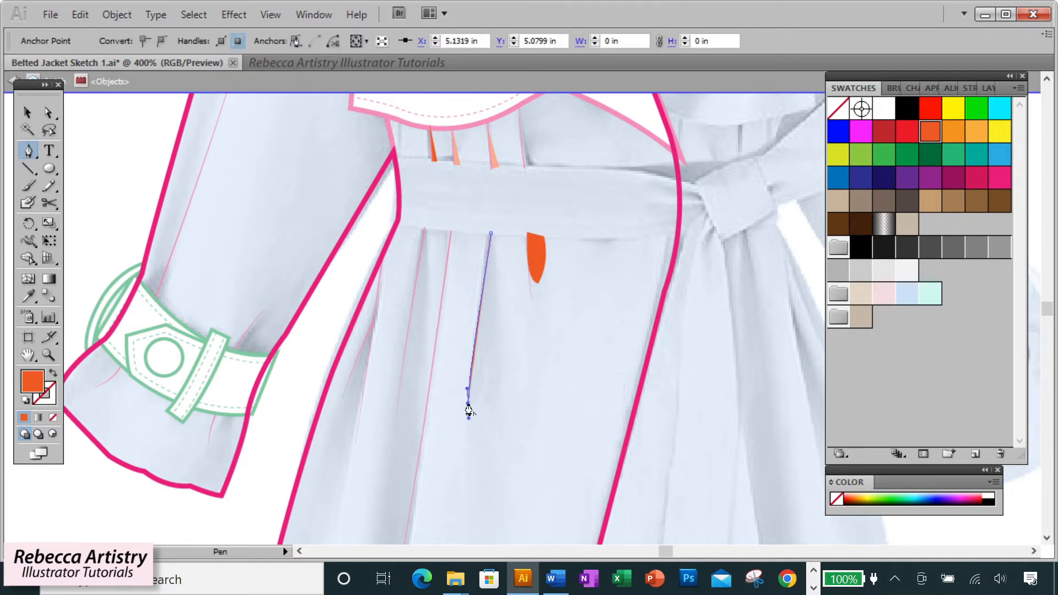
pyautogui.click(468, 405)
pyautogui.moveTo(507, 238); pyautogui.dragTo(524, 220)
pyautogui.click(508, 237)
pyautogui.click(492, 234)
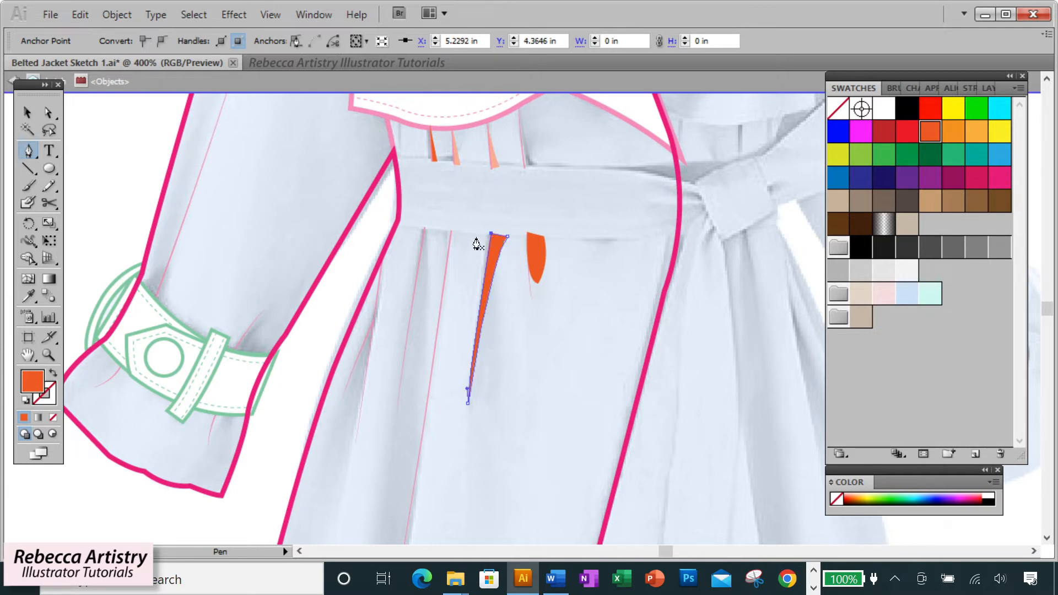
# Draw a long narrow orange shadow, about 2.4 in long, along the full-length skirt fold from the belt down to the hem notch.
pyautogui.scroll(-3, 477, 286)
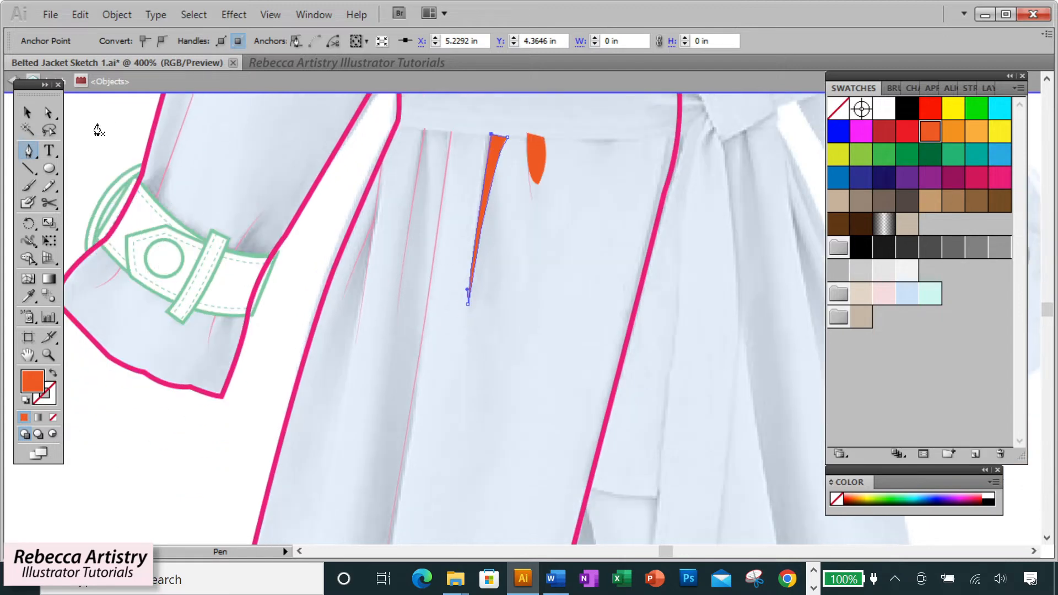
pyautogui.keyDown('ctrl'); pyautogui.click(452, 139); pyautogui.keyUp('ctrl')
pyautogui.scroll(-7, 395, 402)
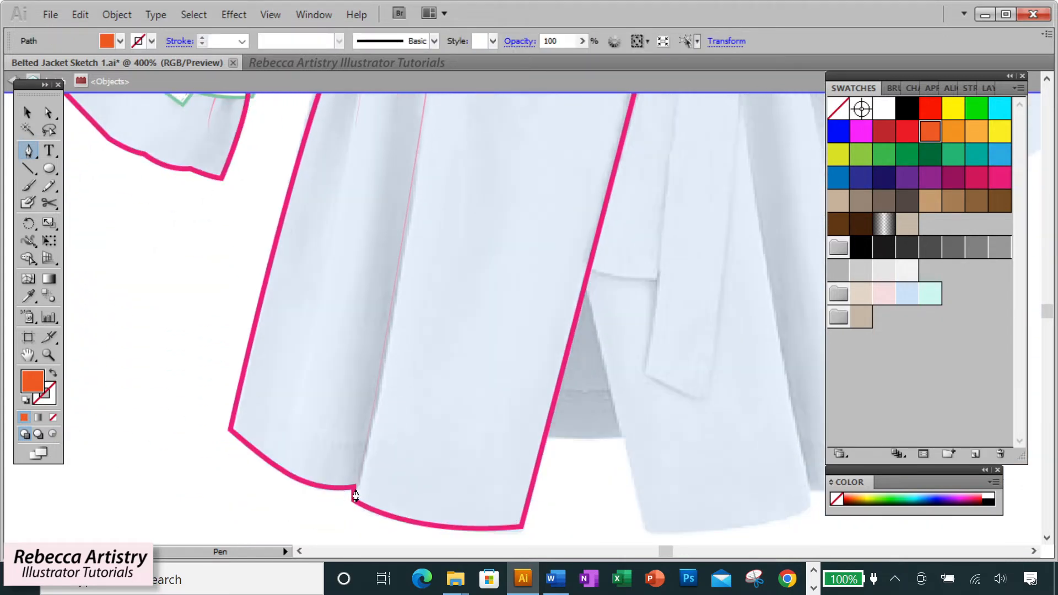
pyautogui.click(354, 489)
pyautogui.moveTo(352, 508); pyautogui.dragTo(331, 538)
pyautogui.keyDown('alt'); pyautogui.click(354, 487); pyautogui.keyUp('alt')
pyautogui.click(336, 489)
pyautogui.scroll(6, 347, 480)
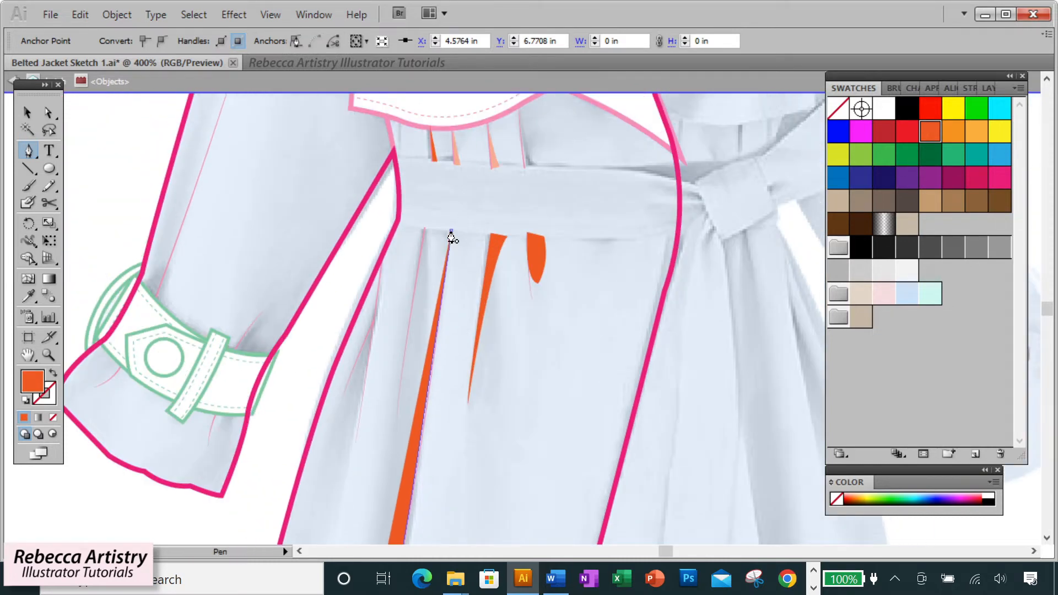
pyautogui.click(446, 236)
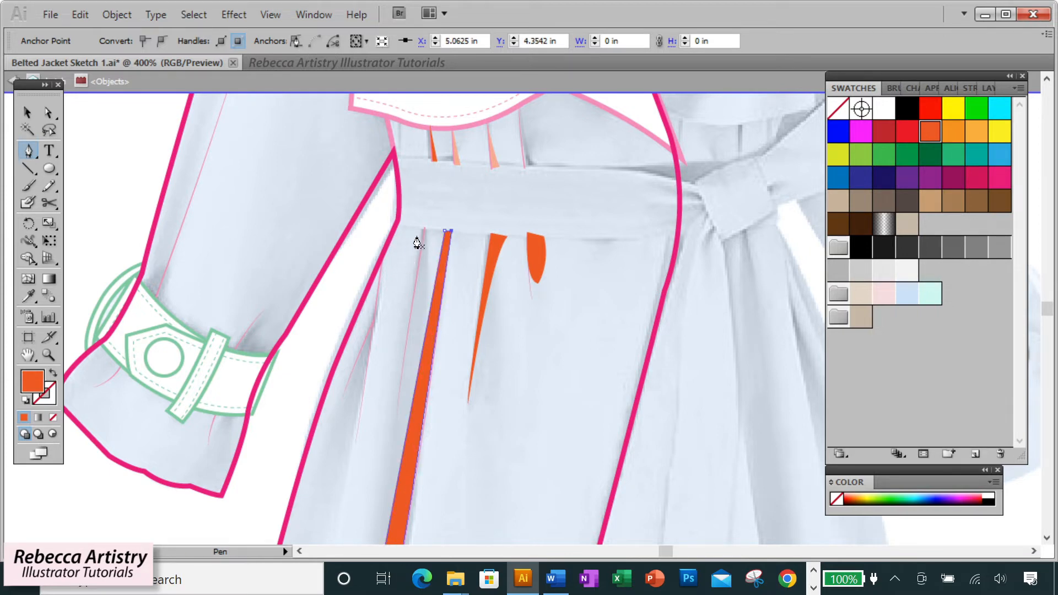
# Draw a tapered orange shadow on the skirt fold line beside the full-length fold, widest at the belt and pointed at its lower end.
pyautogui.click(423, 228)
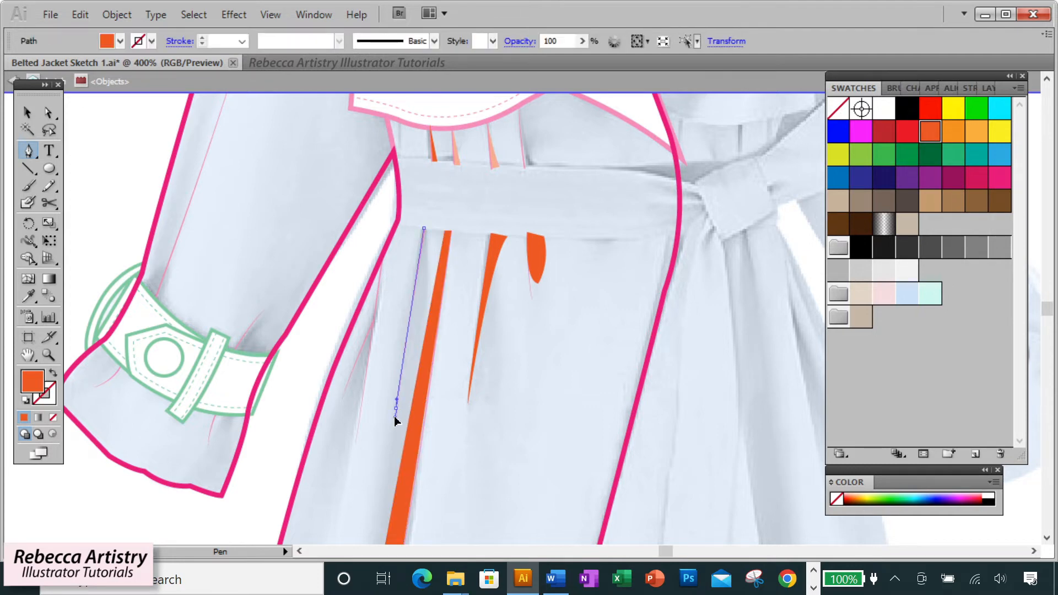
pyautogui.click(396, 414)
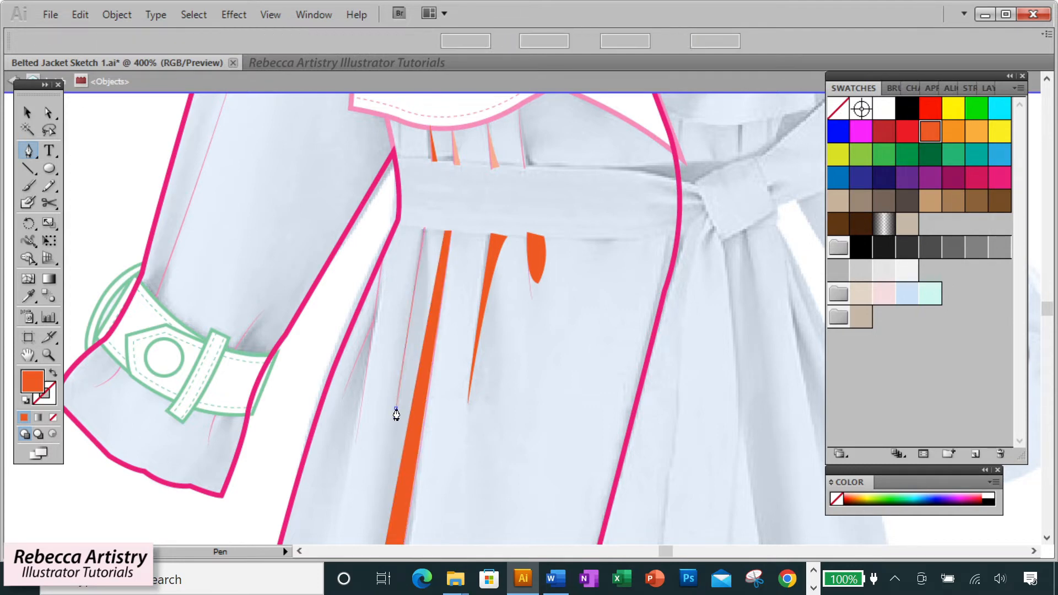
pyautogui.click(440, 229)
pyautogui.click(425, 228)
# Draw a closed orange shadow between the two short fold lines near the skirt's side seam, pointed at both ends.
pyautogui.click(375, 326)
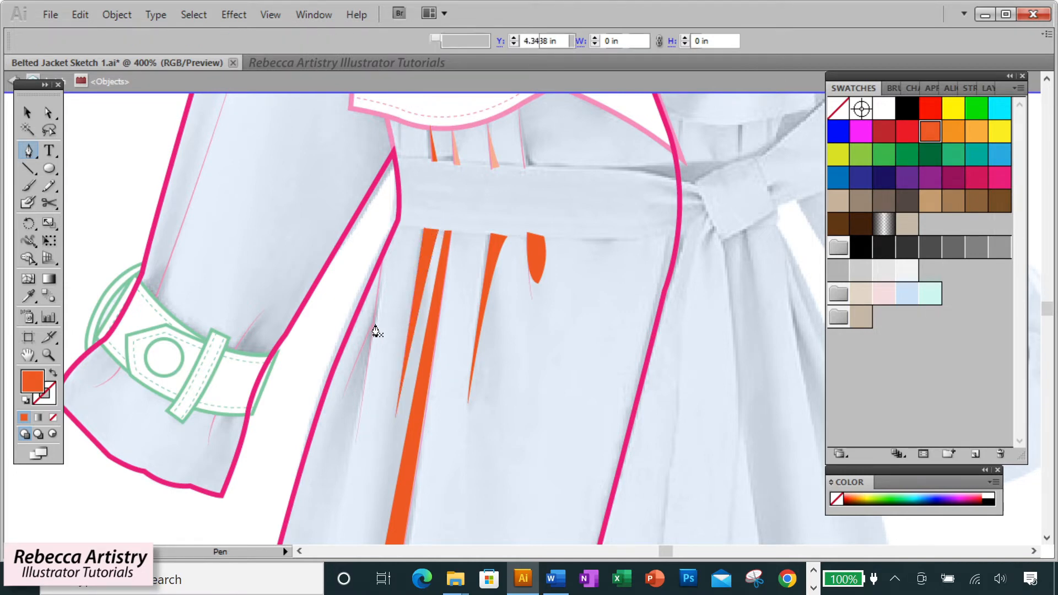
pyautogui.scroll(-2, 376, 330)
pyautogui.moveTo(355, 398); pyautogui.dragTo(349, 416)
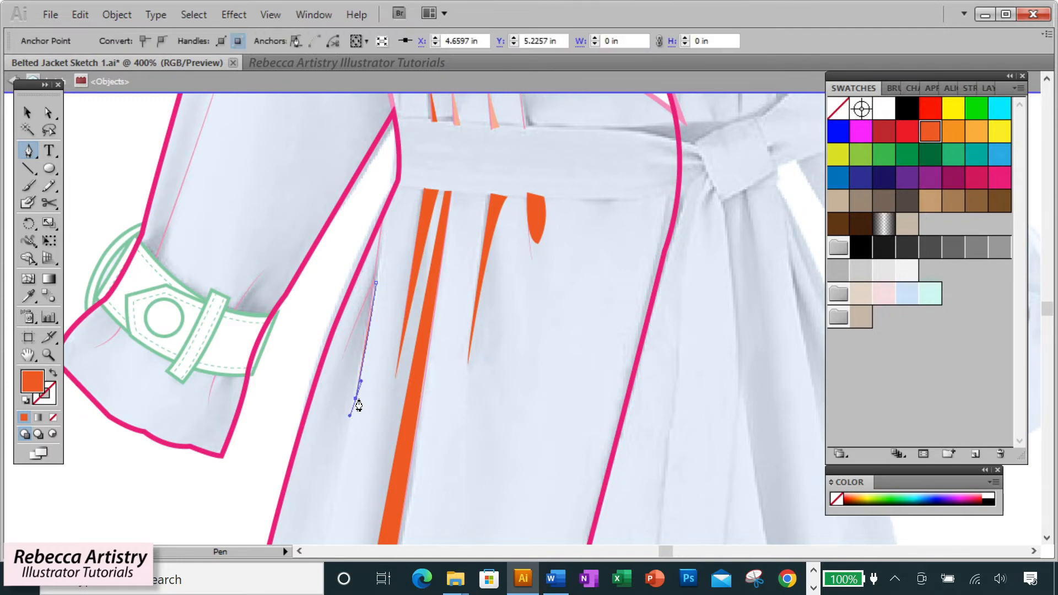
pyautogui.click(356, 329)
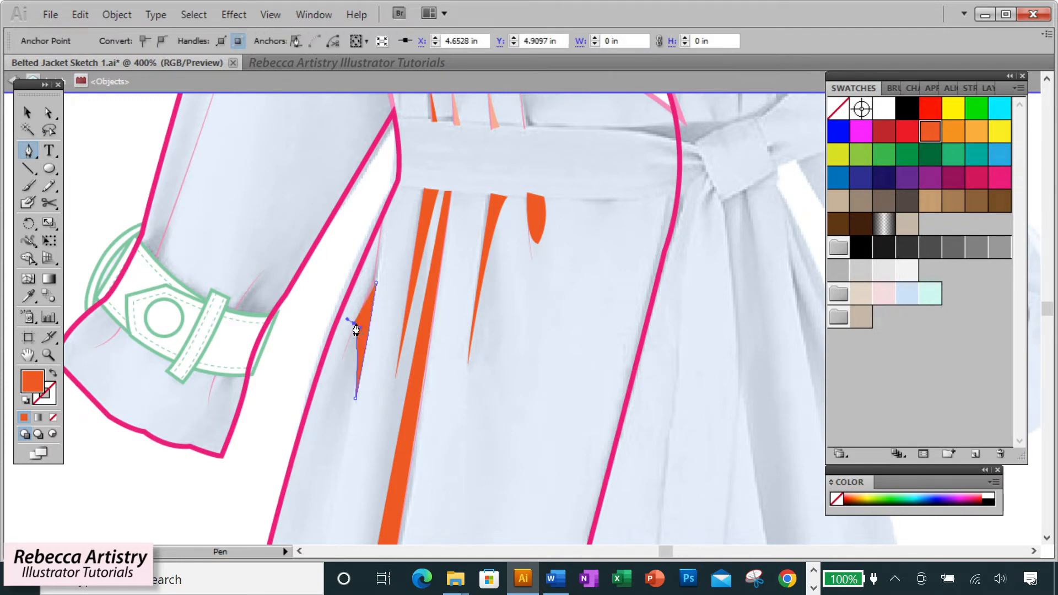
pyautogui.click(376, 283)
pyautogui.click(48, 113)
pyautogui.click(355, 325)
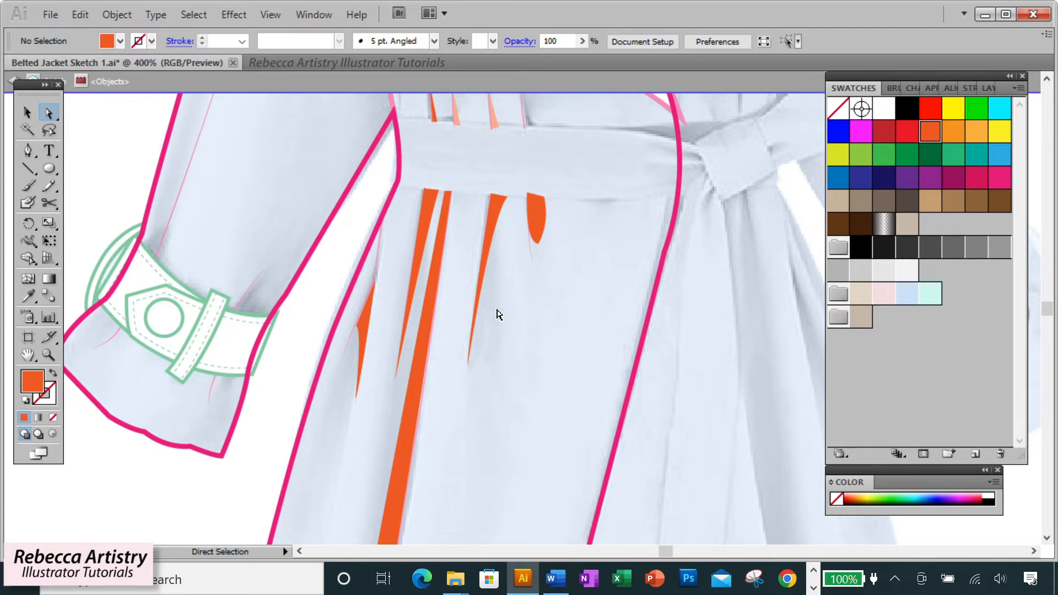
# Draw a small rounded orange shadow beside the short fold line just above the sleeve's cuff strap, near the inner sleeve edge.
pyautogui.hotkey('ctrl', '-')
pyautogui.hotkey('ctrl', '-')
pyautogui.hotkey('ctrl', '-')
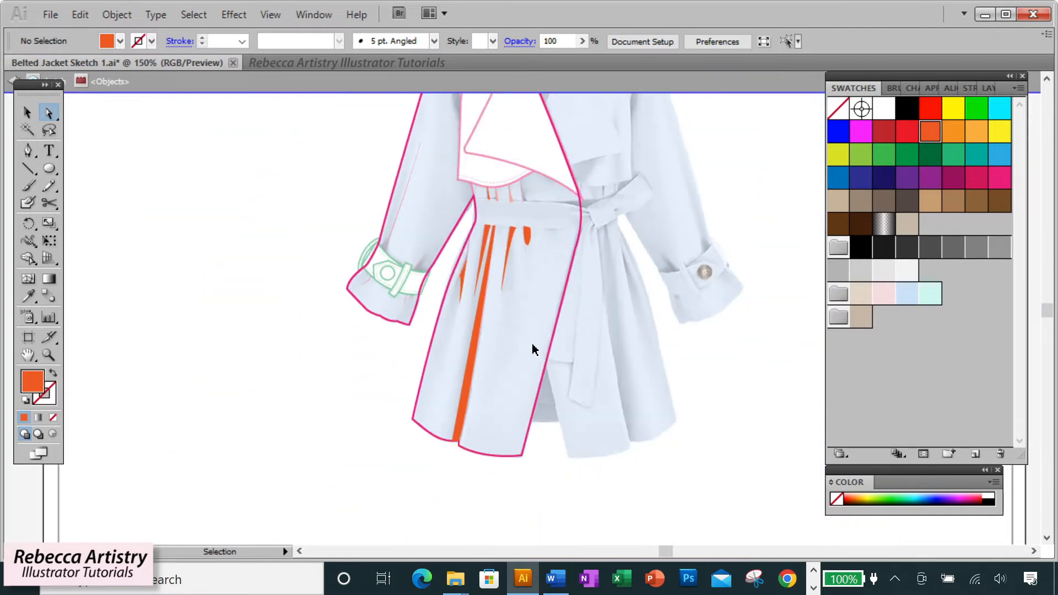
pyautogui.scroll(3, 518, 300)
pyautogui.click(49, 356)
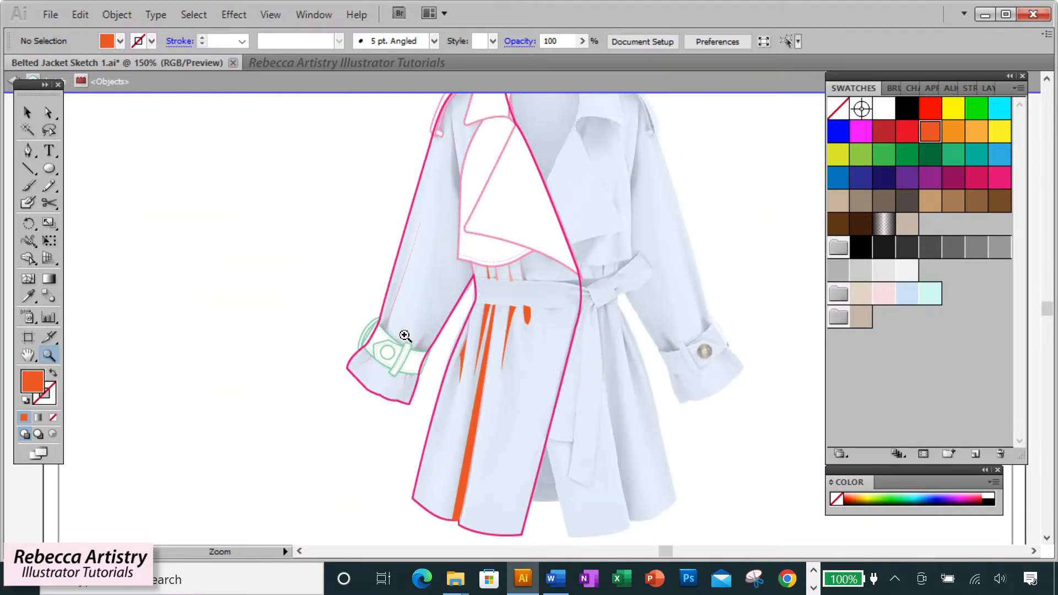
pyautogui.click(405, 335)
pyautogui.click(568, 311)
pyautogui.click(27, 151)
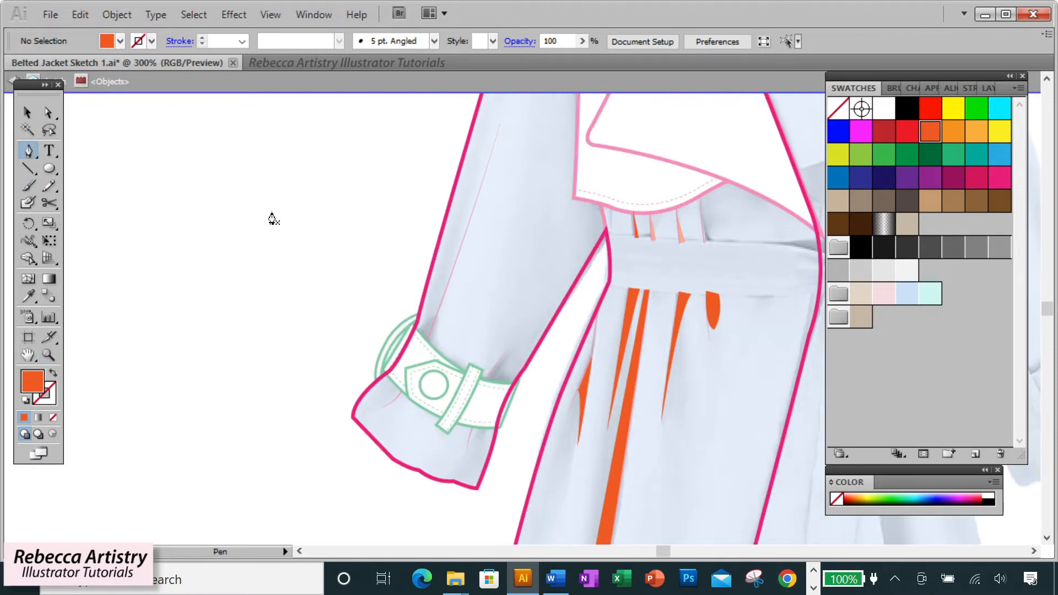
pyautogui.click(488, 378)
pyautogui.click(501, 361)
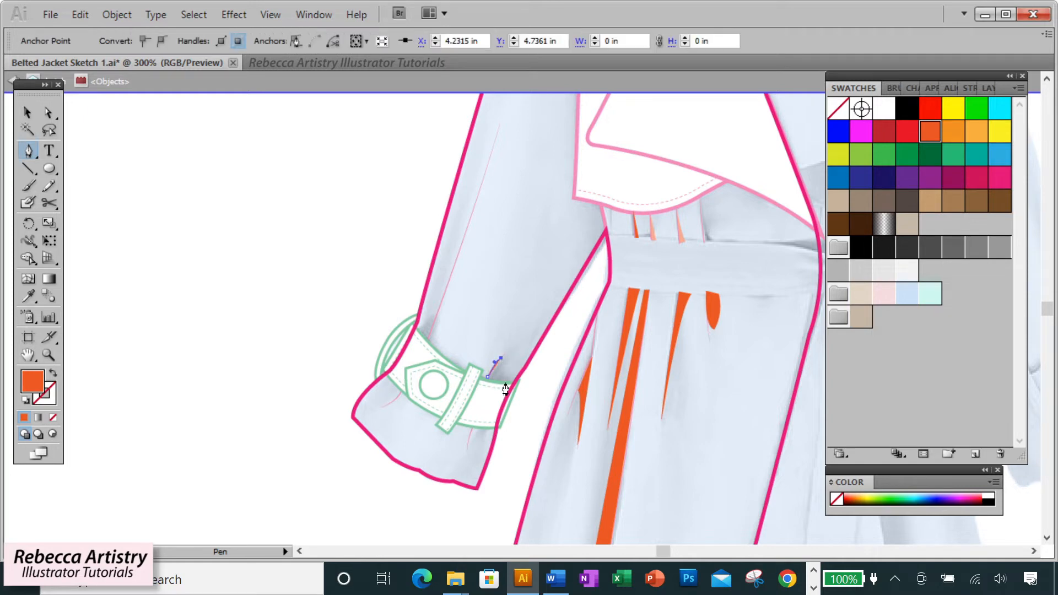
pyautogui.click(504, 381)
pyautogui.click(487, 377)
pyautogui.moveTo(479, 373); pyautogui.dragTo(478, 373)
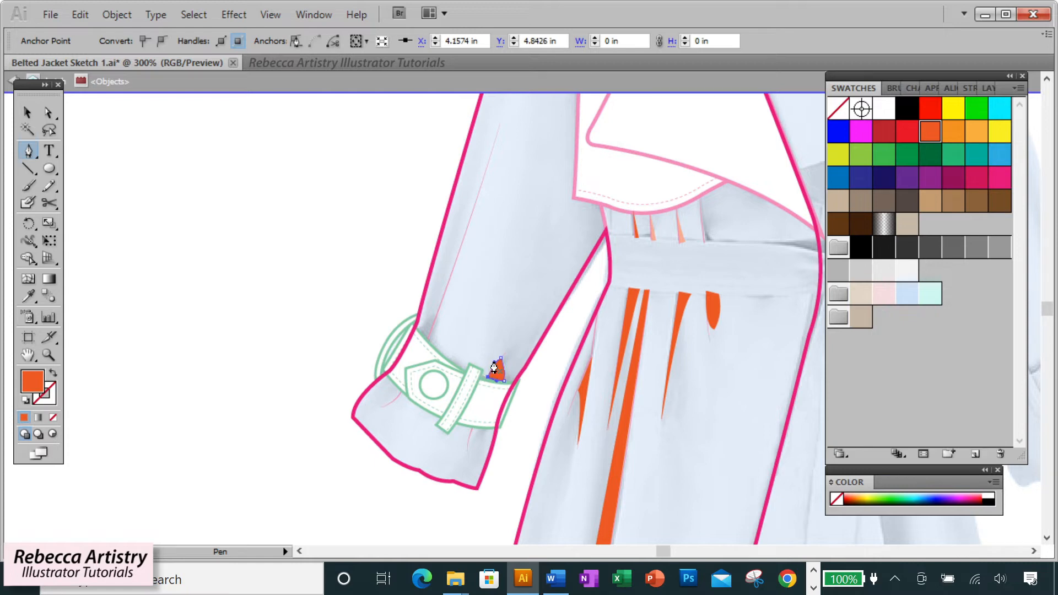
# Draw a small tapered orange shadow beside the short fold line just below the sleeve's cuff strap.
pyautogui.click(472, 428)
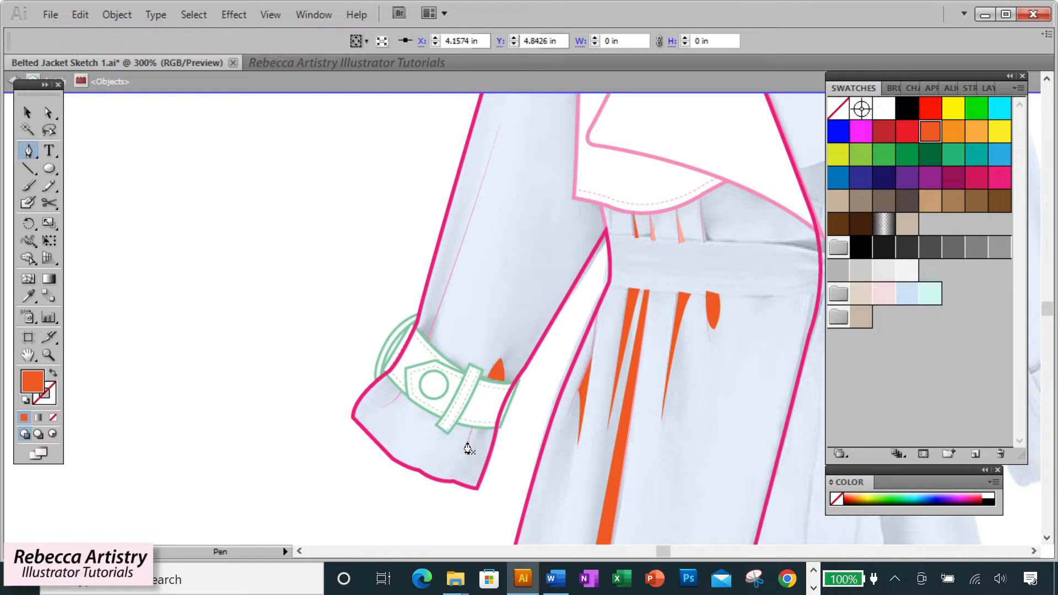
pyautogui.moveTo(468, 452); pyautogui.dragTo(486, 420)
pyautogui.click(484, 427)
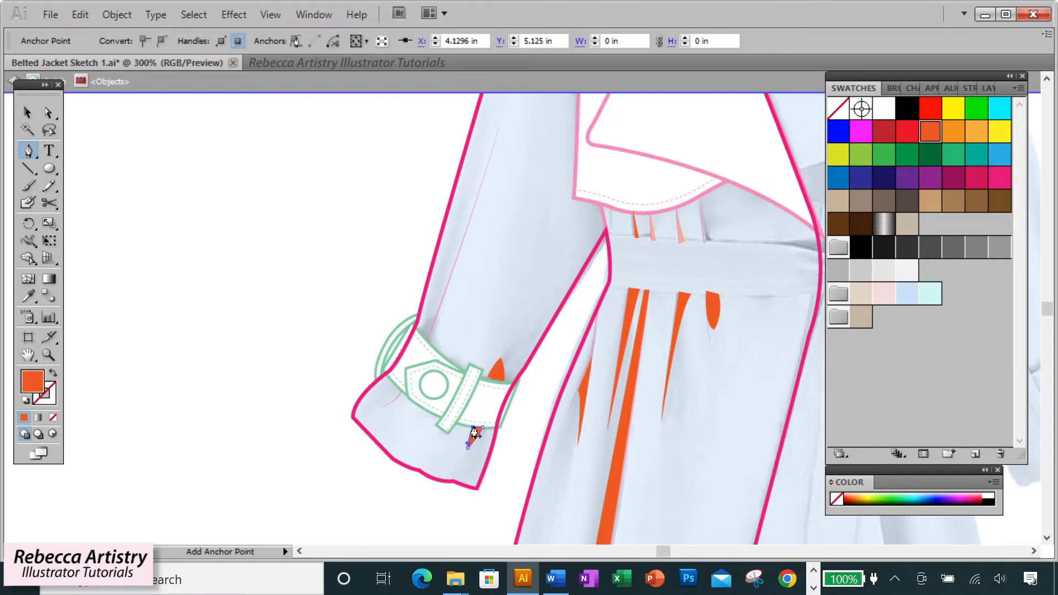
pyautogui.click(473, 427)
# Draw a tapered orange shadow, about 0.8 in long, along the outer sleeve fold line, widest at the cuff strap.
pyautogui.click(427, 337)
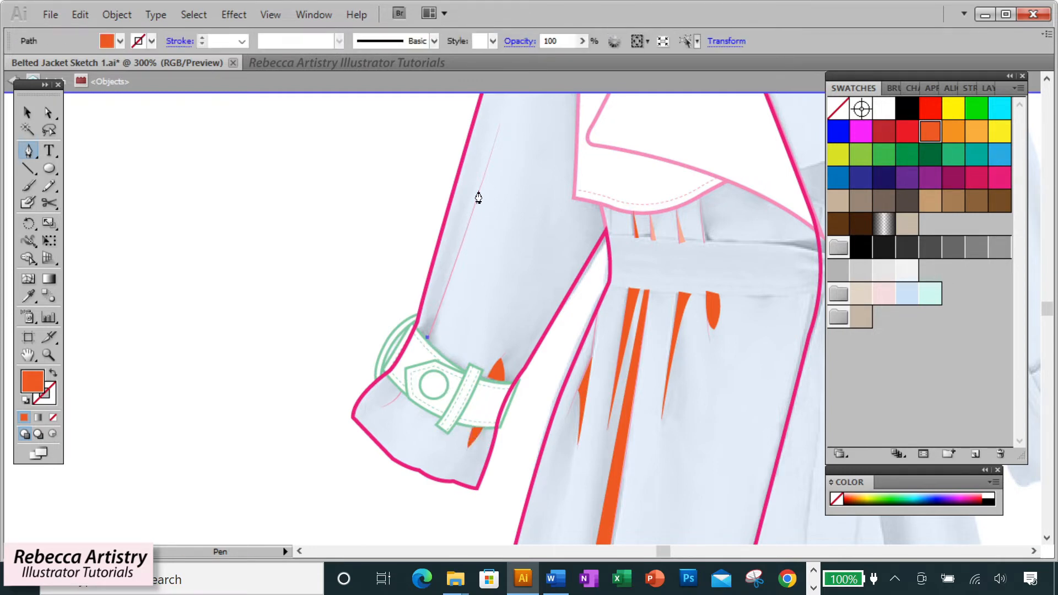
pyautogui.moveTo(479, 193); pyautogui.dragTo(480, 200)
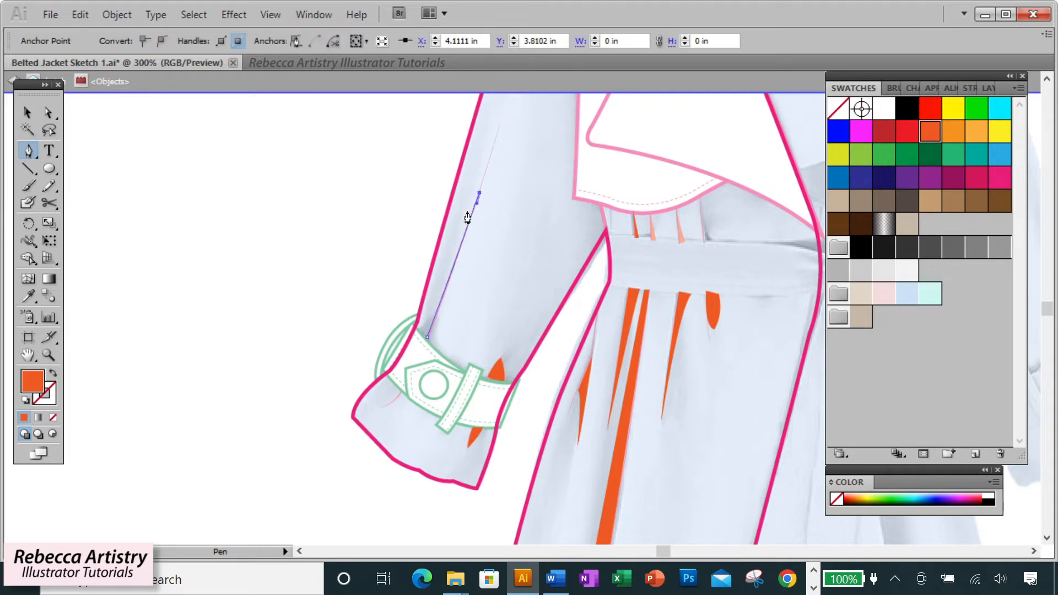
pyautogui.moveTo(419, 330); pyautogui.dragTo(414, 345)
pyautogui.click(419, 331)
pyautogui.click(427, 337)
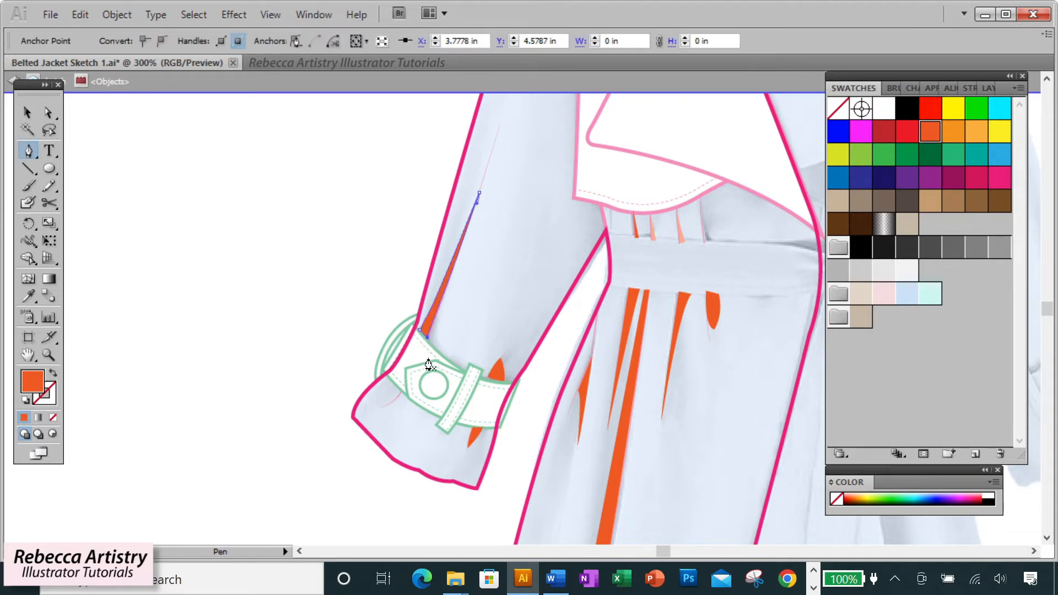
# Draw a small tapered orange shadow beside the short fold line below the cuff strap, near the outer sleeve edge.
pyautogui.click(401, 392)
pyautogui.moveTo(384, 407); pyautogui.dragTo(378, 406)
pyautogui.click(384, 406)
pyautogui.moveTo(394, 380); pyautogui.dragTo(396, 390)
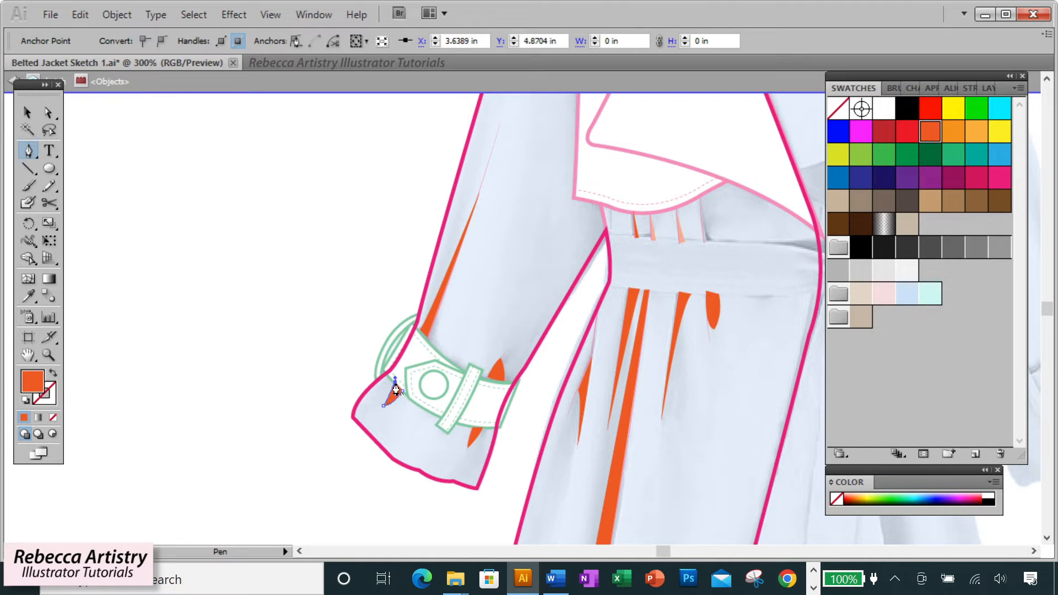
pyautogui.click(402, 392)
# Select every orange shadow shape by matching fill color and apply the armhole shadow's semi-transparent dark fill using the Eyedropper.
pyautogui.click(678, 321)
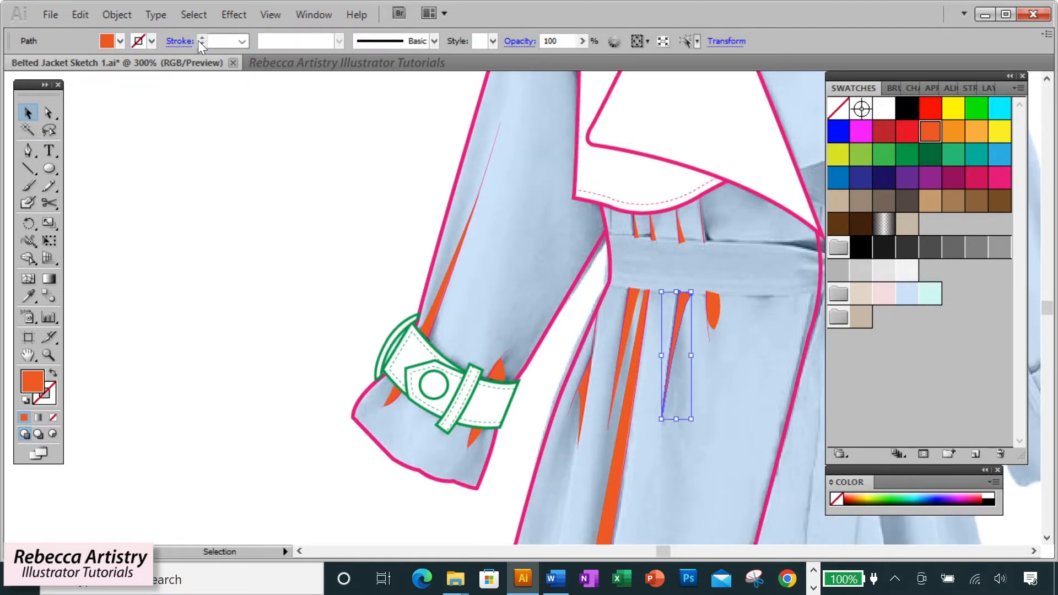
pyautogui.click(193, 14)
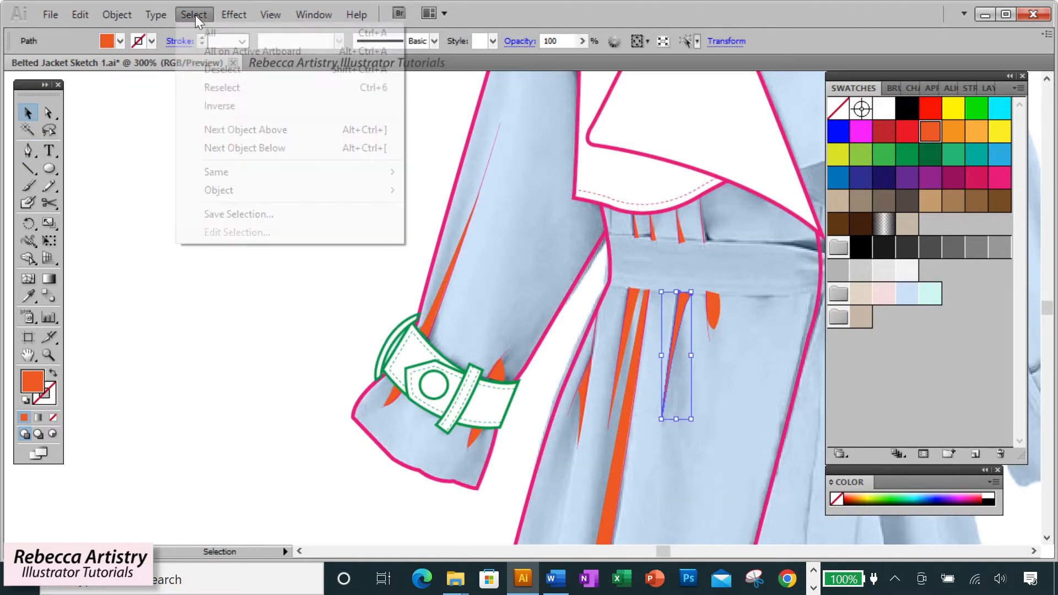
pyautogui.moveTo(254, 173)
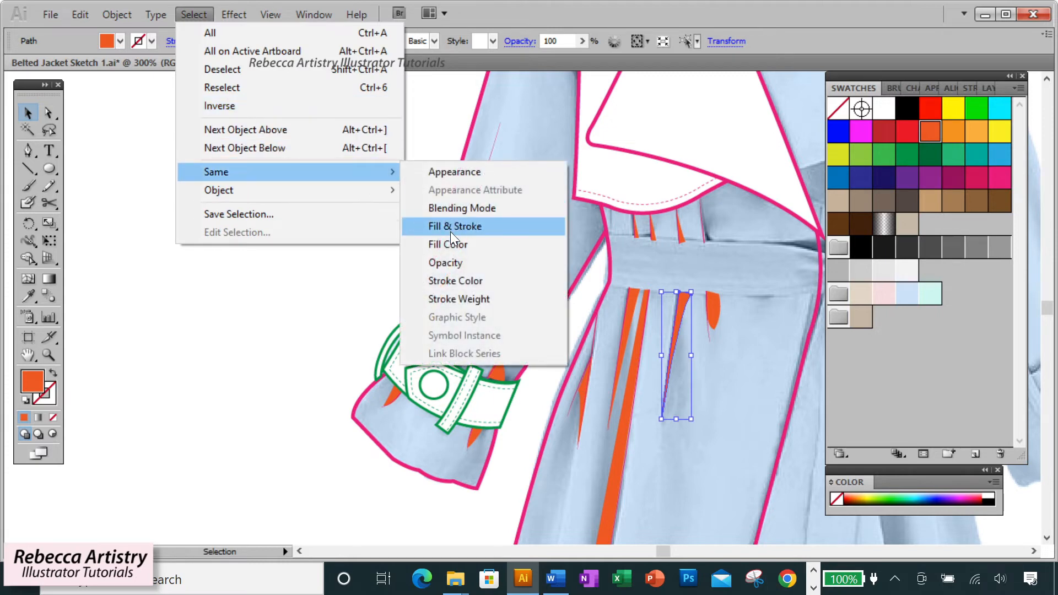
pyautogui.click(458, 244)
pyautogui.hotkey('ctrl', '-')
pyautogui.hotkey('ctrl', '-')
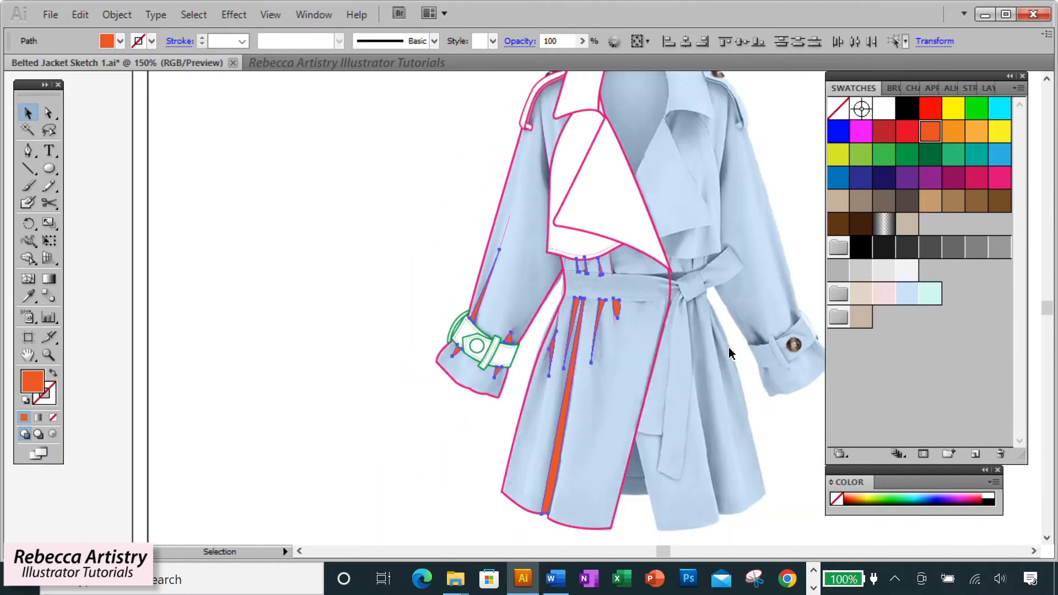
pyautogui.scroll(1, 672, 325)
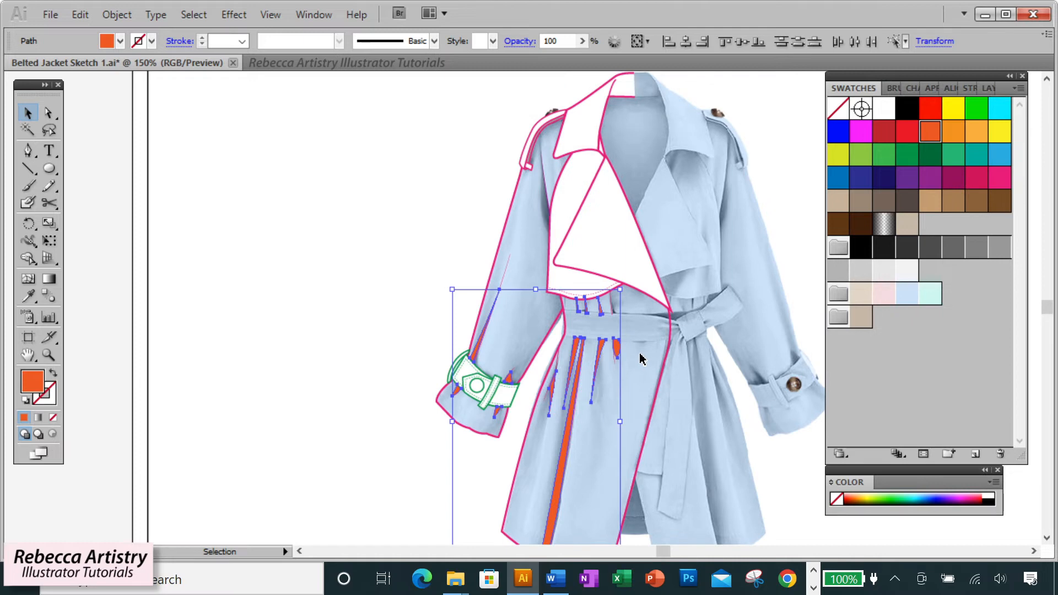
pyautogui.scroll(-1, 640, 359)
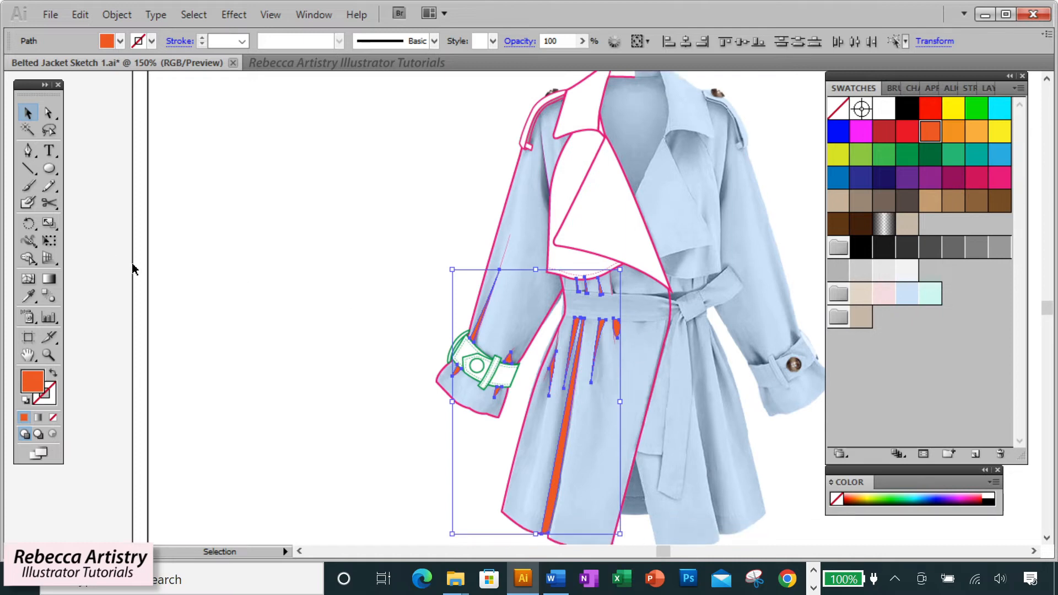
pyautogui.click(29, 295)
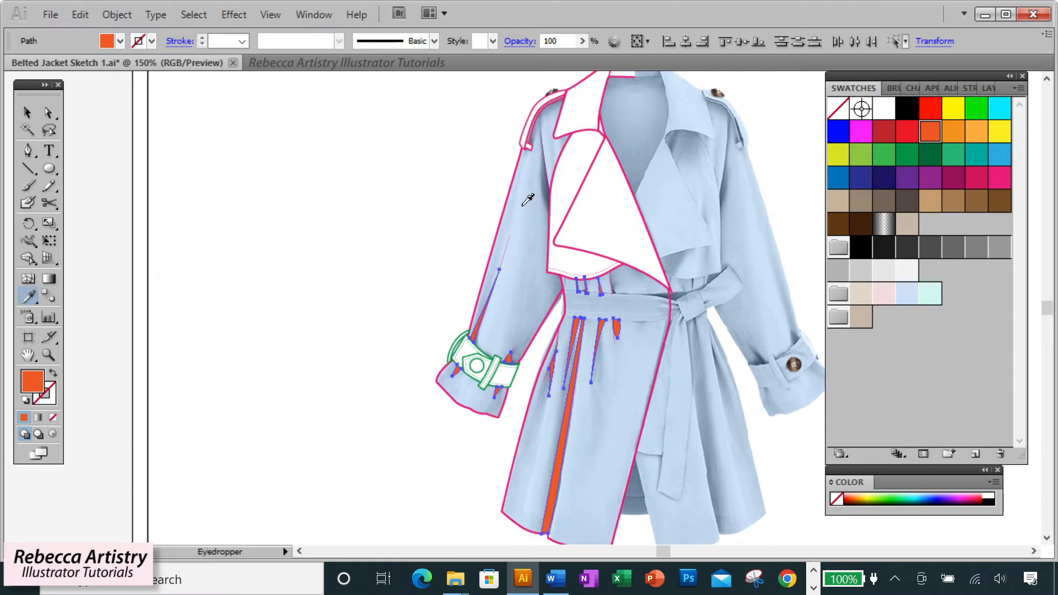
pyautogui.click(549, 184)
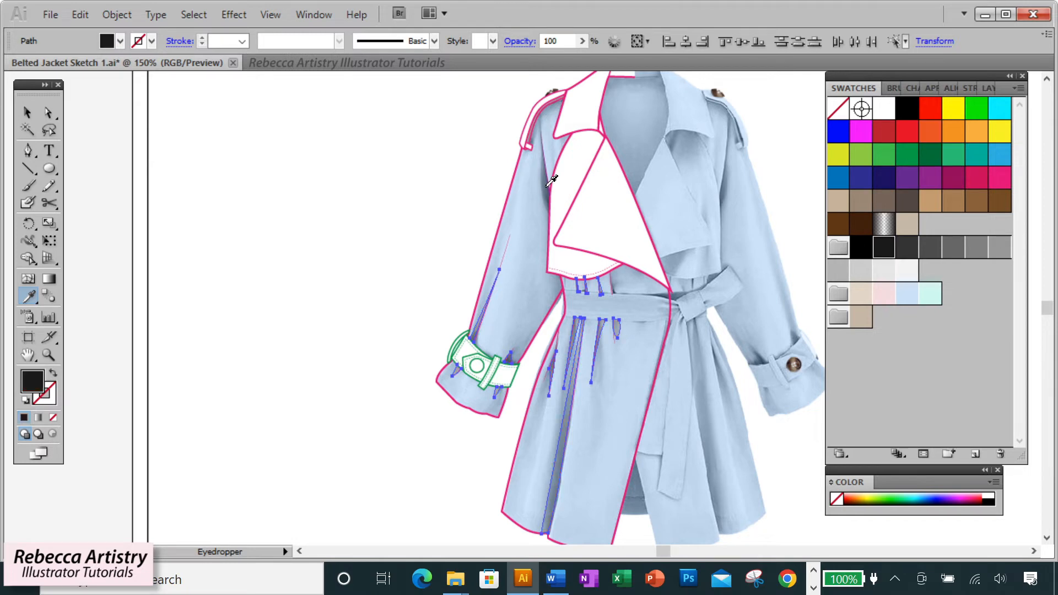
# Fill the jacket's main body and sleeve outline with white, keeping its magenta stroke.
pyautogui.click(48, 113)
pyautogui.click(264, 159)
pyautogui.click(502, 215)
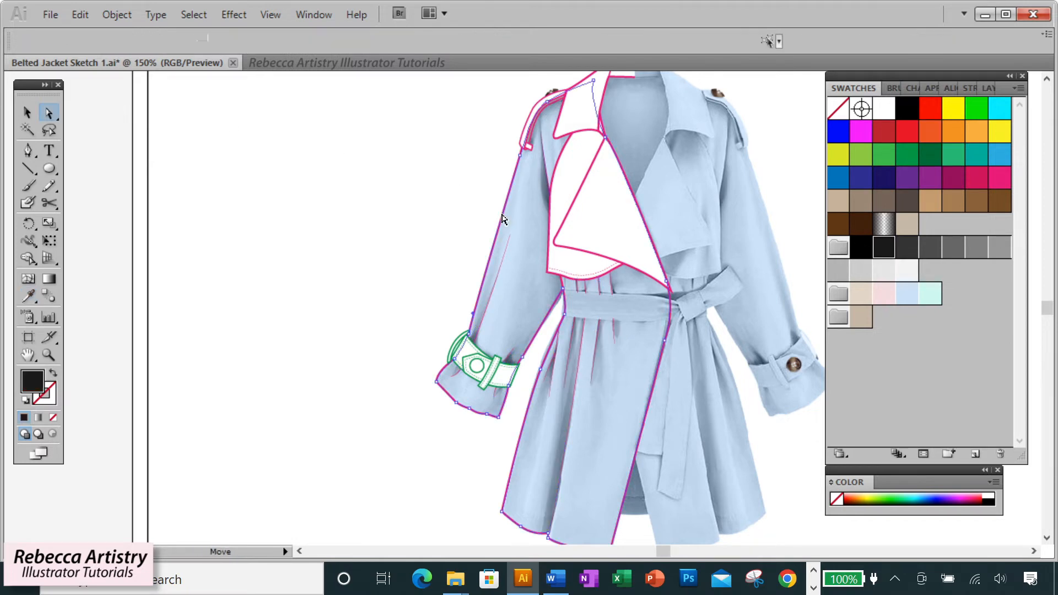
pyautogui.click(881, 114)
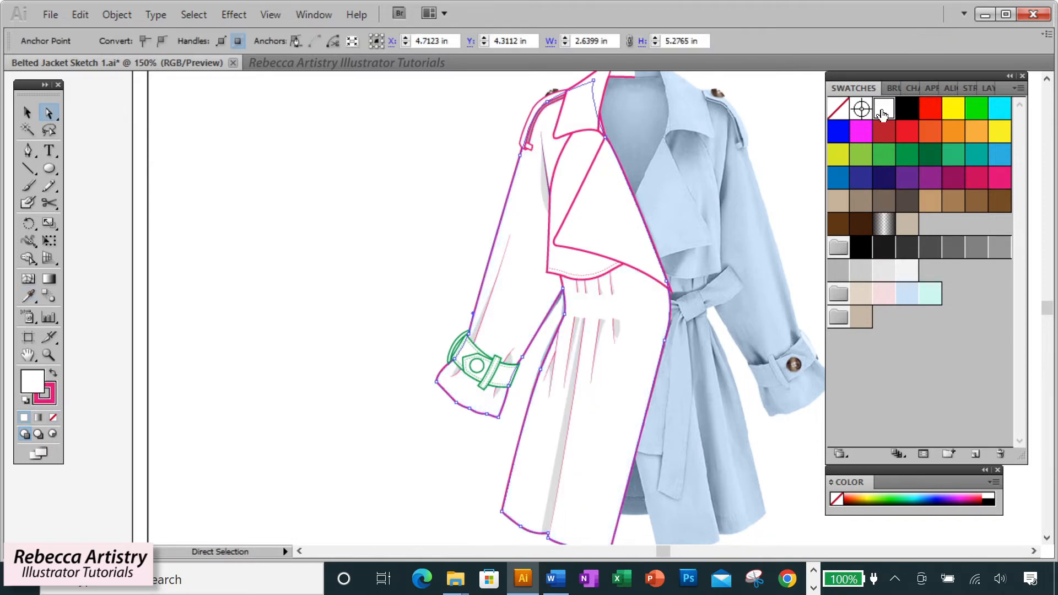
pyautogui.click(781, 196)
# Review the white-filled jacket half and its fold shadows from collar to hem.
pyautogui.scroll(2, 777, 241)
pyautogui.scroll(-3, 777, 240)
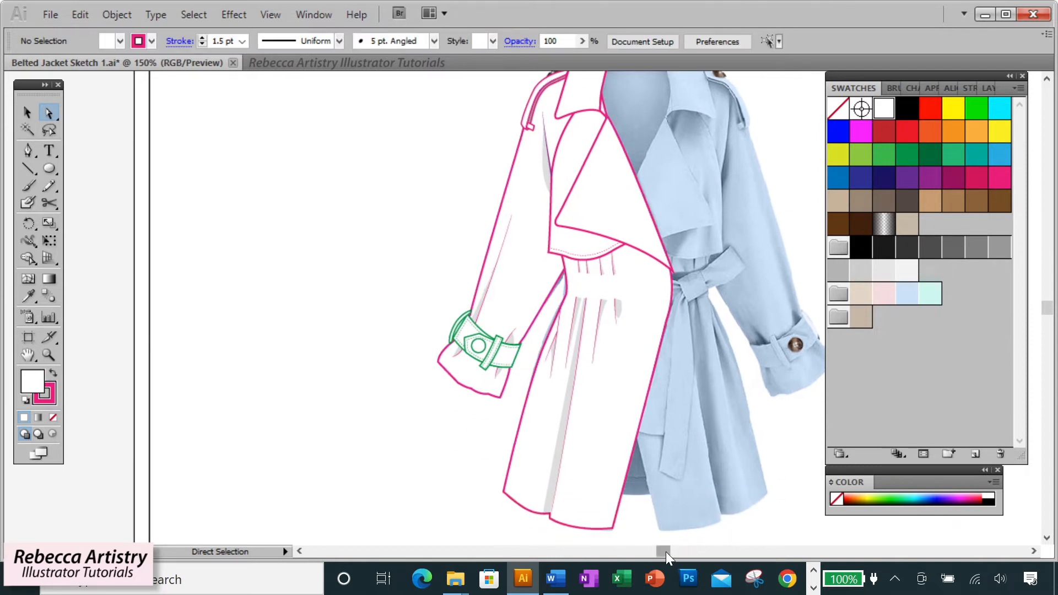
pyautogui.moveTo(666, 552); pyautogui.dragTo(669, 552)
pyautogui.scroll(3, 696, 380)
pyautogui.scroll(-2, 697, 378)
pyautogui.press('ctrl')
pyautogui.hotkey('ctrl', '-')
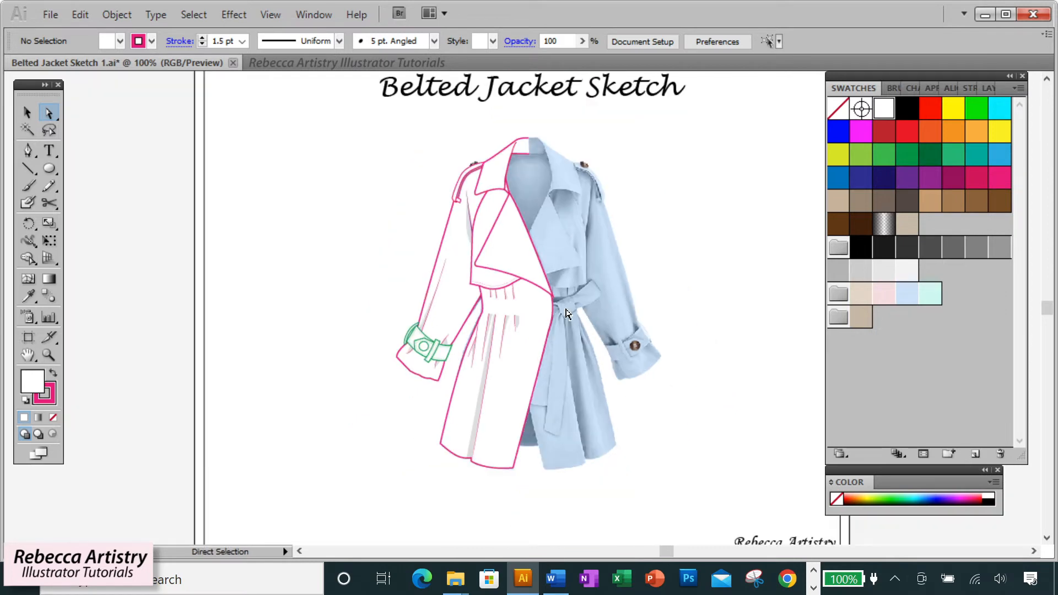
pyautogui.press('z')
pyautogui.click(547, 302)
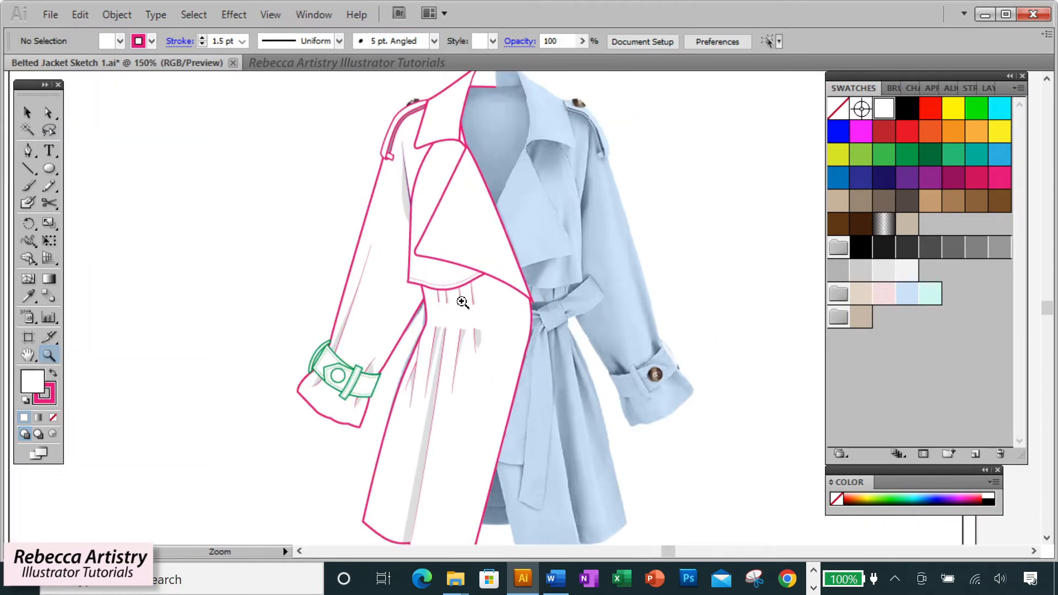
# Select all green-outlined cuff strap pieces by matching stroke color and change their stroke to the magenta of the jacket outline.
pyautogui.press('a')
pyautogui.click(340, 364)
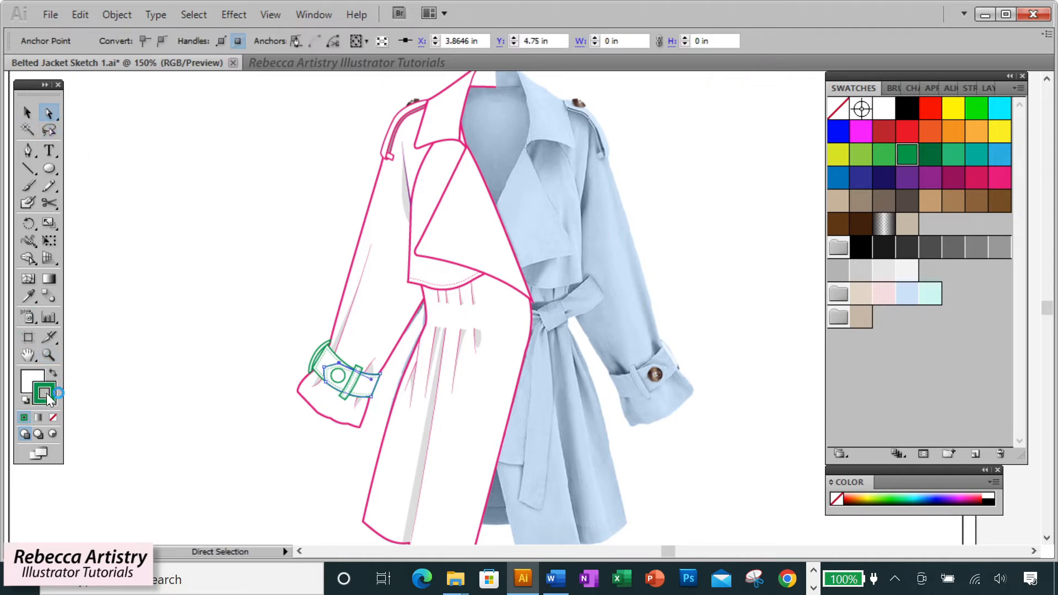
pyautogui.click(196, 15)
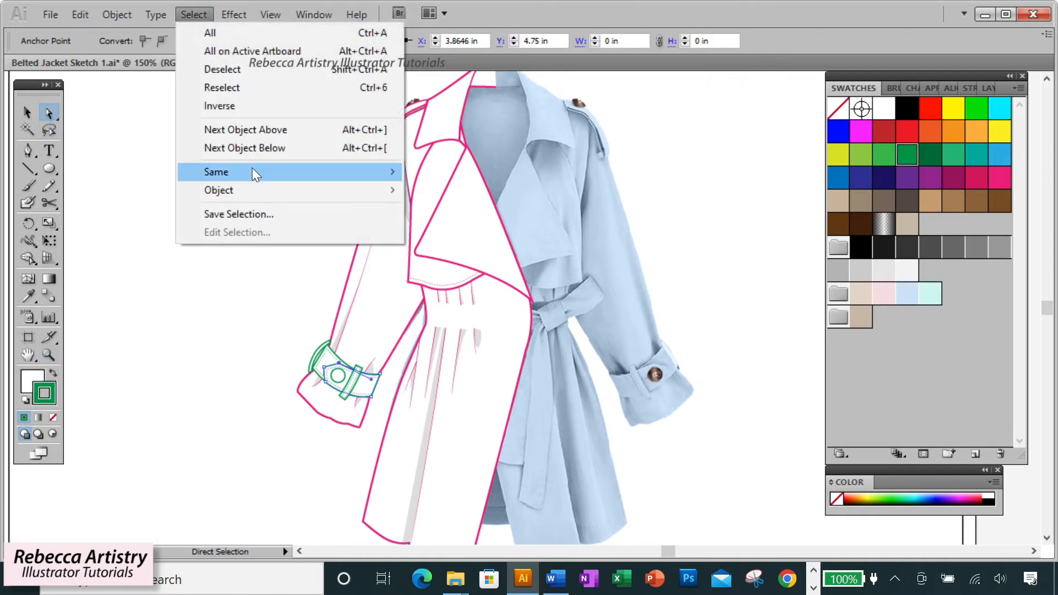
pyautogui.moveTo(253, 171)
pyautogui.click(447, 279)
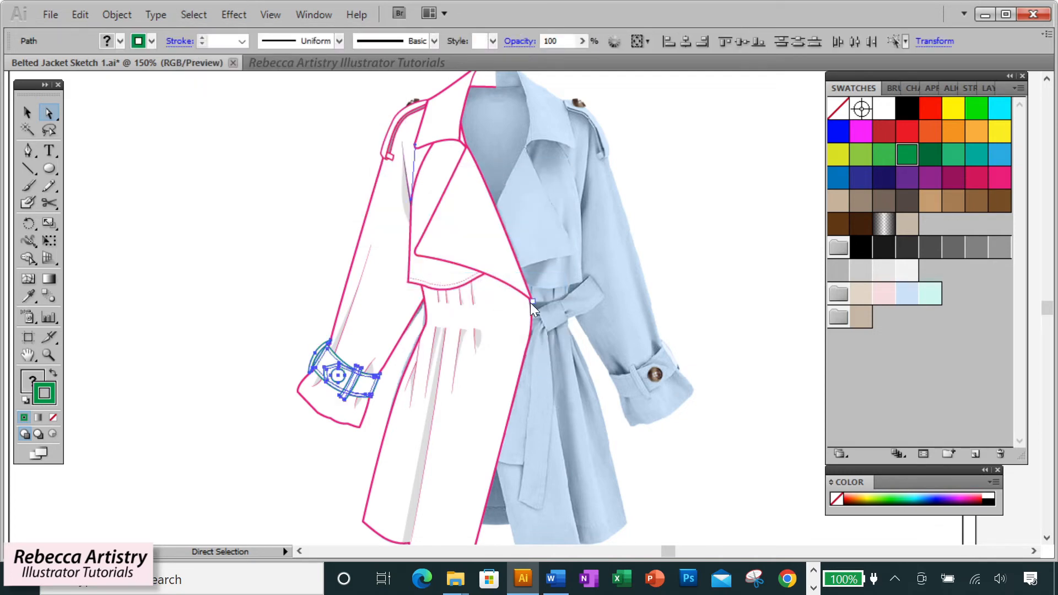
pyautogui.click(1000, 178)
pyautogui.click(687, 223)
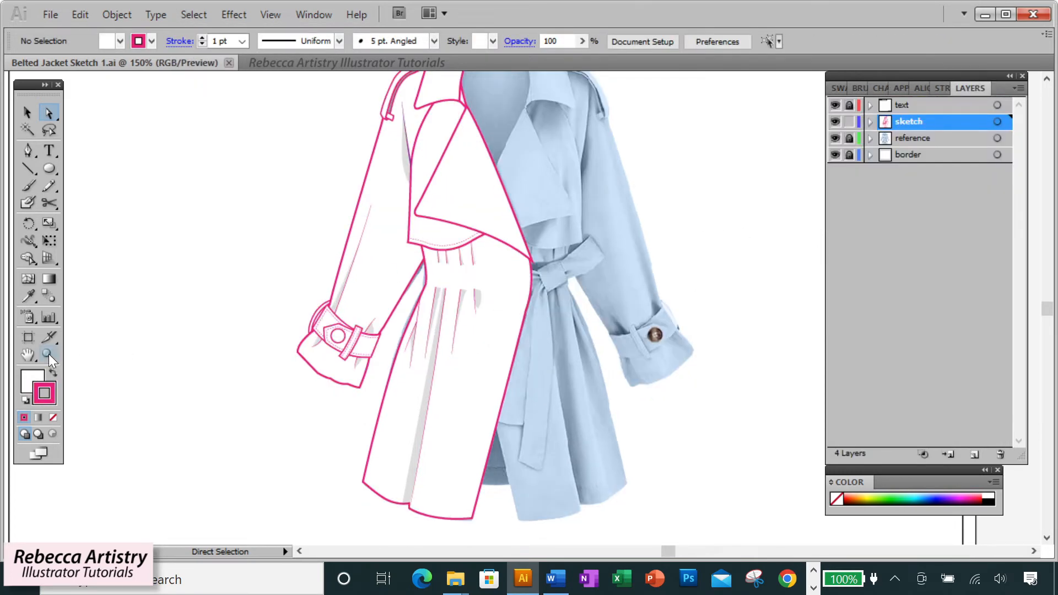
# Examine the fold lines and shadows around the waist and across the whole jacket half.
pyautogui.click(49, 355)
pyautogui.click(532, 331)
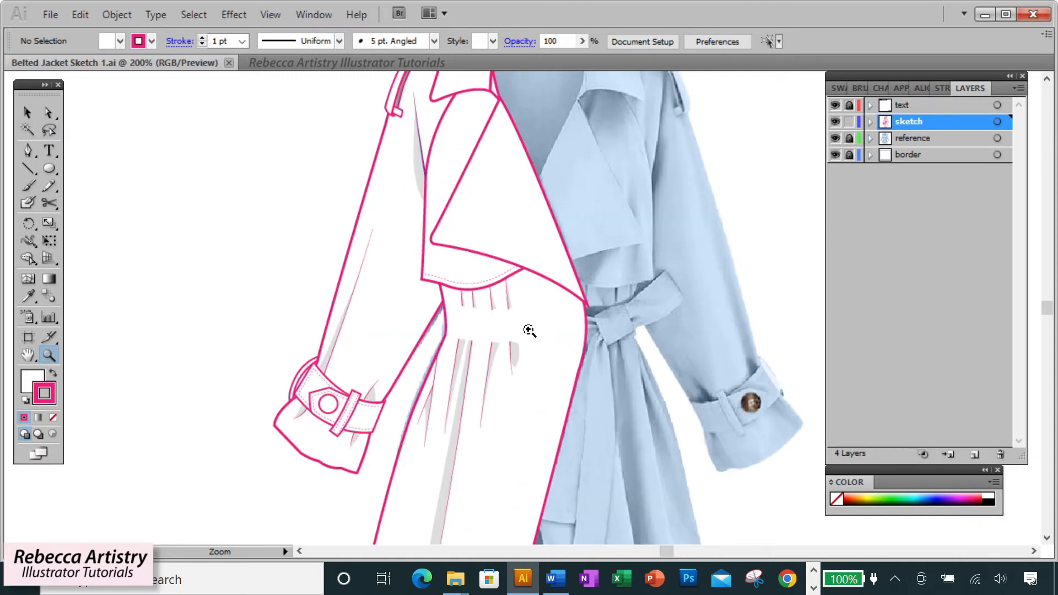
pyautogui.click(542, 316)
pyautogui.scroll(-1, 542, 317)
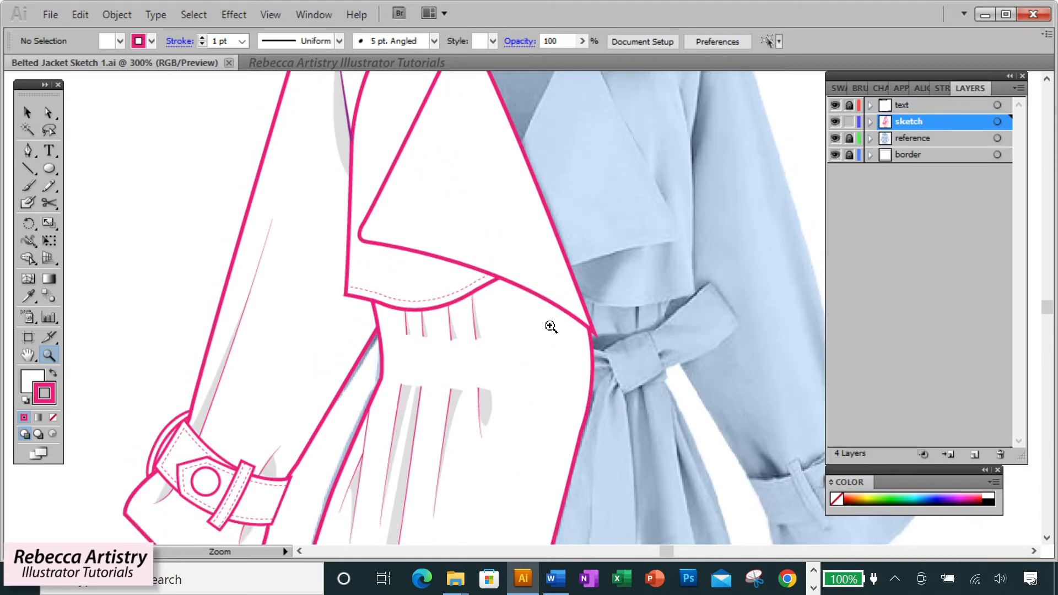
pyautogui.click(48, 113)
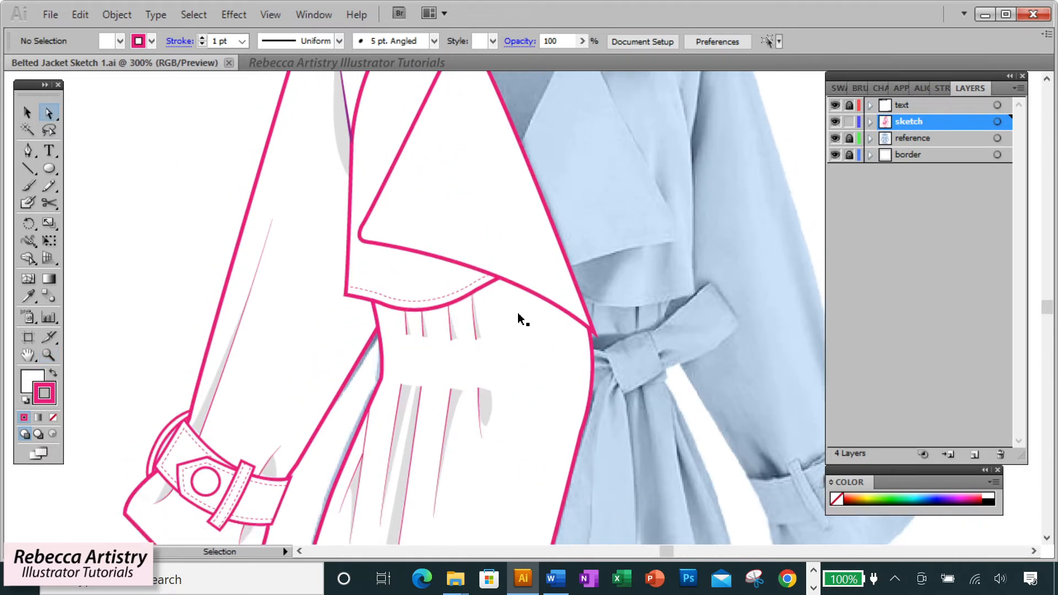
pyautogui.hotkey('ctrl', '-')
pyautogui.hotkey('ctrl', '-')
pyautogui.scroll(-1, 557, 309)
pyautogui.hotkey('ctrl', '-')
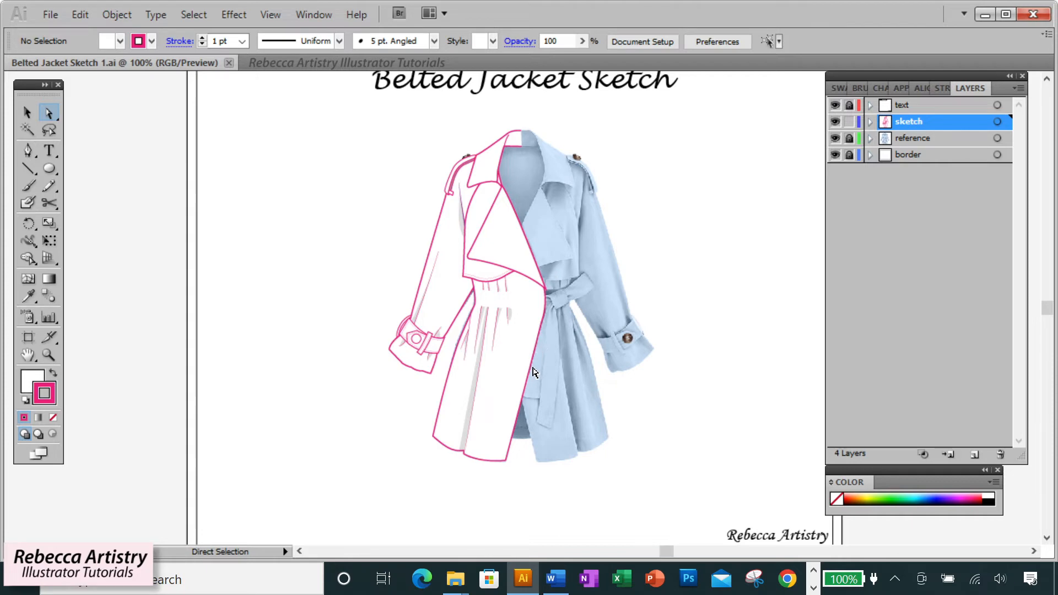
# Isolate the storm flap's outline path just above the short waist folds.
pyautogui.click(49, 355)
pyautogui.click(460, 243)
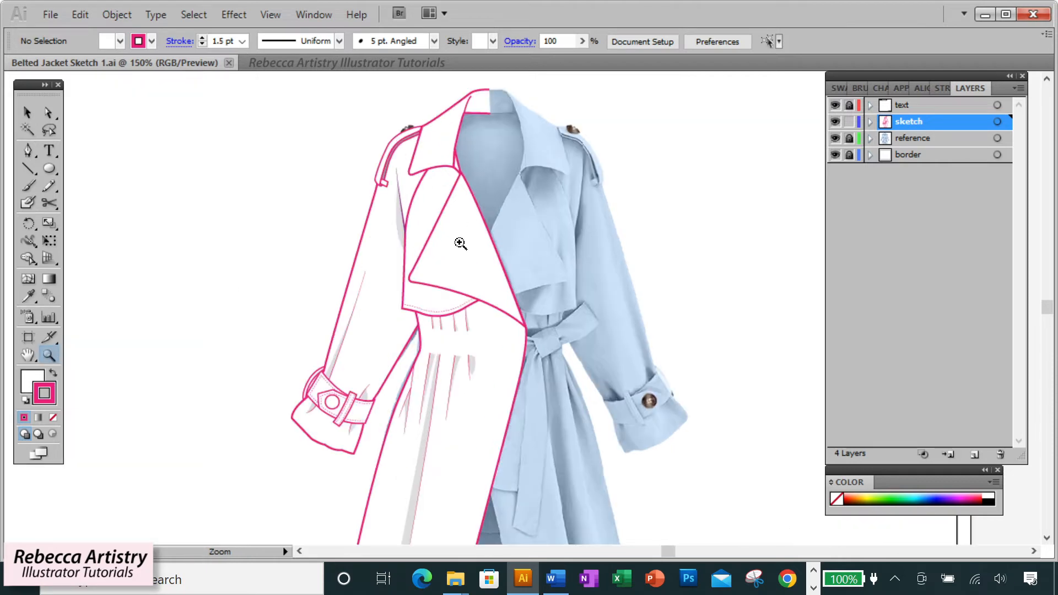
pyautogui.click(489, 276)
pyautogui.click(517, 333)
pyautogui.click(518, 334)
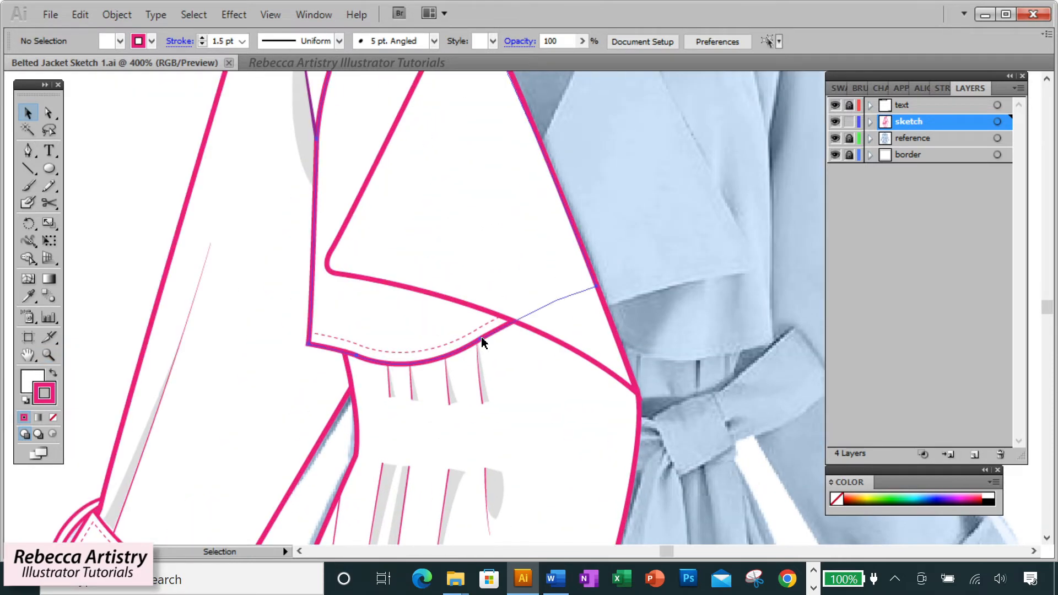
pyautogui.press('v')
pyautogui.click(482, 338)
pyautogui.doubleClick(482, 340)
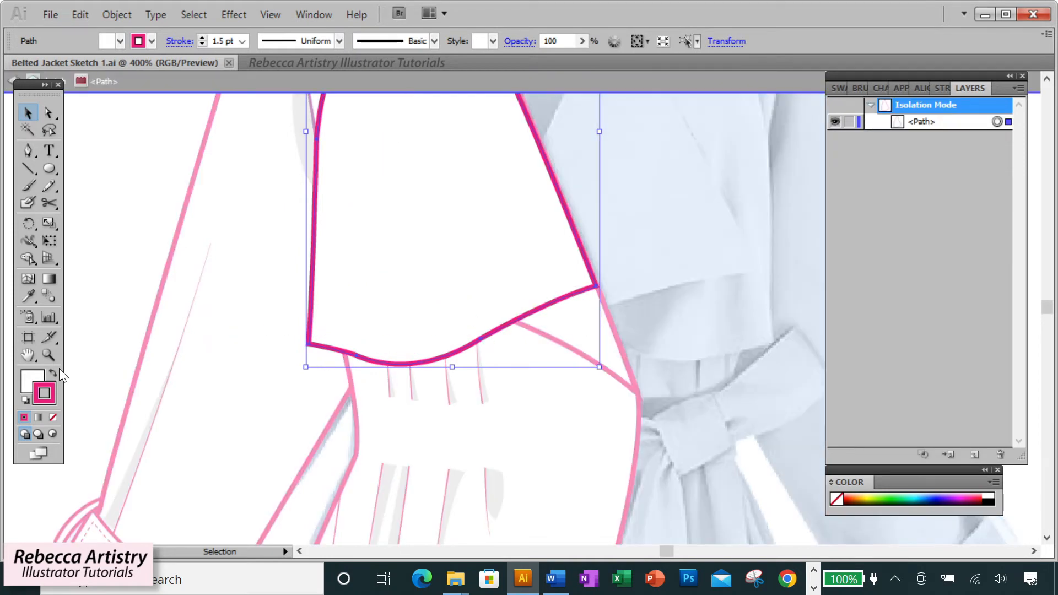
pyautogui.click(28, 380)
pyautogui.click(53, 417)
pyautogui.click(54, 401)
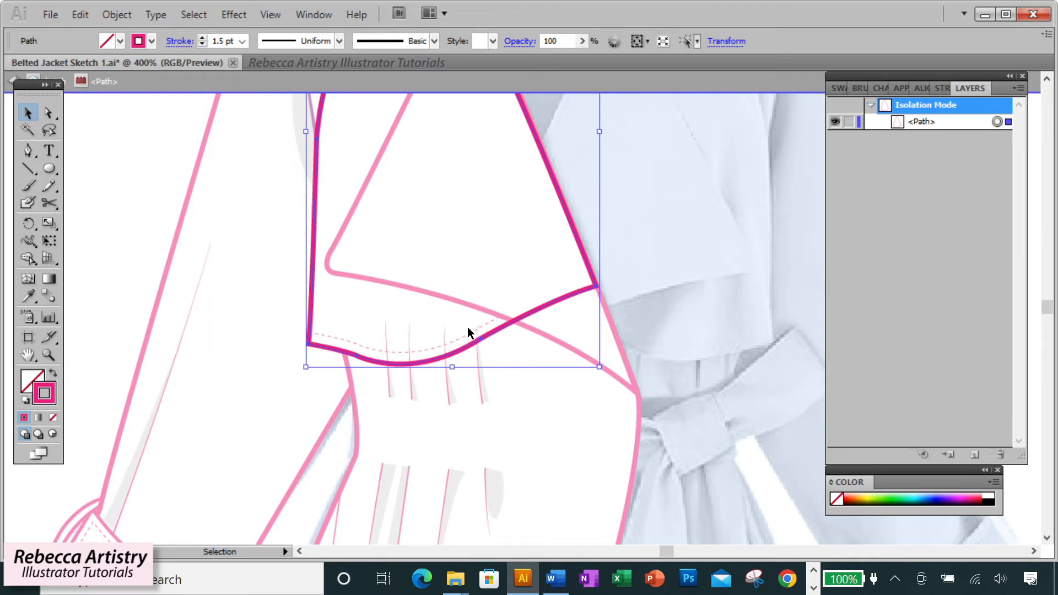
pyautogui.hotkey('ctrl', 'z')
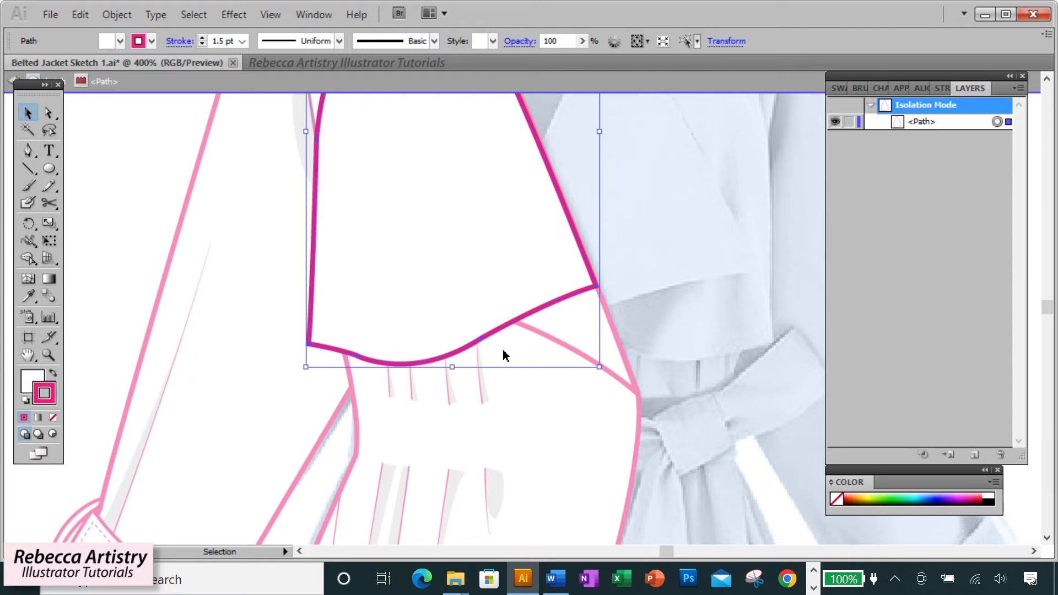
# Duplicate the storm flap path slightly below the original and set the copy's fill to none.
pyautogui.click(503, 355)
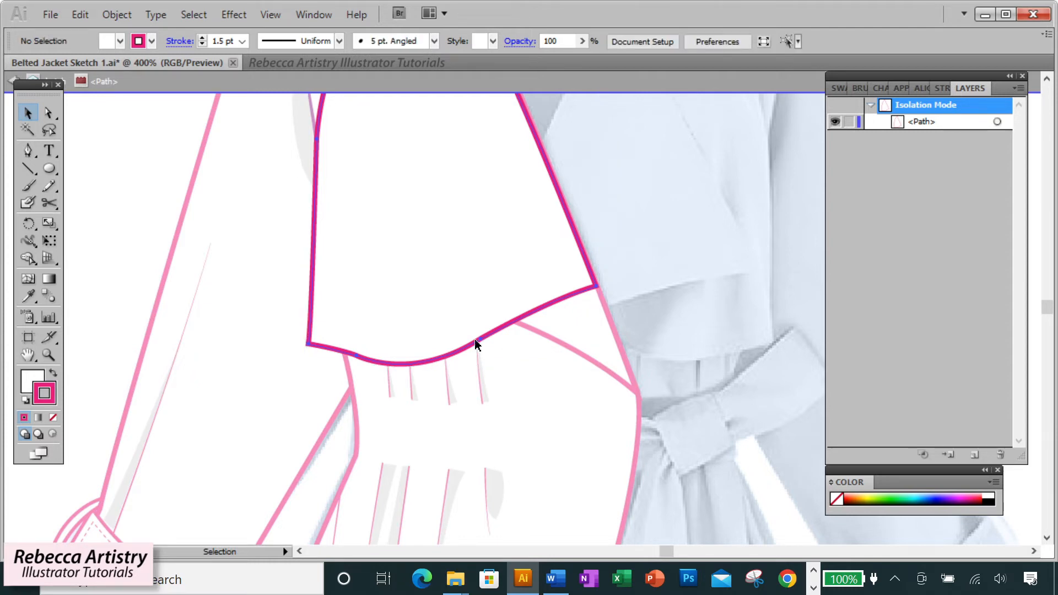
pyautogui.moveTo(475, 340); pyautogui.dragTo(478, 348)
pyautogui.press('x')
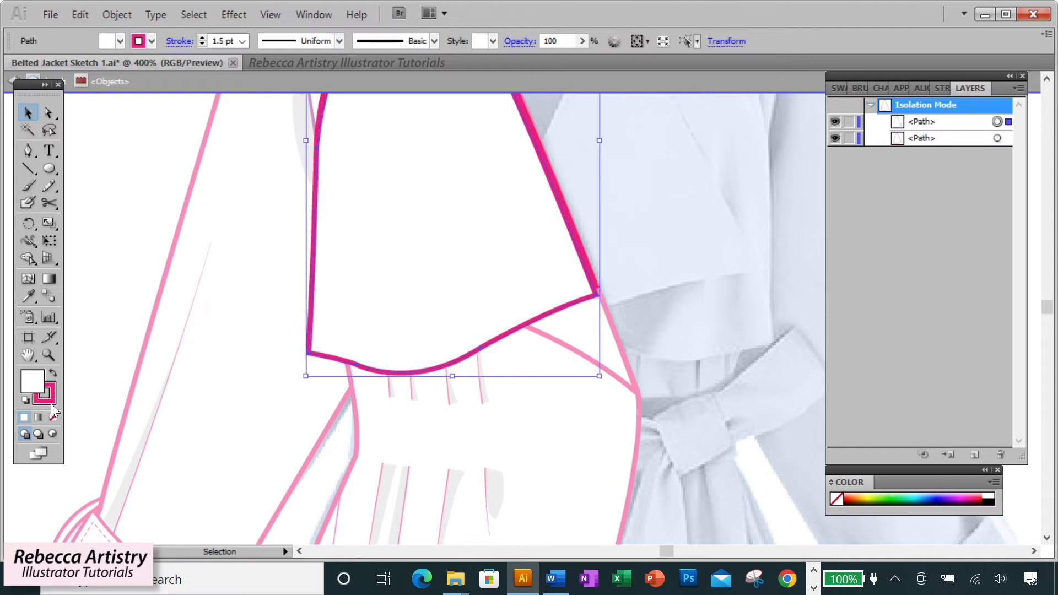
pyautogui.click(54, 418)
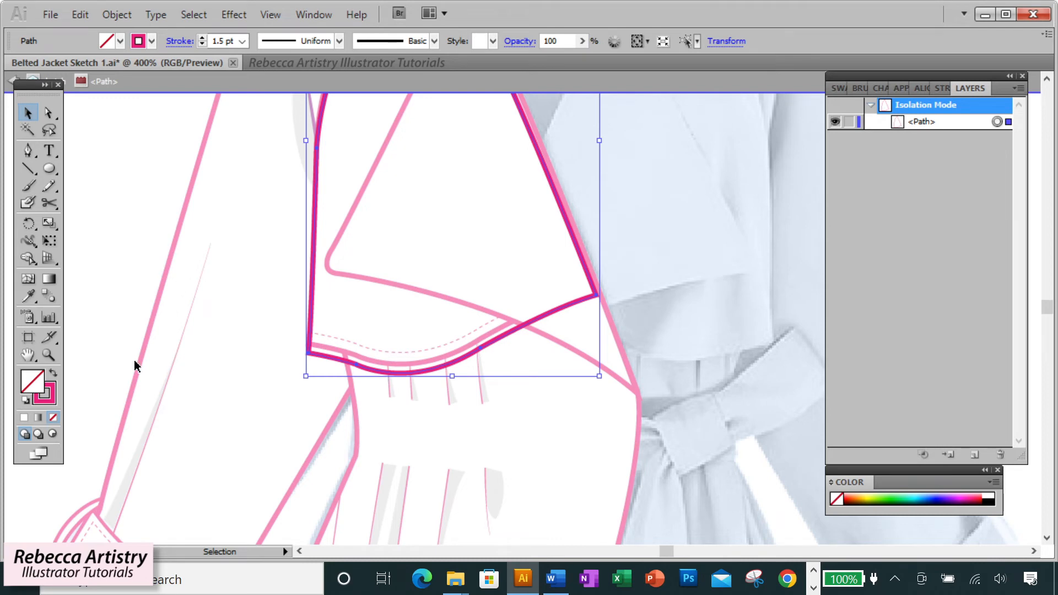
# Cut the copied flap path at its two lower corners with Scissors and delete everything except the curved hem line.
pyautogui.click(49, 203)
pyautogui.click(549, 308)
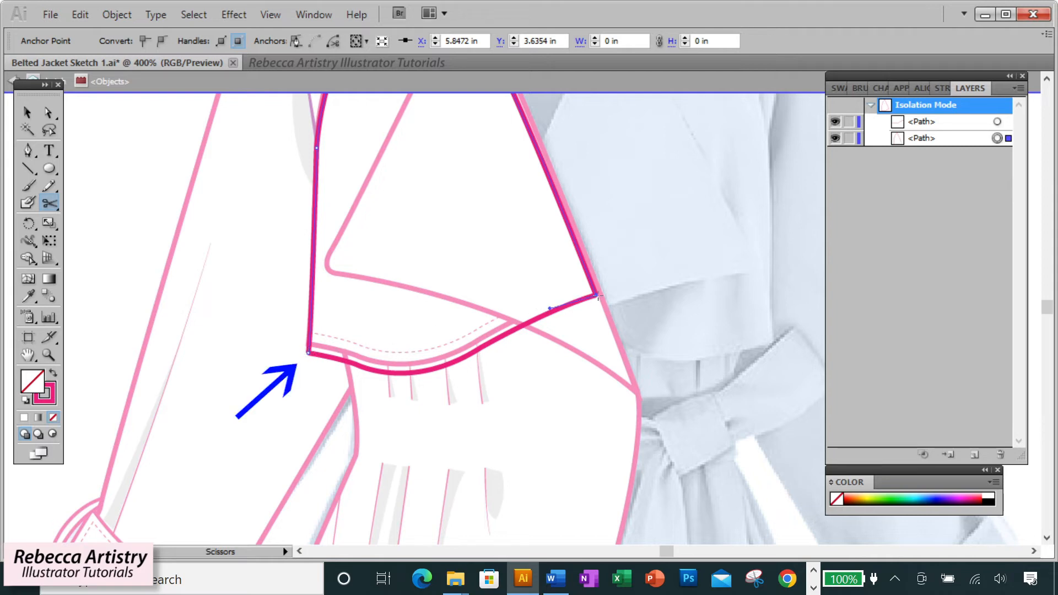
pyautogui.scroll(4, 634, 311)
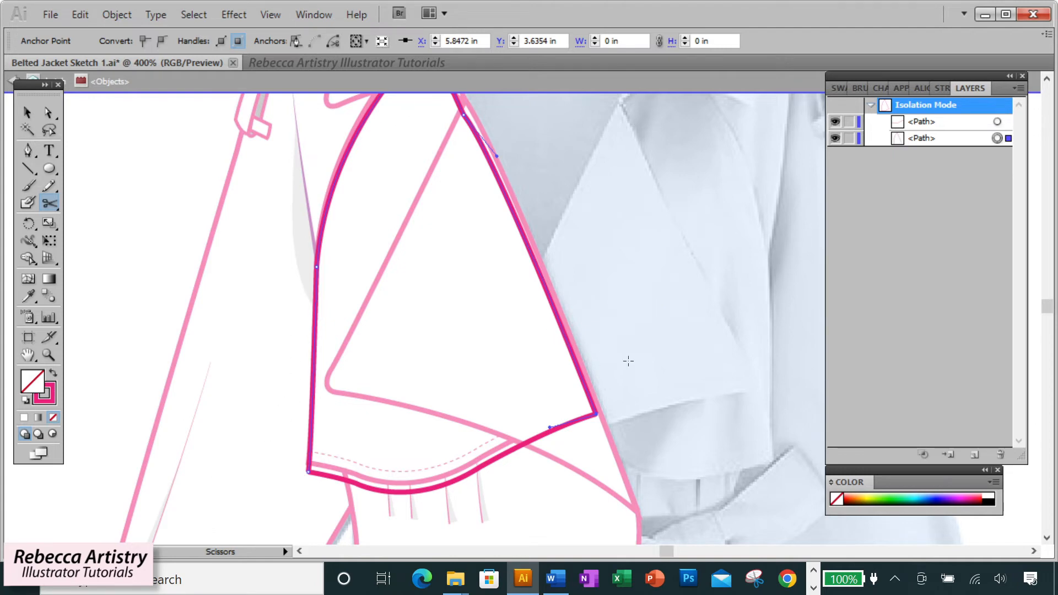
pyautogui.press('Delete')
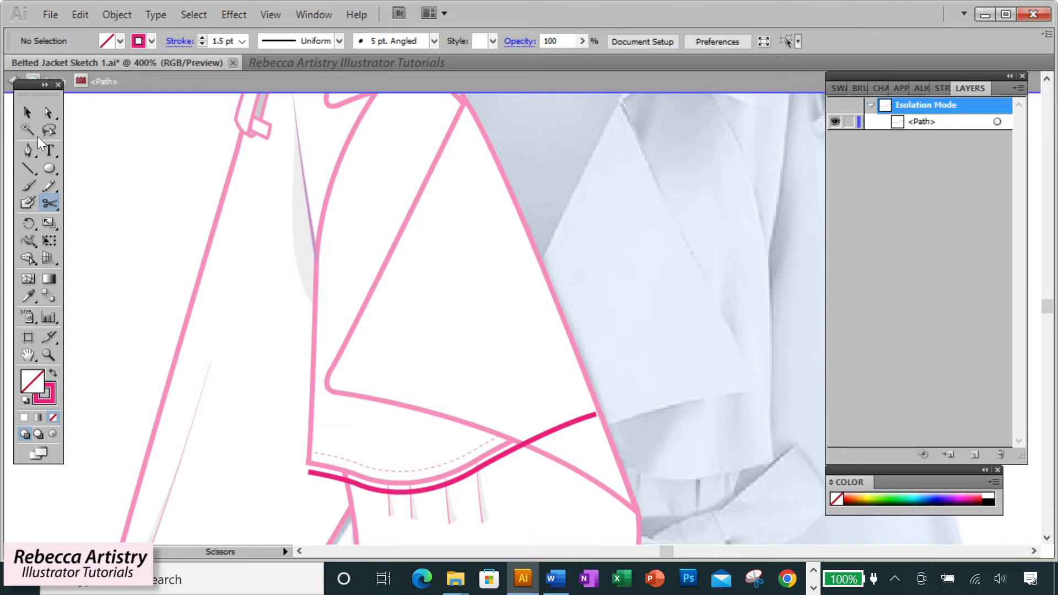
# Move the remaining hem curve up slightly so it sits directly beneath the flap's original hem.
pyautogui.click(28, 113)
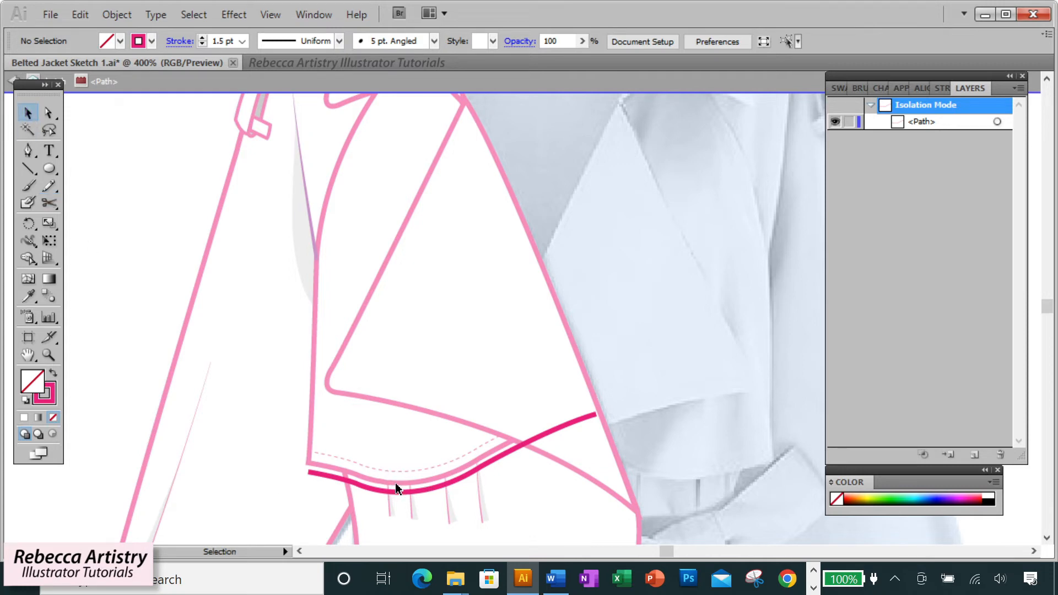
pyautogui.click(487, 462)
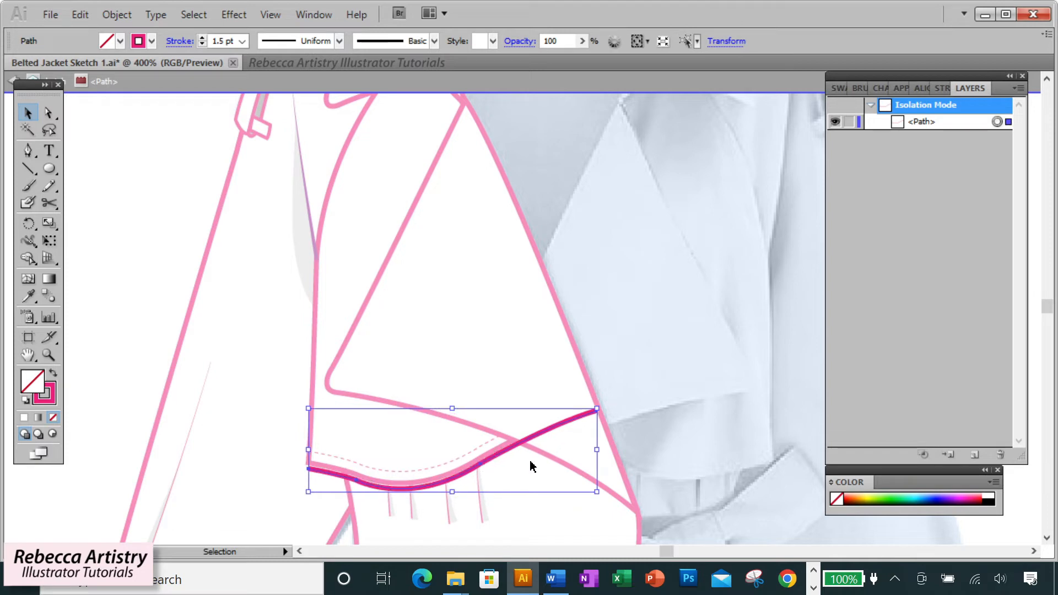
# Set the copied hem curve's stroke weight to 4 pt.
pyautogui.click(838, 88)
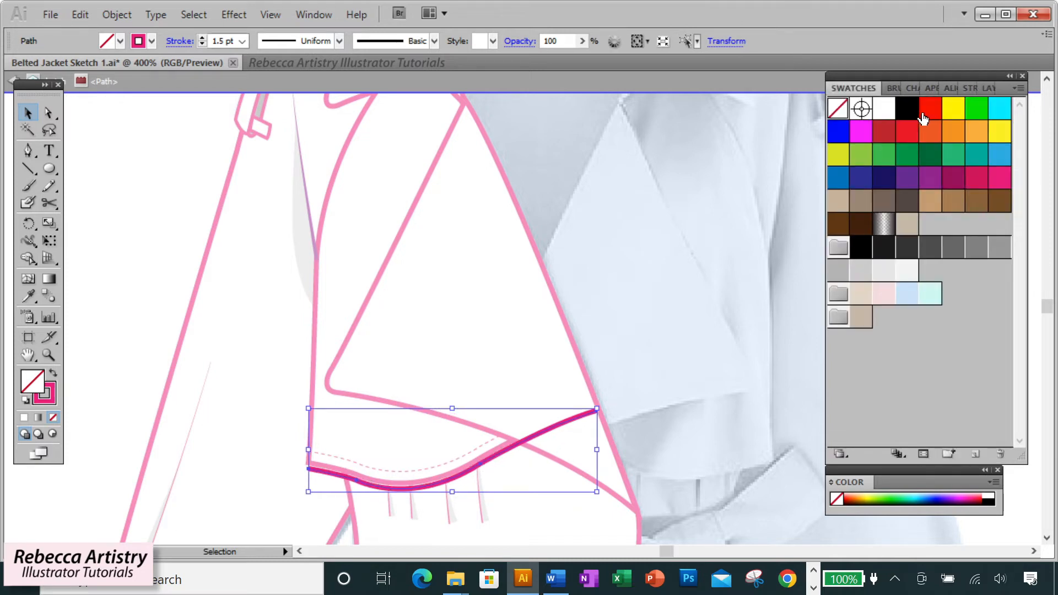
pyautogui.click(942, 89)
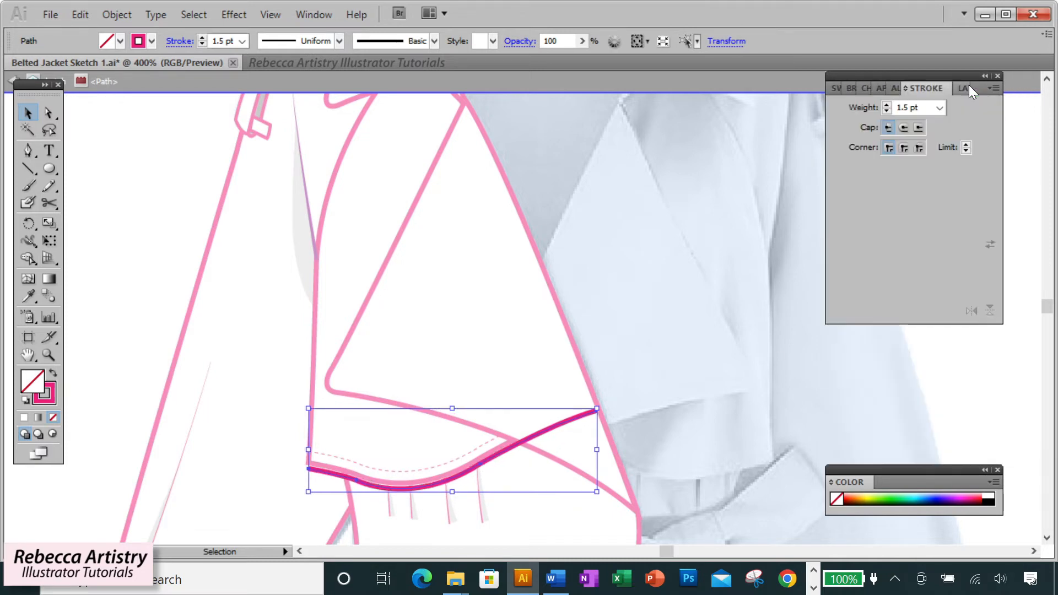
pyautogui.click(939, 107)
pyautogui.click(910, 187)
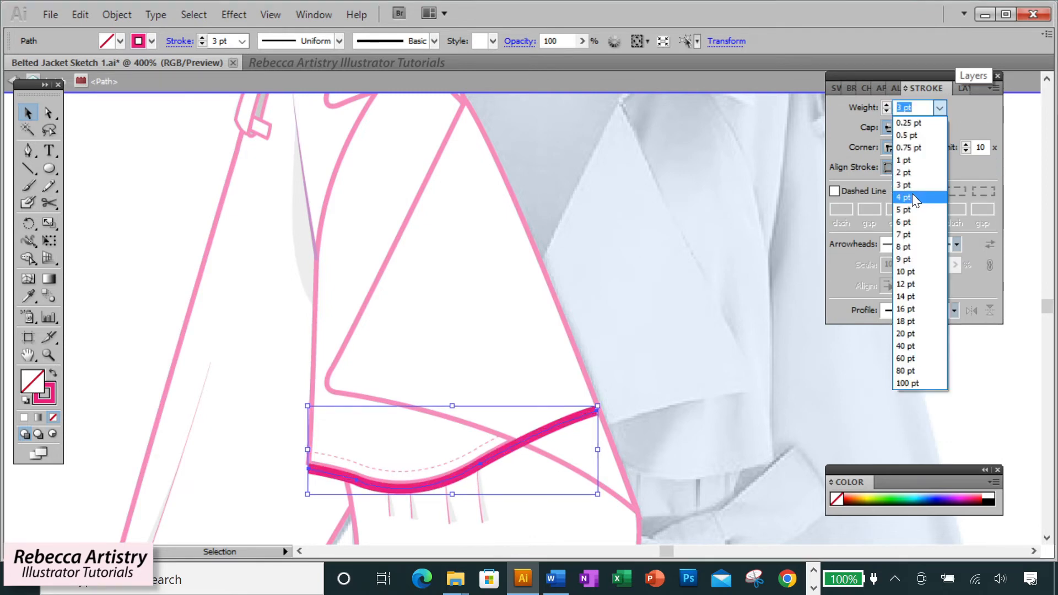
pyautogui.click(911, 193)
pyautogui.press('Up')
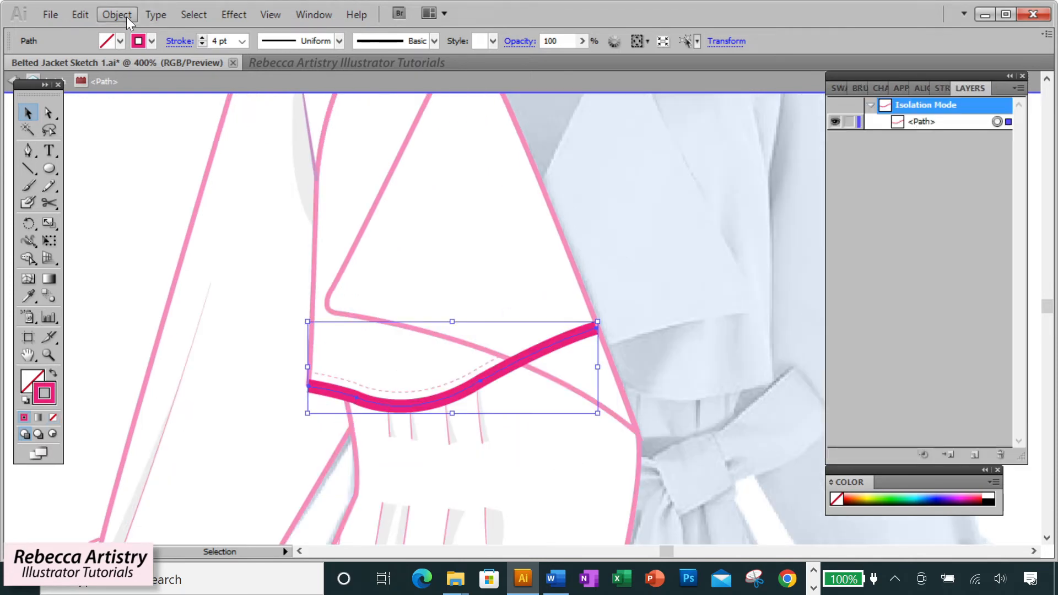
# Expand the thick hem curve's fill and stroke into a filled shape.
pyautogui.click(117, 14)
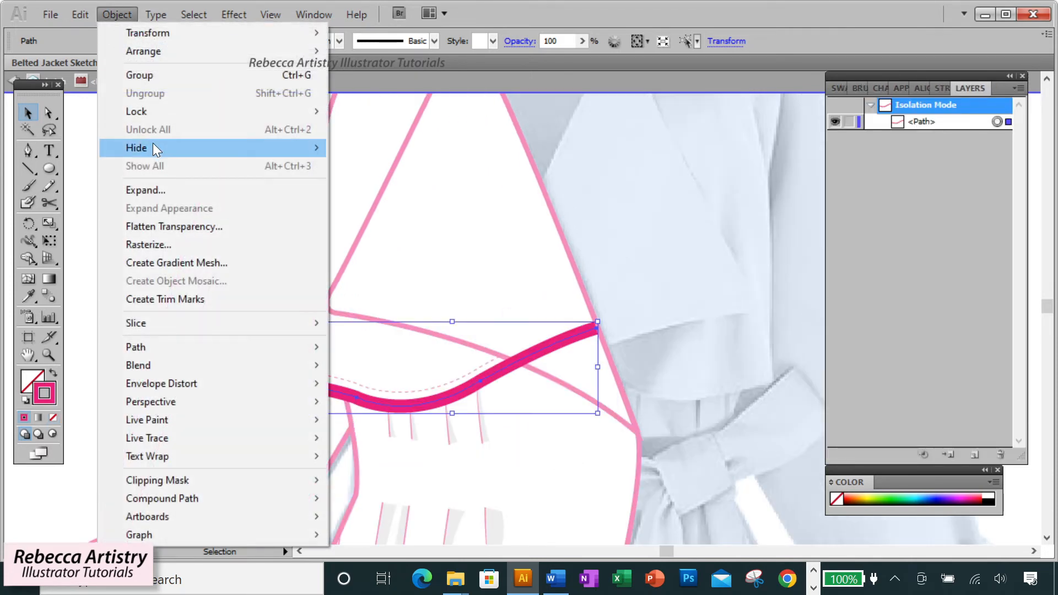
pyautogui.click(147, 189)
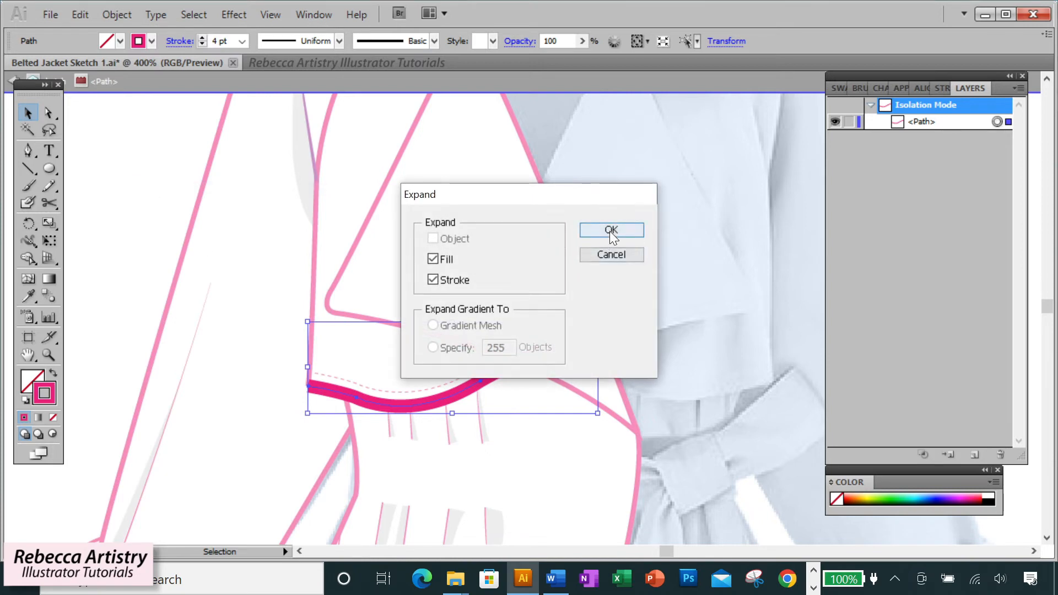
pyautogui.click(609, 232)
pyautogui.press('x')
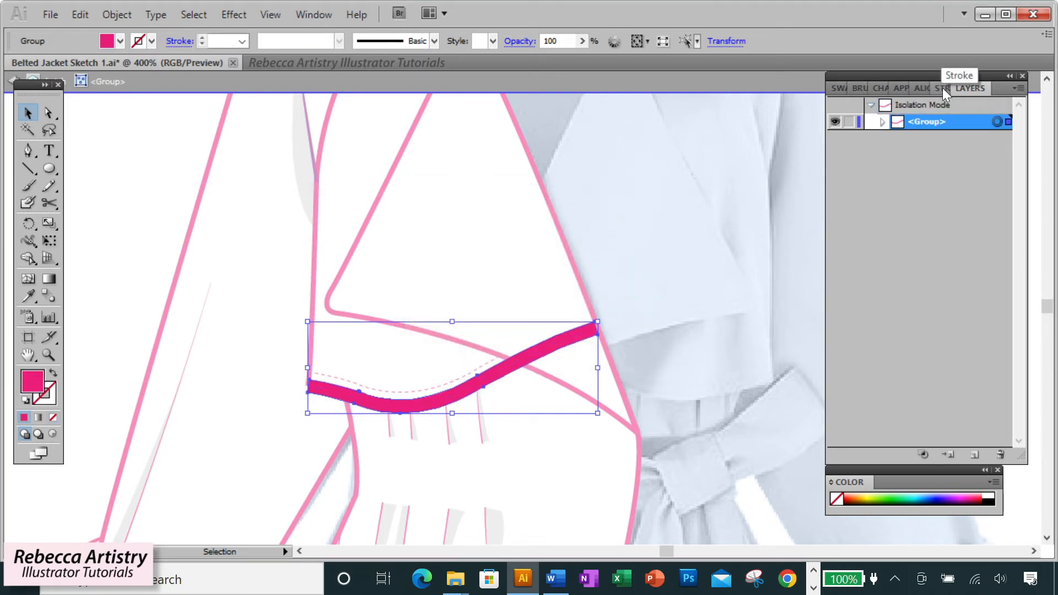
# Fill the expanded hem shape with the darkest grey swatch next to black in the greys group.
pyautogui.click(942, 87)
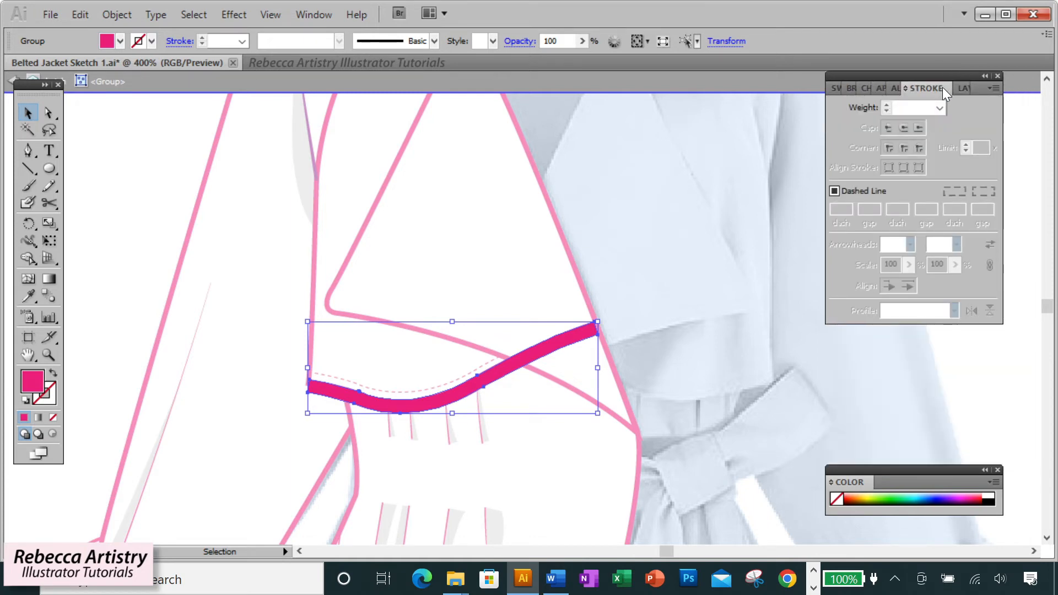
pyautogui.click(836, 88)
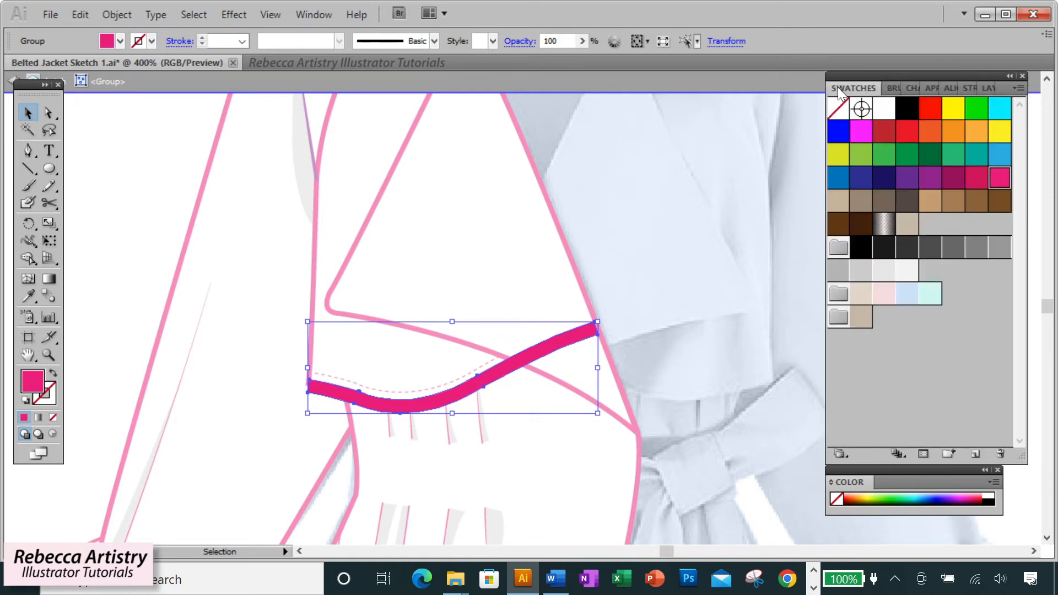
pyautogui.click(885, 252)
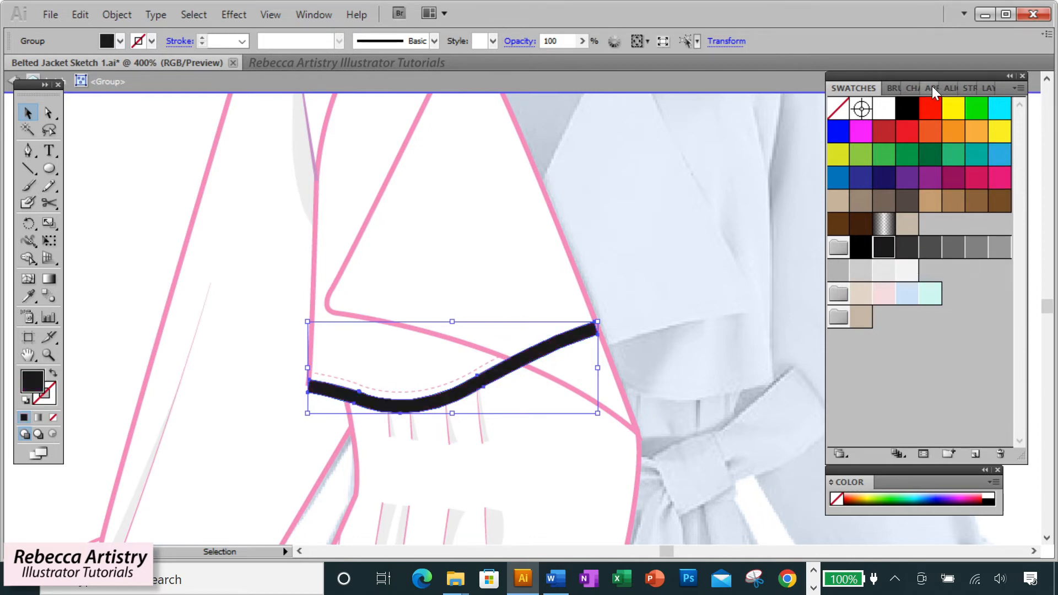
# Set the hem shadow group to 15% opacity with Multiply blending and leave isolation mode.
pyautogui.click(931, 88)
pyautogui.click(875, 148)
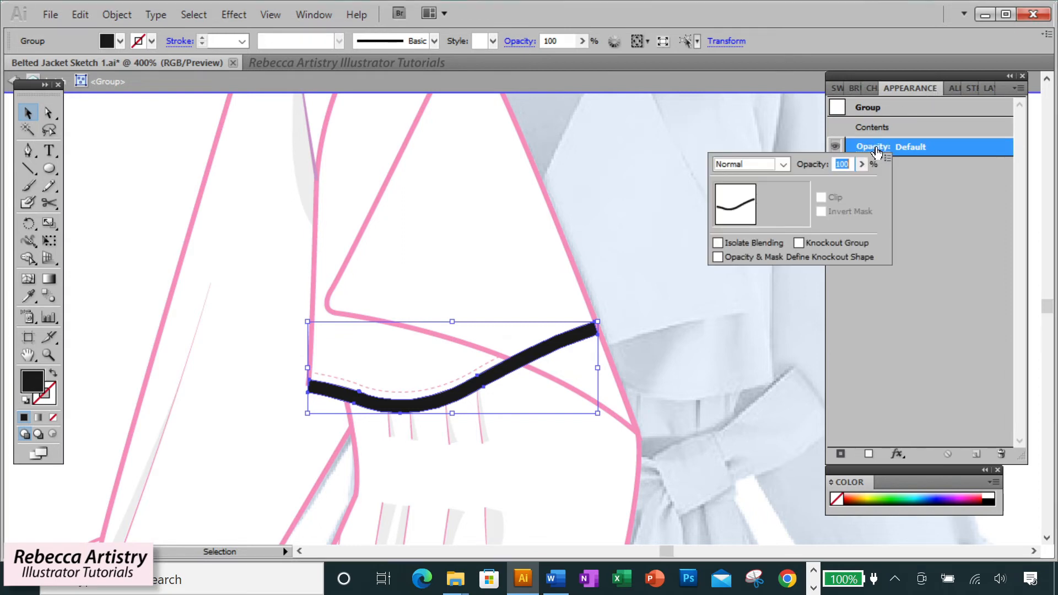
pyautogui.write('15')
pyautogui.click(783, 164)
pyautogui.press('Escape')
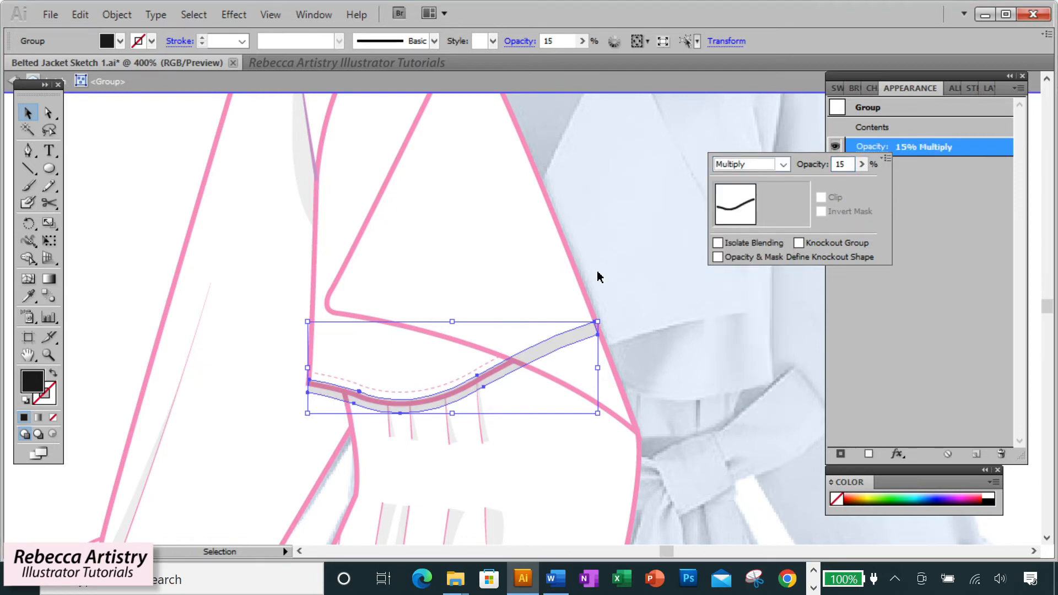
pyautogui.doubleClick(520, 386)
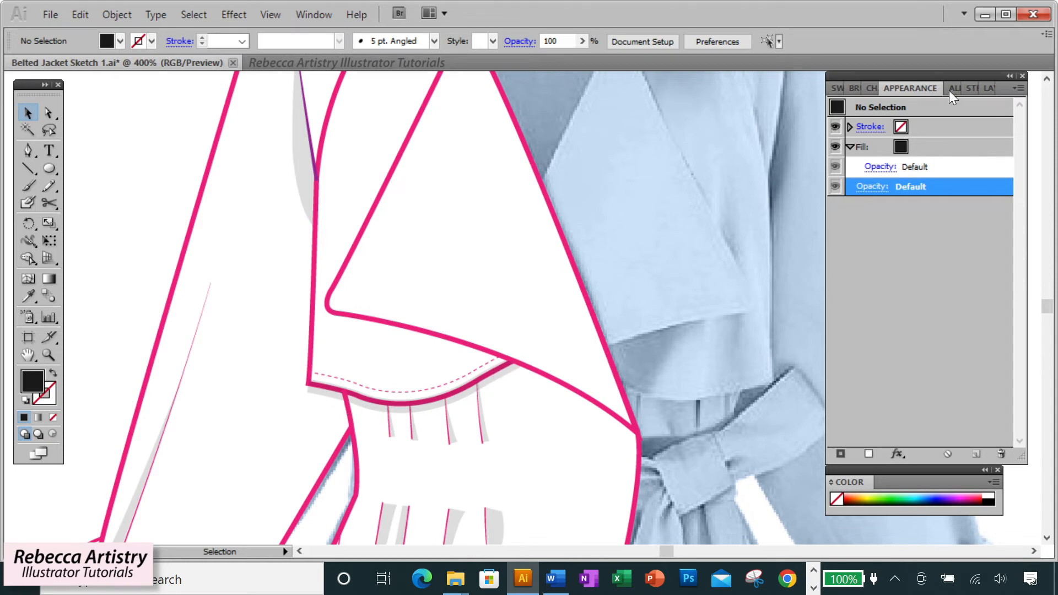
# Move the hem shadow group directly below the storm flap path in the sketch layer's stacking order.
pyautogui.click(989, 88)
pyautogui.click(872, 122)
pyautogui.click(49, 112)
pyautogui.click(498, 377)
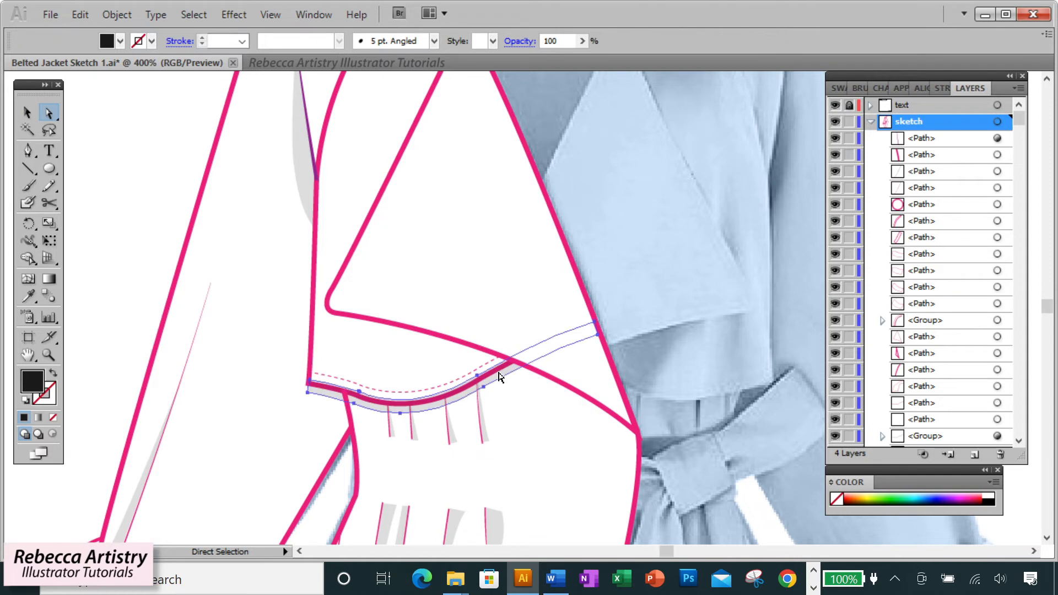
pyautogui.scroll(-1, 936, 276)
pyautogui.click(955, 387)
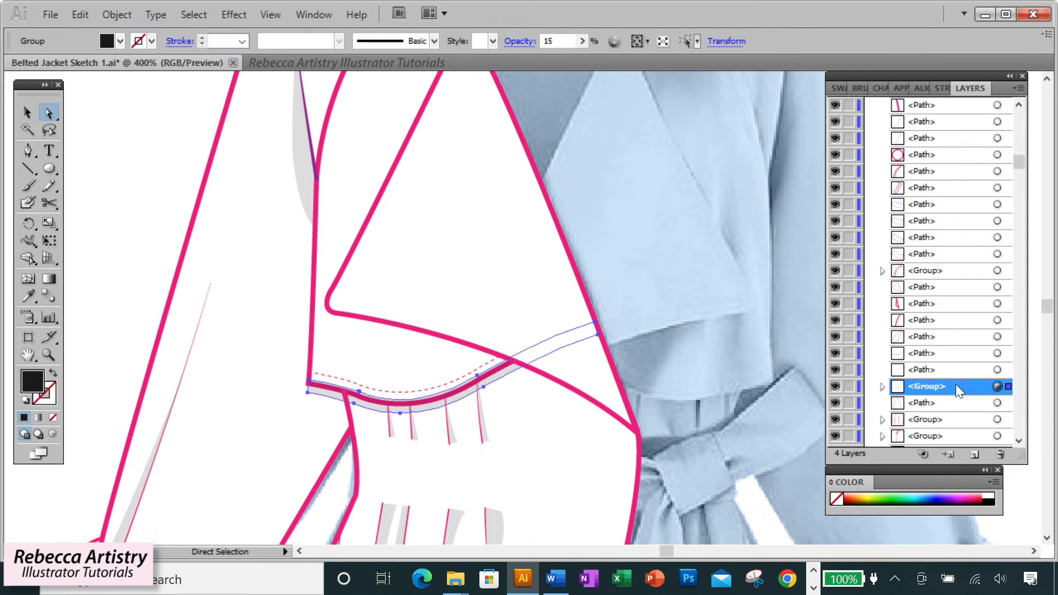
pyautogui.moveTo(956, 388); pyautogui.dragTo(955, 409)
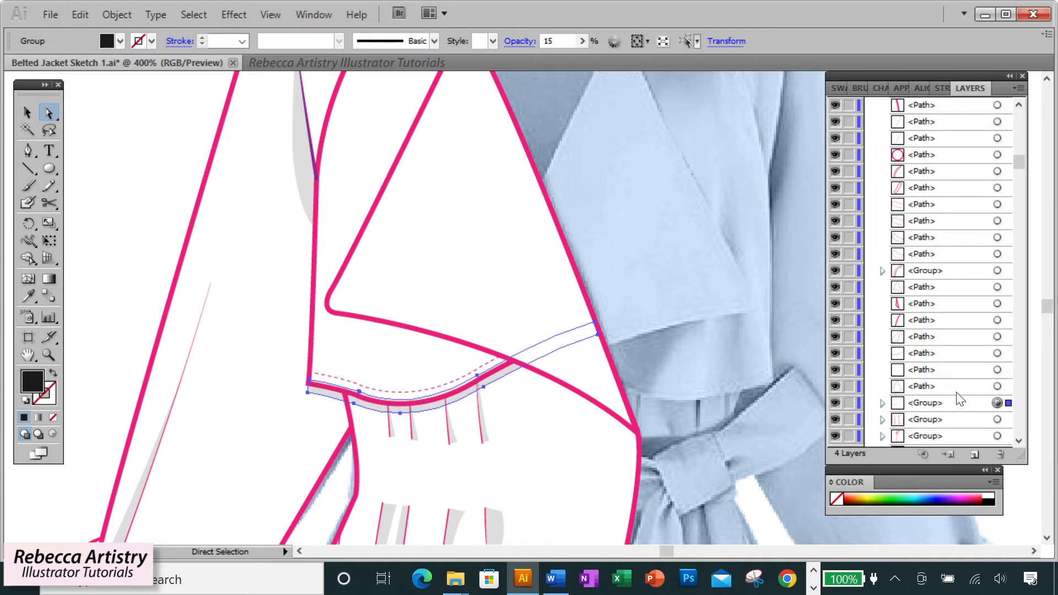
pyautogui.click(660, 374)
pyautogui.click(391, 405)
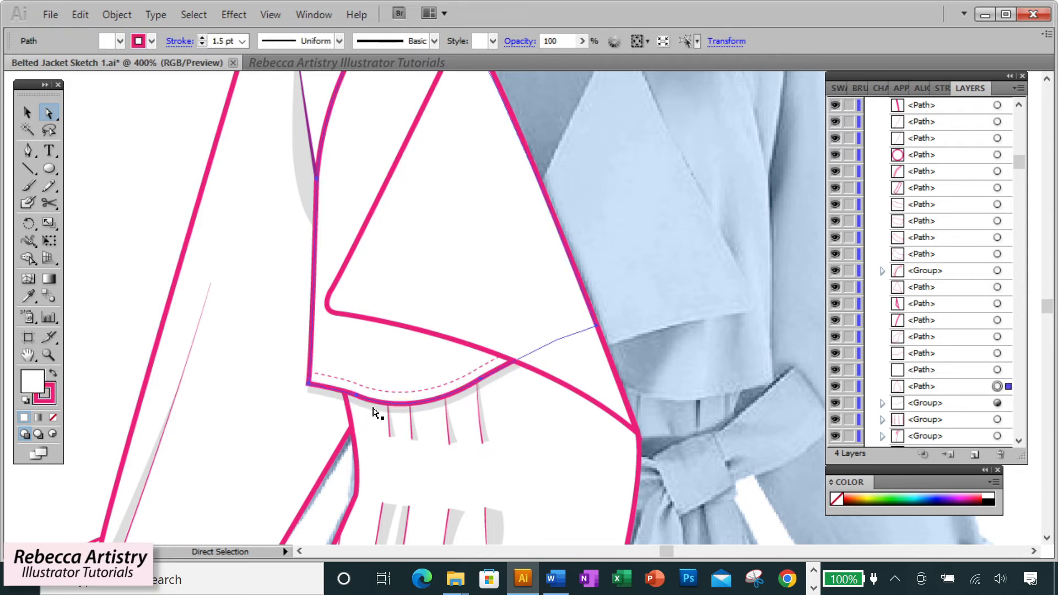
pyautogui.click(634, 338)
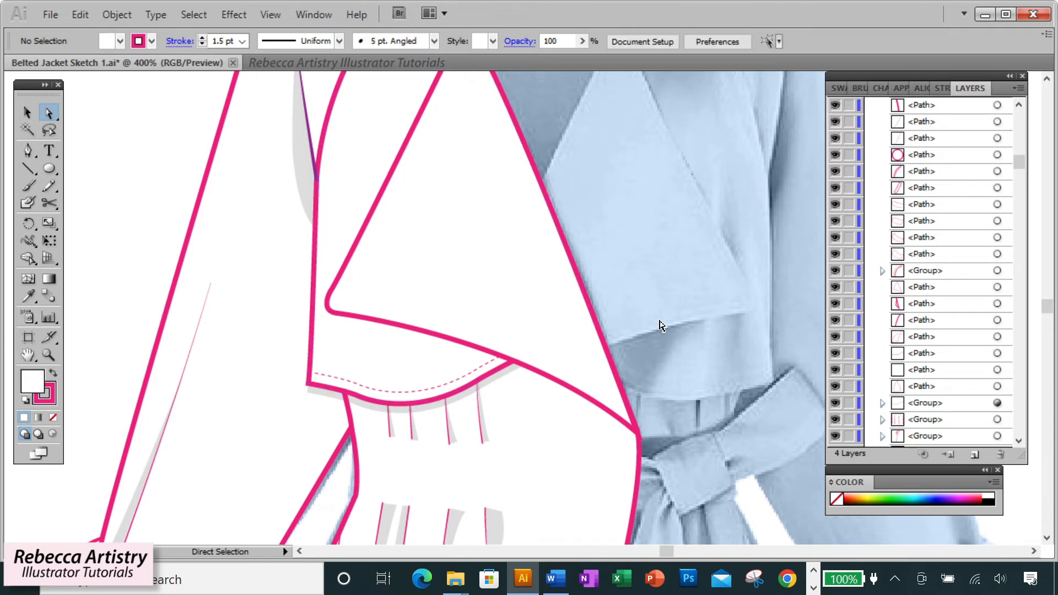
# Isolate the outline path of the strap around the sleeve cuff and set its fill to none.
pyautogui.hotkey('ctrl', '-')
pyautogui.hotkey('ctrl', '-')
pyautogui.hotkey('ctrl', '-')
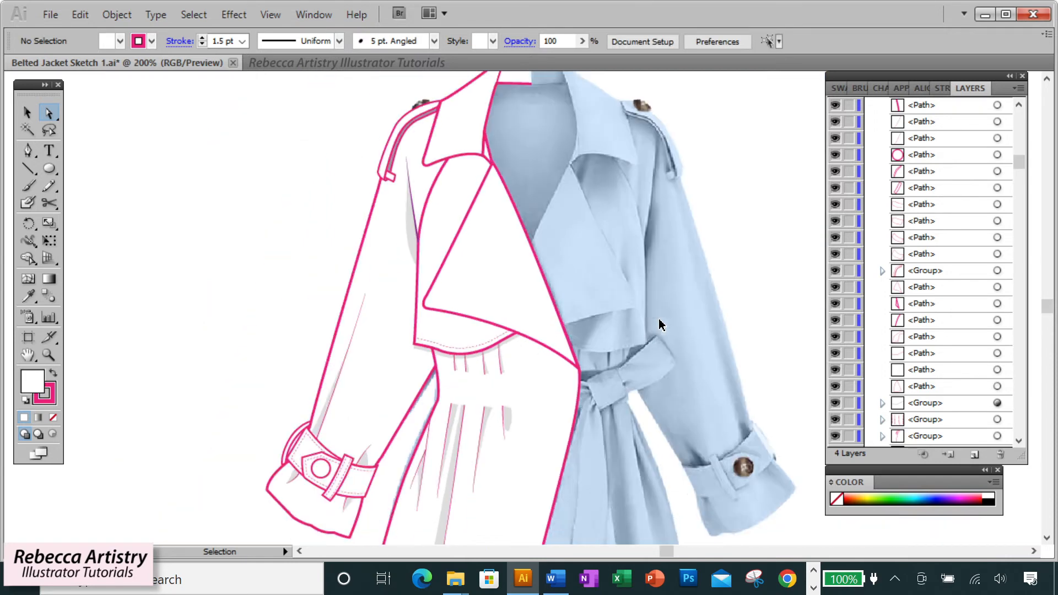
pyautogui.press('z')
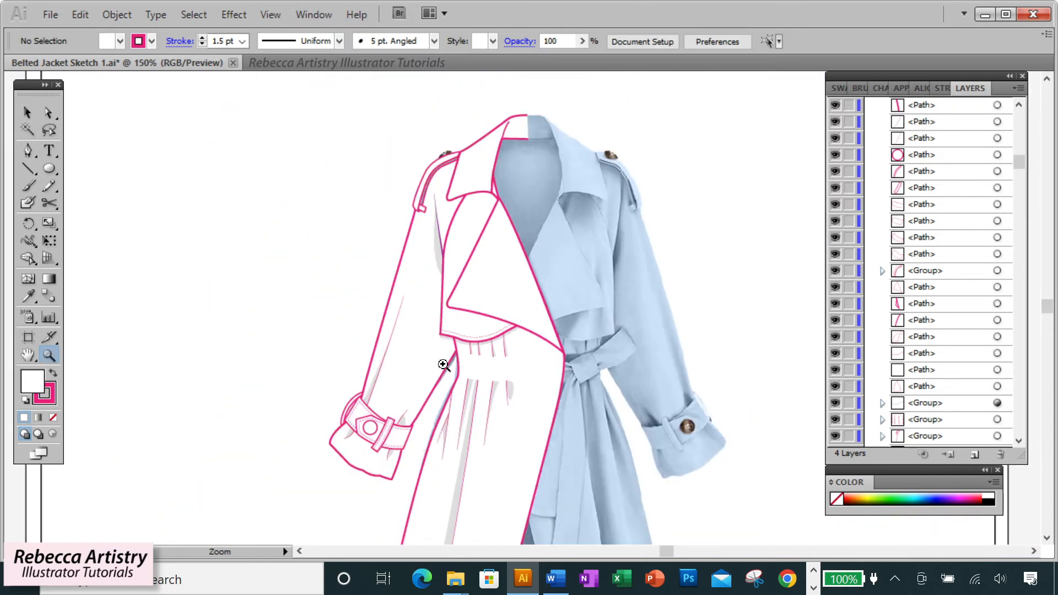
pyautogui.click(392, 435)
pyautogui.click(419, 413)
pyautogui.click(520, 298)
pyautogui.click(477, 322)
pyautogui.press('v')
pyautogui.doubleClick(430, 303)
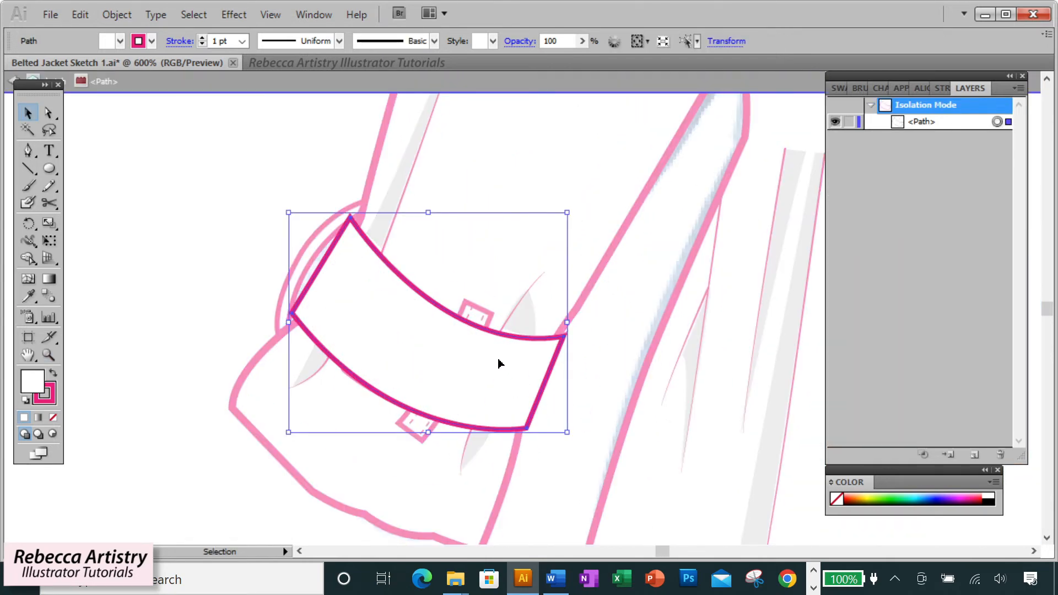
pyautogui.click(53, 418)
# Open the Offset Path settings for the cuff strap outline and turn on the preview.
pyautogui.click(122, 18)
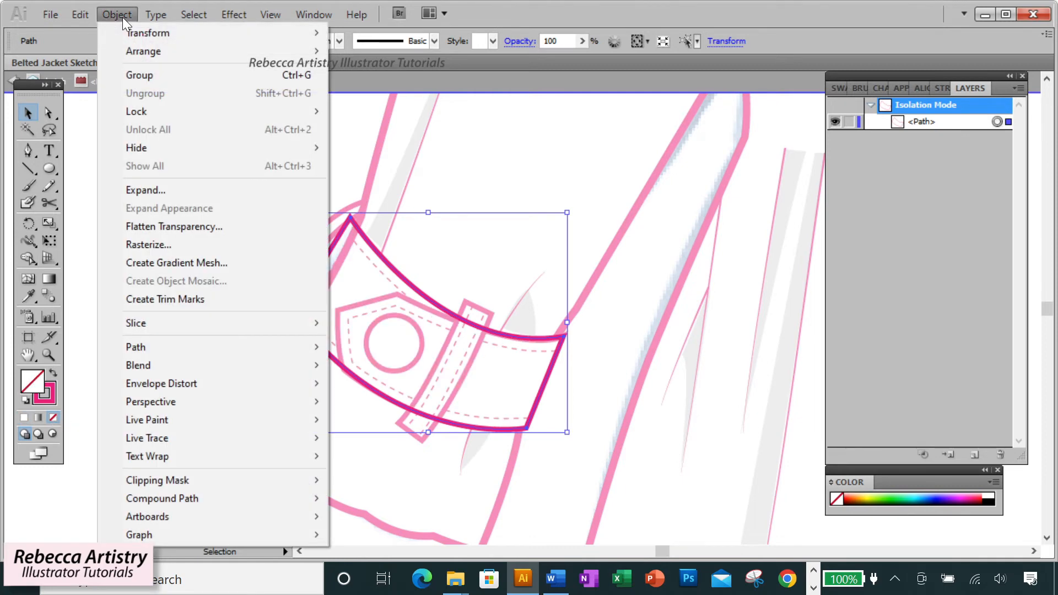
pyautogui.moveTo(155, 344)
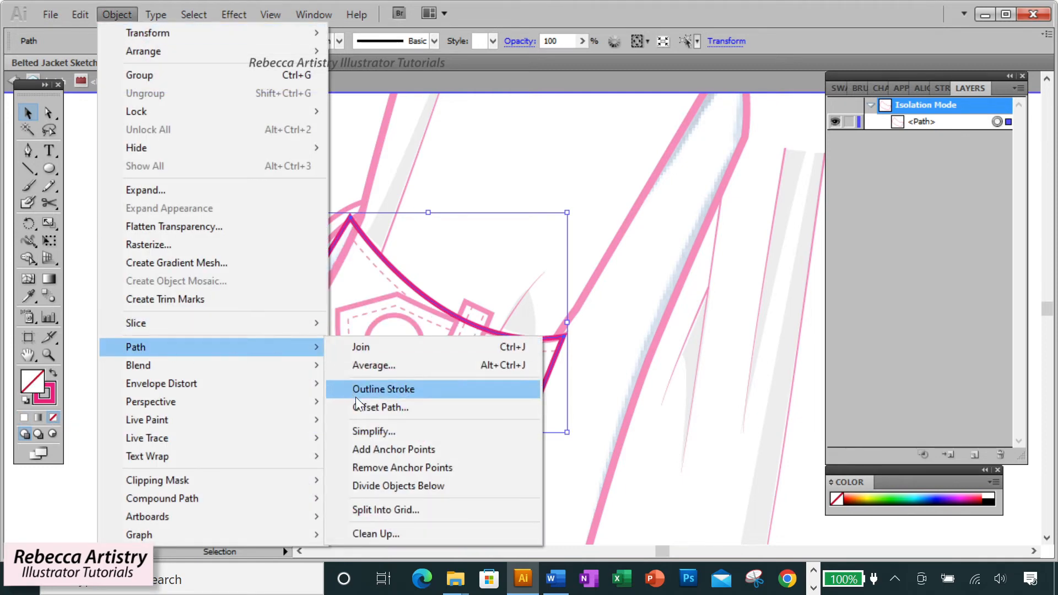
pyautogui.click(374, 408)
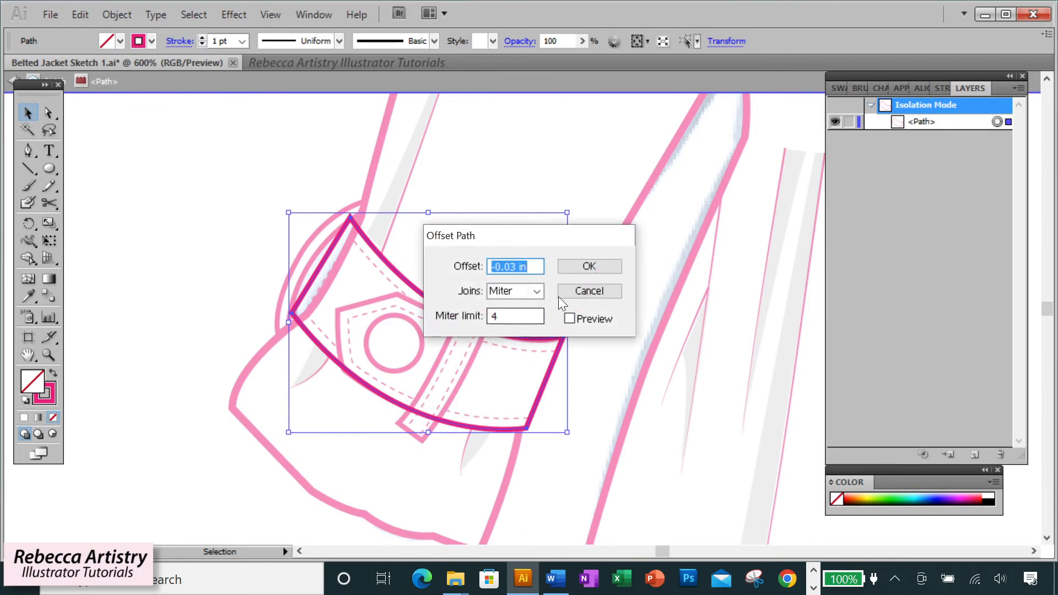
pyautogui.moveTo(554, 239); pyautogui.dragTo(617, 250)
pyautogui.click(633, 330)
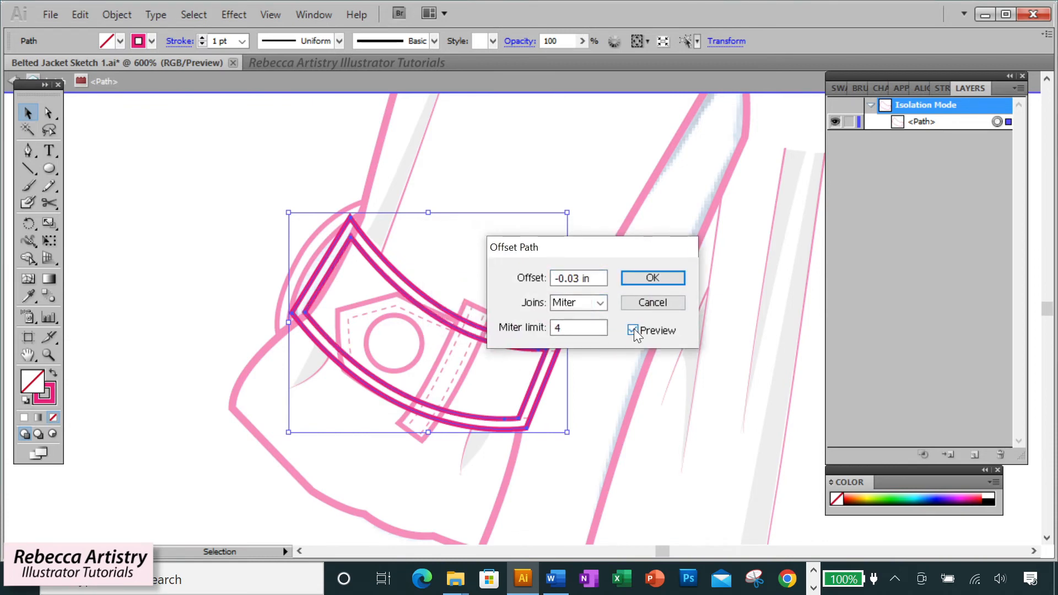
# Try outward offsets of 0.03 in and 0.02 in on the cuff strap outline.
pyautogui.click(632, 330)
pyautogui.moveTo(559, 278); pyautogui.dragTo(554, 276)
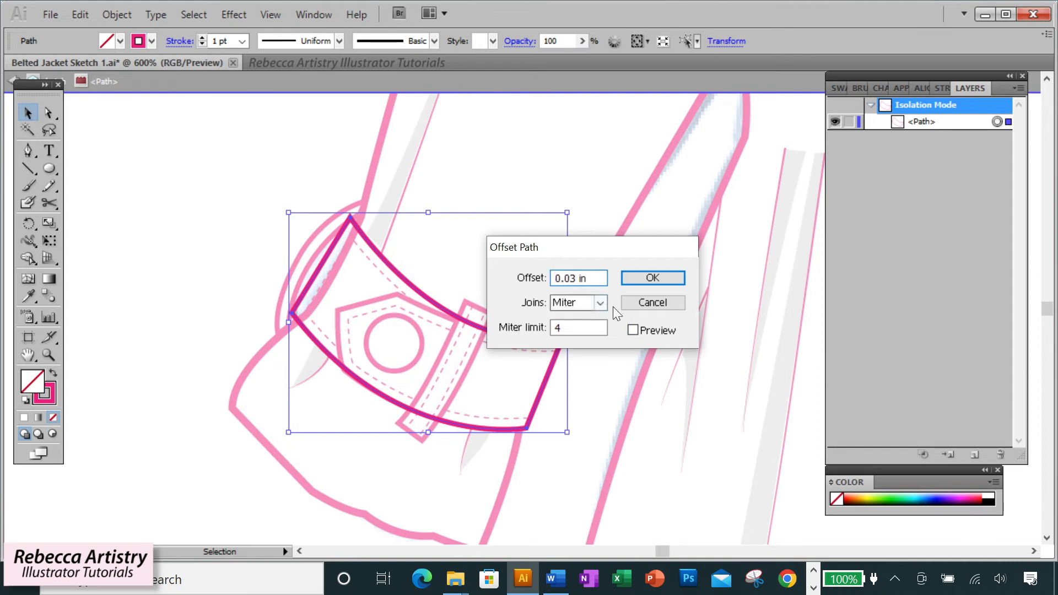
pyautogui.click(632, 330)
pyautogui.moveTo(576, 278); pyautogui.dragTo(571, 278)
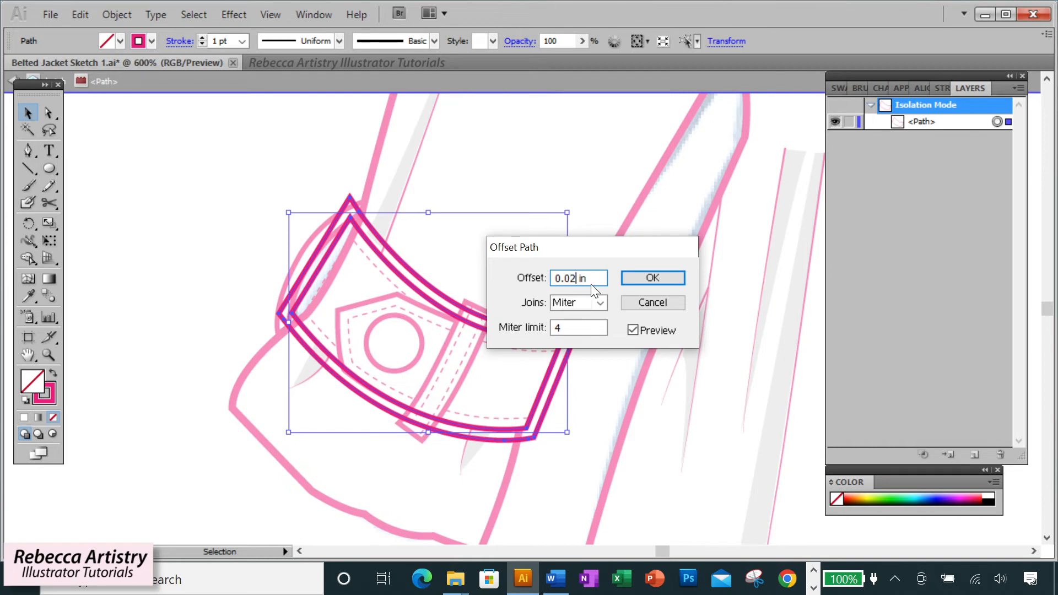
pyautogui.click(633, 330)
pyautogui.click(632, 329)
# Offset the cuff strap outline outward by 0.01 in.
pyautogui.moveTo(577, 279); pyautogui.dragTo(570, 277)
pyautogui.write('1')
pyautogui.click(633, 332)
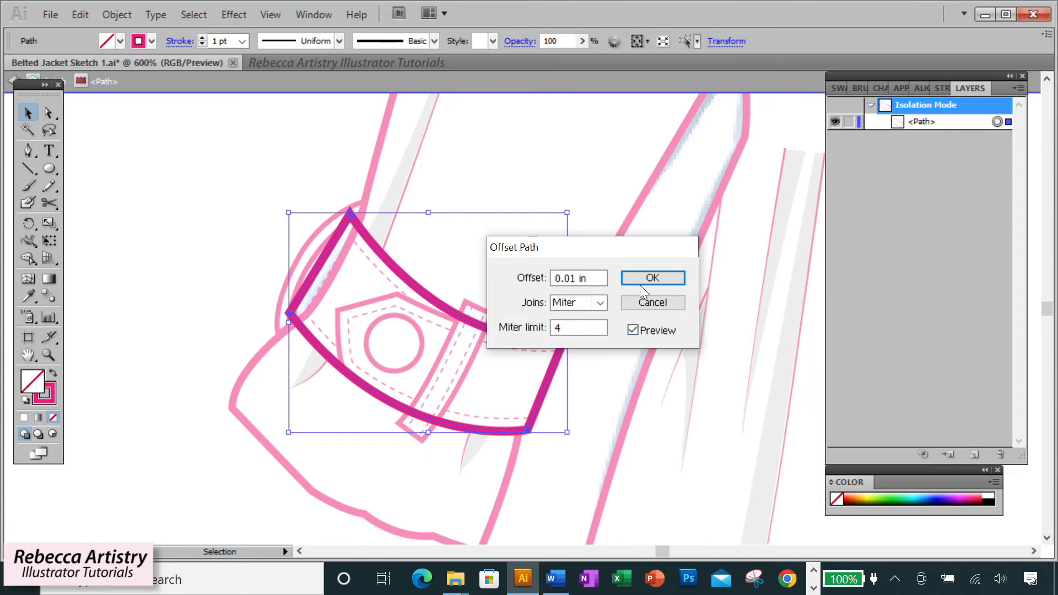
pyautogui.click(652, 279)
# Colour the offset strap outline's stroke green (R=0 G=146 B=69) and set its weight to 3 pt.
pyautogui.click(51, 398)
pyautogui.click(839, 89)
pyautogui.click(906, 154)
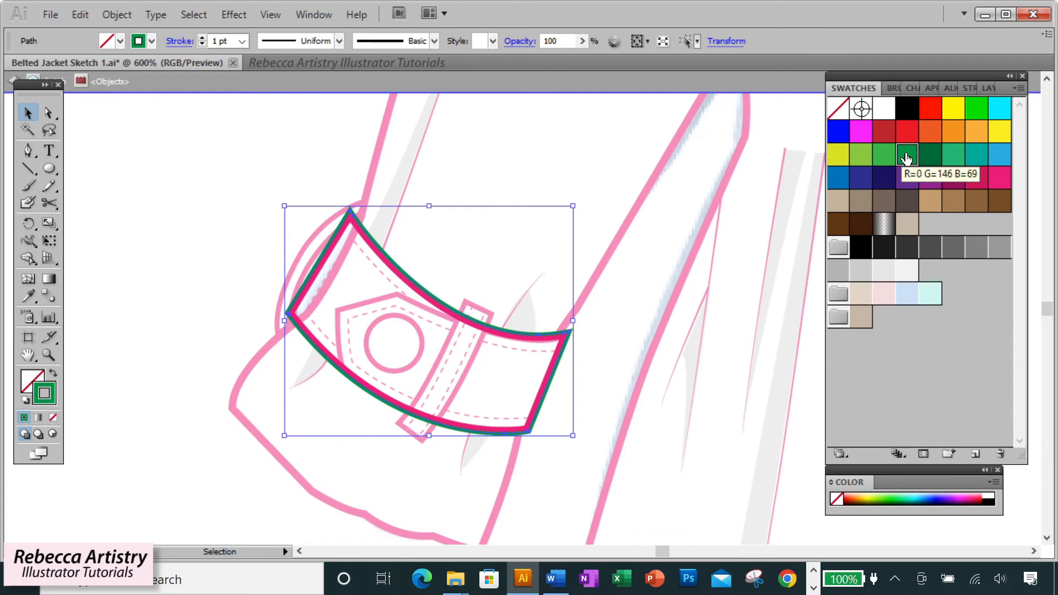
pyautogui.click(970, 87)
pyautogui.click(939, 108)
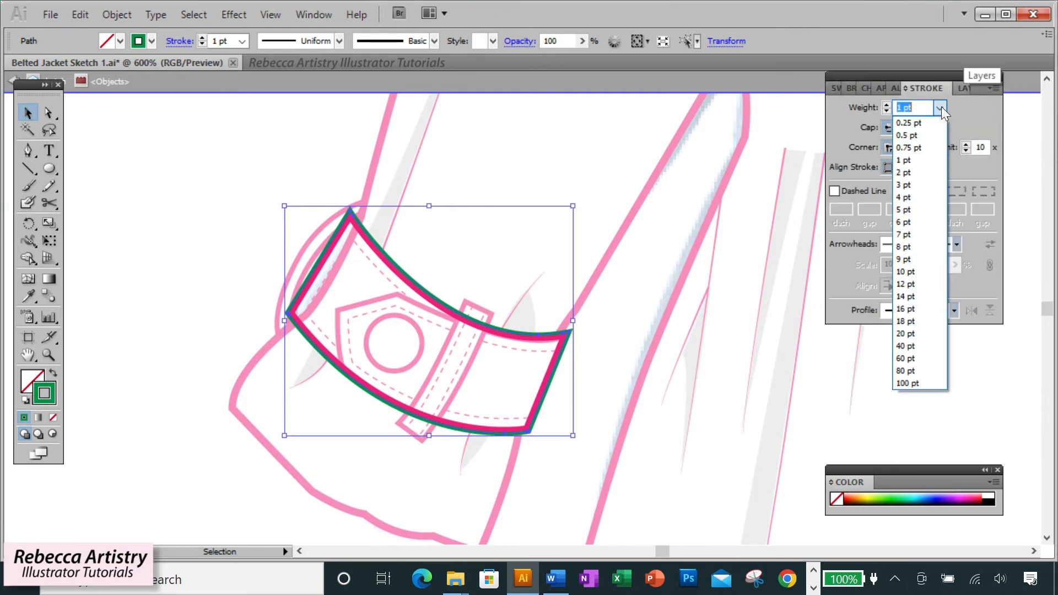
pyautogui.click(909, 186)
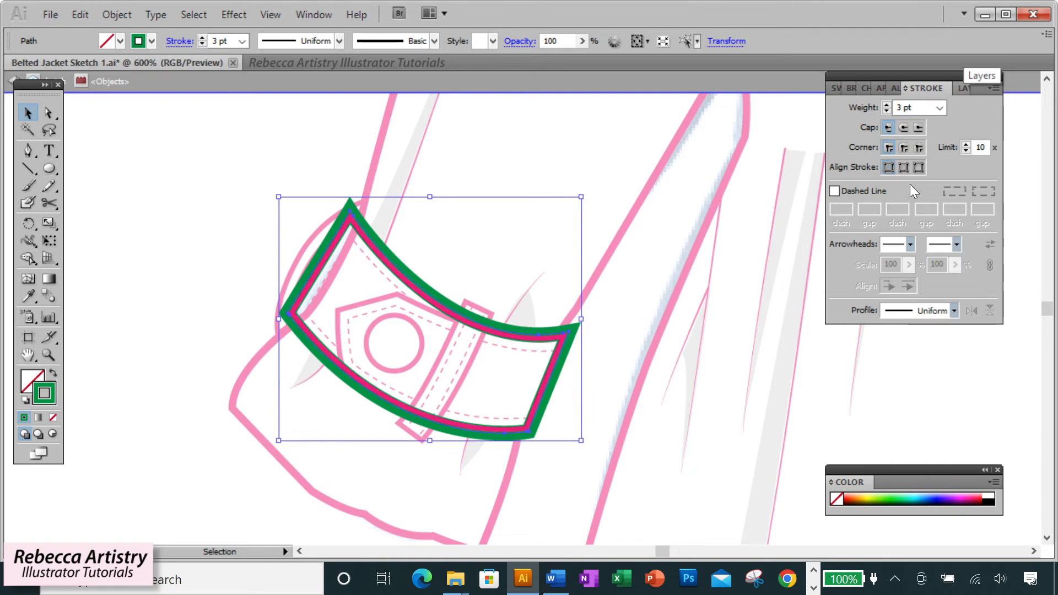
# Cut the green strap outline at its four corners with Scissors.
pyautogui.press('c')
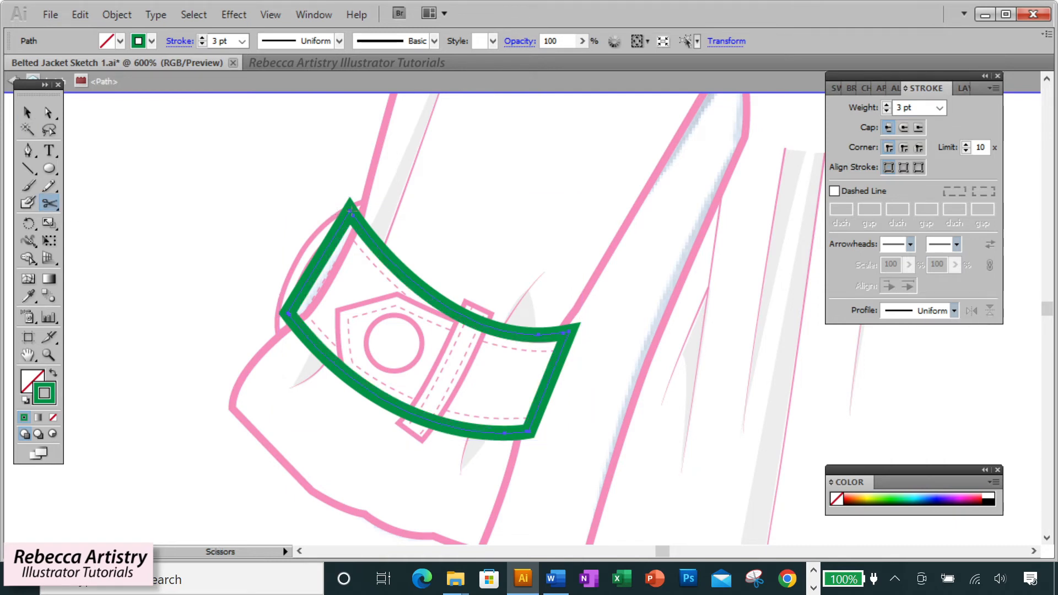
pyautogui.click(350, 211)
pyautogui.click(288, 315)
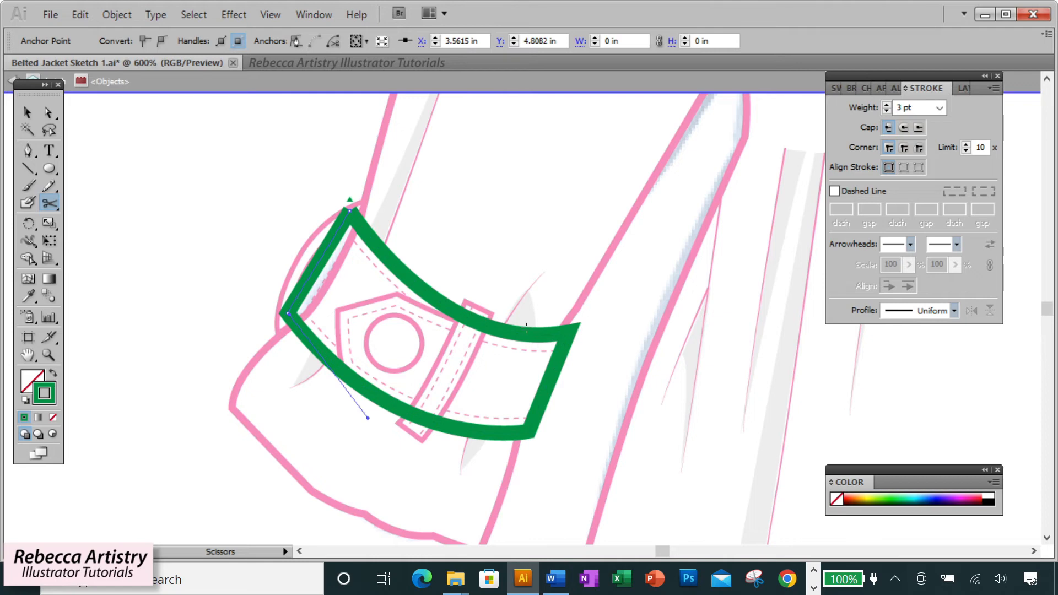
pyautogui.click(557, 334)
pyautogui.click(527, 433)
# Delete the two short end segments of the green cuff strap outline, keeping only its long upper and lower curves.
pyautogui.click(48, 114)
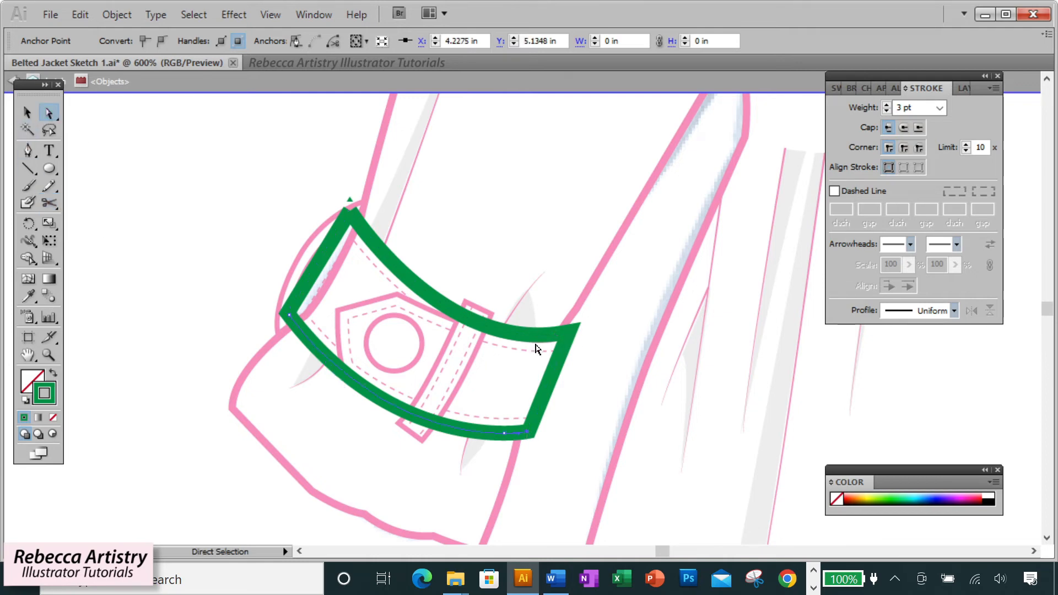
pyautogui.click(553, 376)
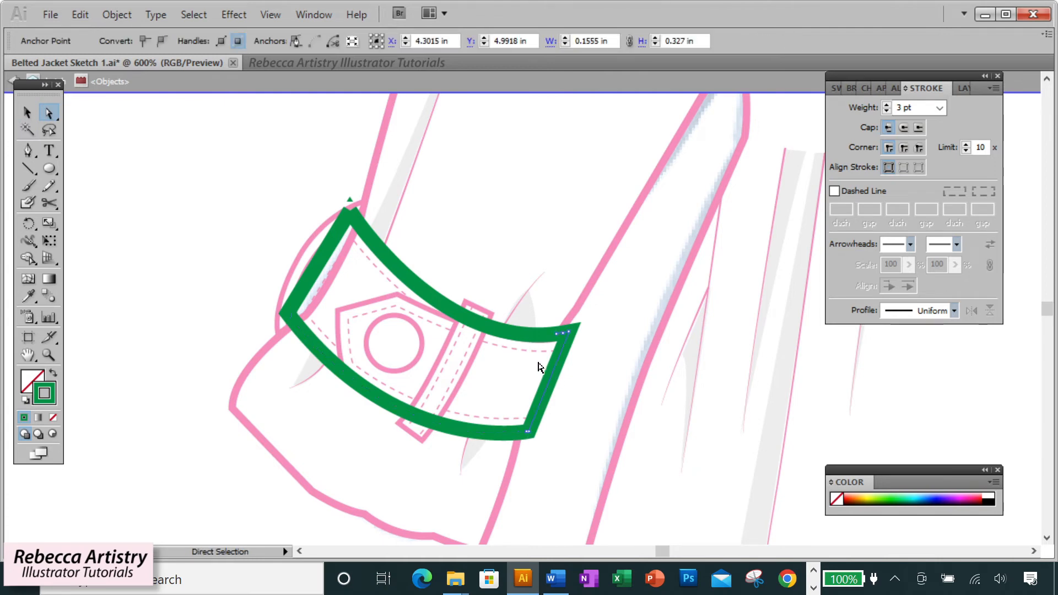
pyautogui.press('Delete')
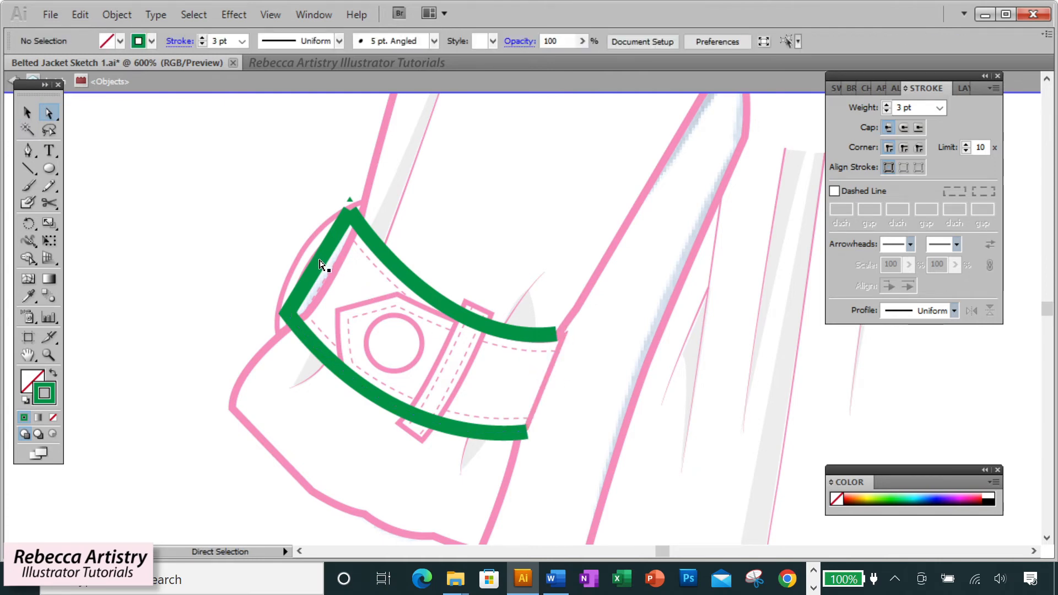
pyautogui.click(321, 262)
pyautogui.press('Delete')
# Colour the two remaining curved strokes near-black grey and expand them into filled shapes.
pyautogui.click(52, 392)
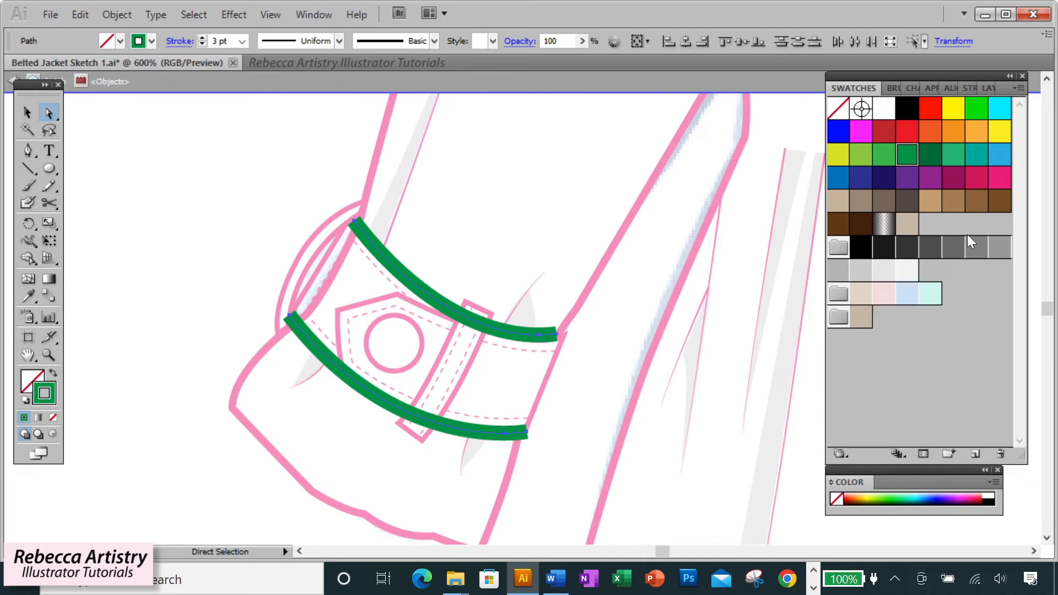
pyautogui.click(884, 254)
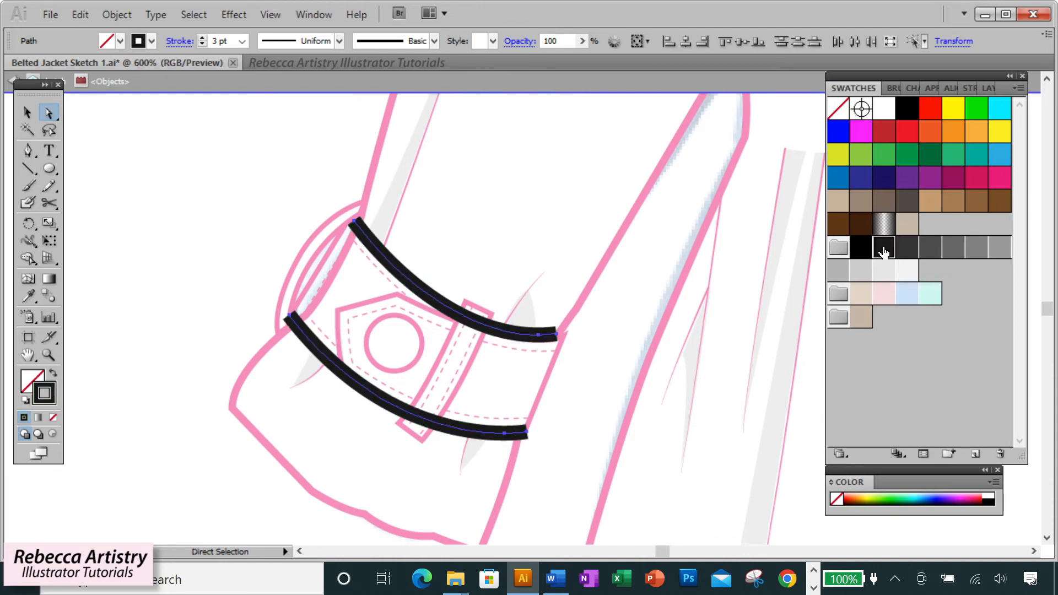
pyautogui.click(949, 87)
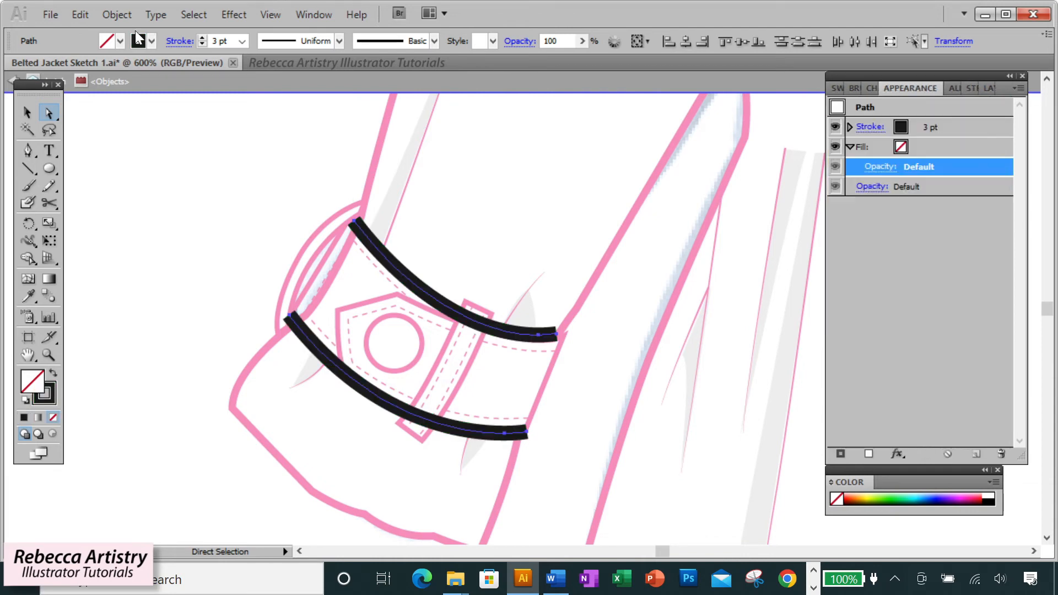
pyautogui.click(118, 14)
pyautogui.click(155, 190)
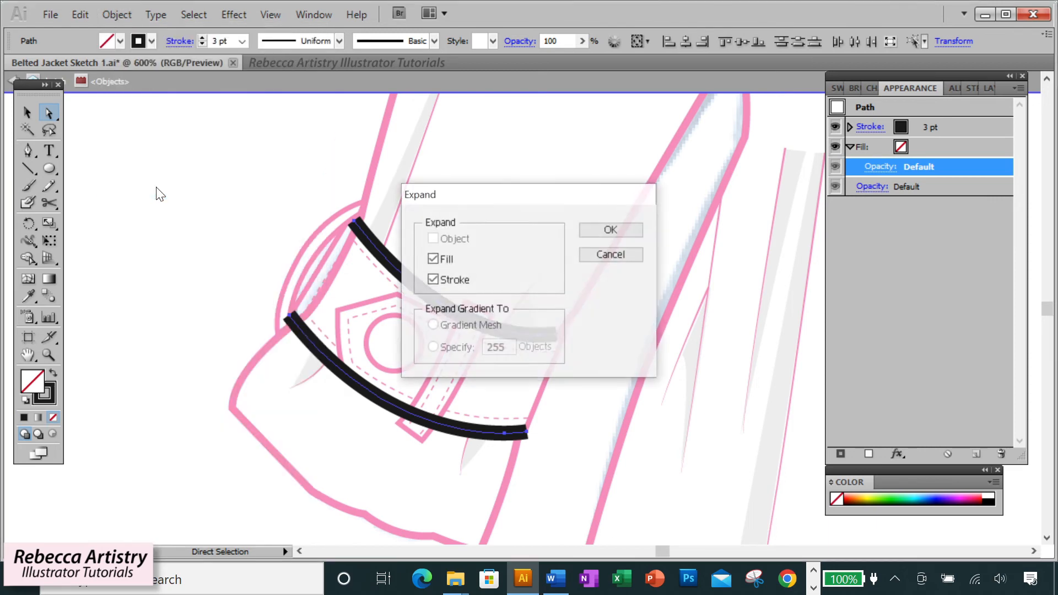
pyautogui.click(612, 230)
# Give the expanded strap shadows 15% opacity with the Multiply blend mode and leave isolation mode.
pyautogui.click(873, 147)
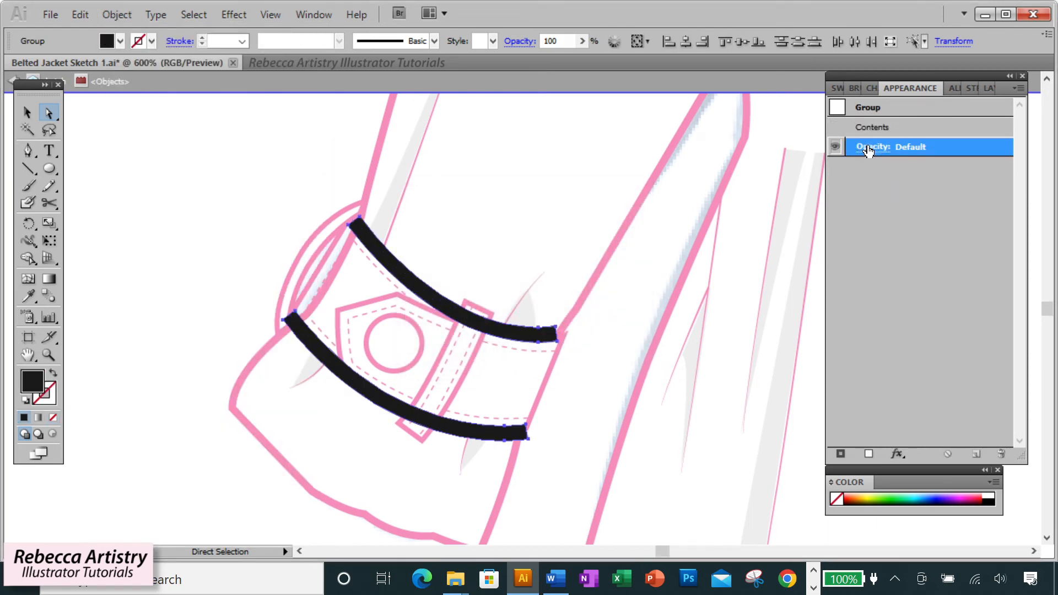
pyautogui.write('15')
pyautogui.click(783, 164)
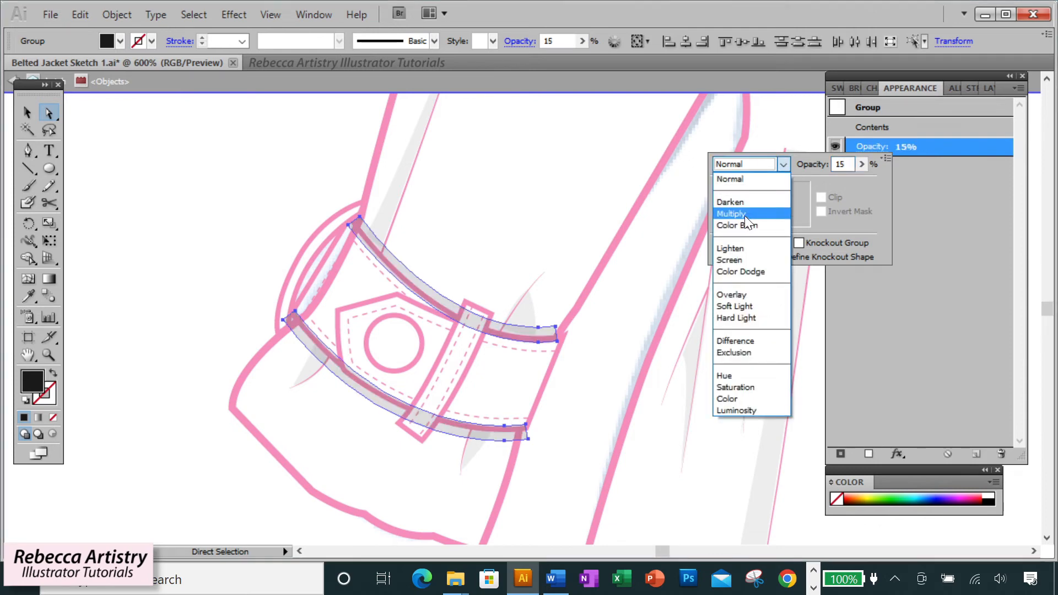
pyautogui.click(745, 215)
pyautogui.press('Escape')
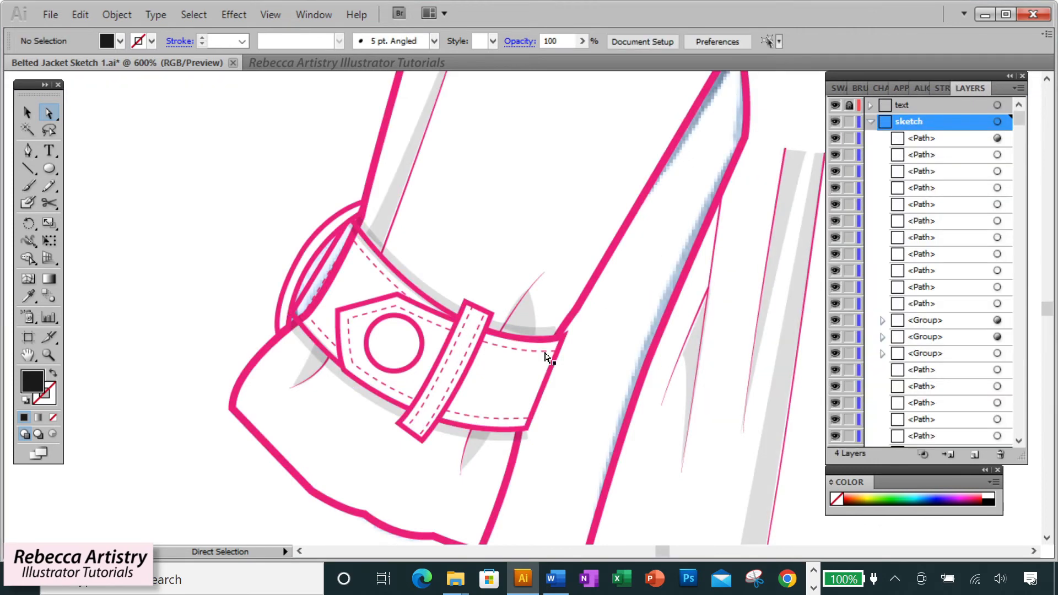
# Adjust the end anchors of the shadow strips above and below the cuff strap to fit the sleeve edge.
pyautogui.click(544, 346)
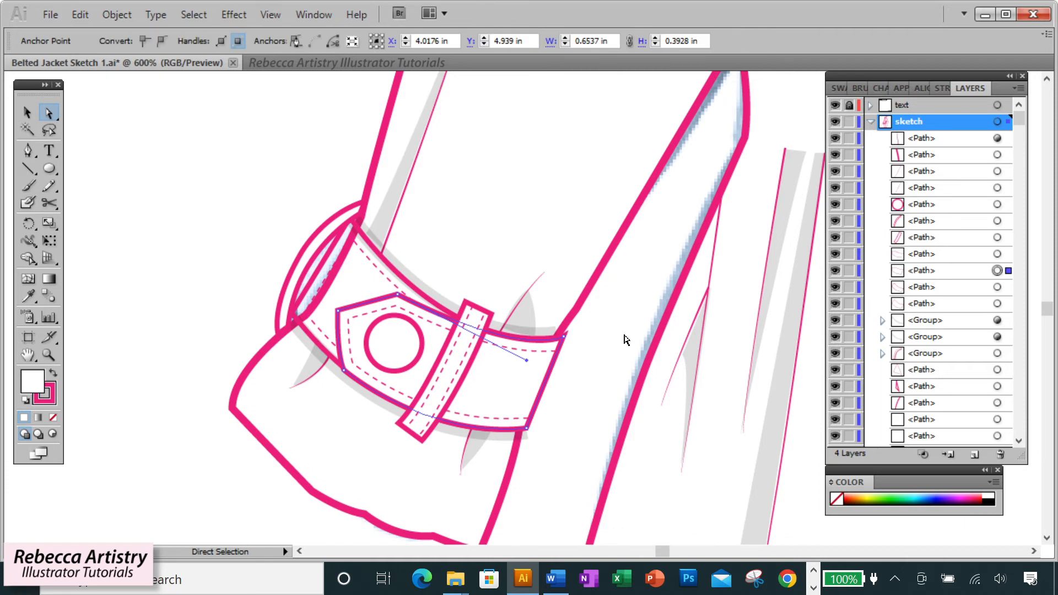
pyautogui.click(501, 437)
pyautogui.click(966, 250)
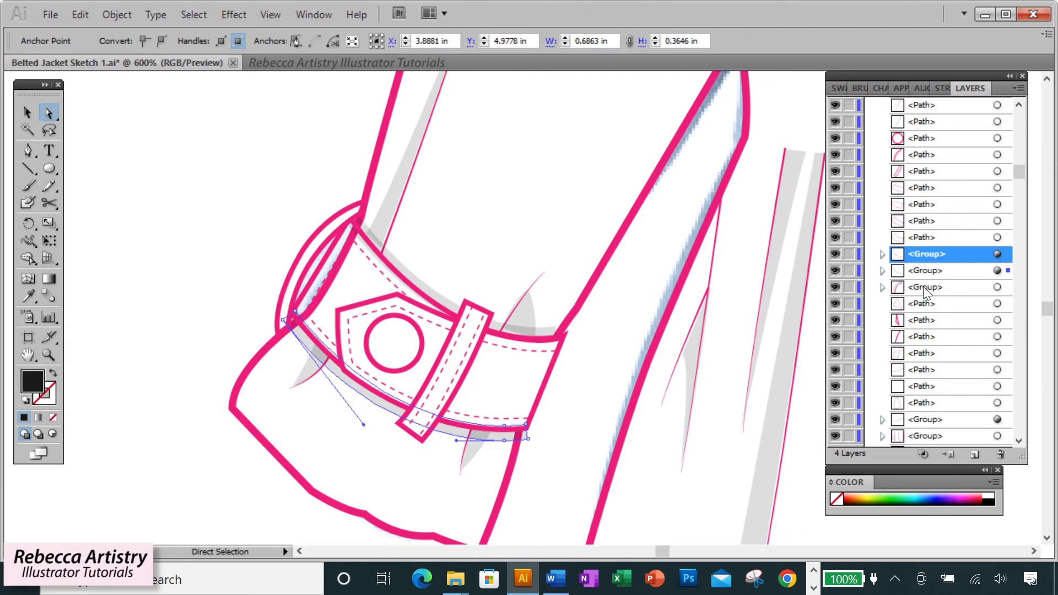
pyautogui.click(575, 388)
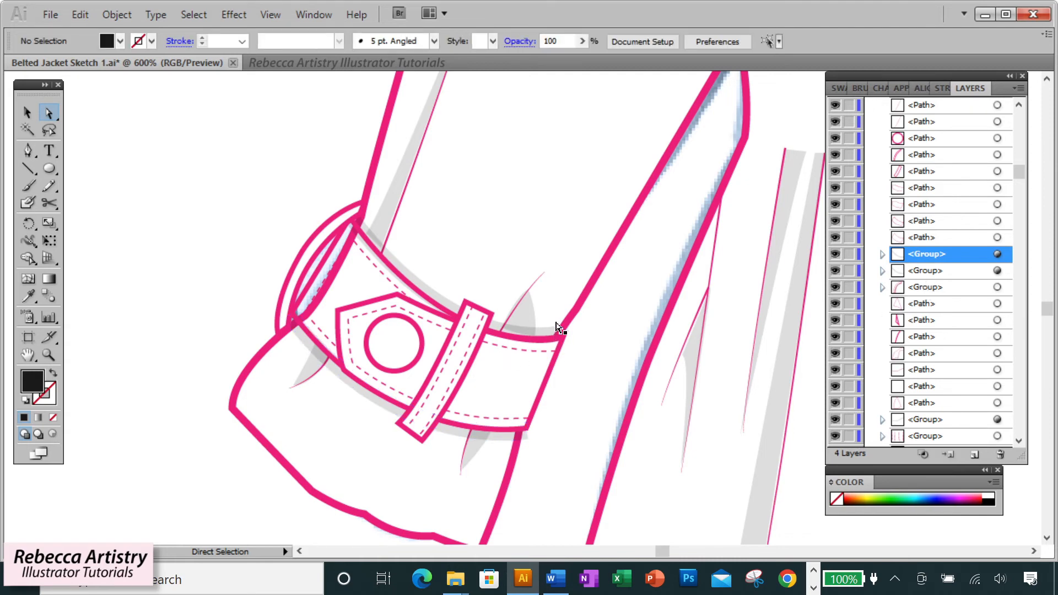
pyautogui.click(524, 434)
pyautogui.click(526, 438)
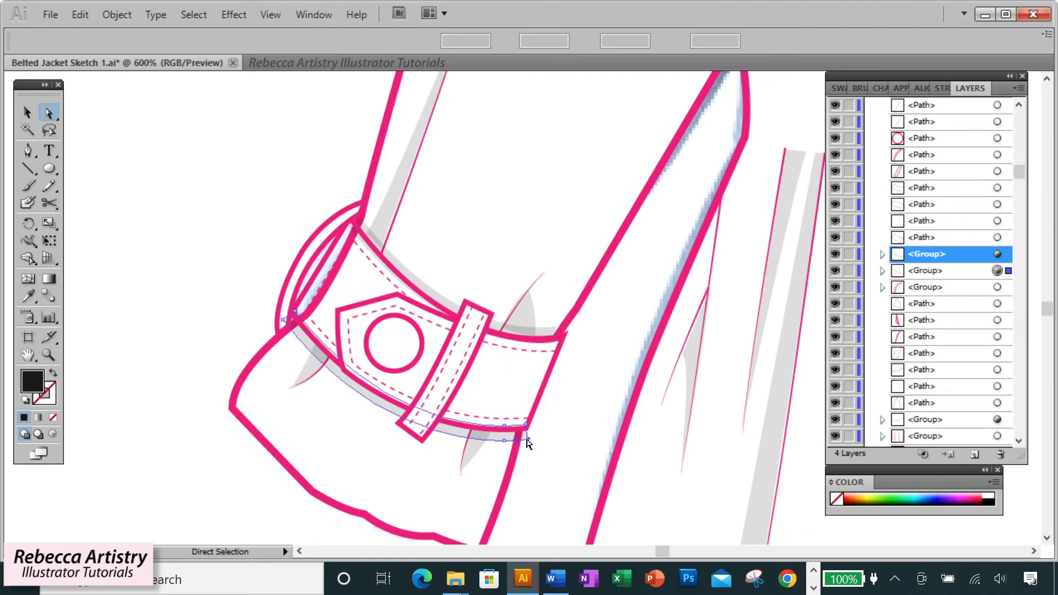
pyautogui.moveTo(516, 438); pyautogui.dragTo(519, 439)
pyautogui.click(548, 333)
pyautogui.click(556, 330)
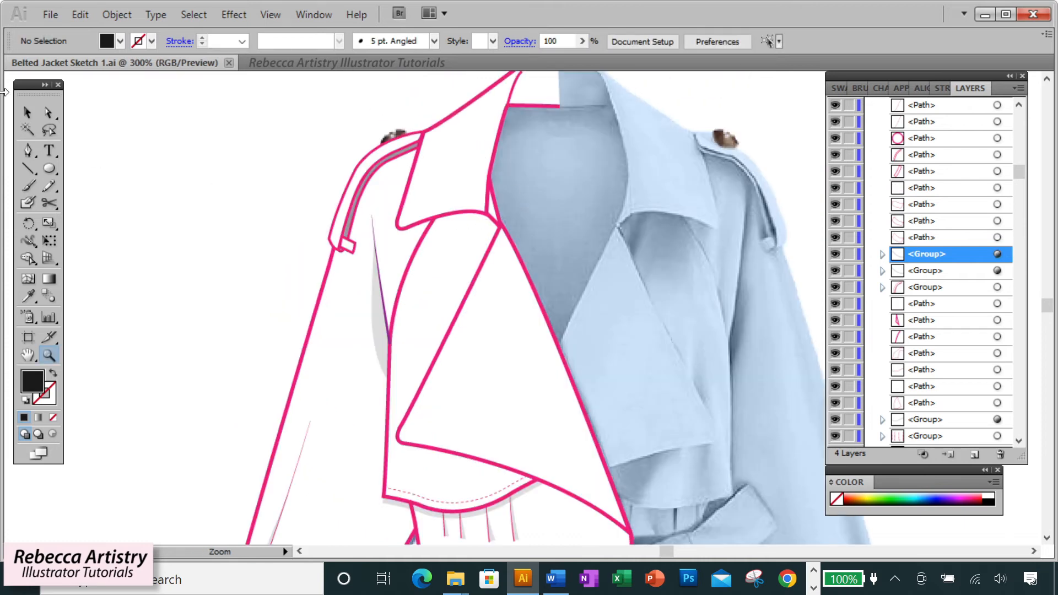
# Collapse the sketch layer's list of objects and look over the jacket from collar to cuff.
pyautogui.click(28, 112)
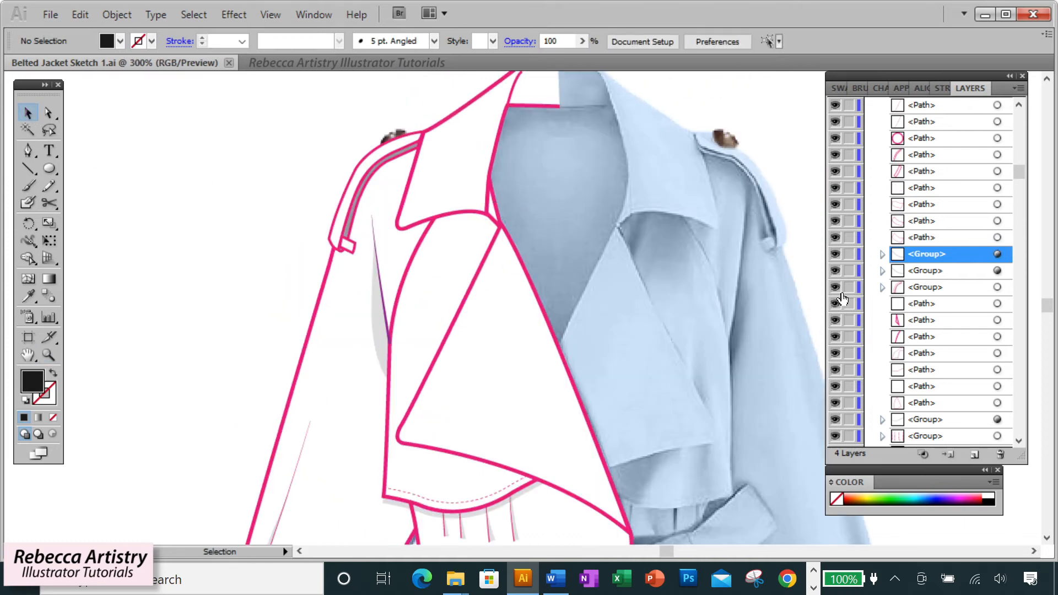
pyautogui.scroll(4, 914, 148)
pyautogui.click(870, 122)
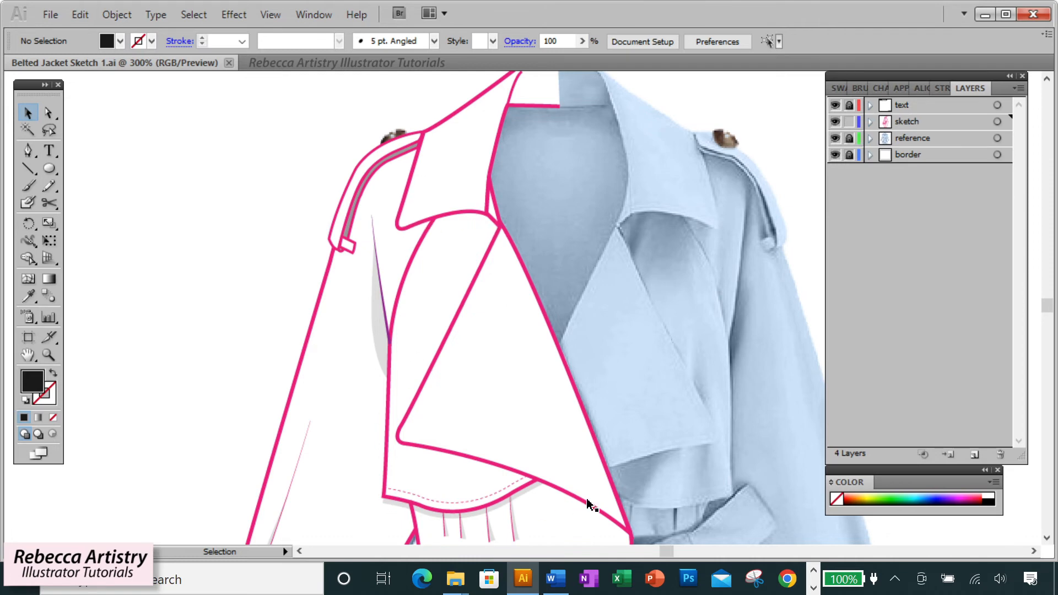
pyautogui.scroll(-10, 291, 505)
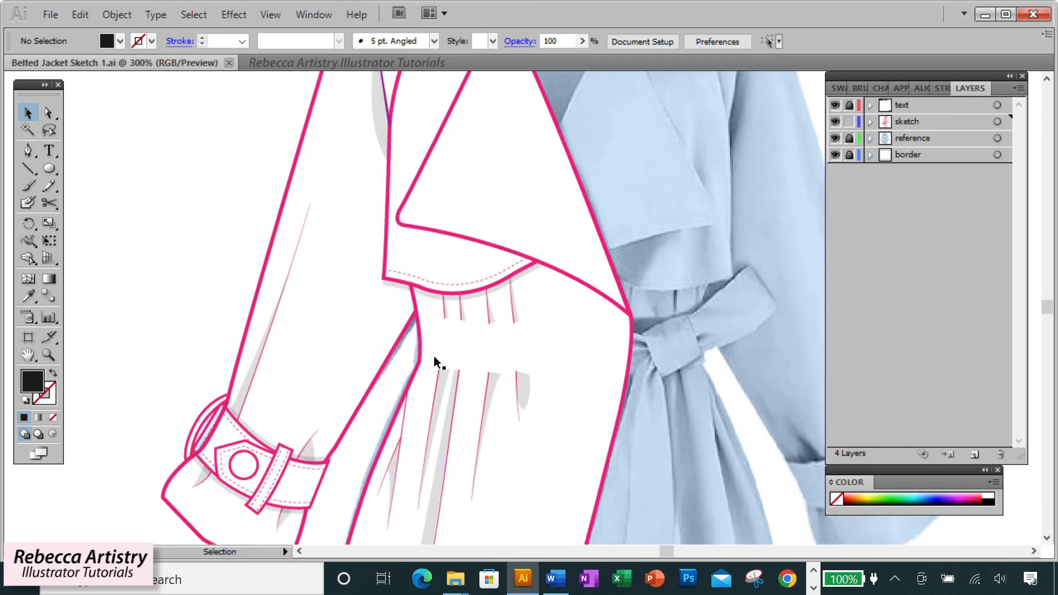
pyautogui.scroll(10, 532, 342)
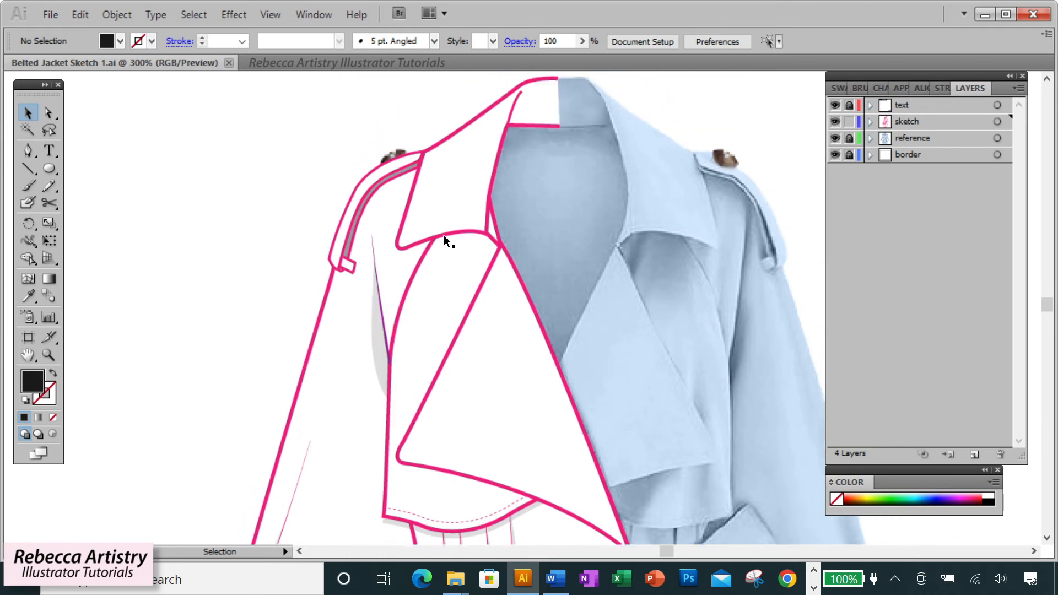
# Swap the fill and stroke colours, then select the sketch artwork and lock it.
pyautogui.hotkey('shift', 'x')
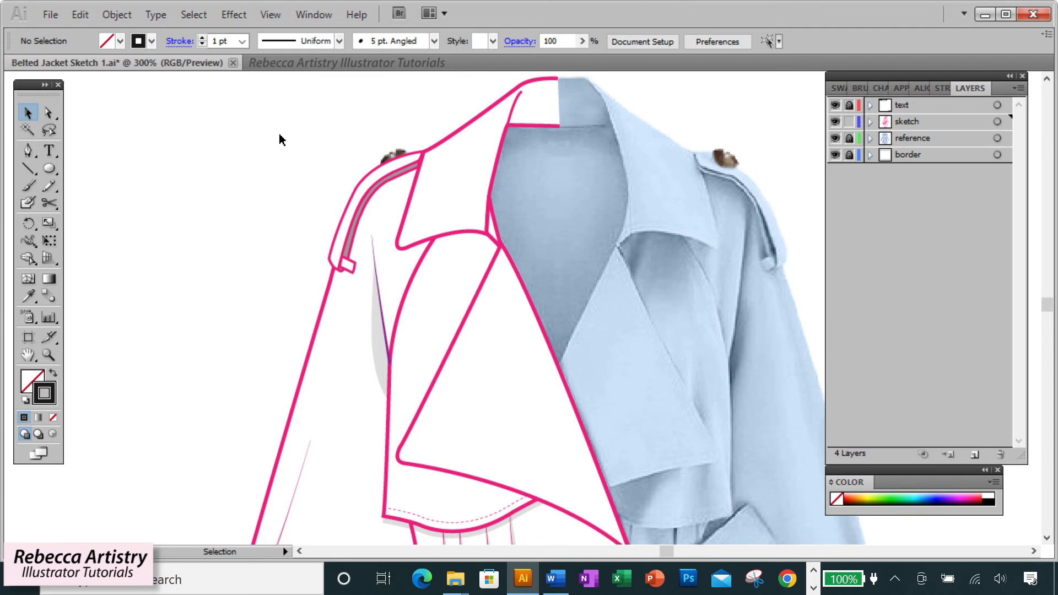
pyautogui.hotkey('ctrl', '-')
pyautogui.hotkey('ctrl', '-')
pyautogui.hotkey('ctrl', '-')
pyautogui.scroll(-2, 440, 220)
pyautogui.moveTo(410, 173)
pyautogui.mouseDown()
pyautogui.moveTo(478, 292)
pyautogui.moveTo(573, 513)
pyautogui.mouseUp()
pyautogui.click(117, 14)
pyautogui.moveTo(156, 112)
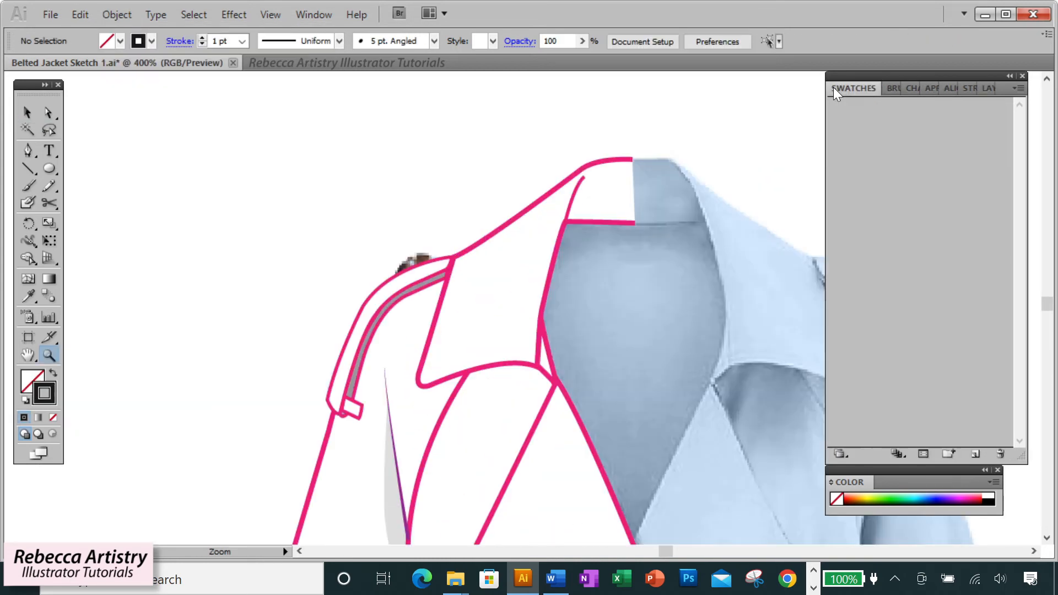
# On the sketch layer, trace the collar's outer and lower edge to the lapel's top with the Pen tool, using a green stroke and no fill.
pyautogui.click(833, 88)
pyautogui.click(907, 159)
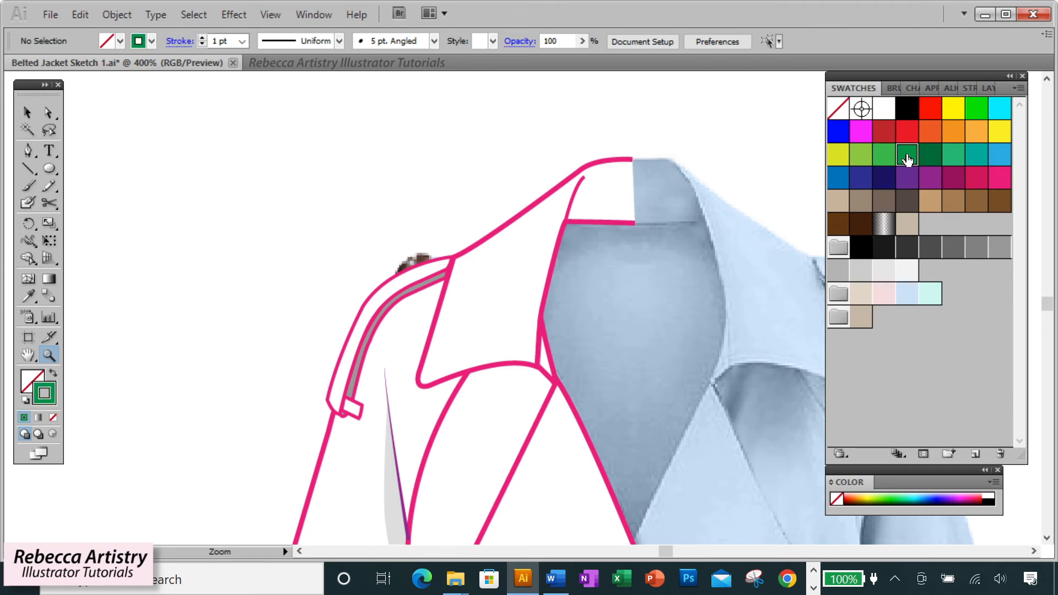
pyautogui.click(987, 89)
pyautogui.press('p')
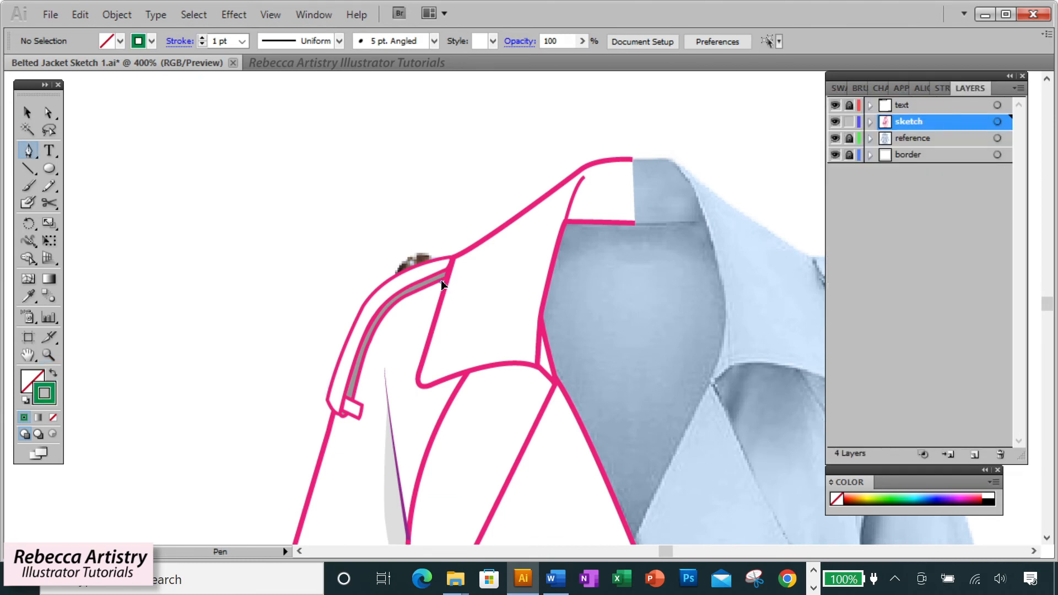
pyautogui.click(441, 282)
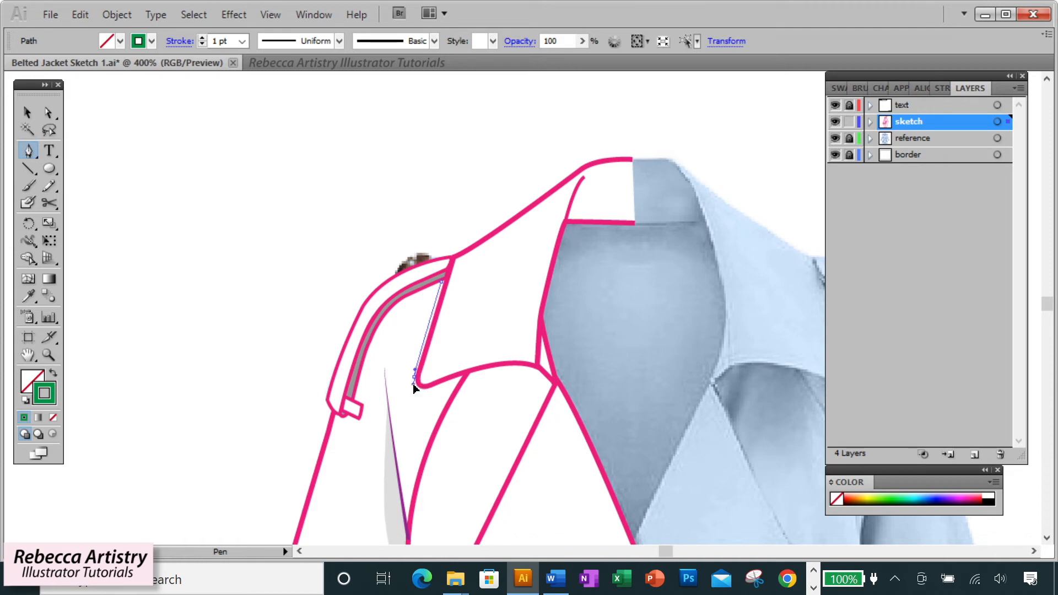
pyautogui.click(415, 366)
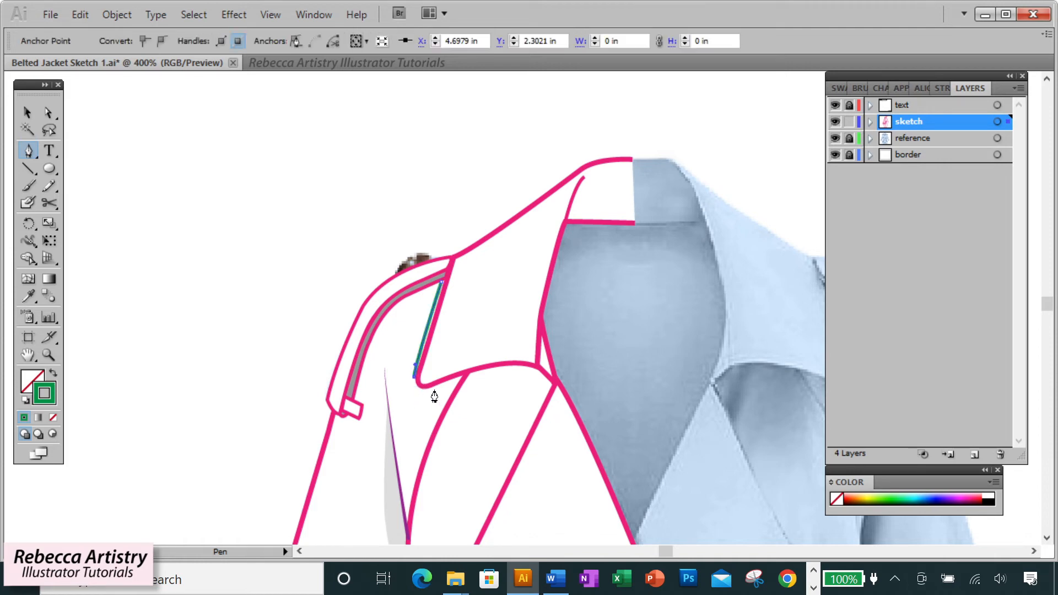
pyautogui.moveTo(448, 380); pyautogui.dragTo(453, 380)
pyautogui.click(432, 388)
pyautogui.moveTo(535, 371); pyautogui.dragTo(559, 381)
pyautogui.click(537, 373)
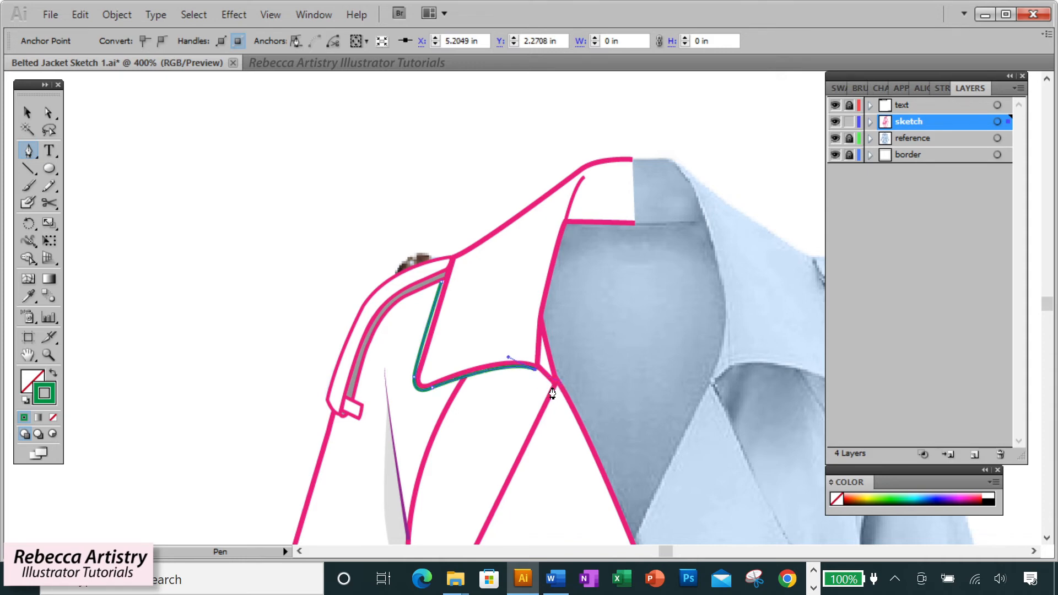
pyautogui.click(551, 387)
# Continue the green path down the lapel, around its rounded corner and along its lower edge to the waist point, then deselect it.
pyautogui.scroll(-5, 529, 408)
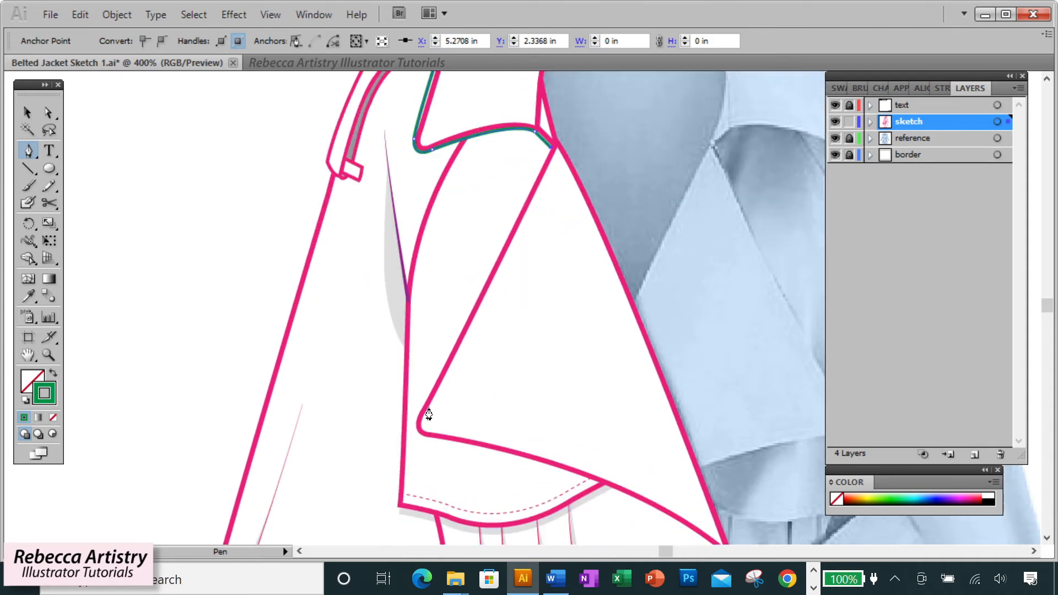
pyautogui.click(422, 408)
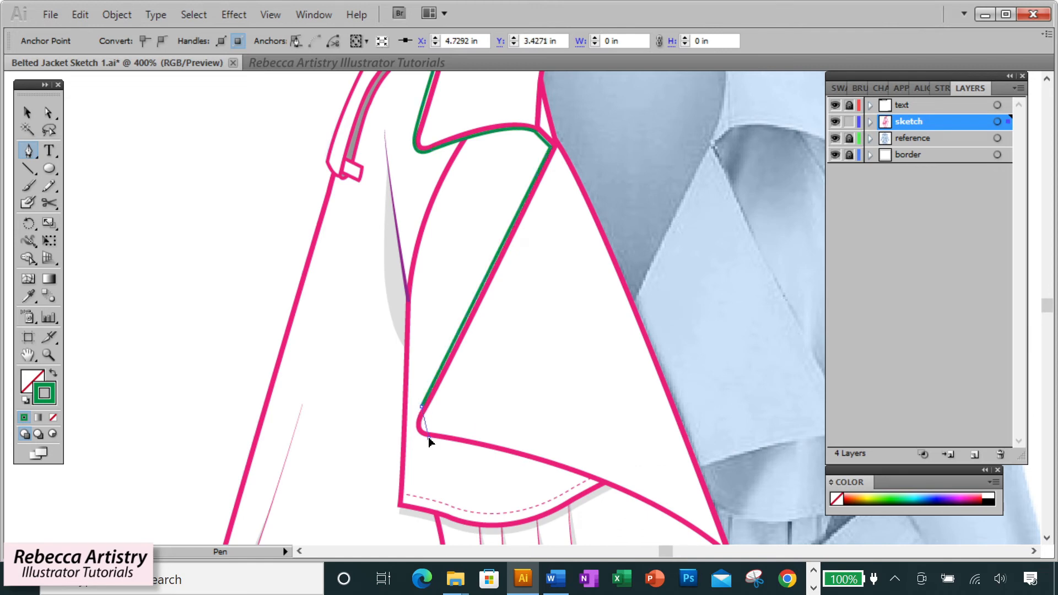
pyautogui.moveTo(451, 440); pyautogui.dragTo(455, 441)
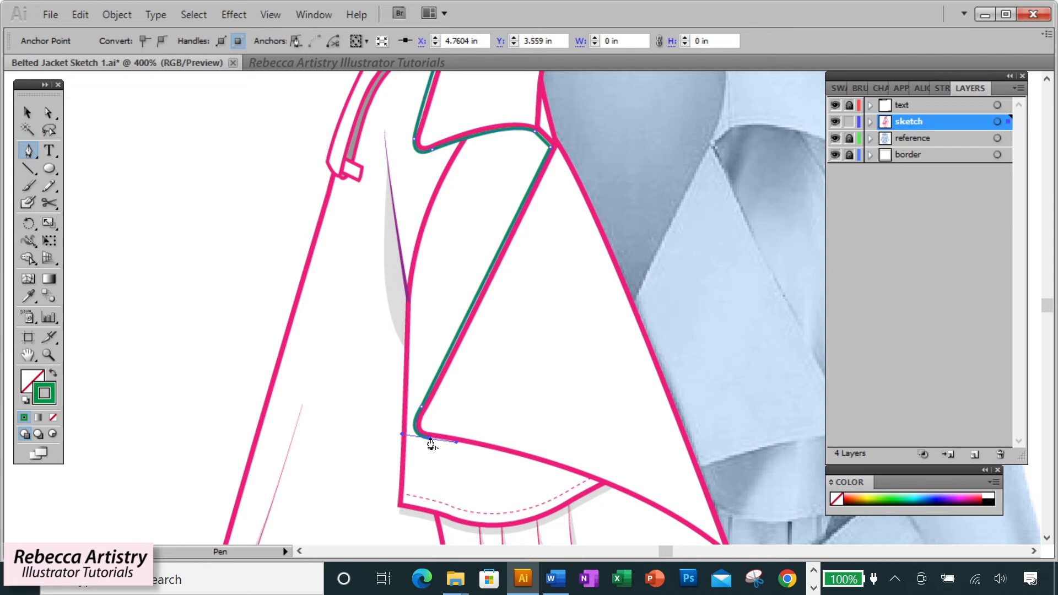
pyautogui.scroll(-3, 684, 446)
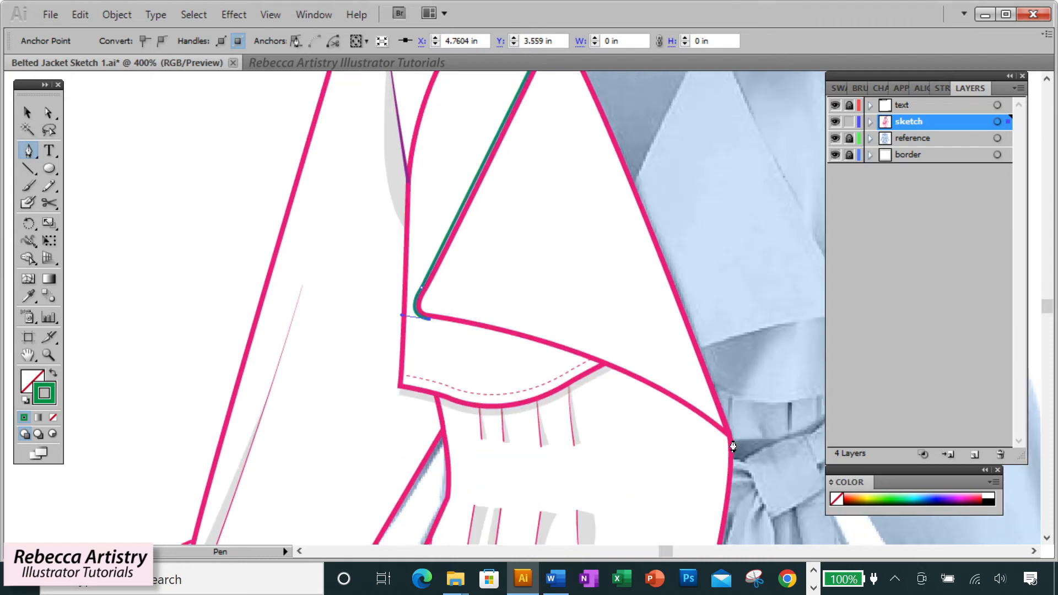
pyautogui.moveTo(727, 438)
pyautogui.mouseDown()
pyautogui.moveTo(760, 468)
pyautogui.moveTo(746, 487)
pyautogui.moveTo(837, 531)
pyautogui.mouseUp()
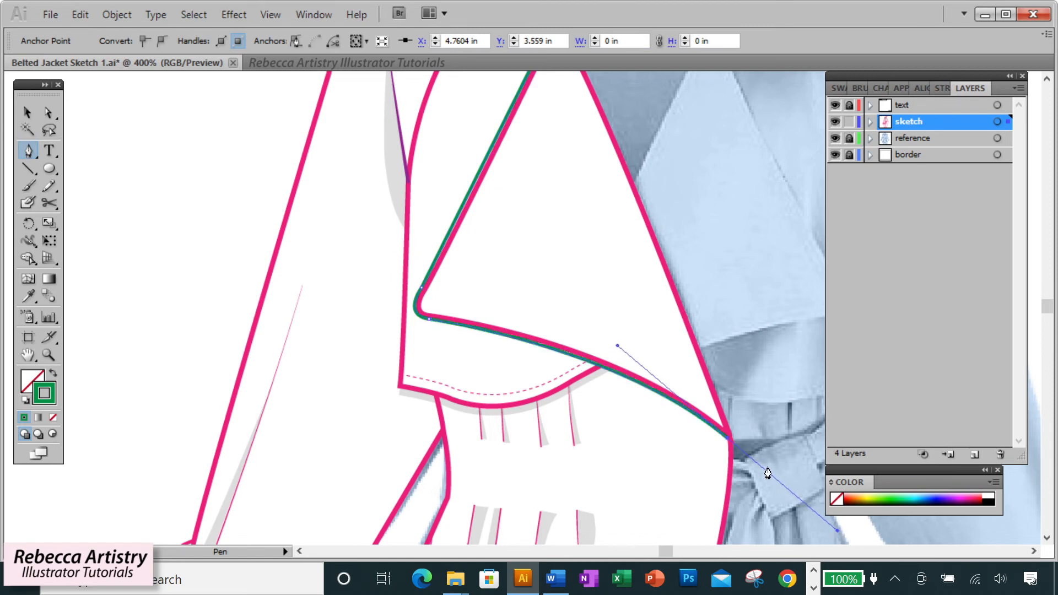
pyautogui.click(727, 440)
pyautogui.hotkey('ctrl', '-')
pyautogui.scroll(3, 587, 302)
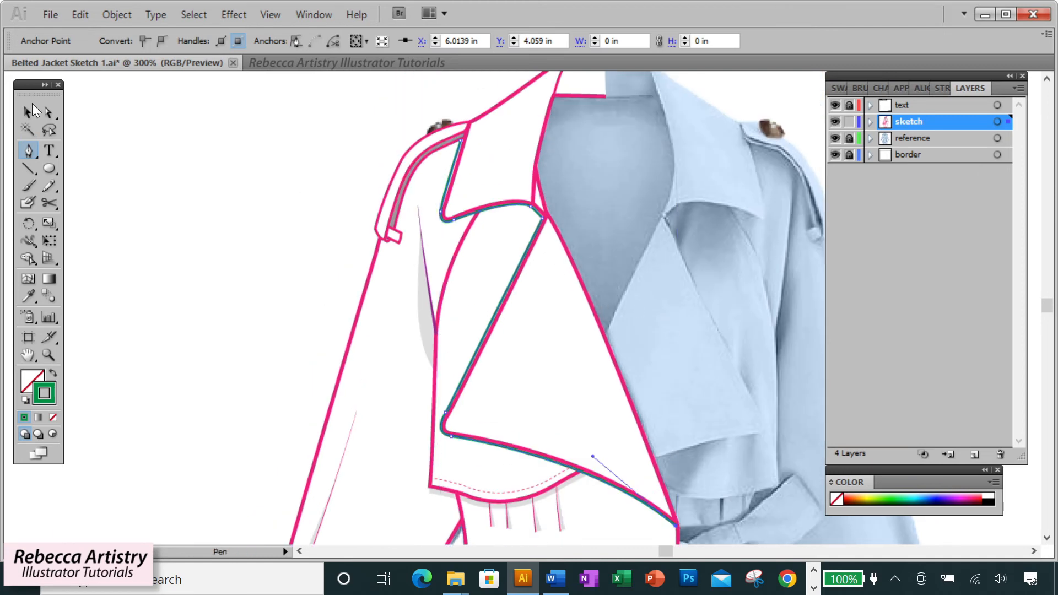
pyautogui.click(49, 112)
pyautogui.click(147, 175)
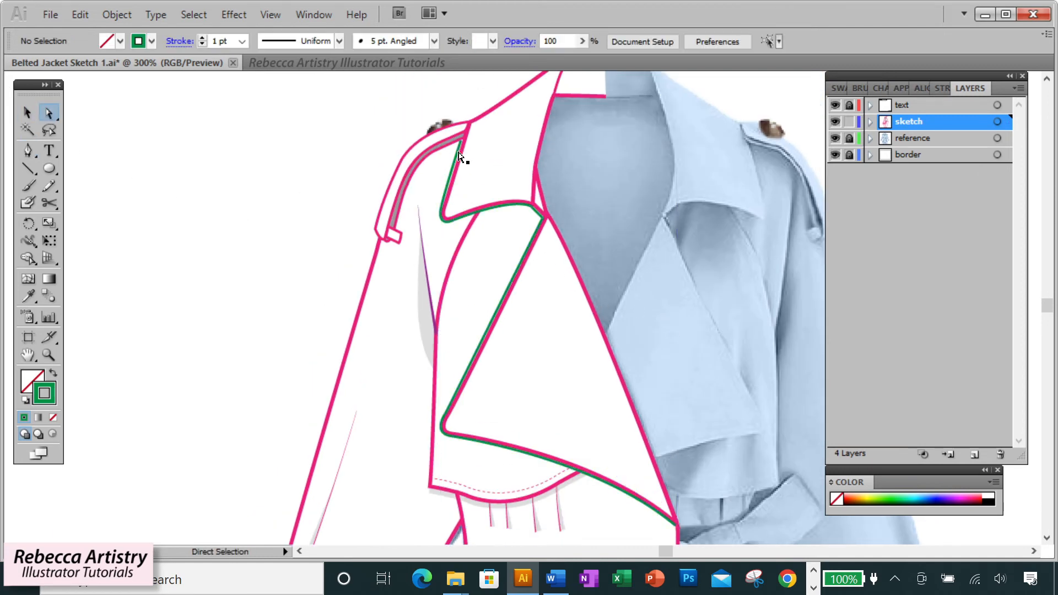
# Select the green collar-and-lapel path and set its stroke weight to 3 pt.
pyautogui.click(457, 152)
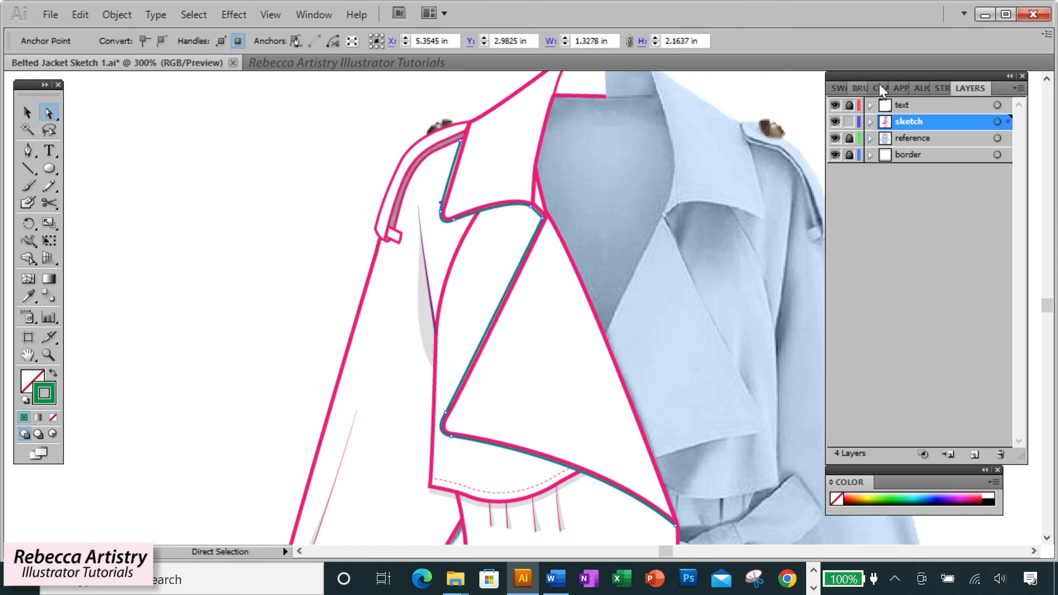
pyautogui.click(941, 88)
pyautogui.click(940, 108)
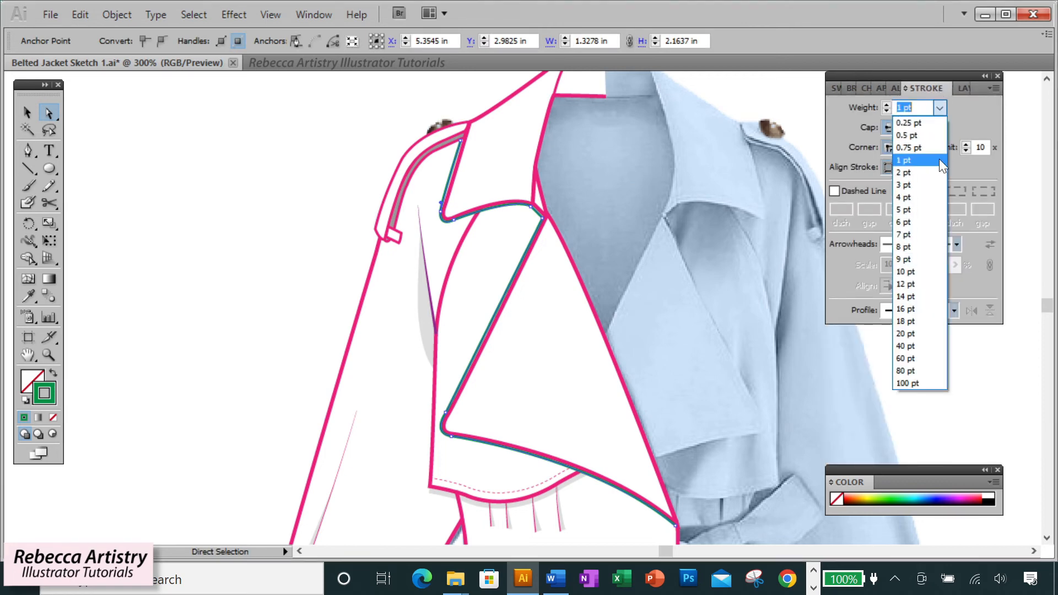
pyautogui.click(907, 184)
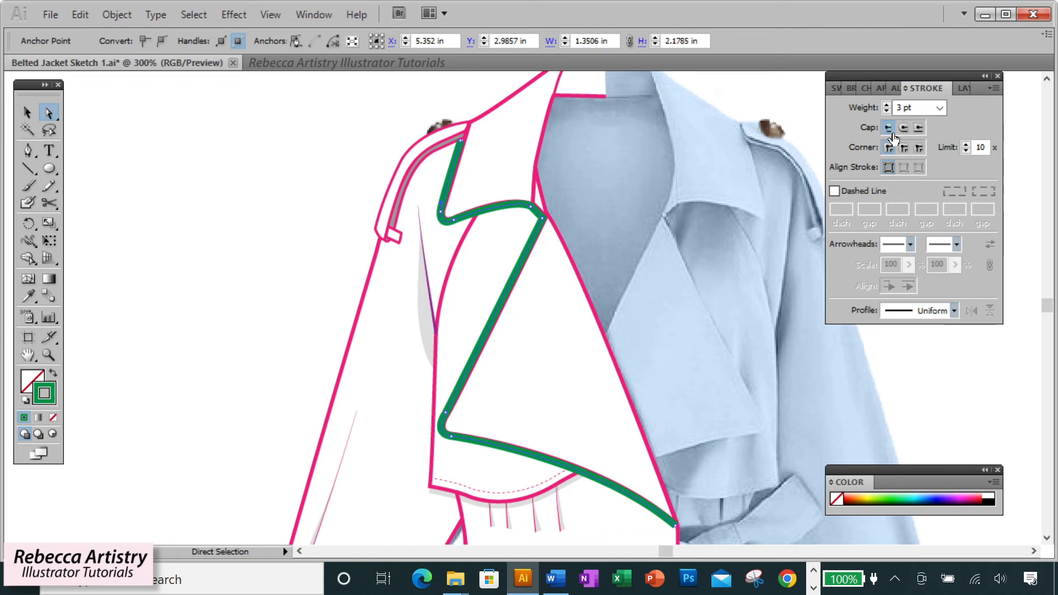
pyautogui.press('v')
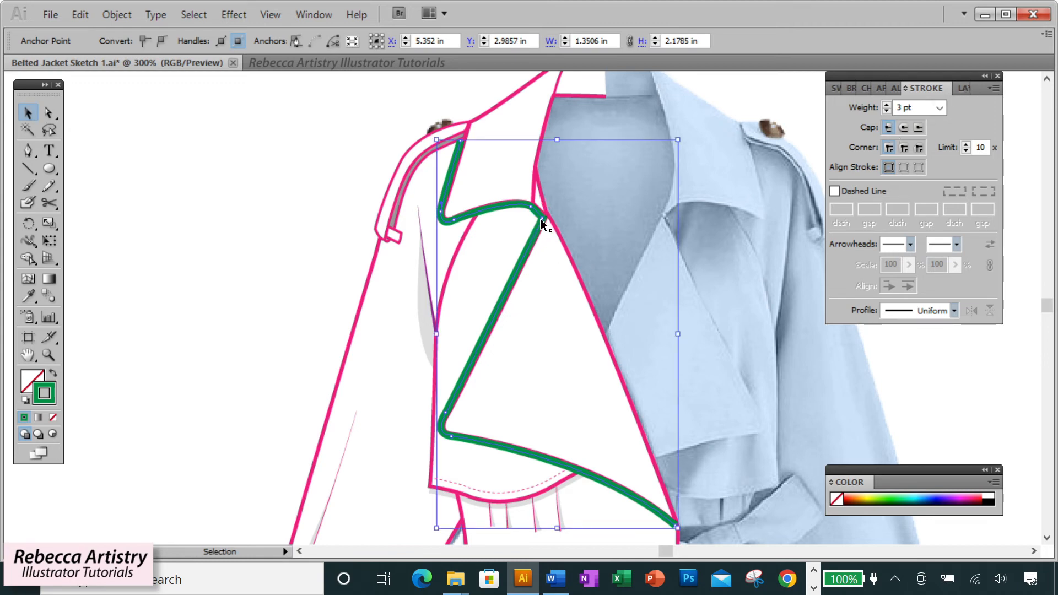
# Move the green path down the sketch layer's stacking order so it sits beneath the pink collar and lapel outlines.
pyautogui.click(836, 89)
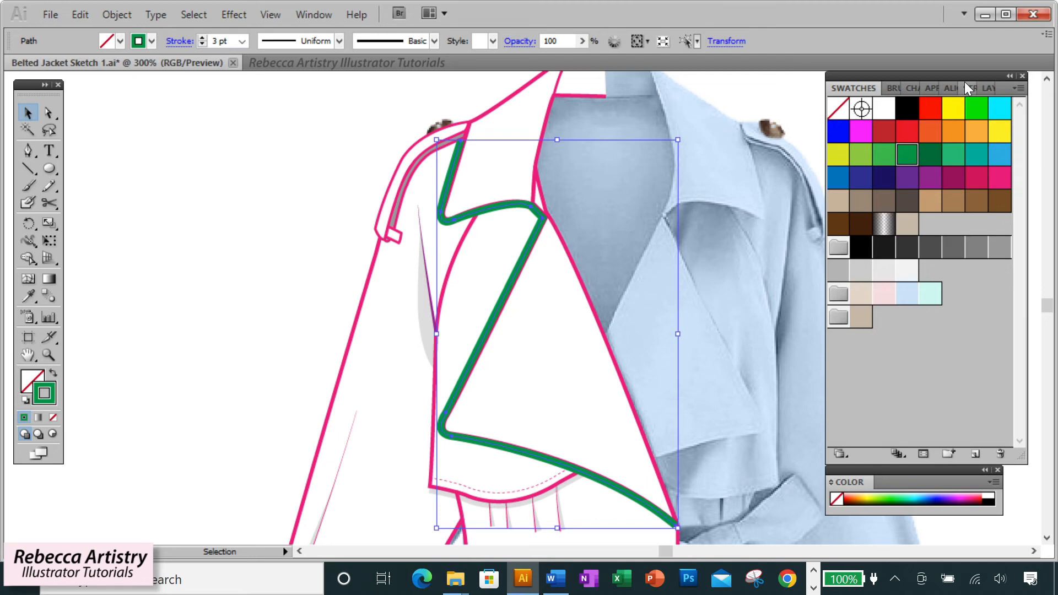
pyautogui.click(988, 88)
pyautogui.click(871, 122)
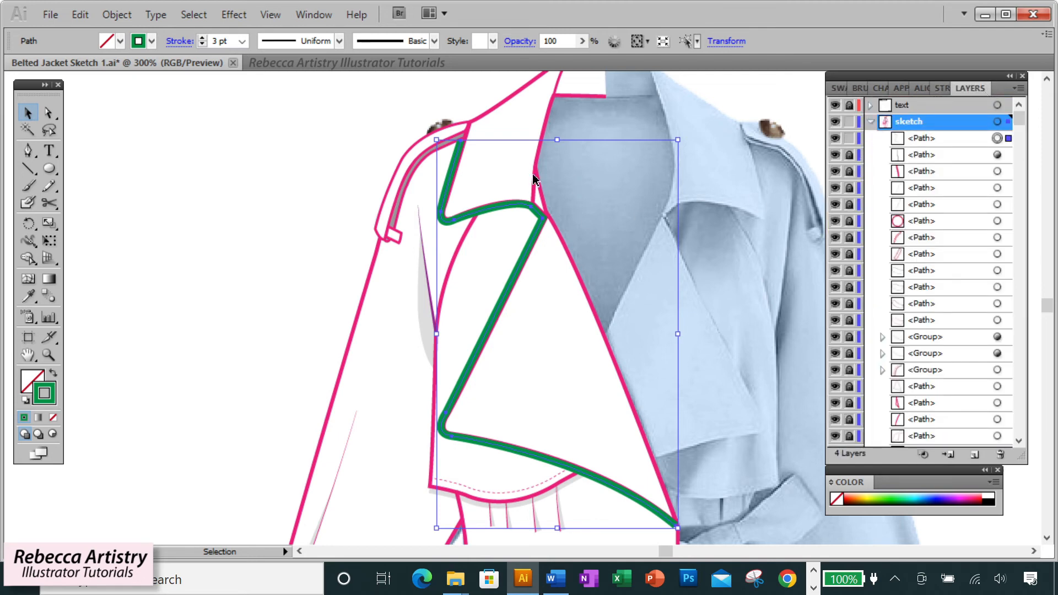
pyautogui.click(505, 177)
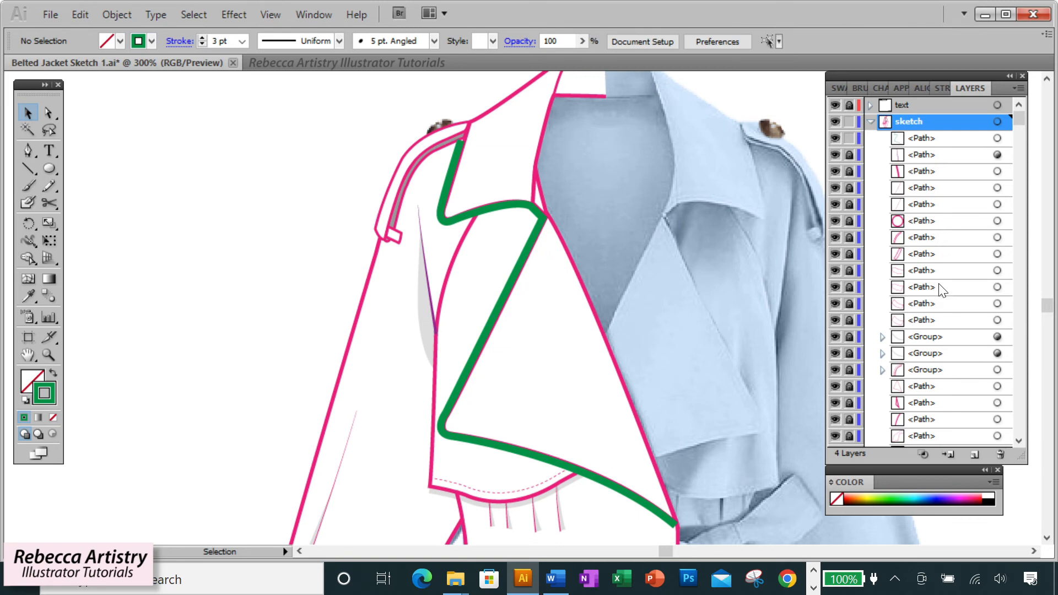
pyautogui.click(948, 137)
pyautogui.moveTo(948, 137); pyautogui.dragTo(918, 397)
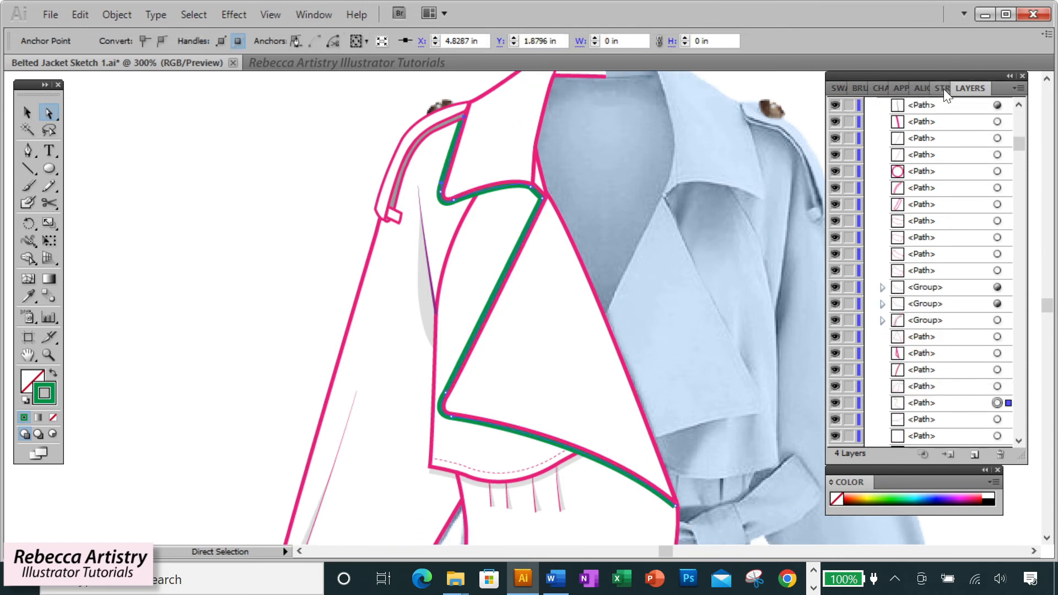
# Set the green path's stroke weight to 4 pt and check its end at the waist point.
pyautogui.click(944, 89)
pyautogui.click(940, 108)
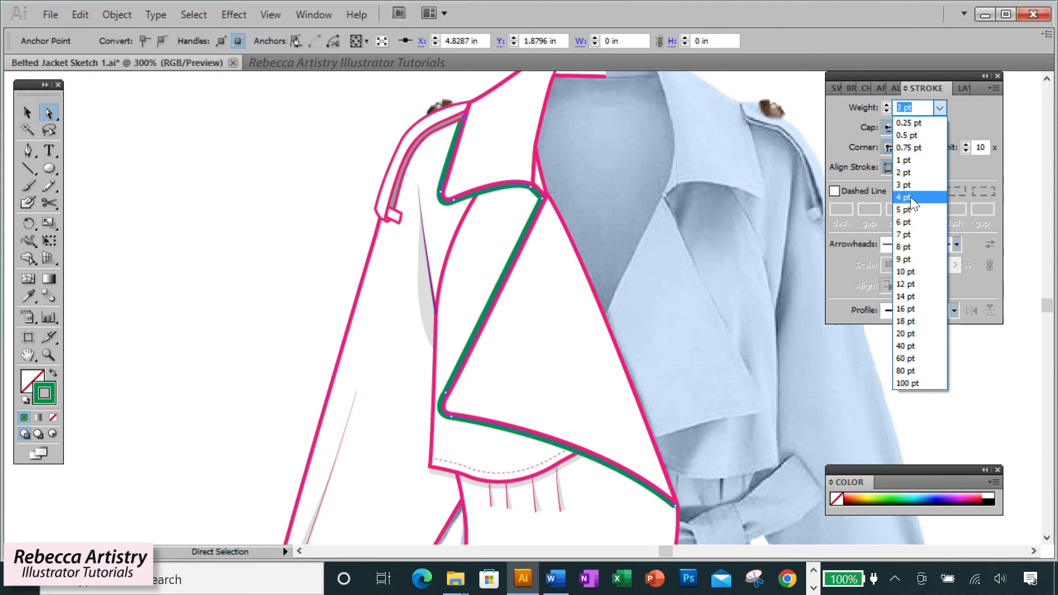
pyautogui.click(910, 197)
pyautogui.scroll(-2, 673, 445)
pyautogui.click(673, 445)
pyautogui.press('z')
pyautogui.click(673, 430)
pyautogui.click(537, 316)
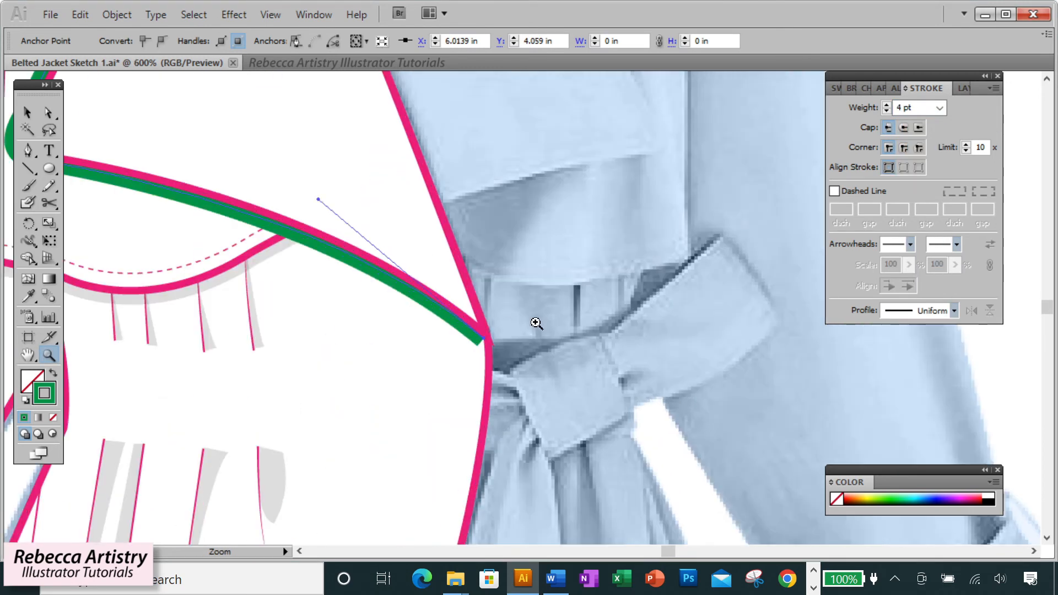
# Expand the green path's fill and stroke into a filled shape.
pyautogui.click(28, 150)
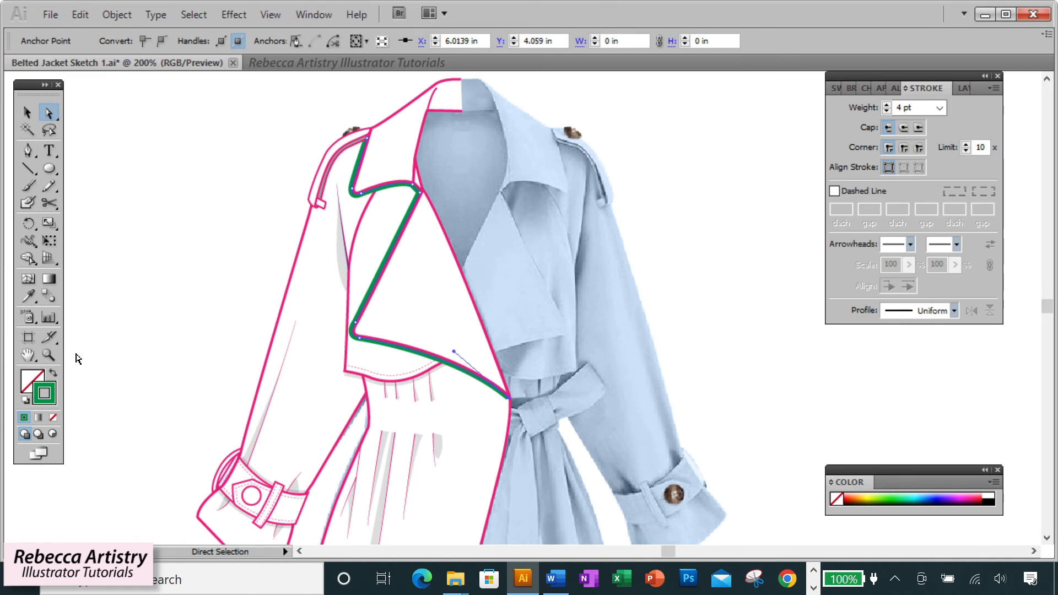
pyautogui.press('z')
pyautogui.click(421, 261)
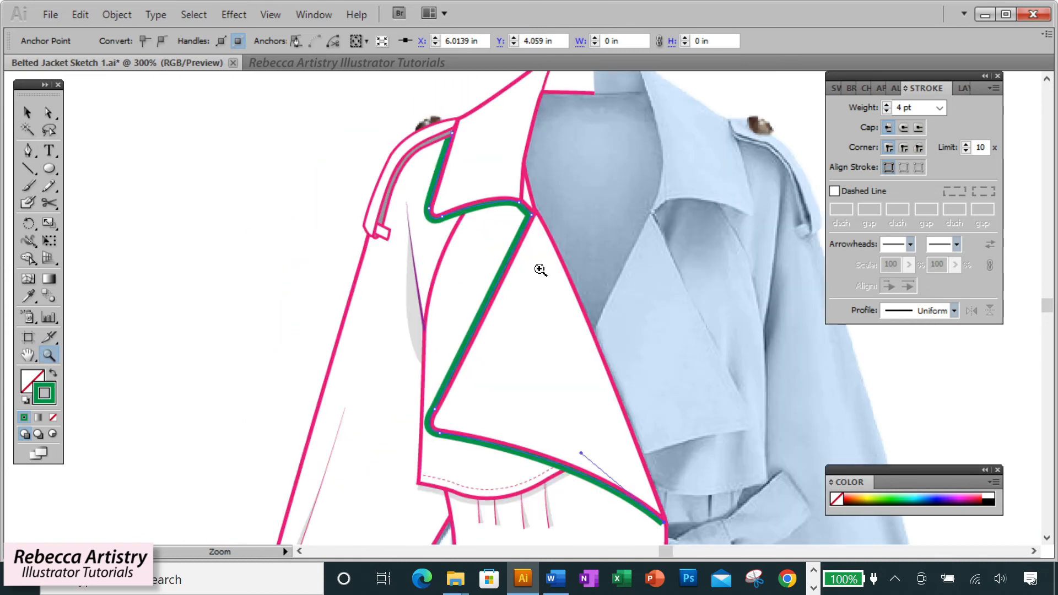
pyautogui.click(121, 15)
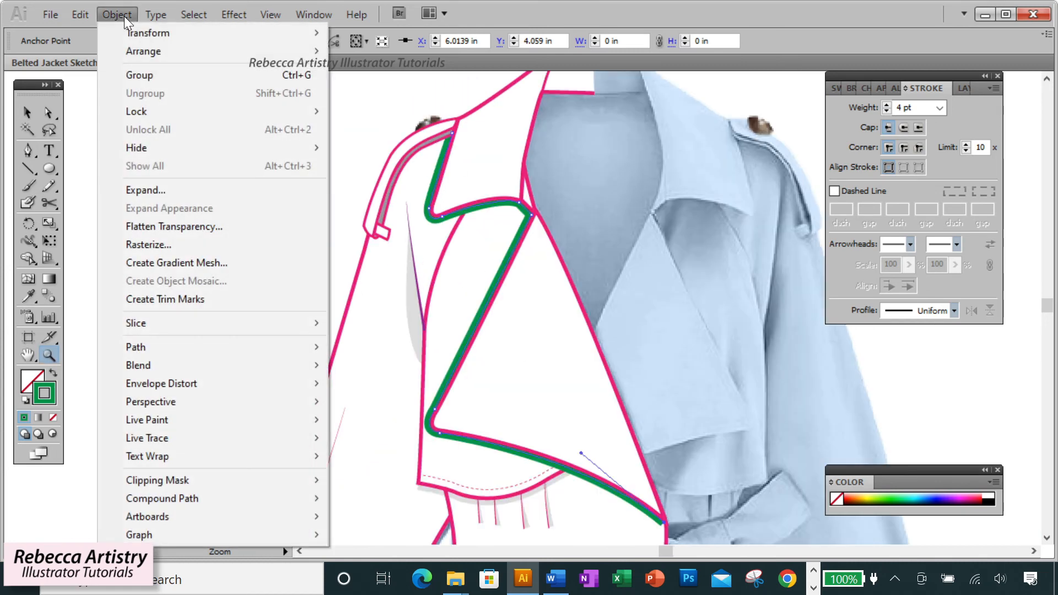
pyautogui.click(160, 190)
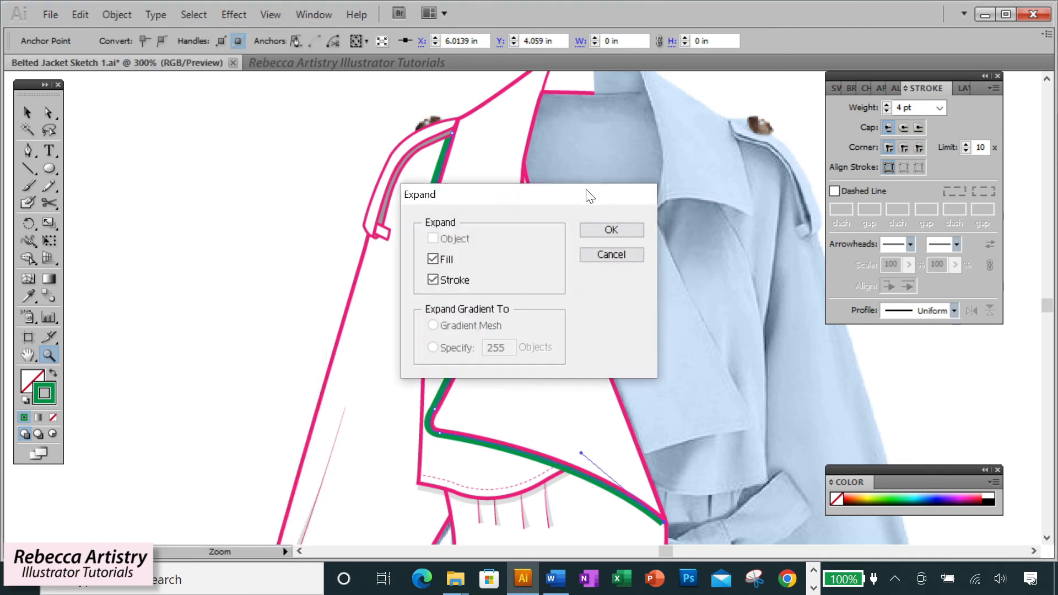
pyautogui.click(824, 320)
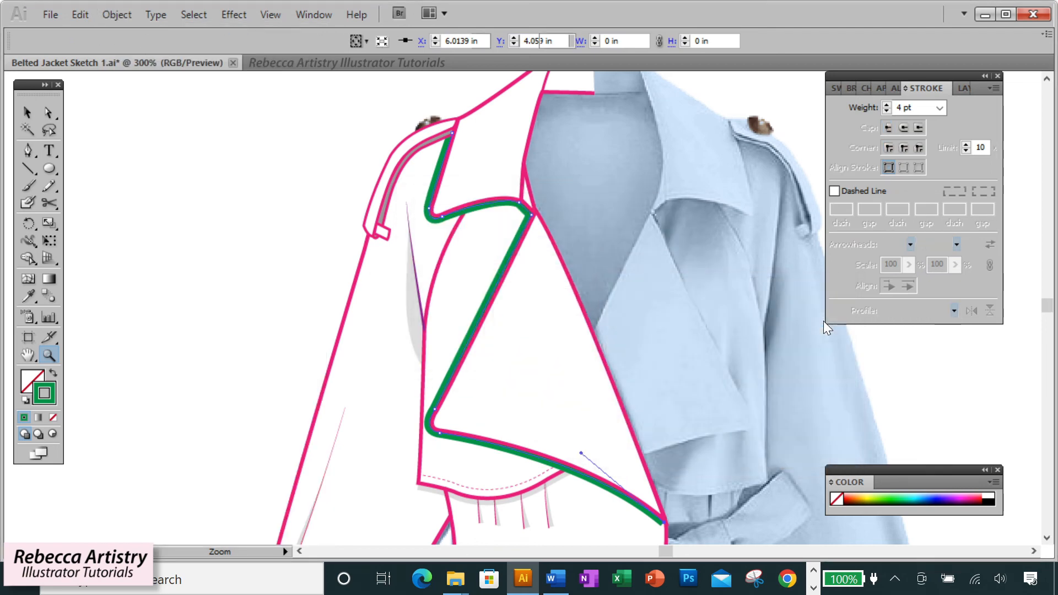
# Move the expanded shape's lower corner to meet the front edge at the waist, adjust its curve handle, and deselect it.
pyautogui.scroll(-3, 567, 380)
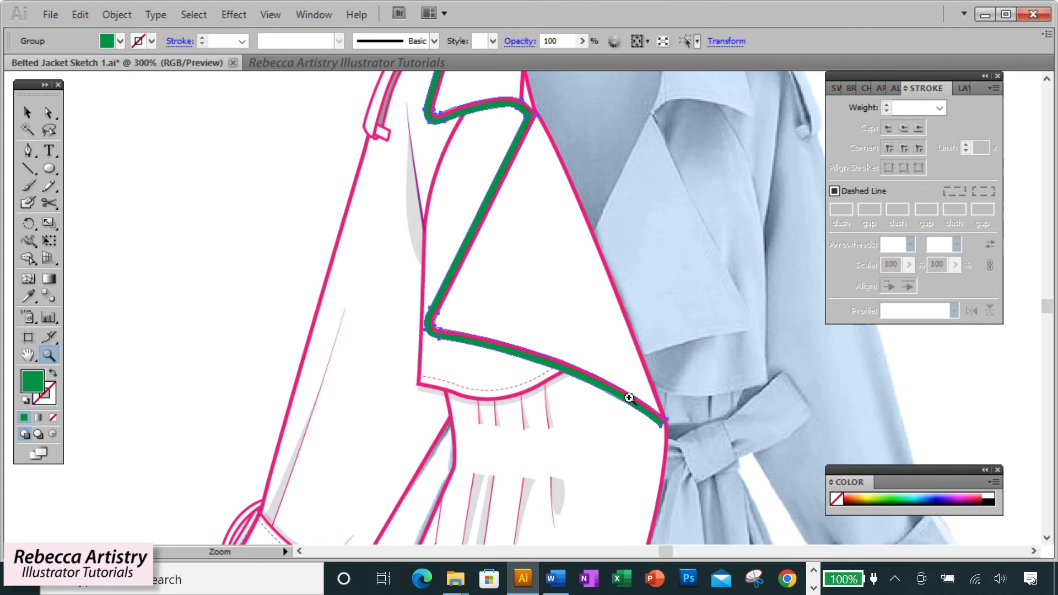
pyautogui.click(616, 356)
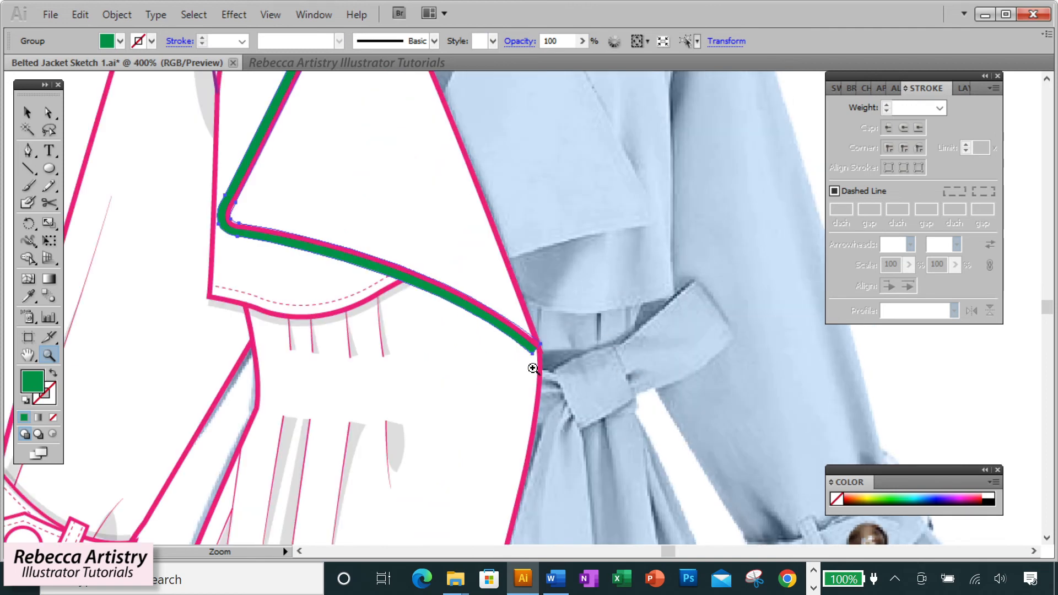
pyautogui.click(45, 115)
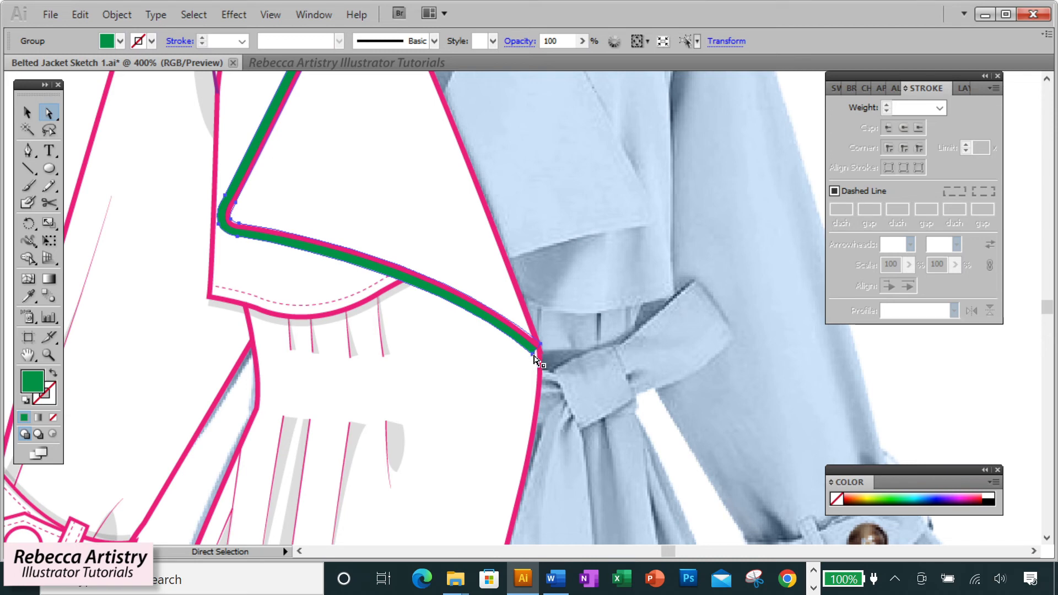
pyautogui.moveTo(534, 359); pyautogui.dragTo(538, 364)
pyautogui.moveTo(430, 273); pyautogui.dragTo(443, 269)
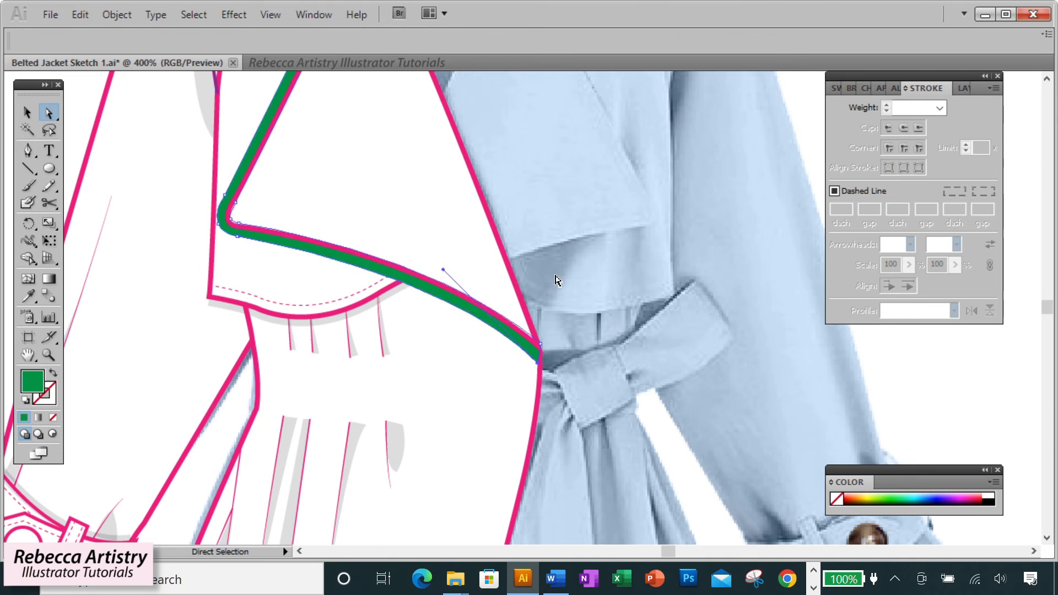
pyautogui.click(555, 276)
pyautogui.click(533, 351)
pyautogui.hotkey('ctrl', '-')
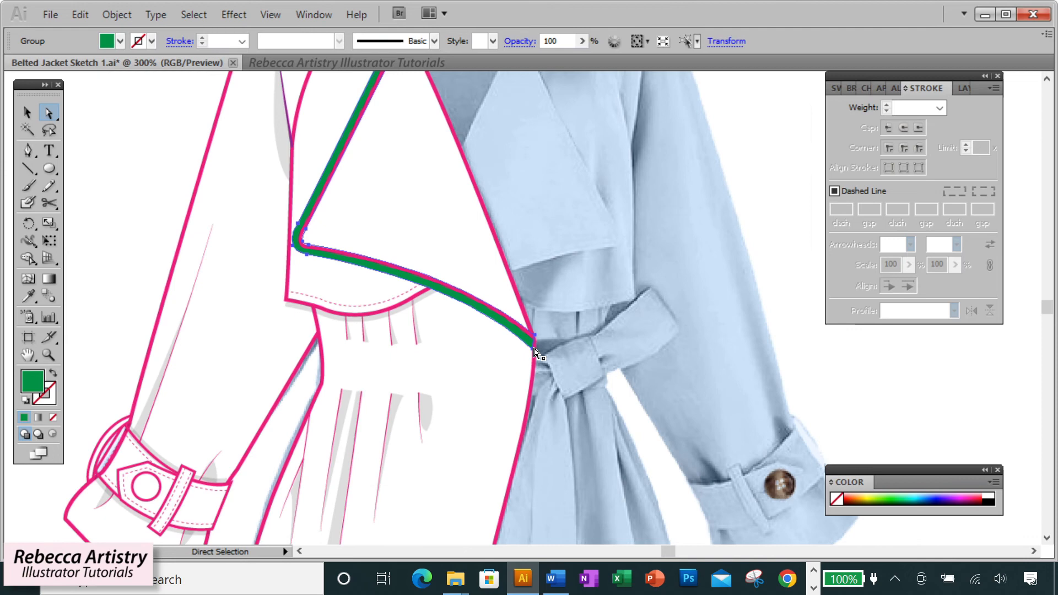
pyautogui.scroll(11, 533, 348)
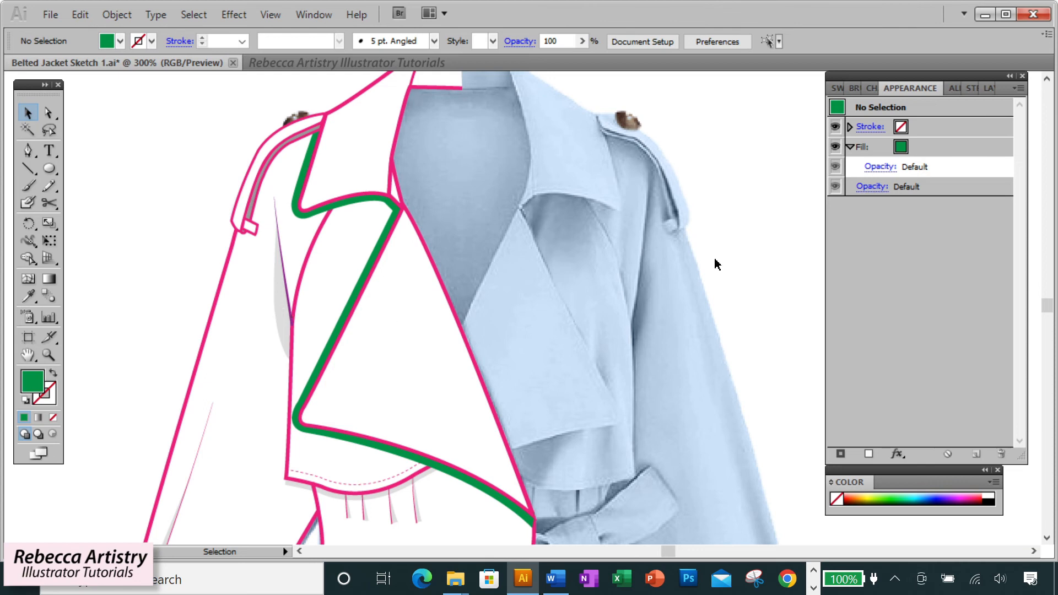
# Select the grey fold shadow beside the armhole and examine its fill's opacity and blending mode settings.
pyautogui.click(836, 88)
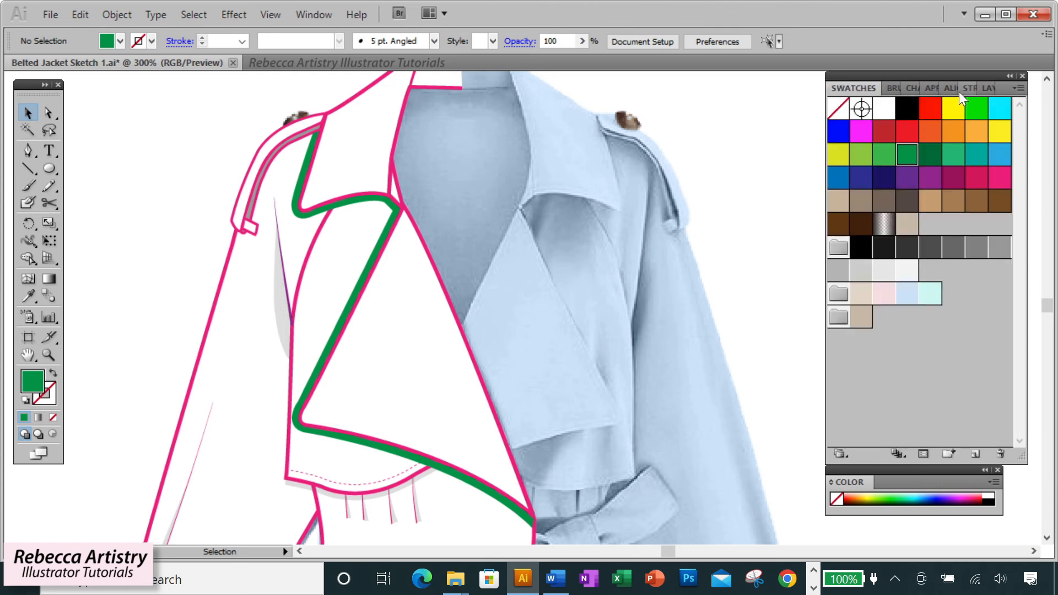
pyautogui.click(284, 328)
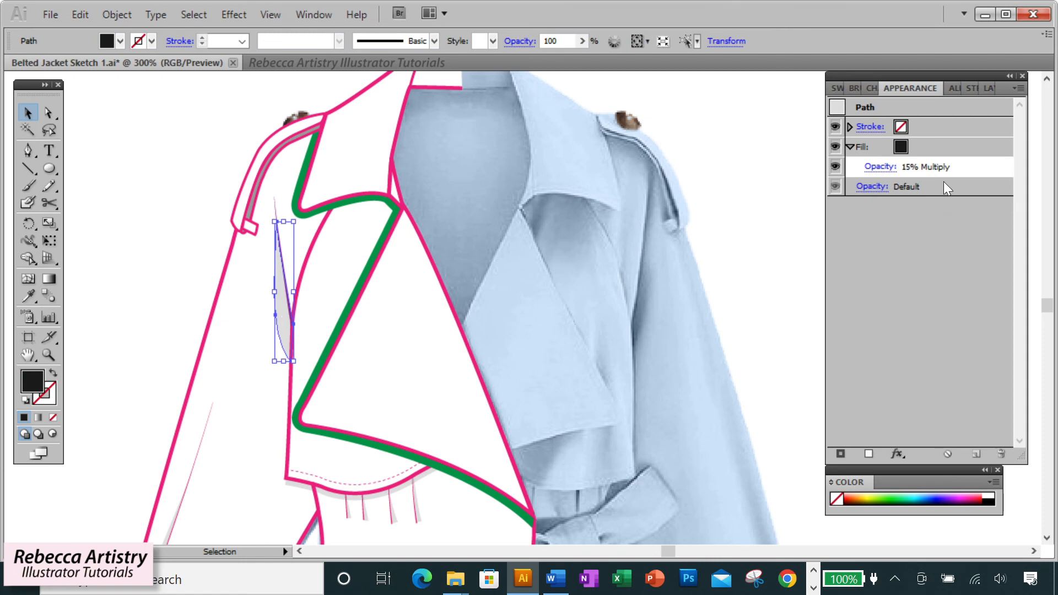
pyautogui.click(881, 167)
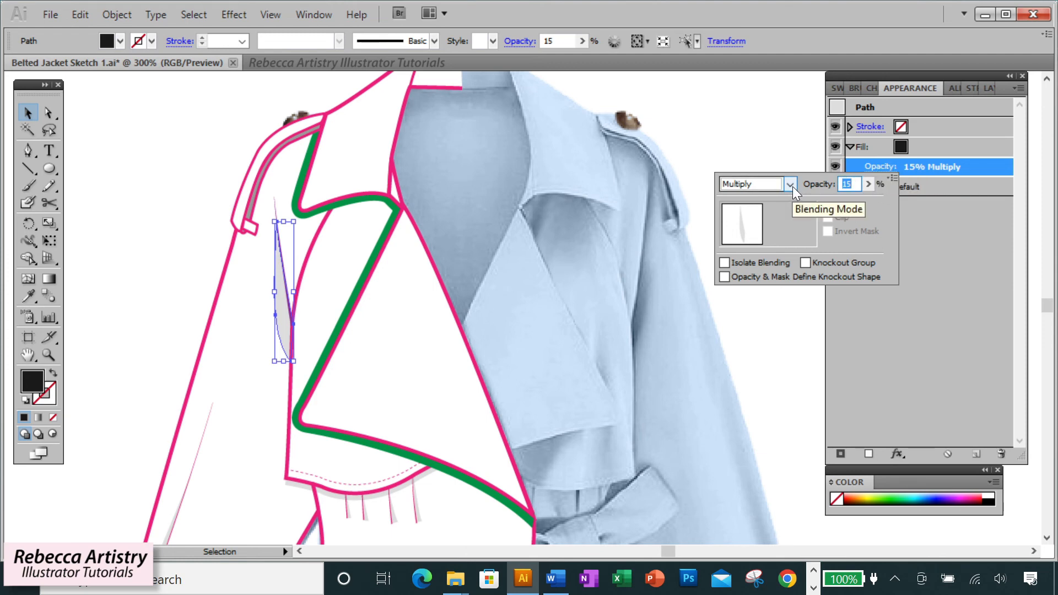
pyautogui.click(273, 103)
# Create a new graphic style named "shadows" from the selected fold shadow, and deselect it.
pyautogui.click(313, 15)
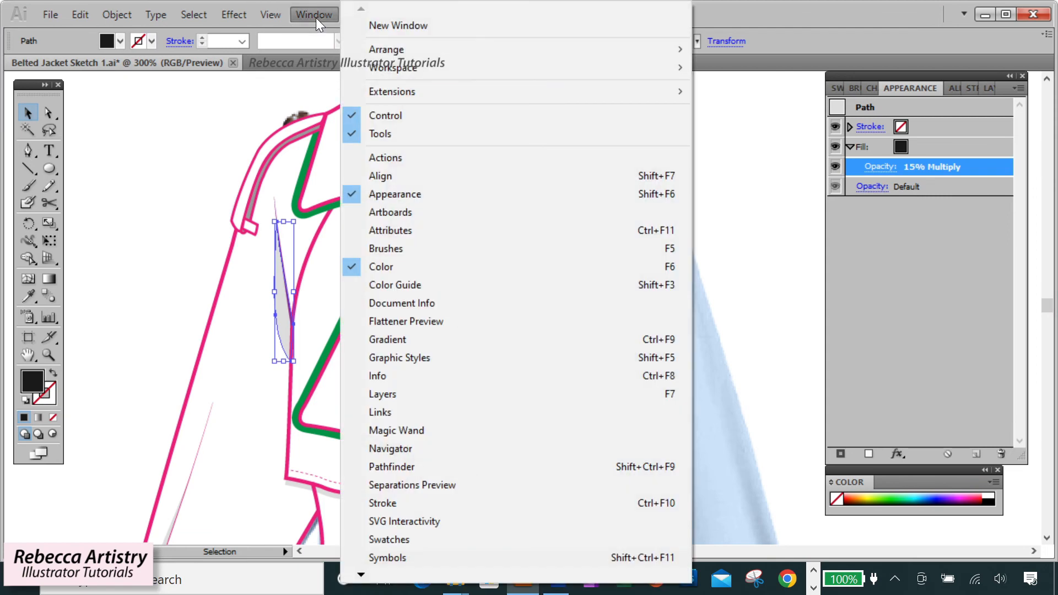
pyautogui.click(416, 358)
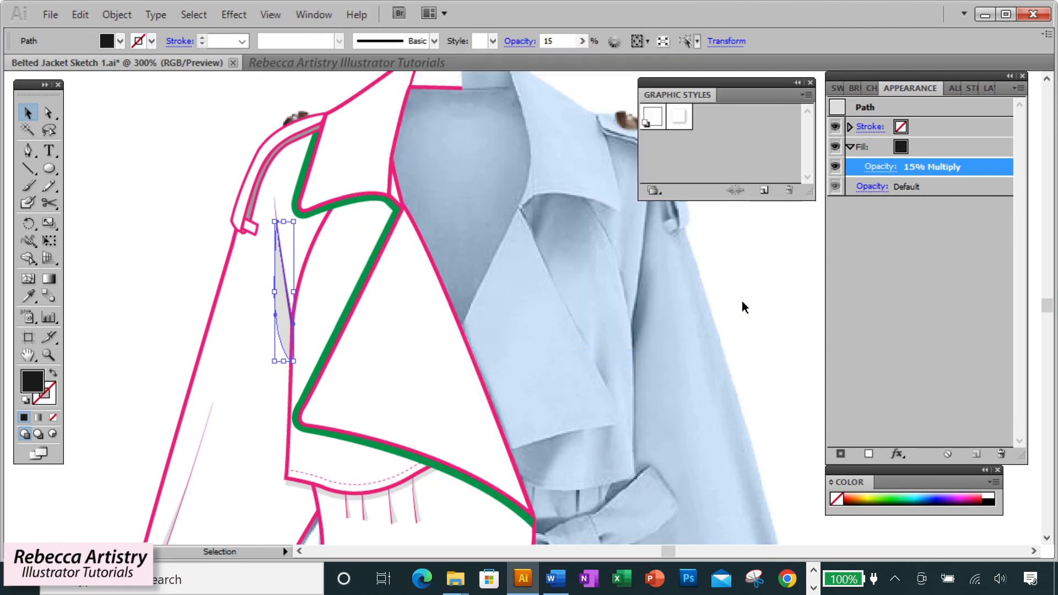
pyautogui.moveTo(772, 101); pyautogui.dragTo(799, 202)
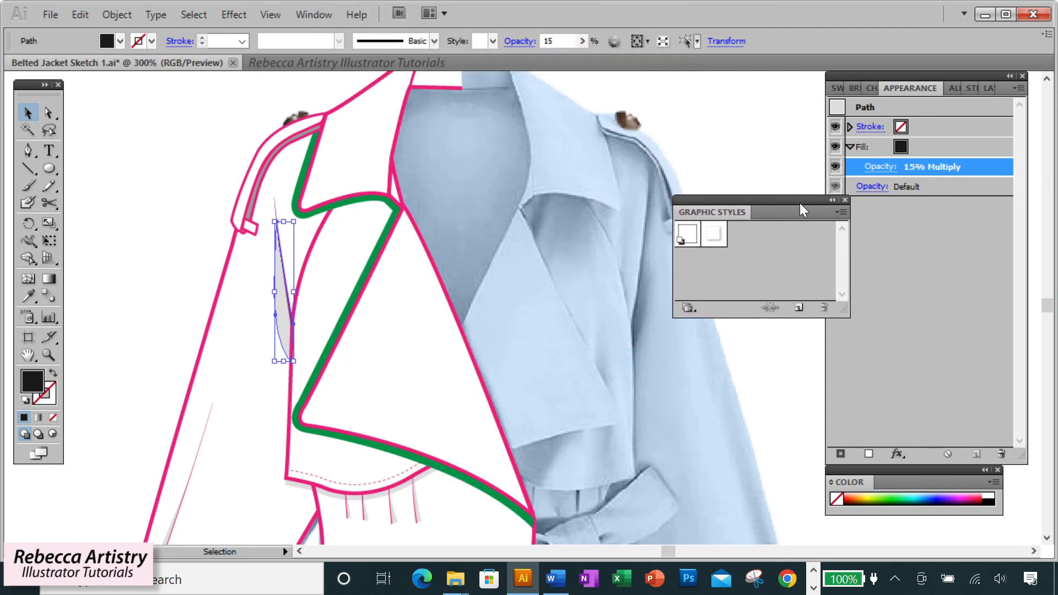
pyautogui.click(839, 213)
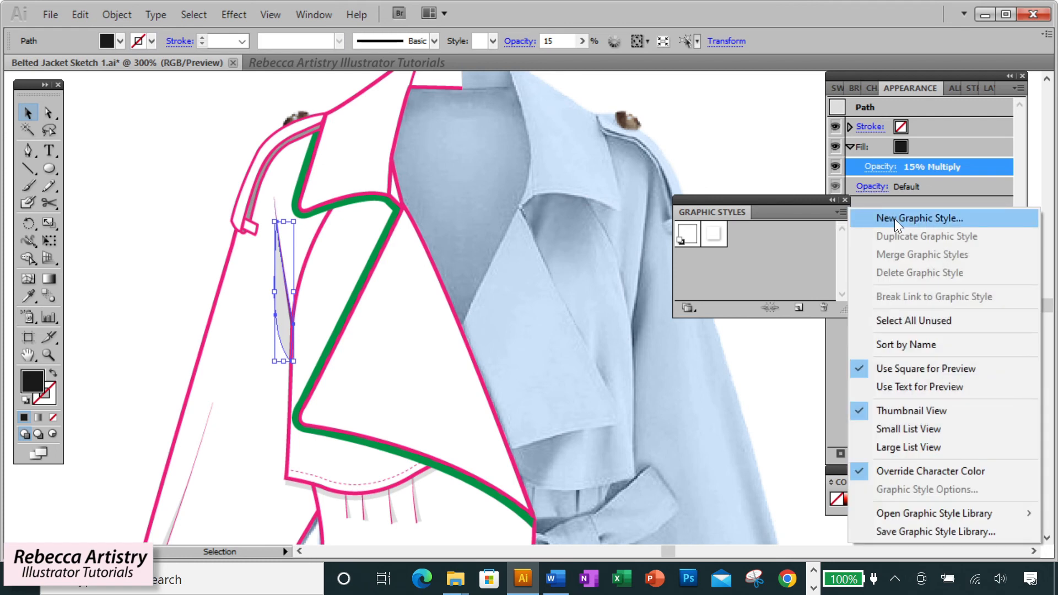
pyautogui.click(894, 219)
pyautogui.write('sh')
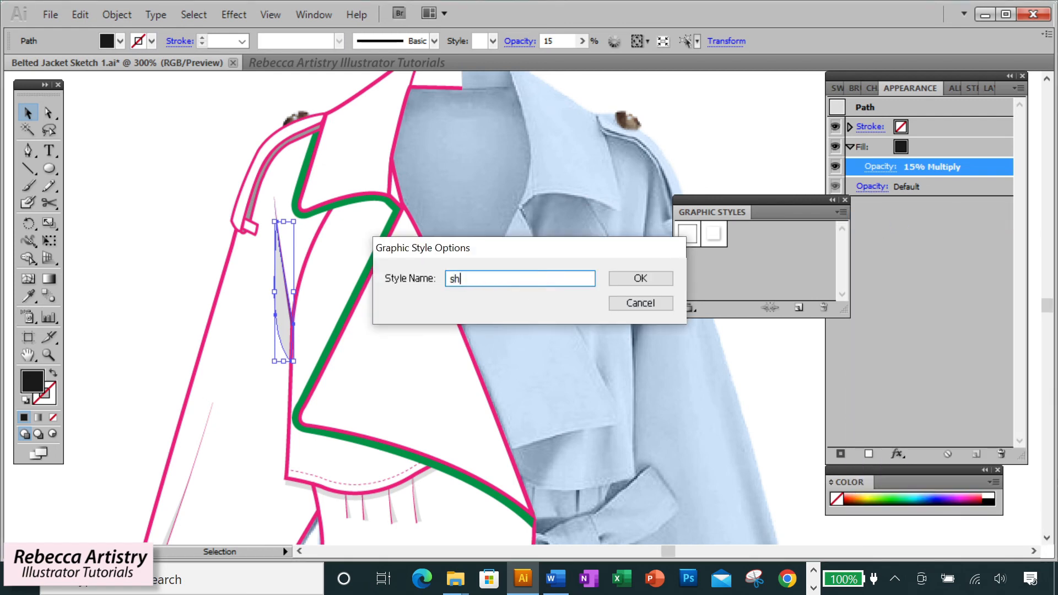
pyautogui.write('adows')
pyautogui.click(633, 278)
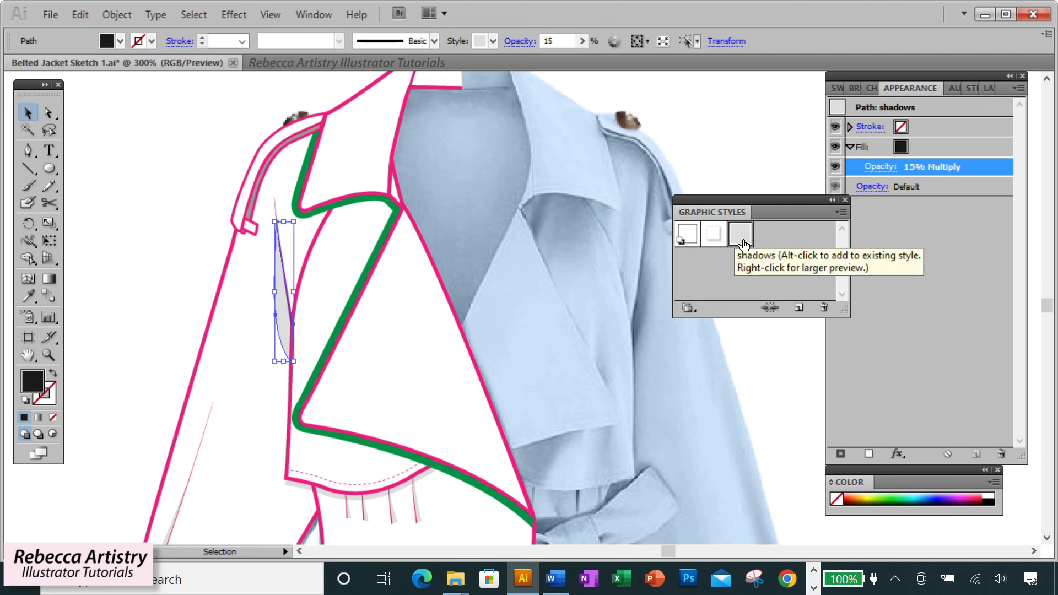
pyautogui.click(731, 176)
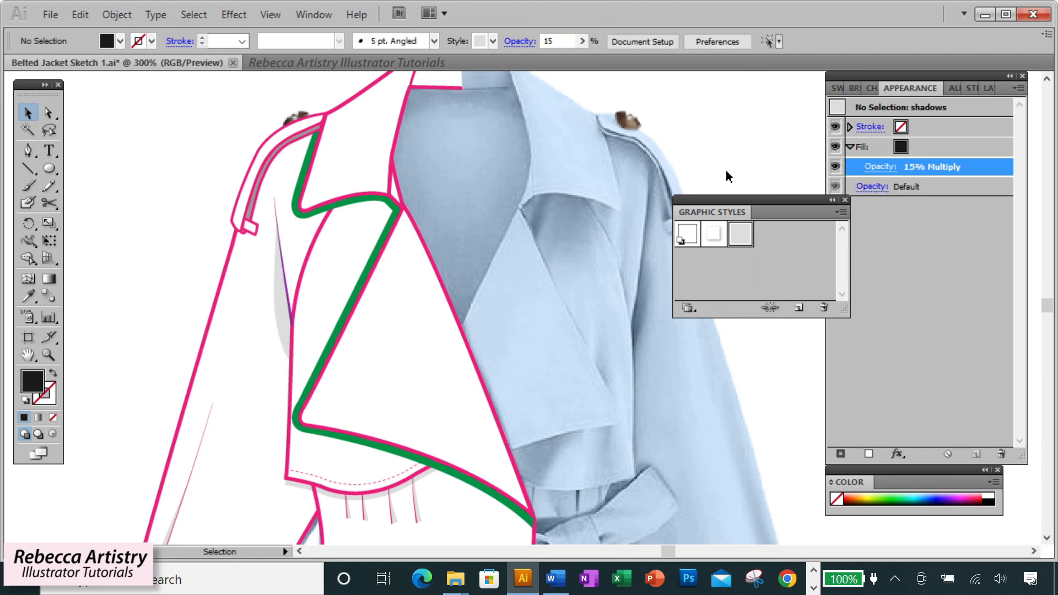
# Apply the "shadows" graphic style to the green collar-and-lapel shape and deselect it.
pyautogui.click(377, 245)
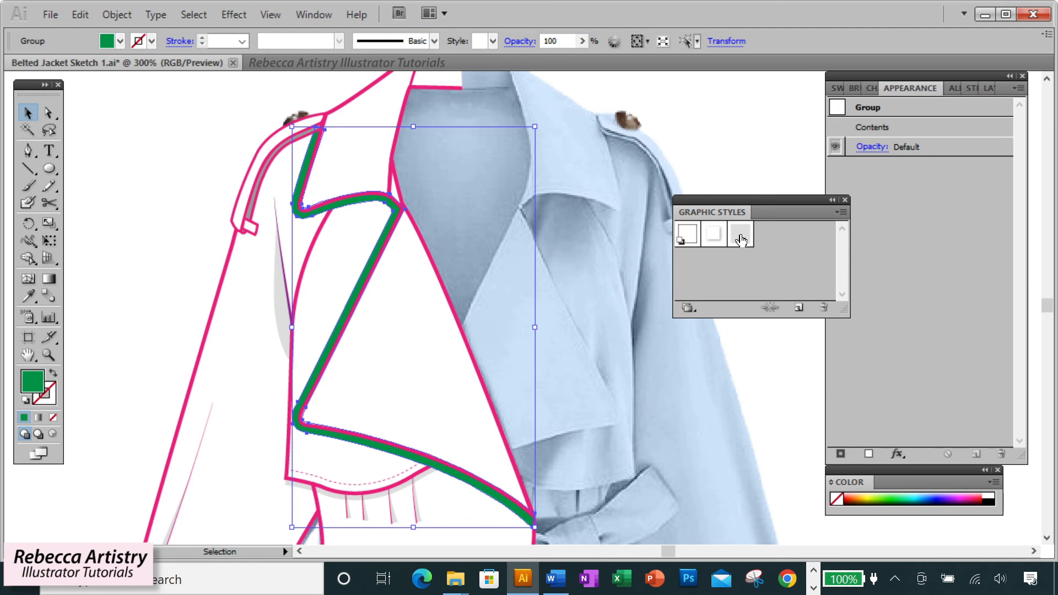
pyautogui.click(741, 239)
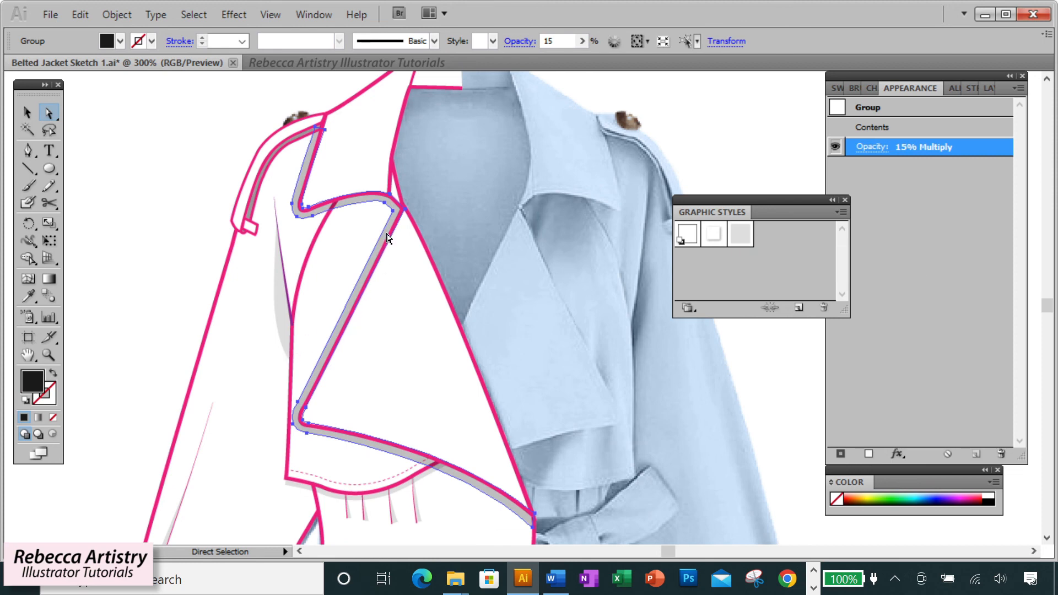
pyautogui.click(751, 109)
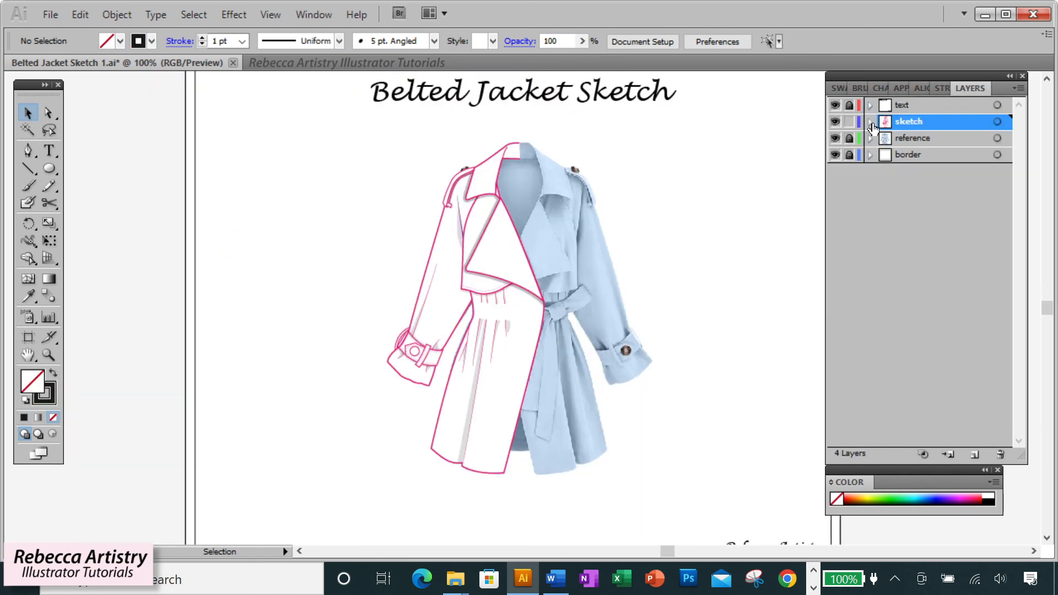
# Find the jacket body's outline path in the sketch layer and isolate it for editing.
pyautogui.click(882, 120)
pyautogui.scroll(-3, 878, 431)
pyautogui.scroll(-5, 876, 429)
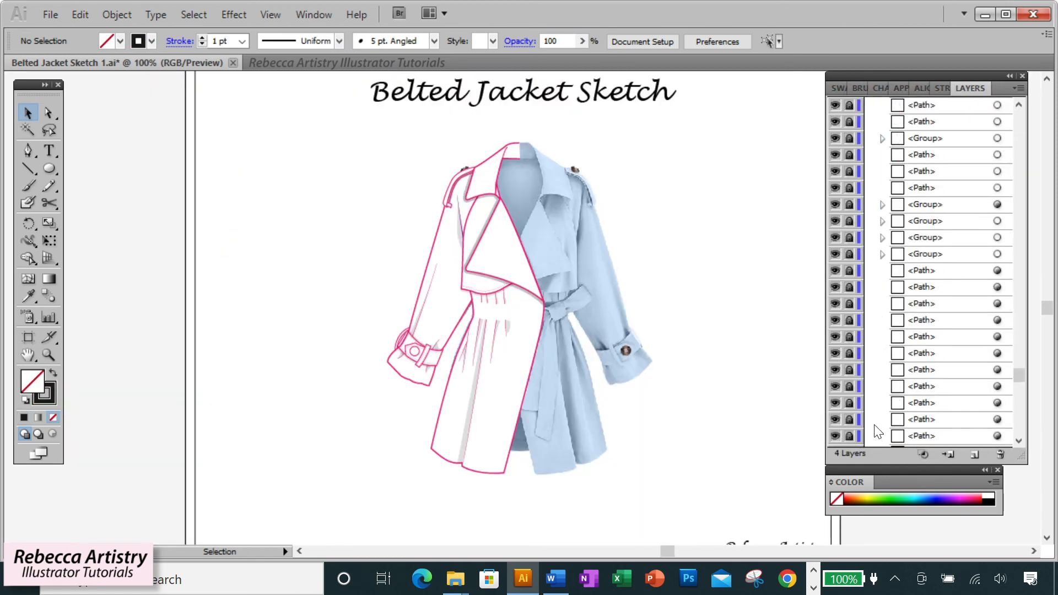
pyautogui.click(48, 355)
pyautogui.click(553, 307)
pyautogui.click(268, 219)
pyautogui.press('v')
pyautogui.doubleClick(533, 339)
pyautogui.scroll(3, 573, 336)
# Set the stroke colour to orange for drawing a new shadow path with the Pen tool.
pyautogui.press('p')
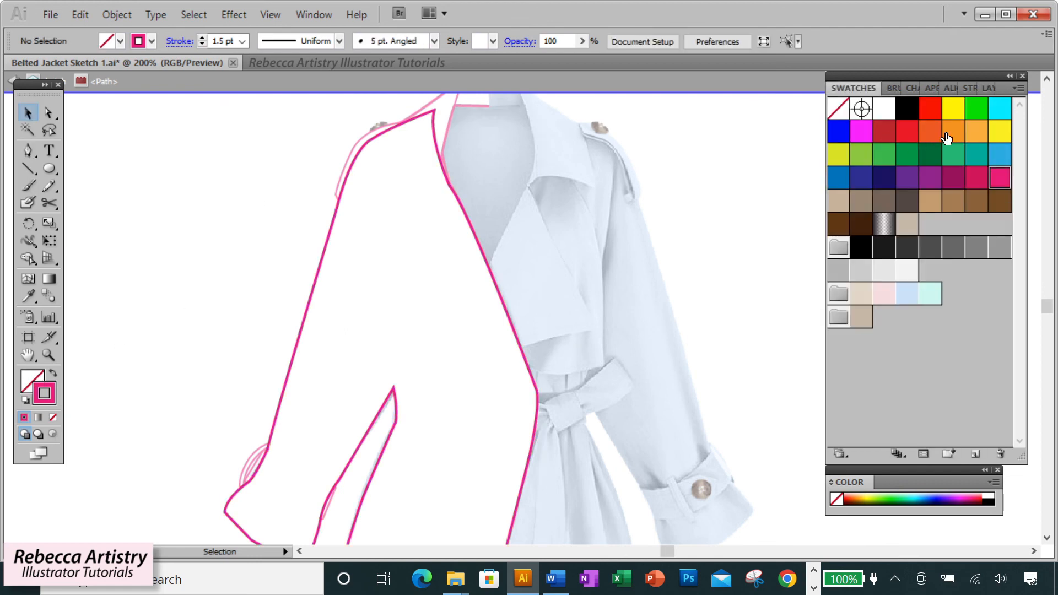
pyautogui.click(931, 134)
pyautogui.click(984, 87)
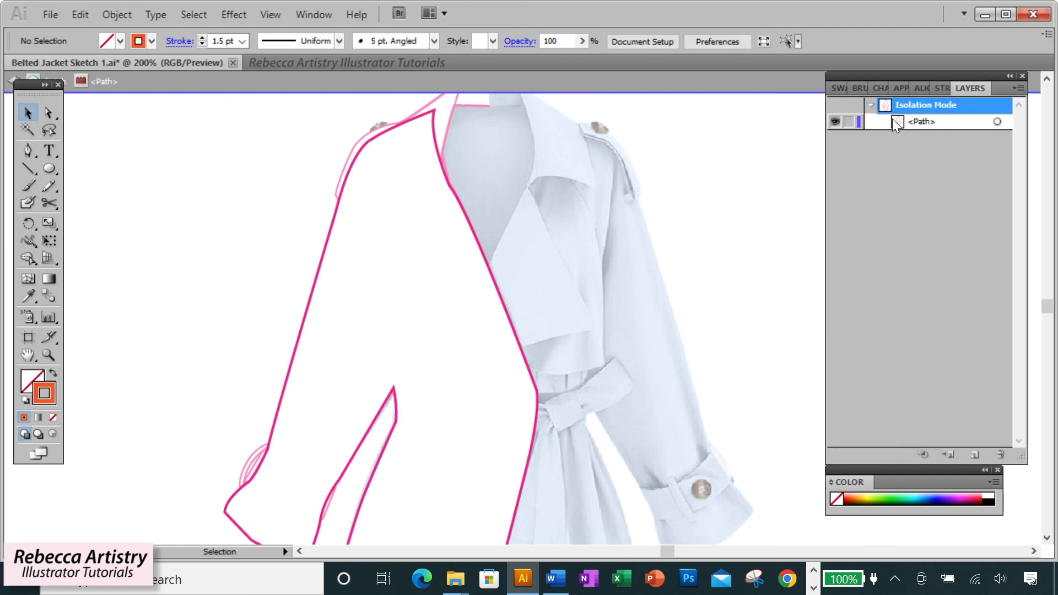
pyautogui.click(27, 155)
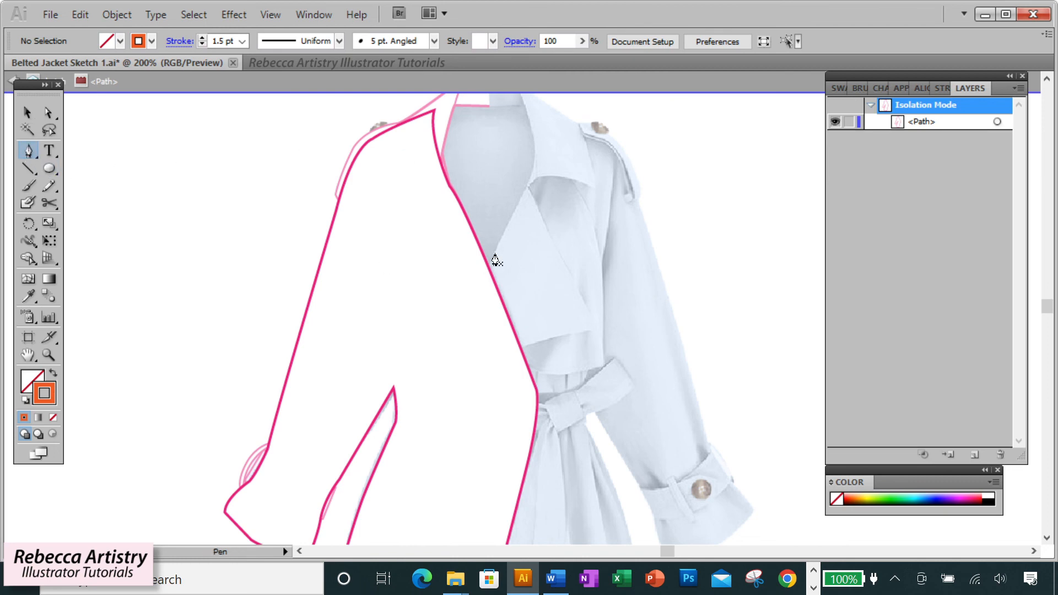
# Draw an orange path from the back neckline down the collar edge and along the front opening towards the waist.
pyautogui.scroll(1, 485, 259)
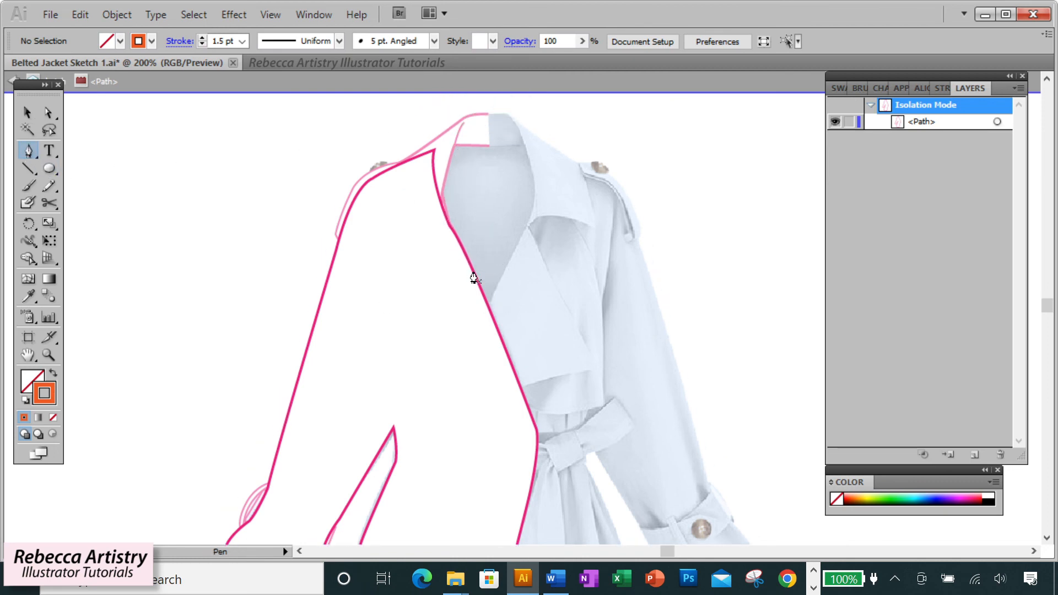
pyautogui.hscroll(2, 506, 484)
pyautogui.scroll(-7, 506, 484)
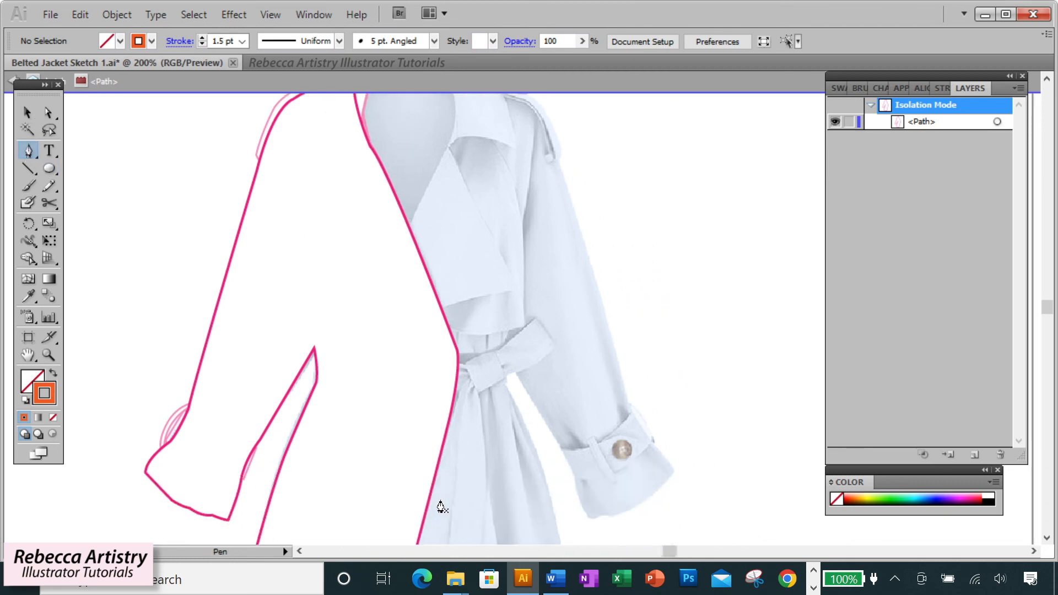
pyautogui.scroll(3, 427, 461)
pyautogui.scroll(3, 441, 407)
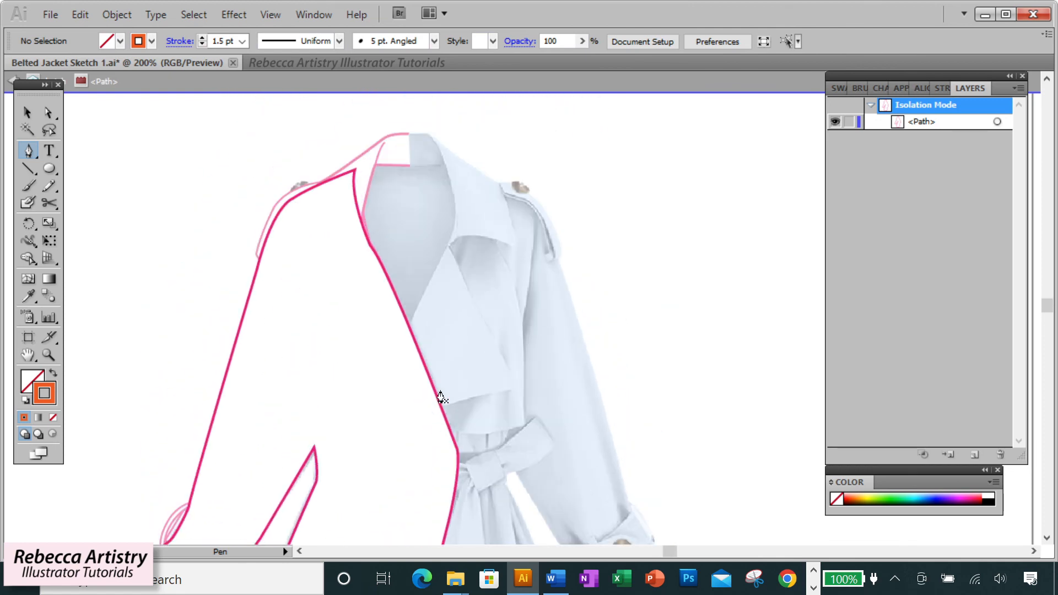
pyautogui.click(378, 125)
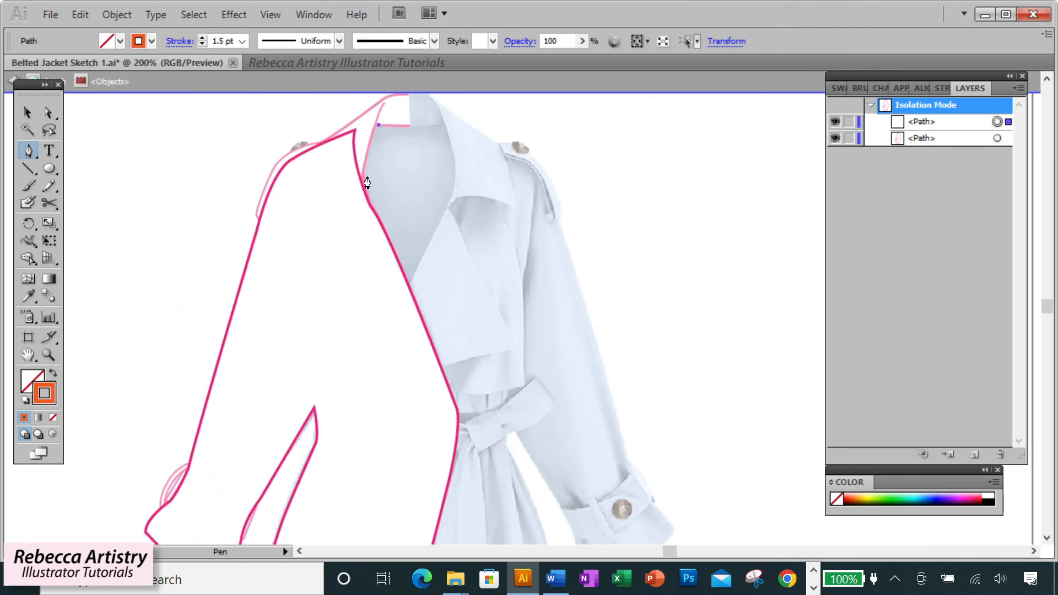
pyautogui.click(367, 173)
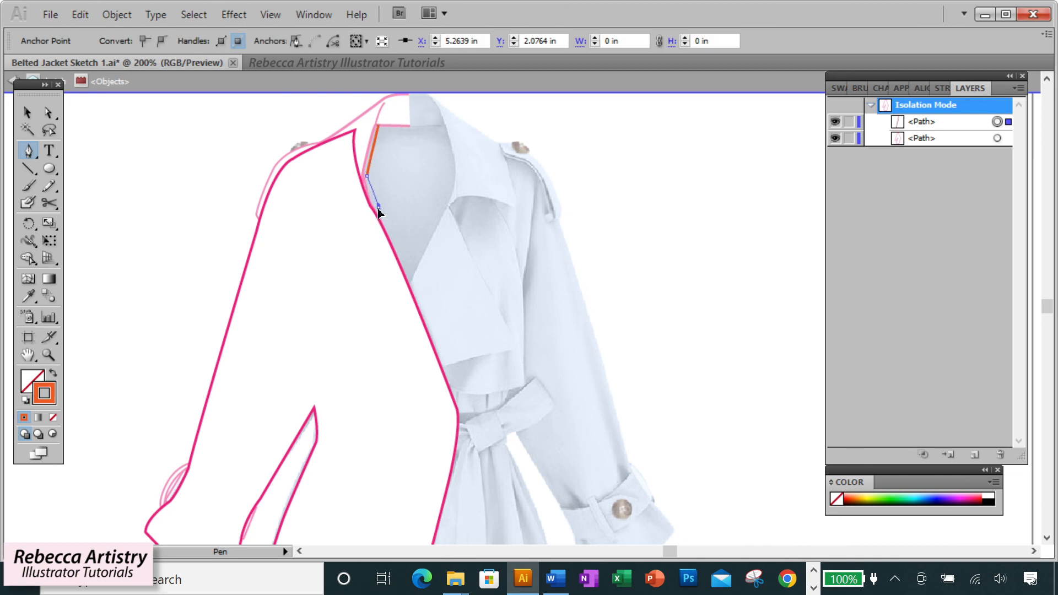
pyautogui.moveTo(387, 224); pyautogui.dragTo(387, 224)
pyautogui.click(378, 208)
pyautogui.moveTo(460, 403); pyautogui.dragTo(475, 451)
pyautogui.scroll(-2, 461, 409)
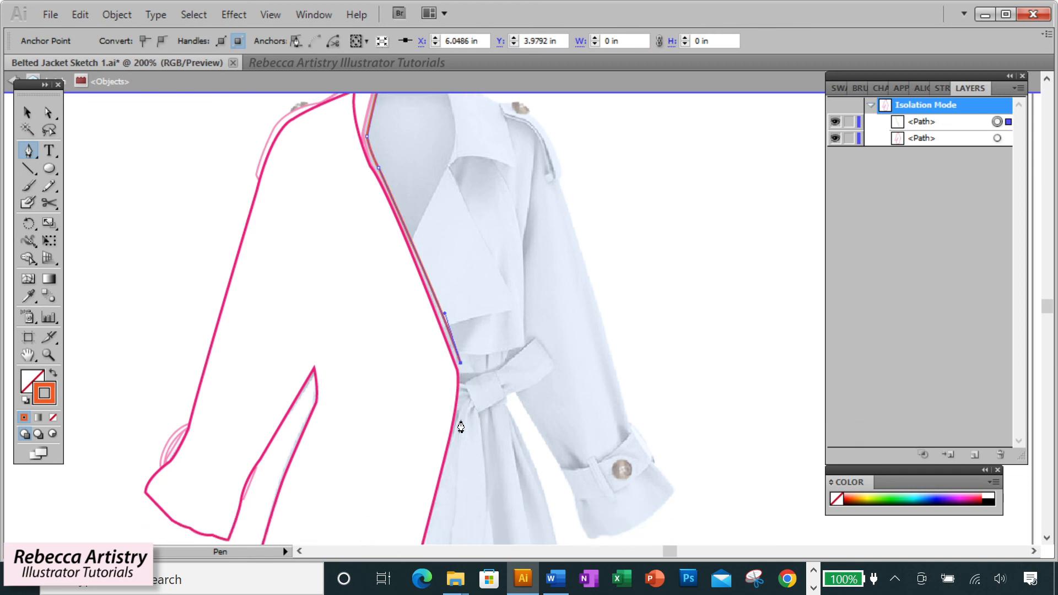
# Continue the orange path around the waist and down the skirt's front edge, ending a little above the hem.
pyautogui.moveTo(460, 417); pyautogui.dragTo(451, 450)
pyautogui.click(460, 417)
pyautogui.scroll(-4, 451, 435)
pyautogui.scroll(-6, 419, 472)
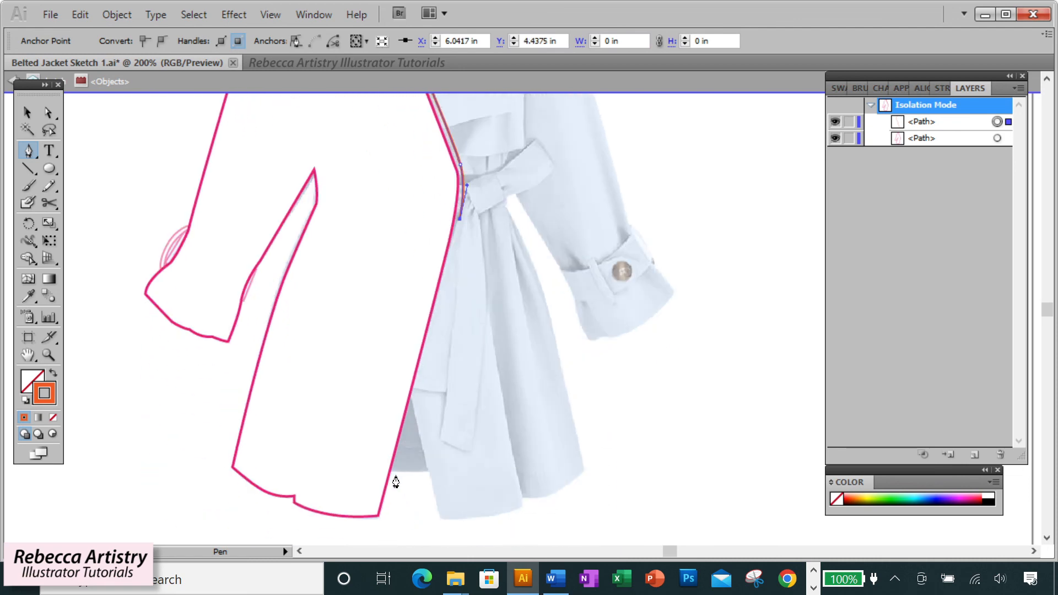
pyautogui.click(395, 471)
pyautogui.moveTo(394, 471); pyautogui.dragTo(392, 481)
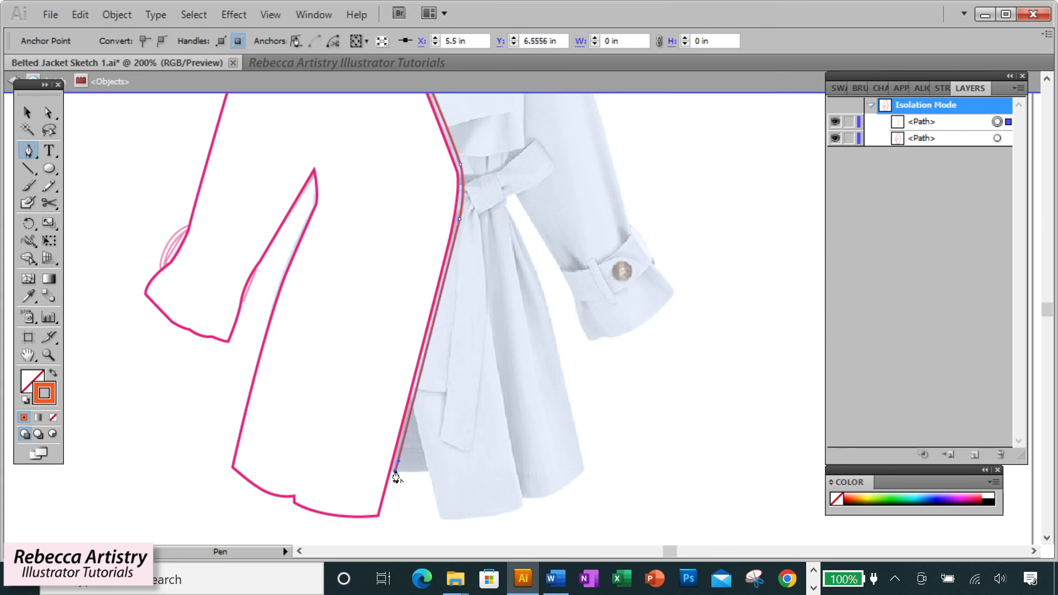
# Nudge the orange path's anchor point below the collar and set the path's stroke weight to 4 pt.
pyautogui.scroll(11, 421, 444)
pyautogui.press('a')
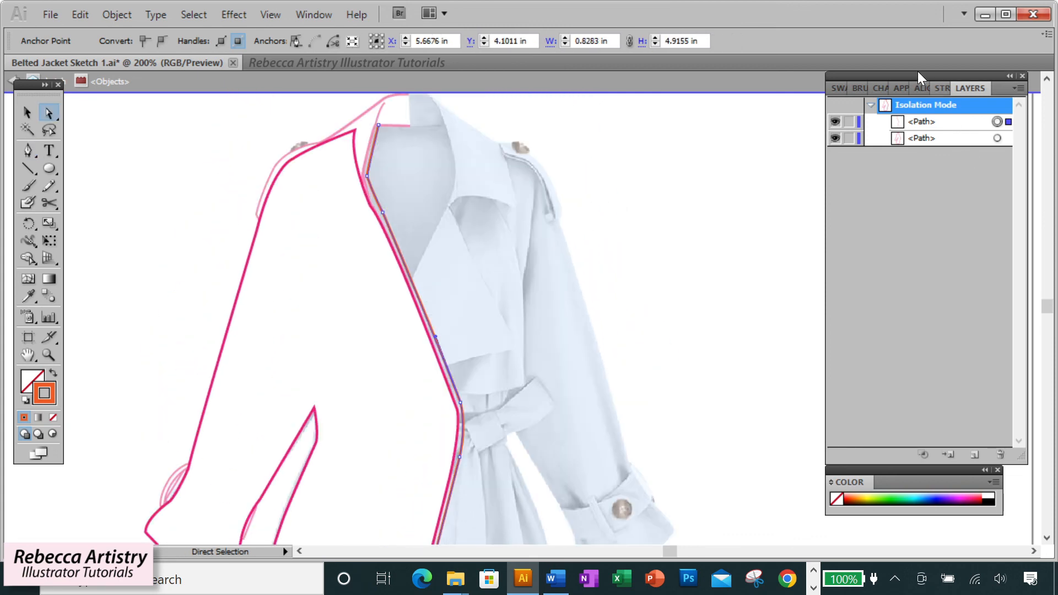
pyautogui.click(838, 89)
pyautogui.click(965, 88)
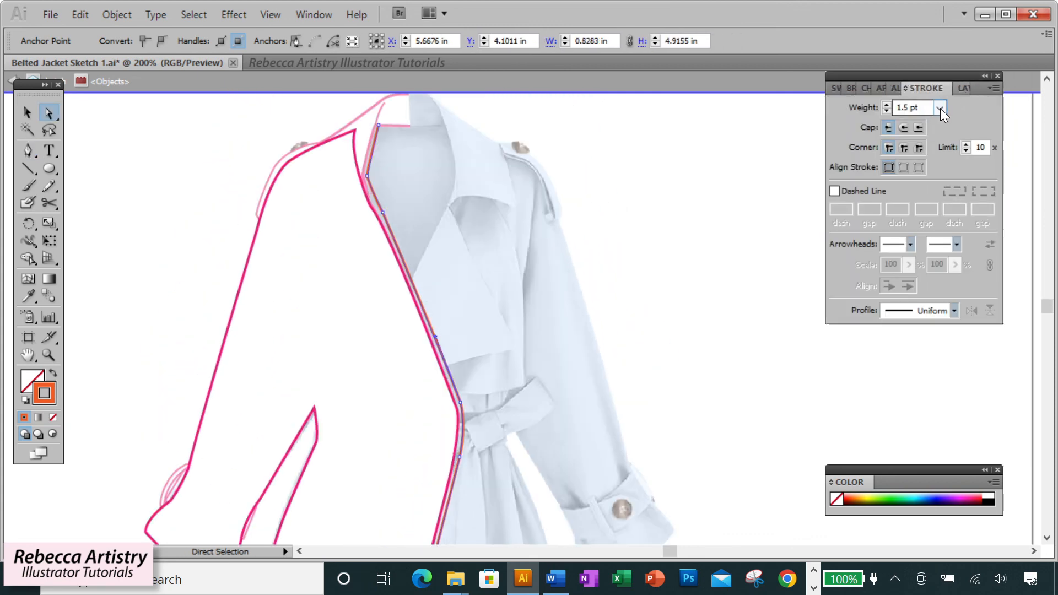
pyautogui.click(939, 108)
pyautogui.click(909, 186)
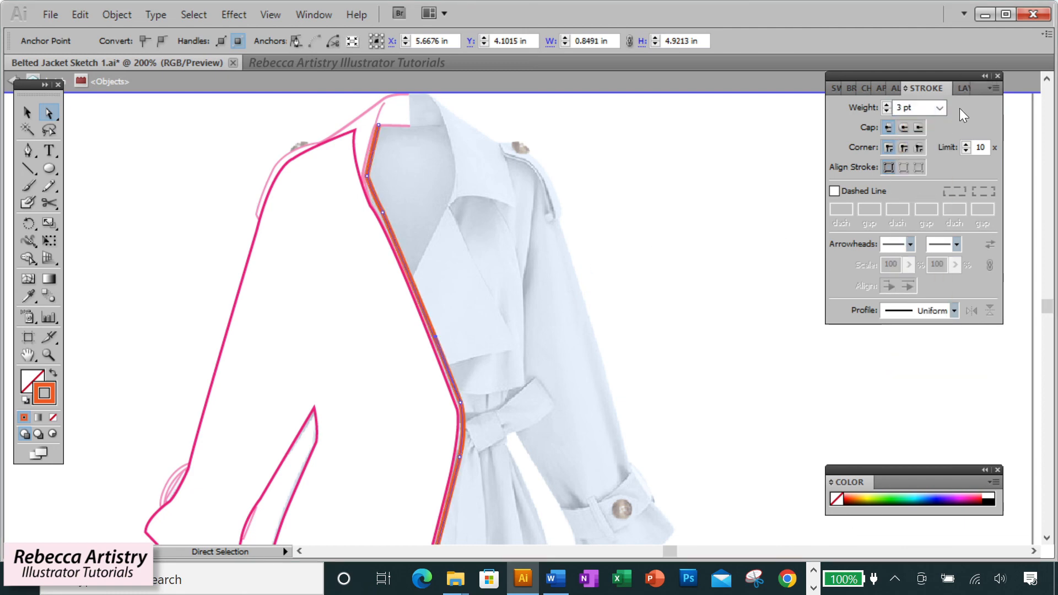
pyautogui.click(939, 108)
pyautogui.click(905, 200)
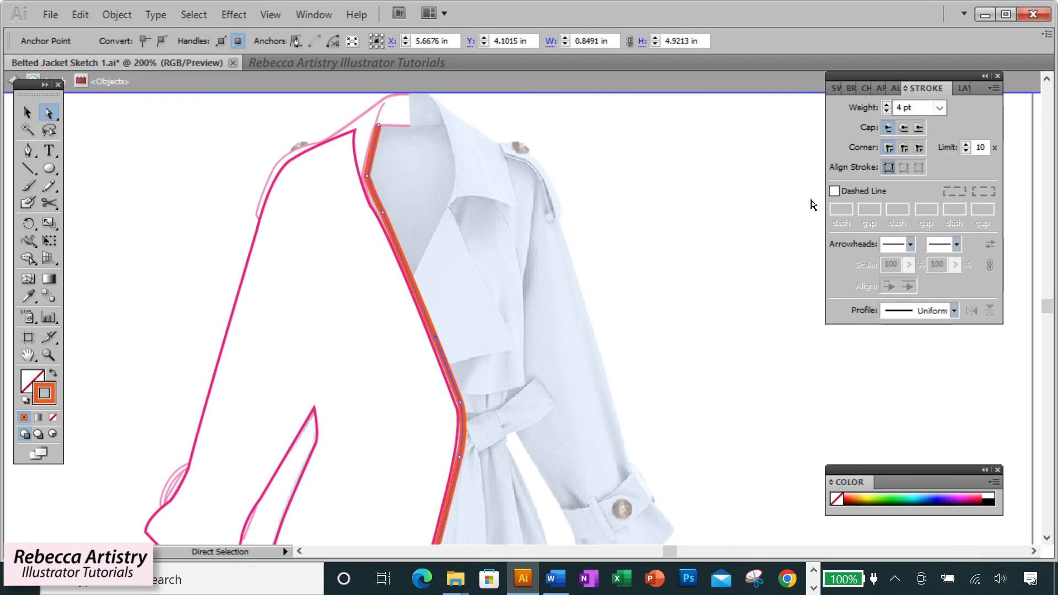
# Move the orange path below the jacket body path in the stacking order and exit isolation mode.
pyautogui.click(696, 222)
pyautogui.click(964, 89)
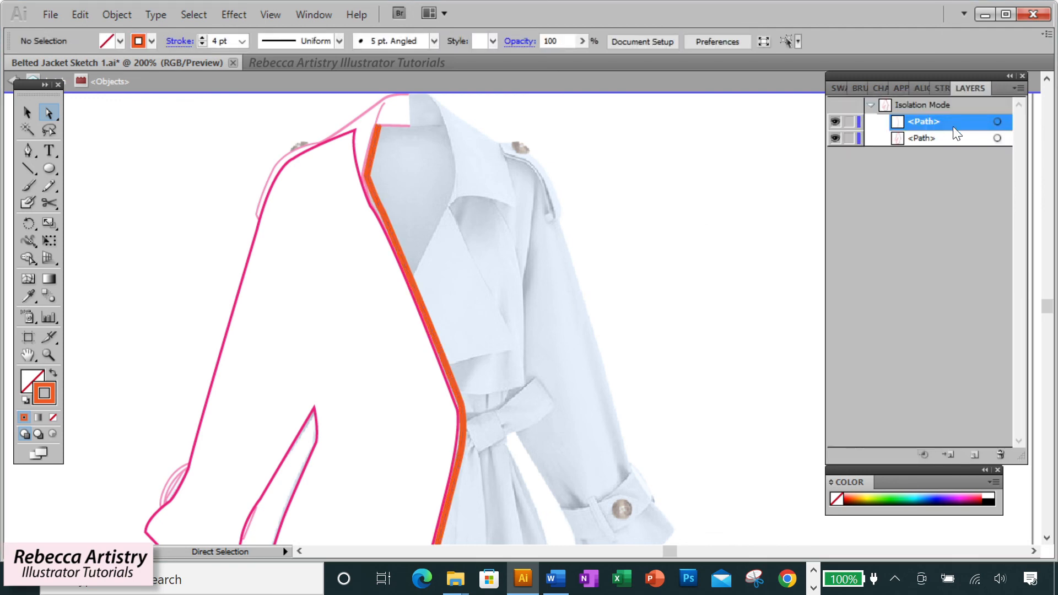
pyautogui.doubleClick(952, 143)
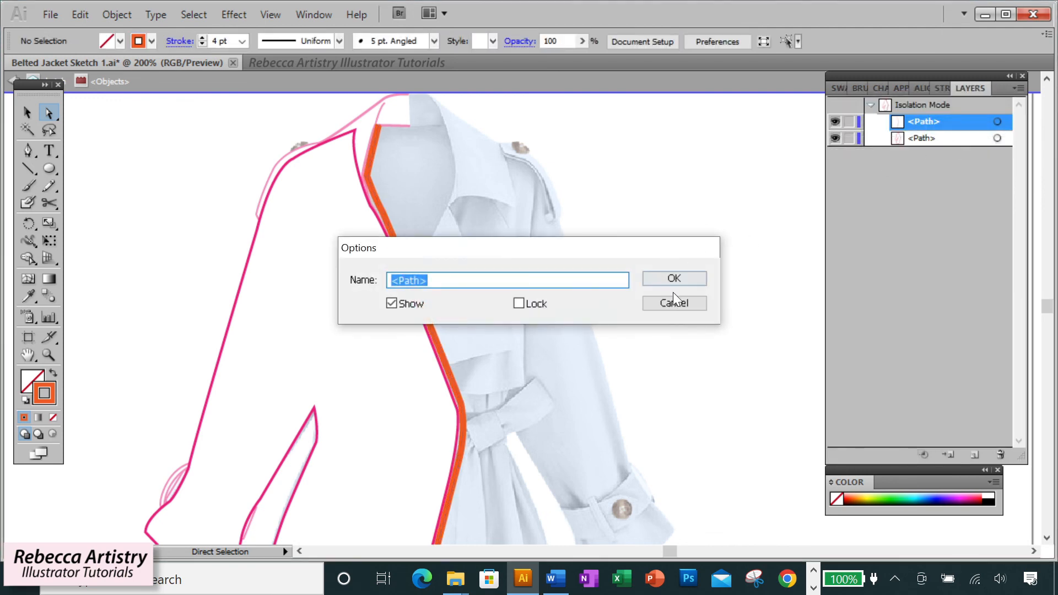
pyautogui.click(692, 279)
pyautogui.moveTo(939, 118); pyautogui.dragTo(940, 145)
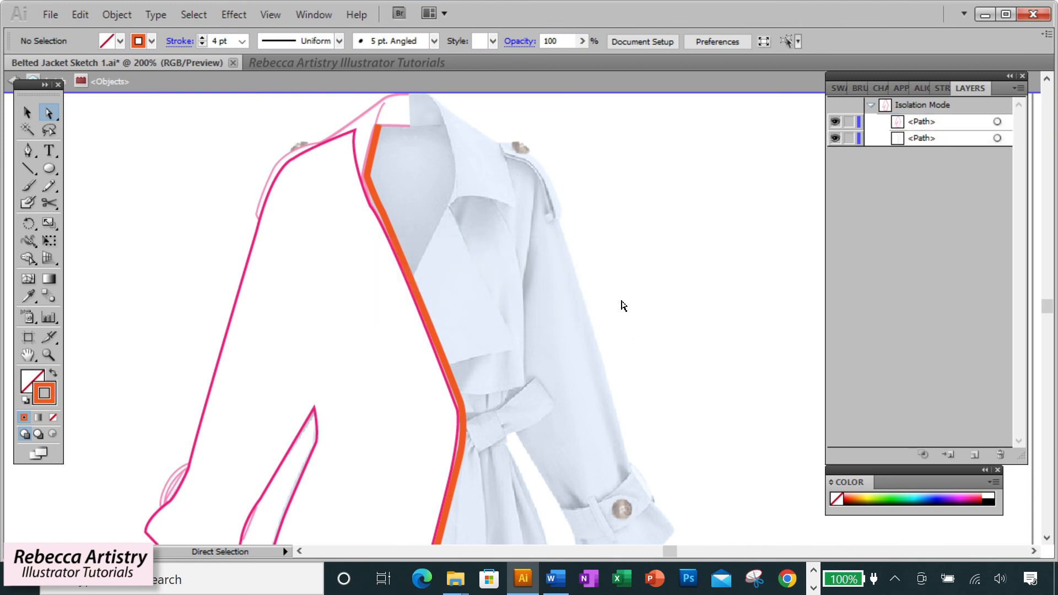
pyautogui.click(374, 200)
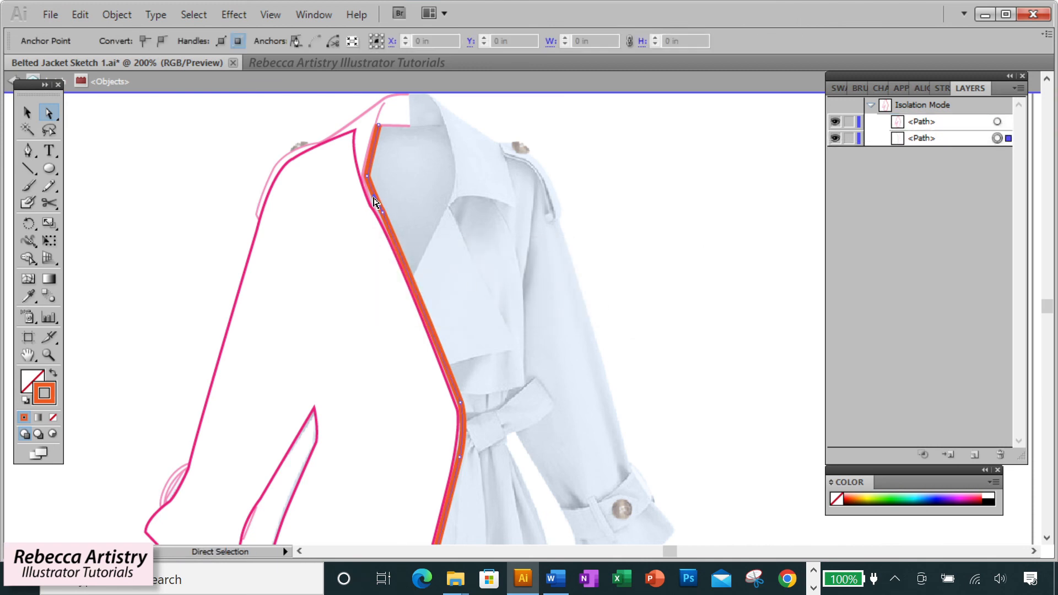
pyautogui.doubleClick(614, 208)
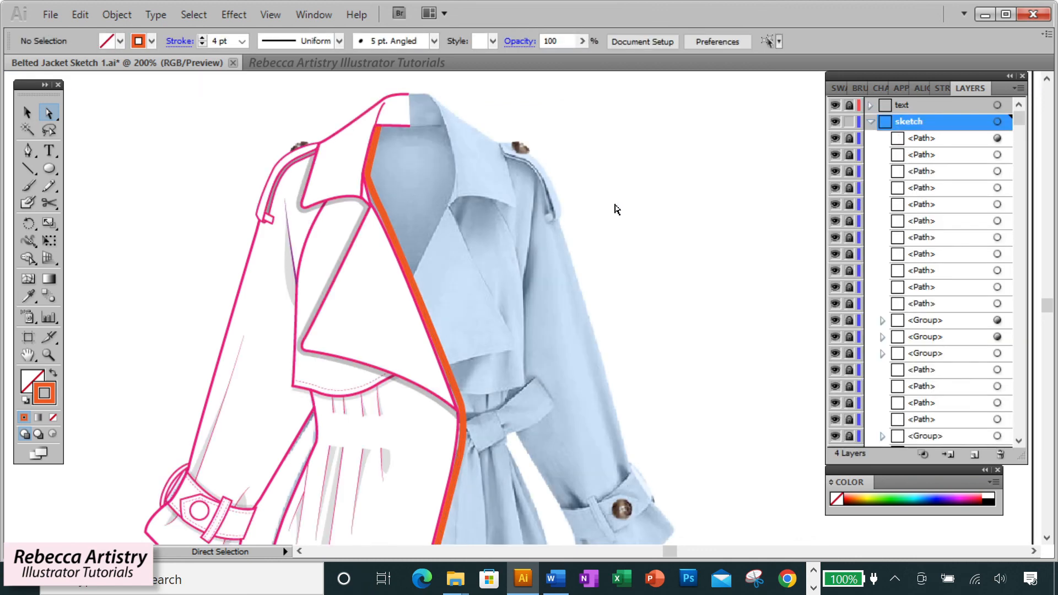
pyautogui.click(377, 200)
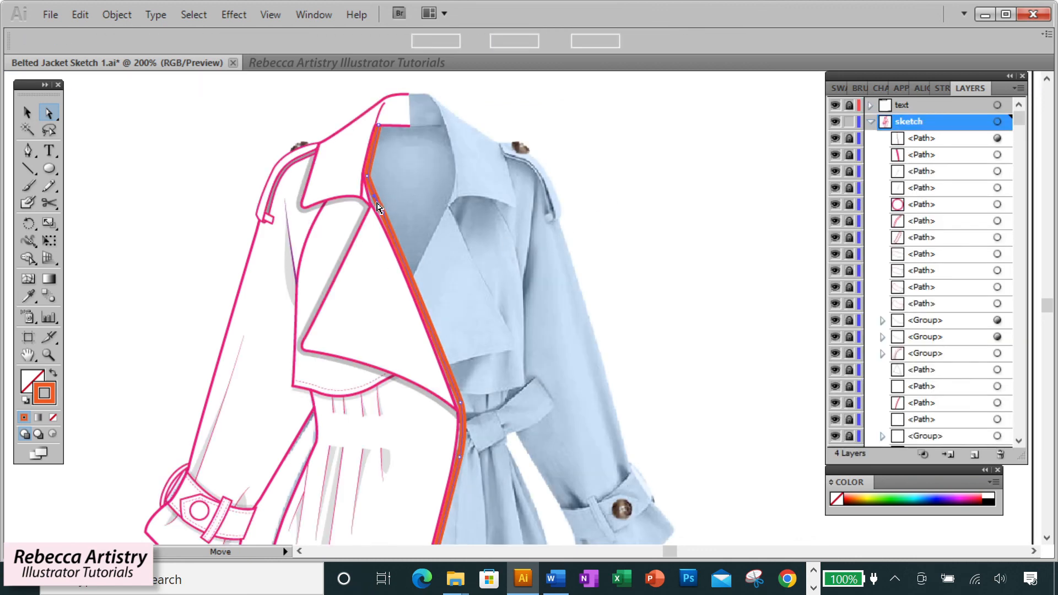
pyautogui.click(383, 213)
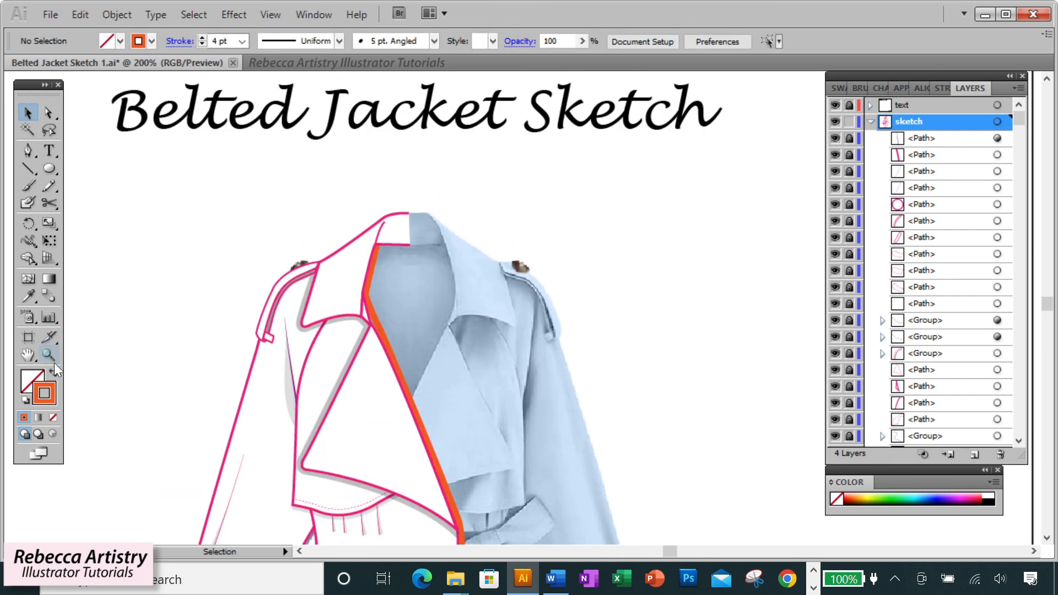
# Add an anchor point to the orange path below the collar and shift its anchors to smooth the curve along the neckline.
pyautogui.click(53, 361)
pyautogui.click(421, 339)
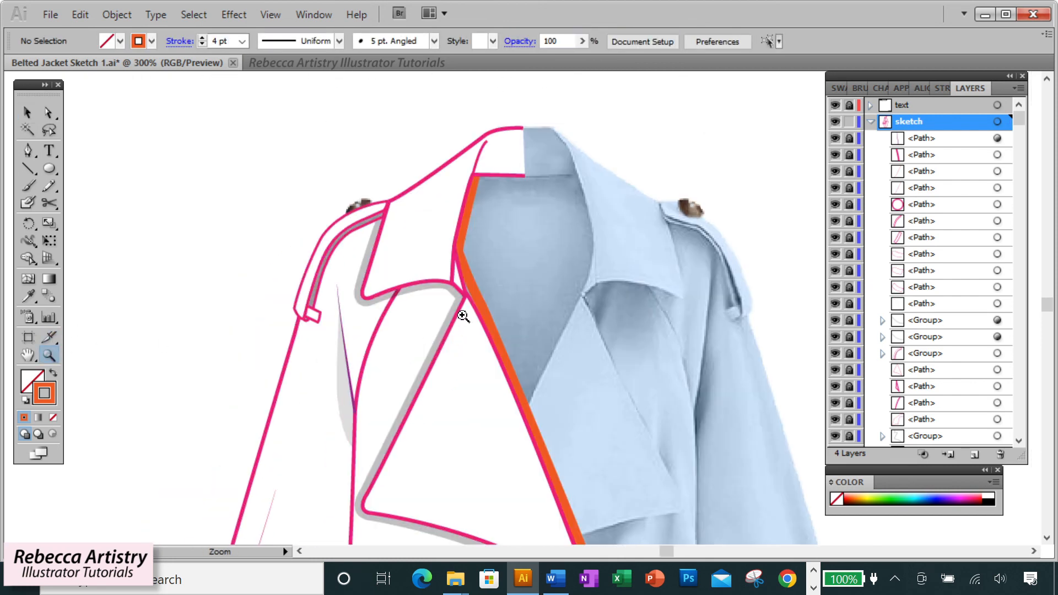
pyautogui.click(510, 286)
pyautogui.click(28, 151)
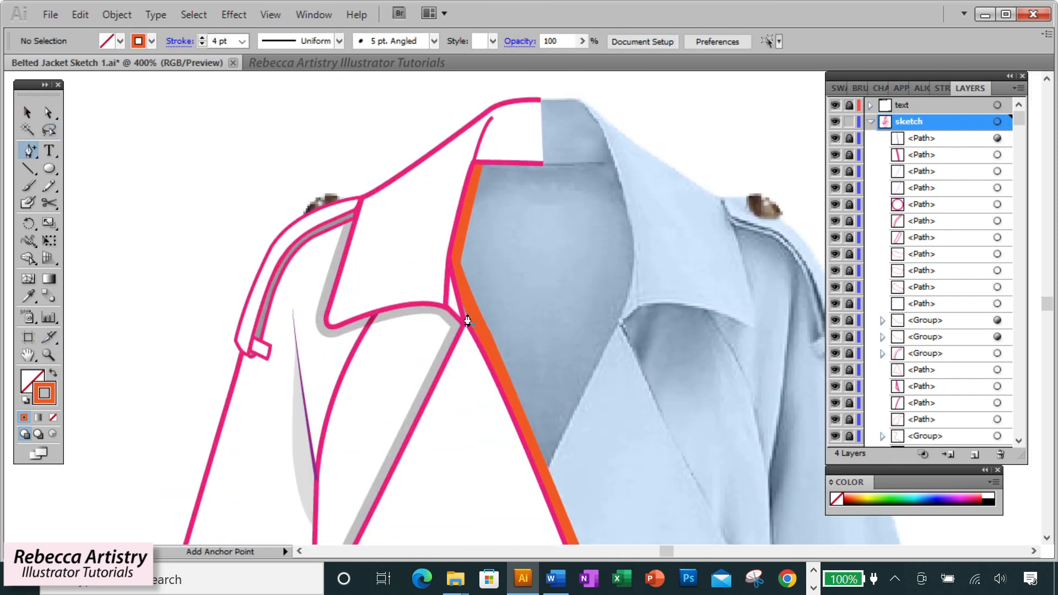
pyautogui.click(476, 317)
pyautogui.click(48, 113)
pyautogui.click(480, 289)
pyautogui.click(474, 315)
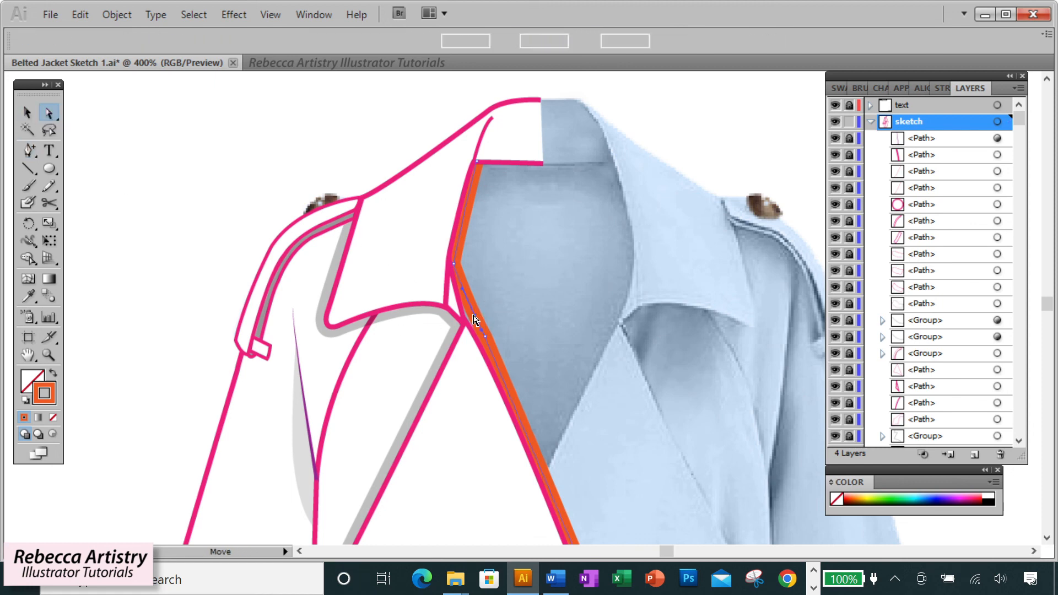
pyautogui.moveTo(474, 315); pyautogui.dragTo(472, 314)
pyautogui.click(500, 295)
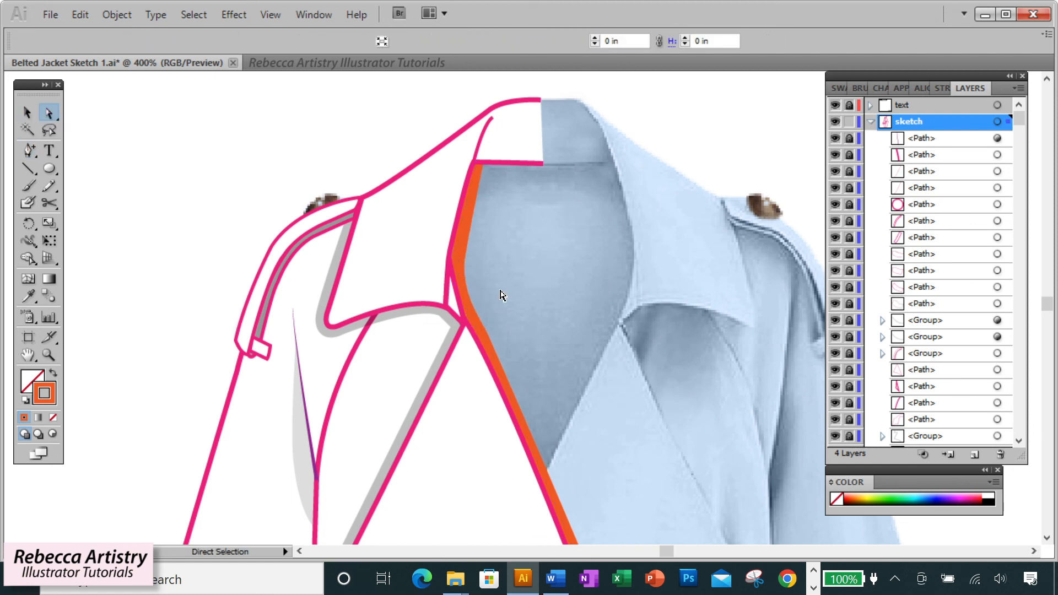
pyautogui.click(463, 250)
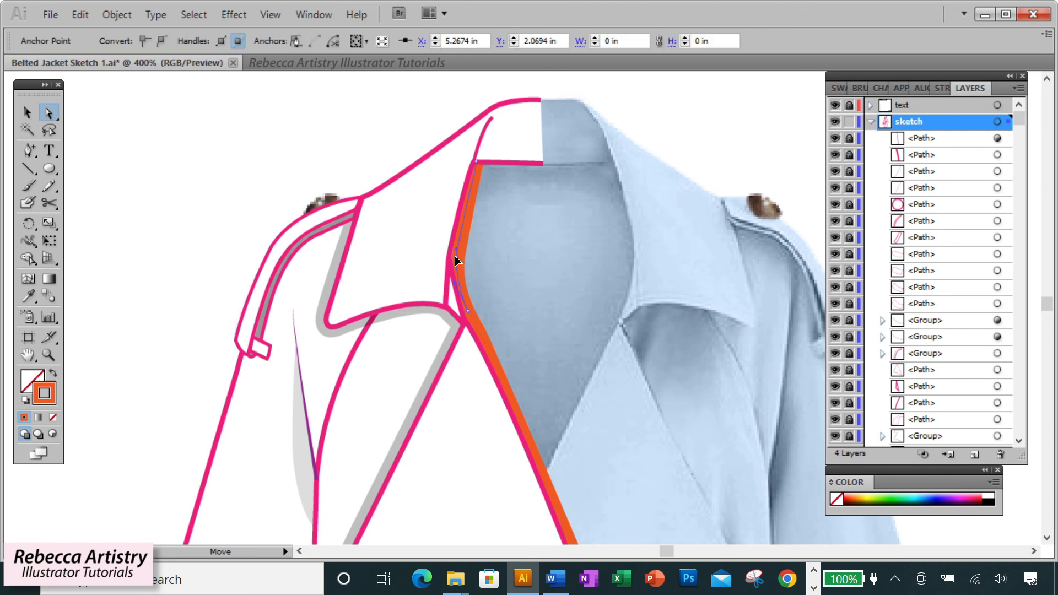
# Expand the orange path's fill and stroke into a filled shape.
pyautogui.click(113, 15)
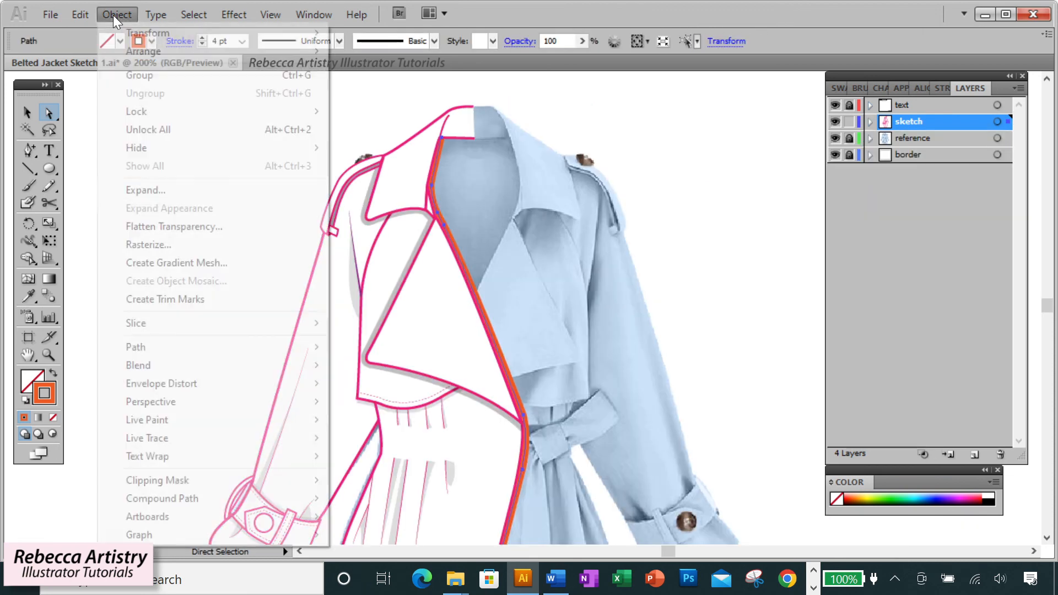
pyautogui.click(161, 190)
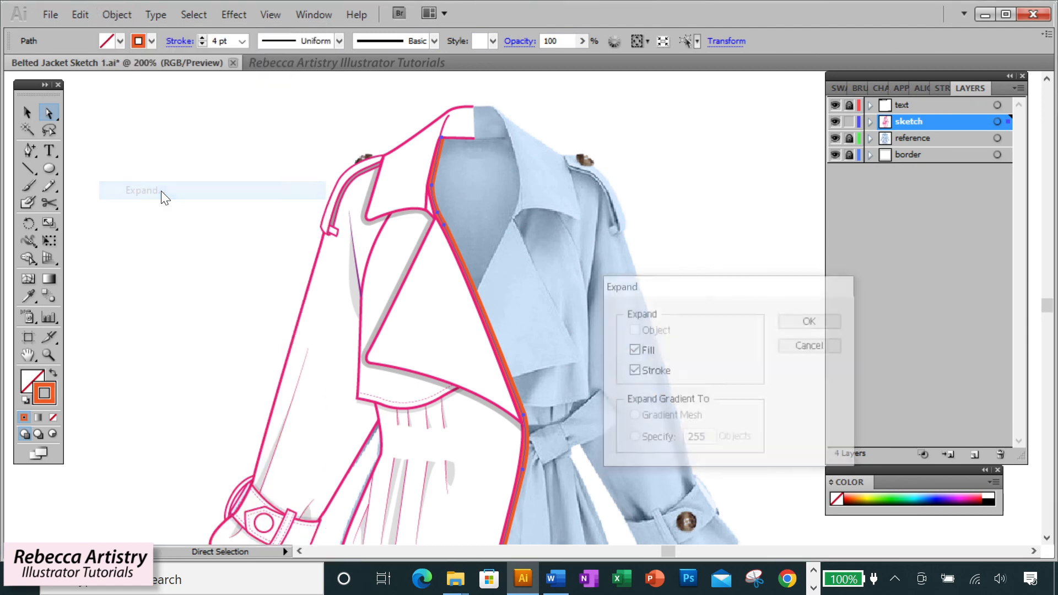
pyautogui.click(810, 321)
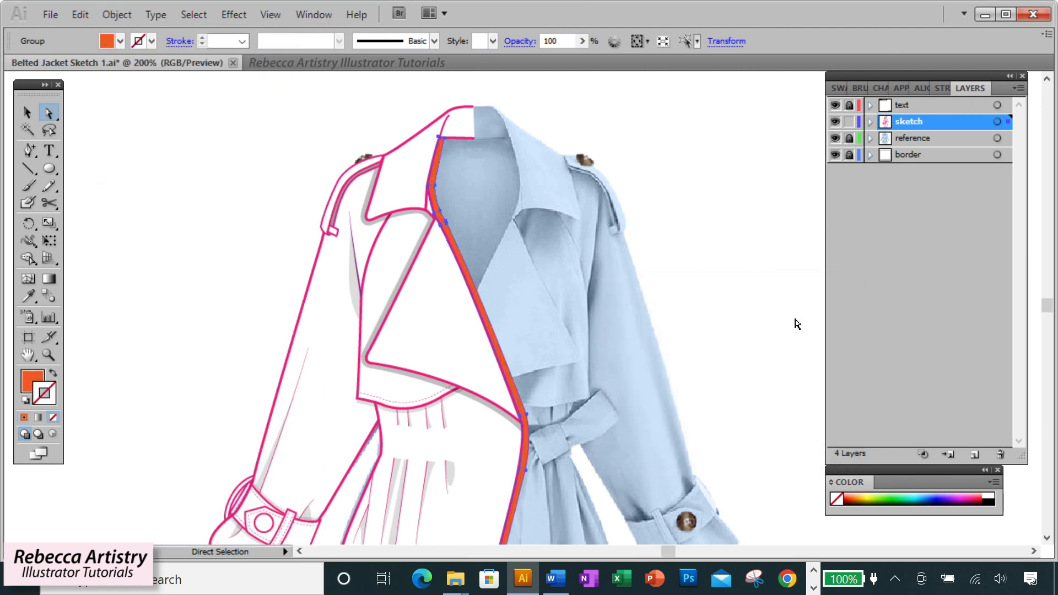
pyautogui.click(41, 377)
# Apply the "shadows" graphic style to the expanded front-edge shape and deselect it.
pyautogui.click(473, 276)
pyautogui.click(313, 15)
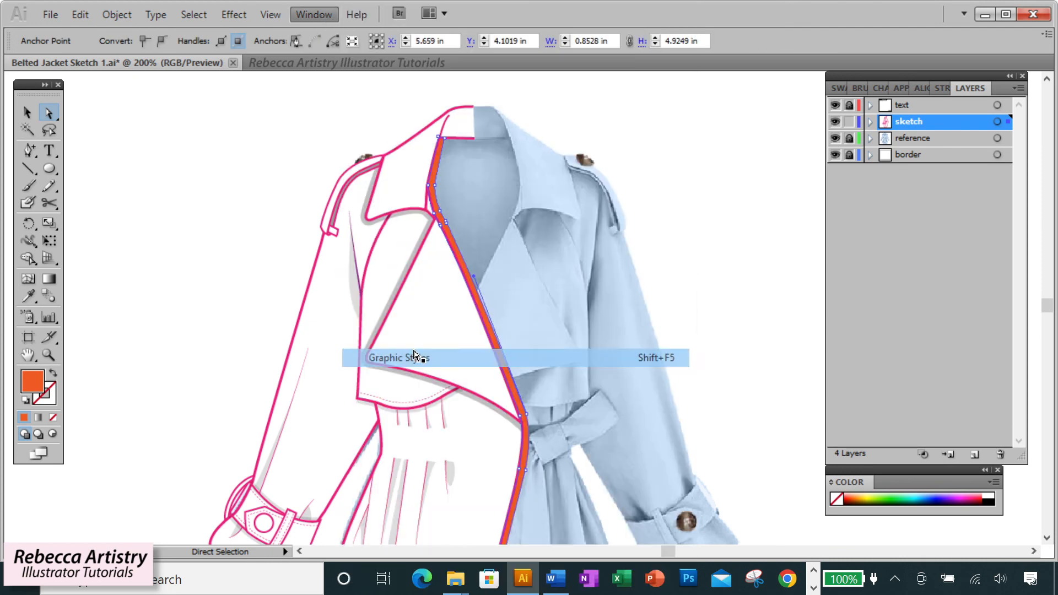
pyautogui.click(414, 357)
pyautogui.click(699, 240)
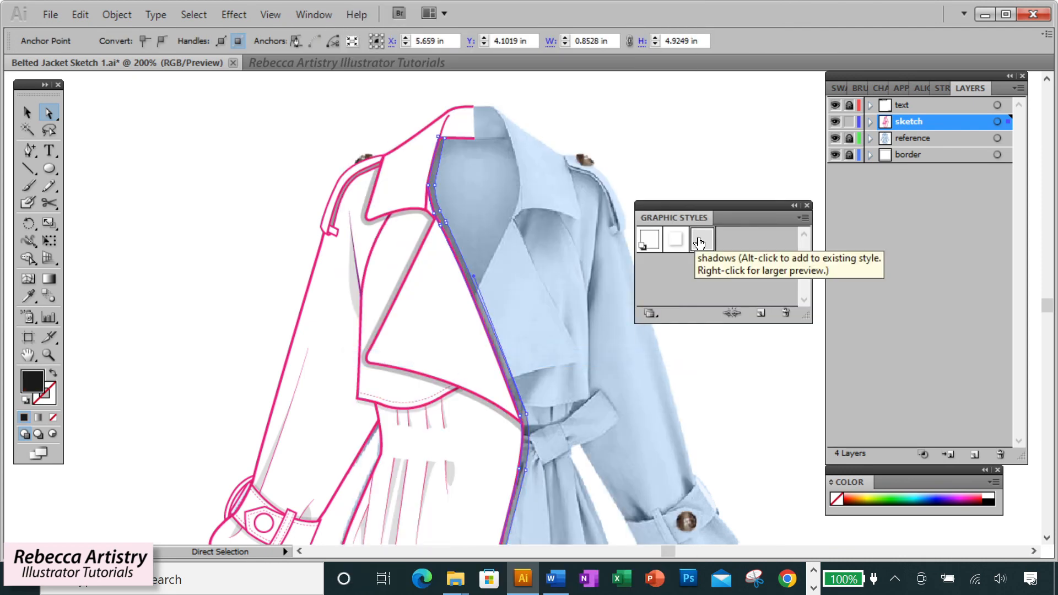
pyautogui.click(744, 179)
pyautogui.moveTo(729, 206); pyautogui.dragTo(761, 199)
# Hide the reference layer and examine the shadows on the half-jacket sketch from collar to hem.
pyautogui.click(835, 138)
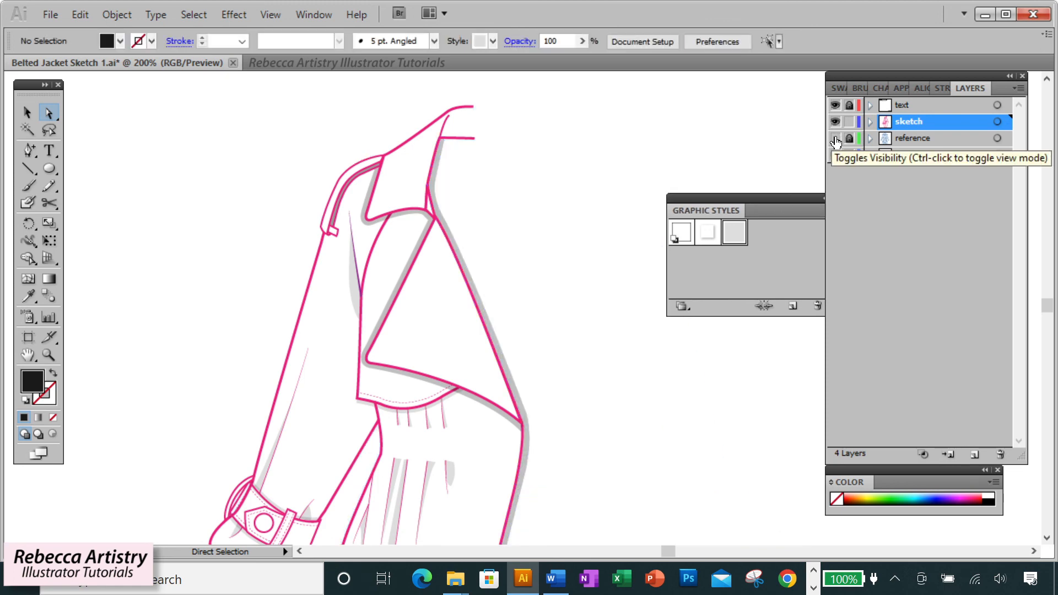
pyautogui.scroll(-5, 581, 324)
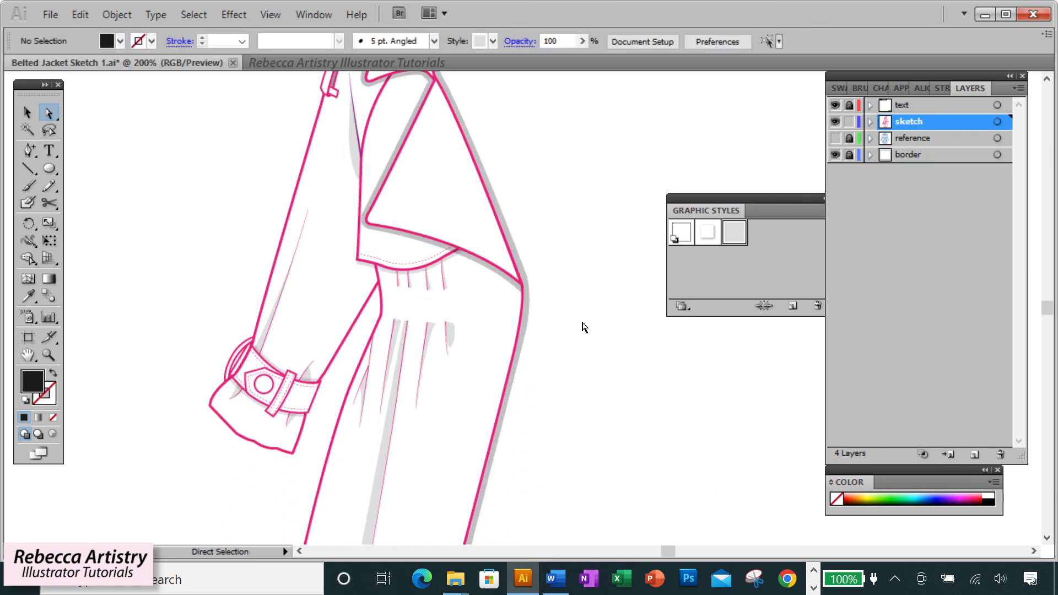
pyautogui.hotkey('ctrl', '-')
pyautogui.hotkey('ctrl', '-')
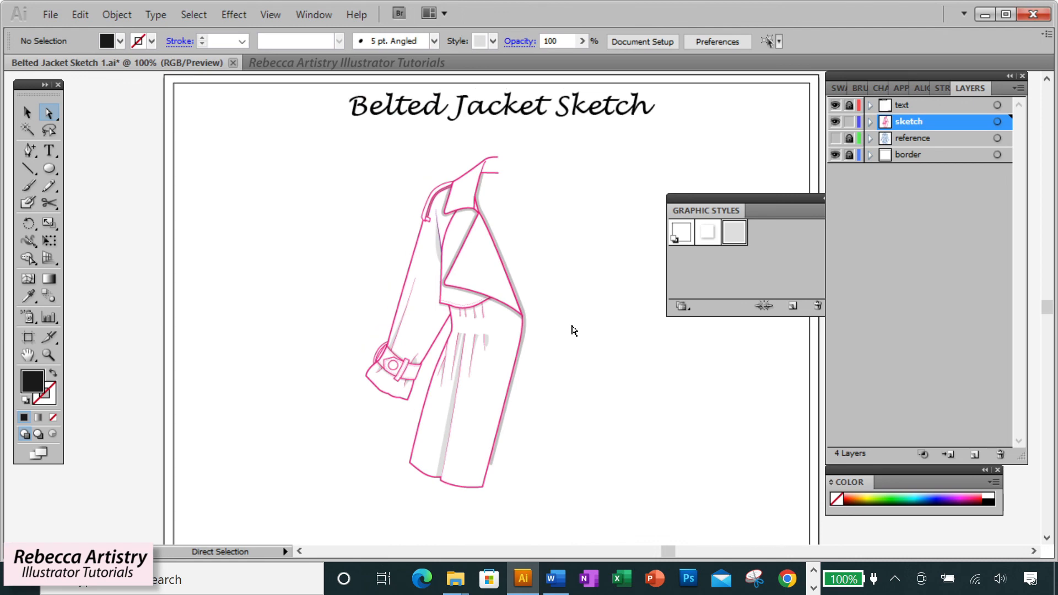
pyautogui.scroll(-2, 545, 204)
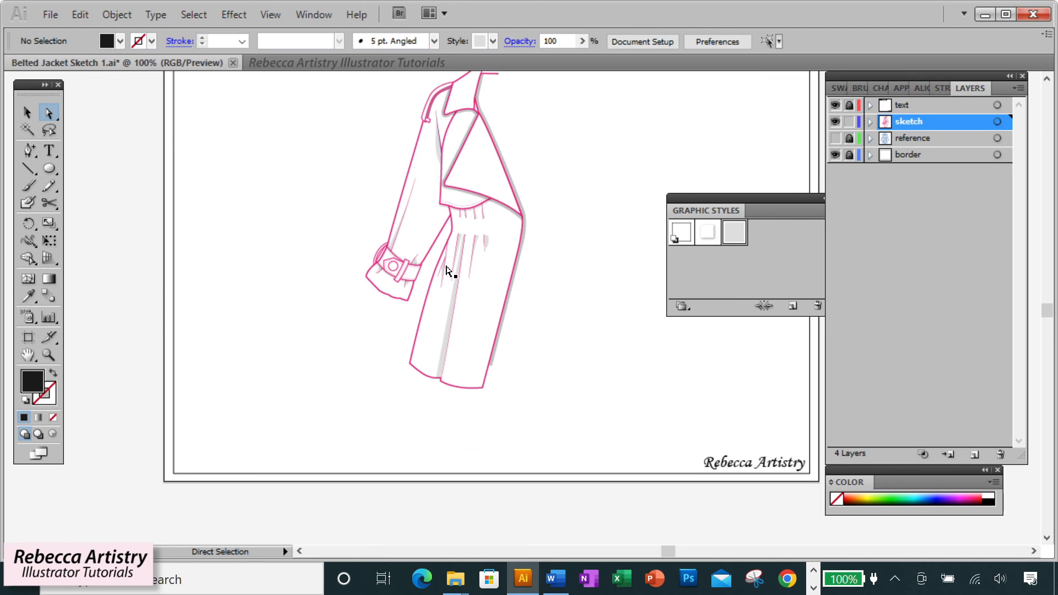
pyautogui.scroll(3, 562, 245)
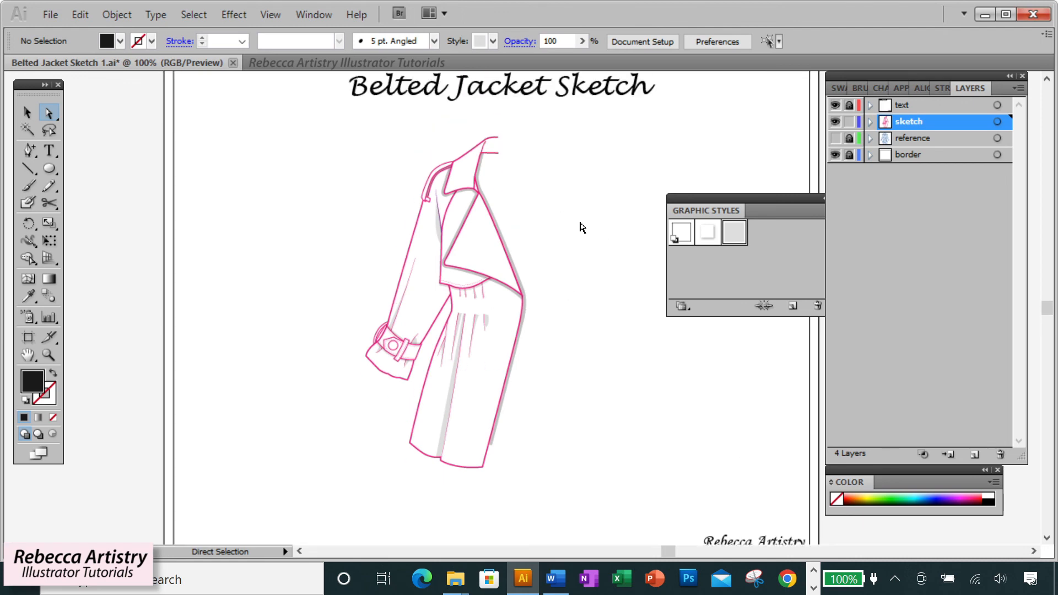
# Close the graphic styles list and show the reference layer again.
pyautogui.moveTo(795, 194); pyautogui.dragTo(758, 199)
pyautogui.click(796, 202)
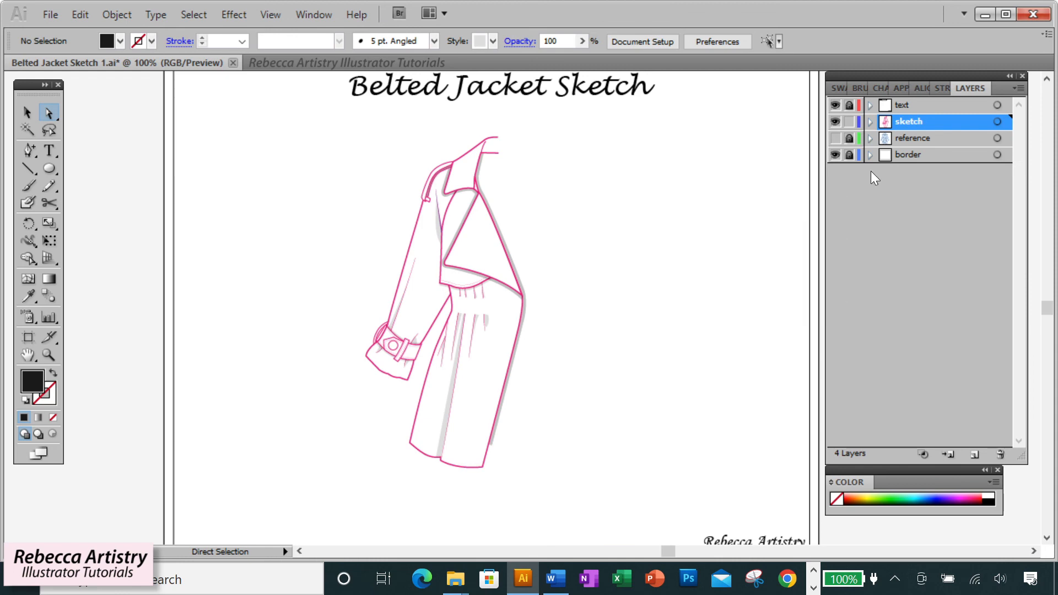
pyautogui.click(835, 138)
pyautogui.press('z')
pyautogui.moveTo(473, 267); pyautogui.dragTo(490, 298)
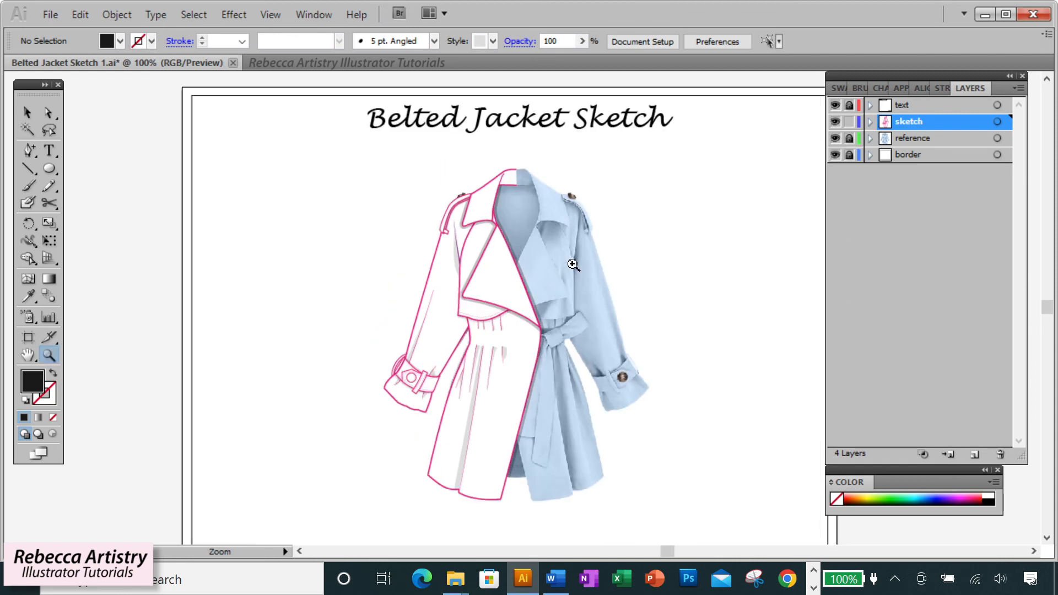